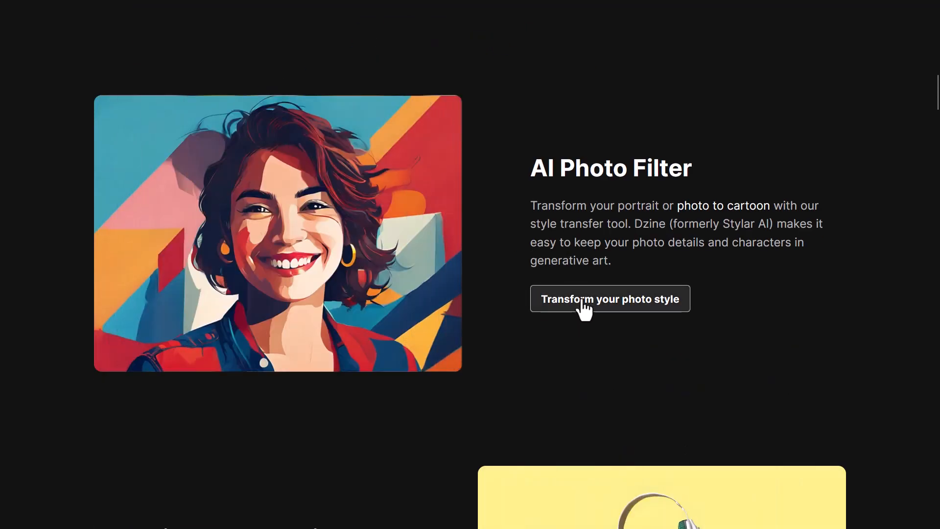
Look through the AI photo filter, generative fill and object removal sections of the Dzine website.
{"action": "scroll", "coordinate": [443, 287], "scroll_direction": "down", "scroll_amount": 6}
{"action": "scroll", "coordinate": [127, 326], "scroll_direction": "down", "scroll_amount": 7}
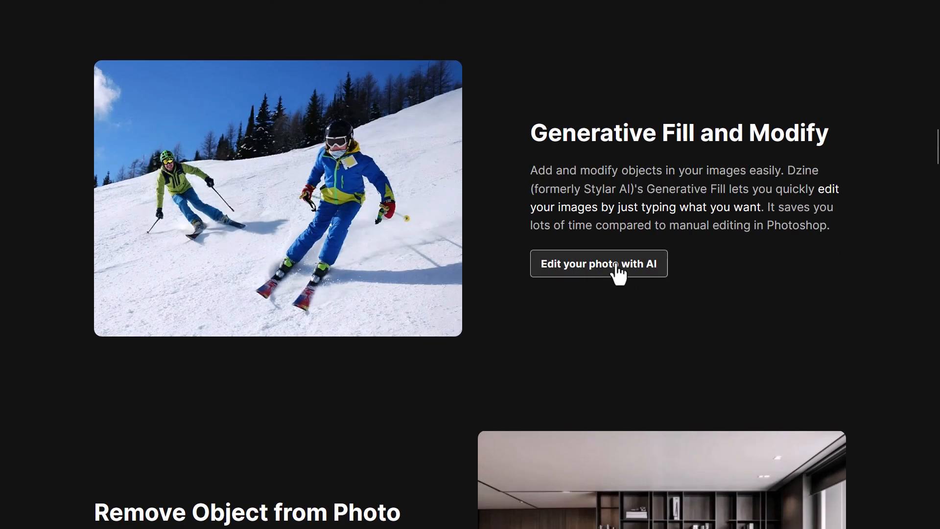
{"action": "scroll", "coordinate": [367, 273], "scroll_direction": "down", "scroll_amount": 6}
{"action": "left_click_drag", "start_coordinate": [936, 183], "coordinate": [935, 30]}
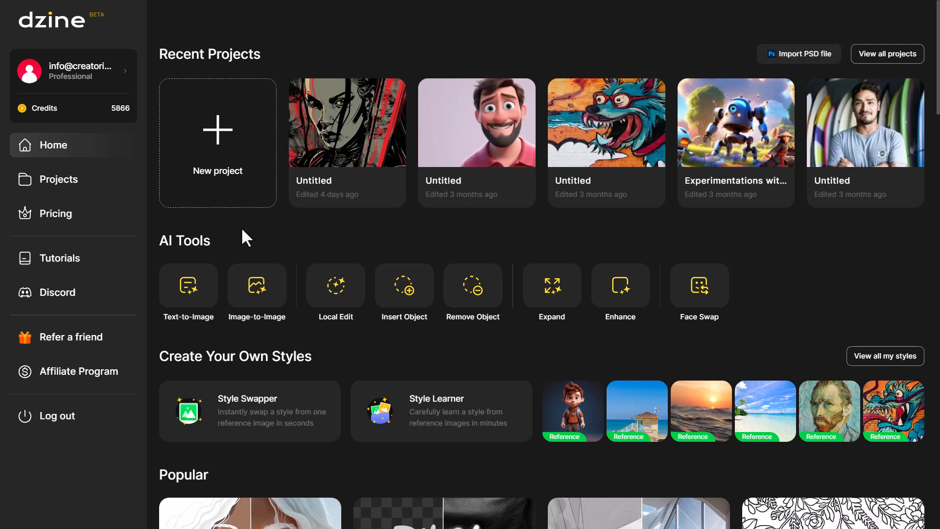
Examine the dashboard's AI tools, custom styles and template categories, from portrait filters to logo effects and avatars.
{"action": "scroll", "coordinate": [240, 237], "scroll_direction": "down", "scroll_amount": 2}
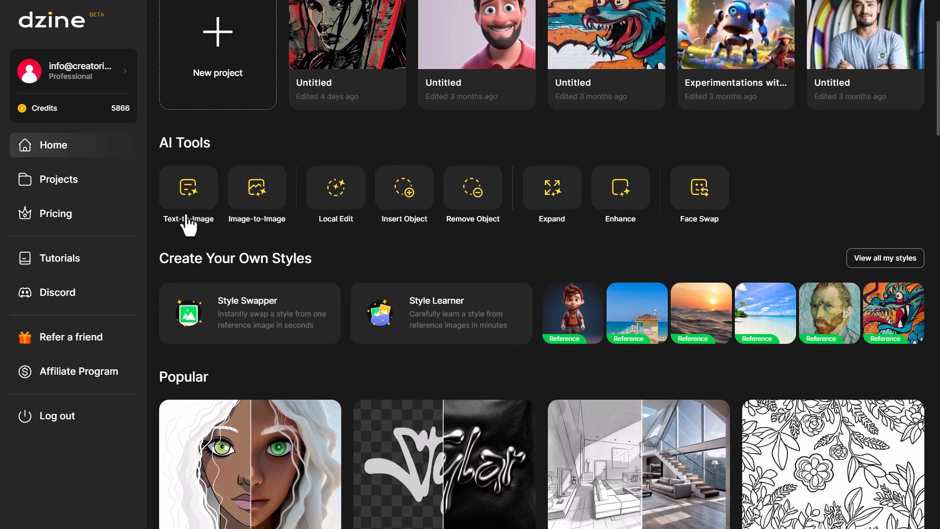
{"action": "scroll", "coordinate": [237, 265], "scroll_direction": "down", "scroll_amount": 4}
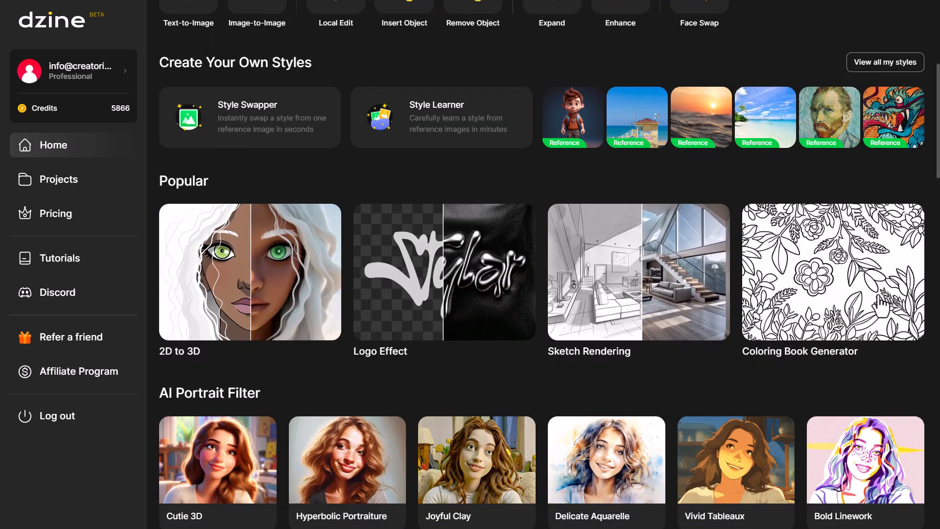
{"action": "scroll", "coordinate": [471, 289], "scroll_direction": "down", "scroll_amount": 10}
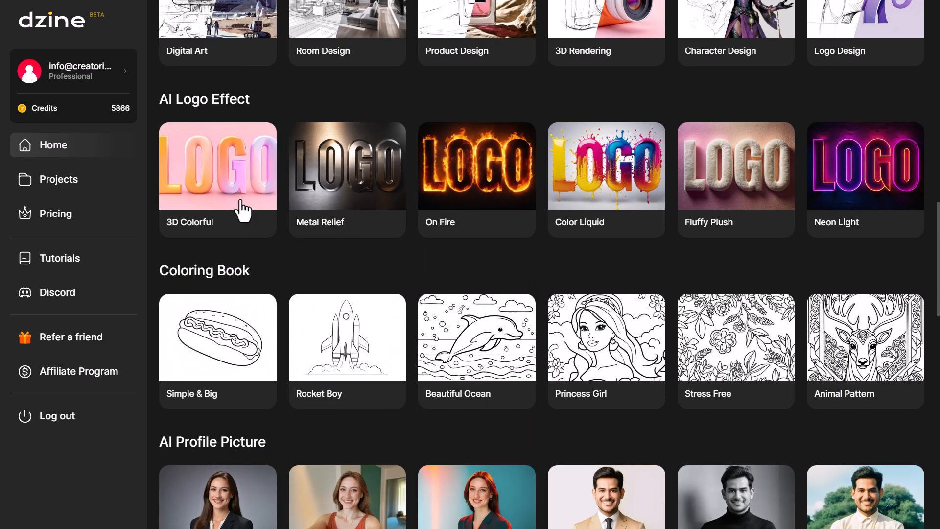
{"action": "scroll", "coordinate": [242, 211], "scroll_direction": "down", "scroll_amount": 1}
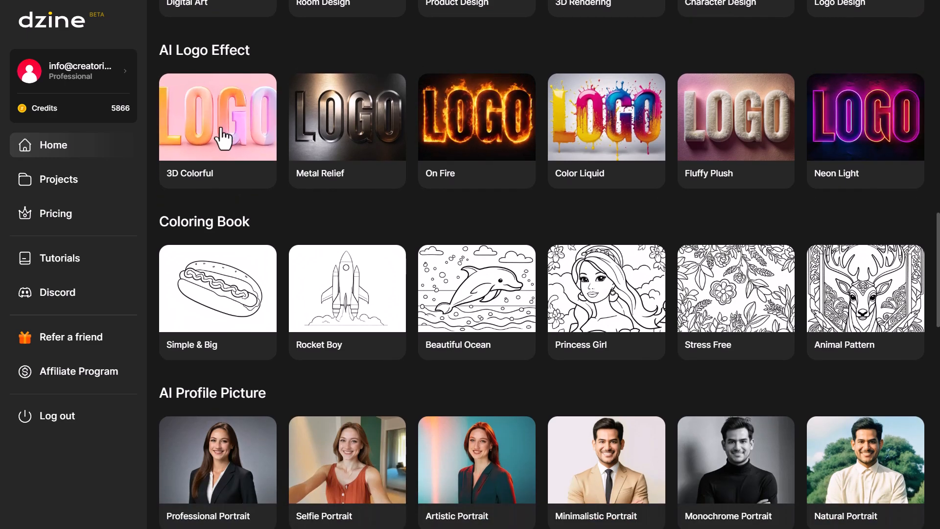
{"action": "scroll", "coordinate": [245, 325], "scroll_direction": "down", "scroll_amount": 6}
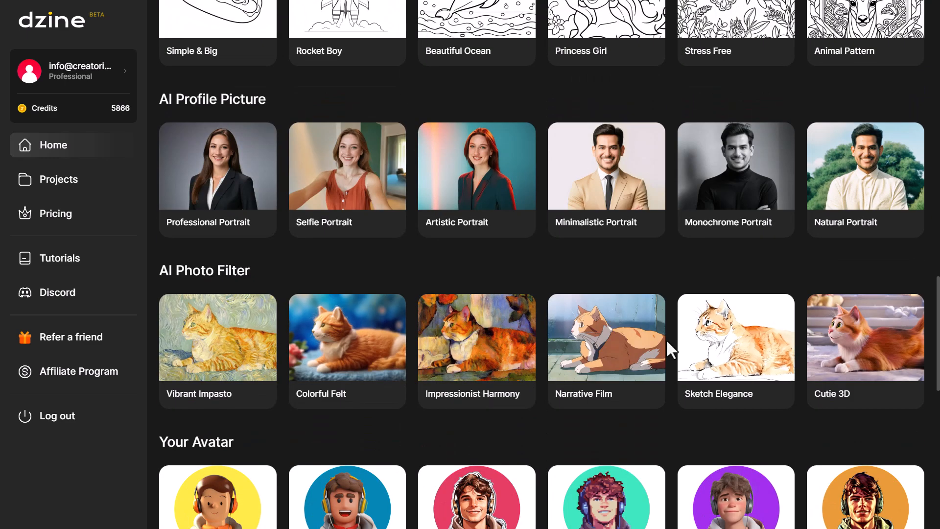
{"action": "scroll", "coordinate": [929, 131], "scroll_direction": "up", "scroll_amount": 15}
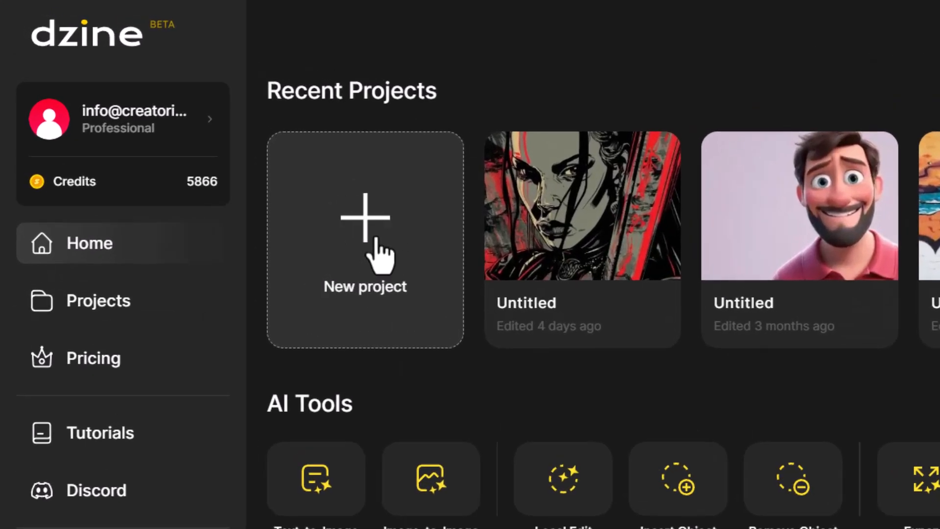
Create a new project and show its layers.
{"action": "left_click", "coordinate": [337, 228]}
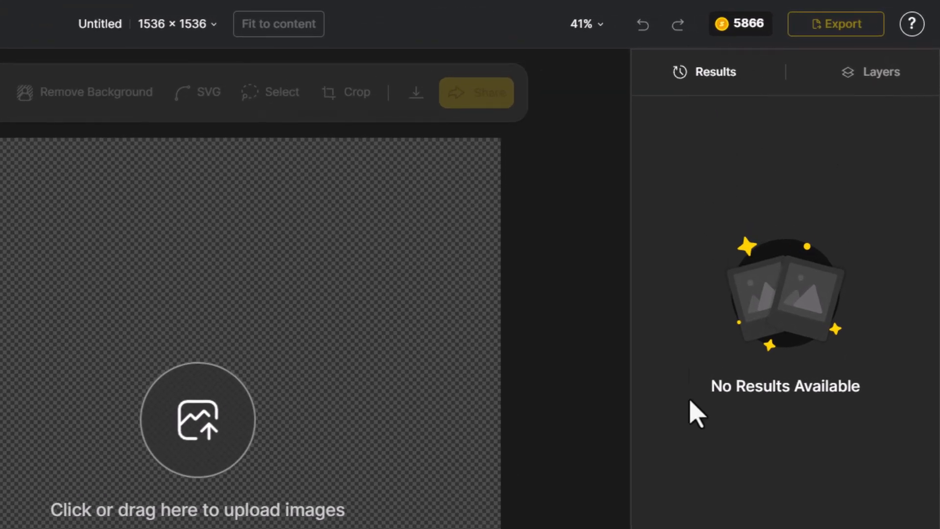
{"action": "left_click", "coordinate": [883, 81]}
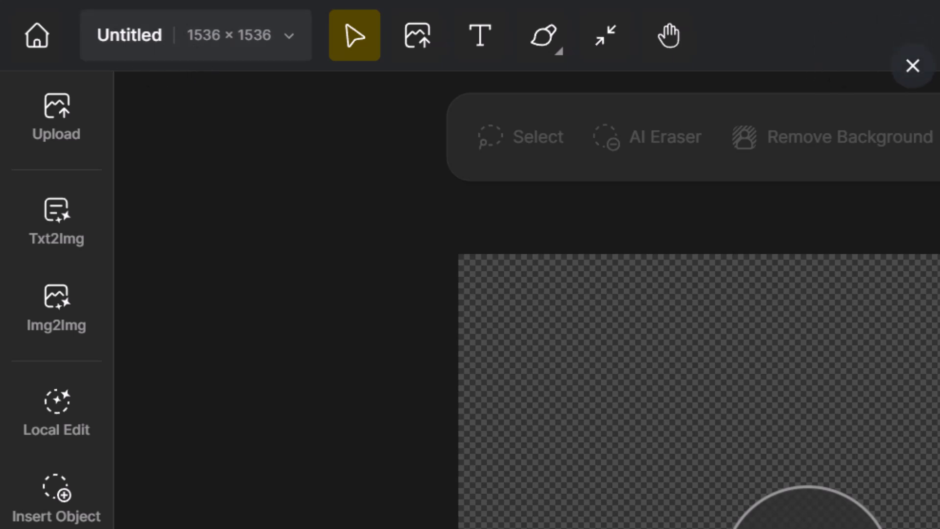
{"action": "left_click", "coordinate": [151, 50]}
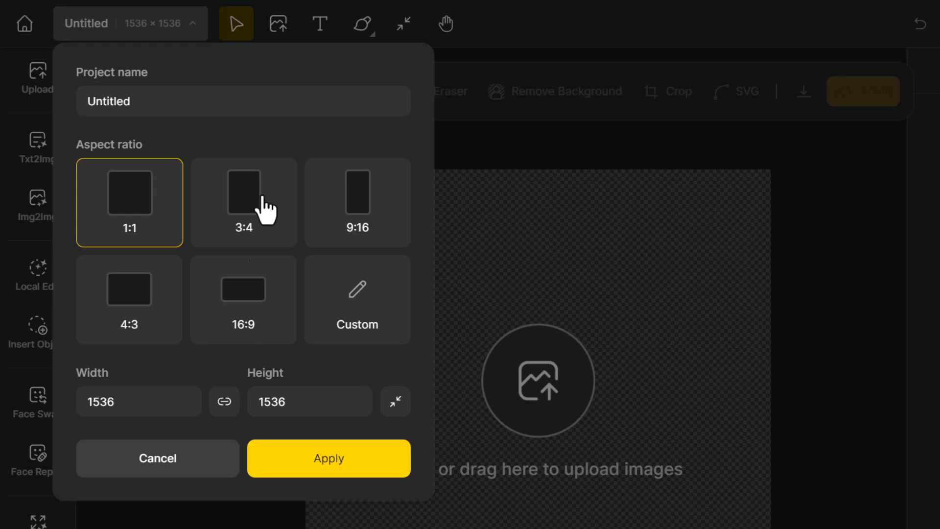
{"action": "key", "text": "Escape"}
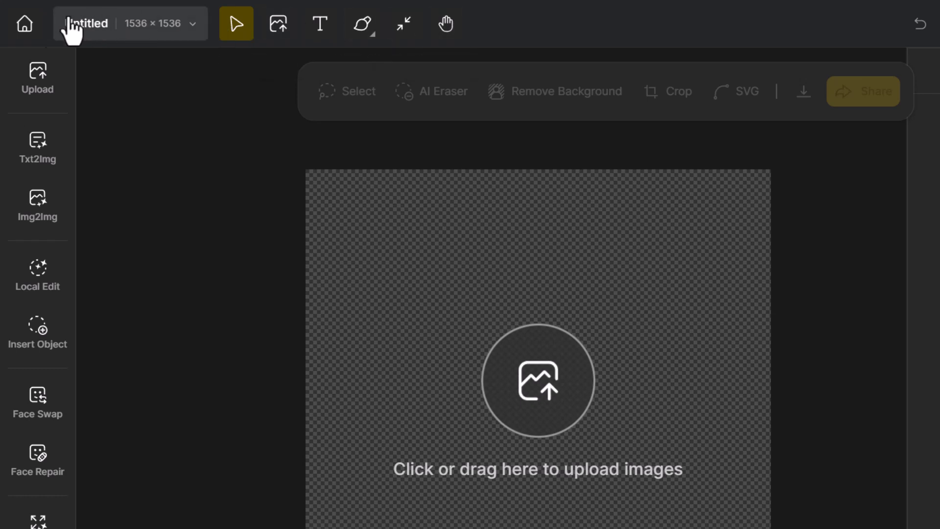
{"action": "key", "text": "v"}
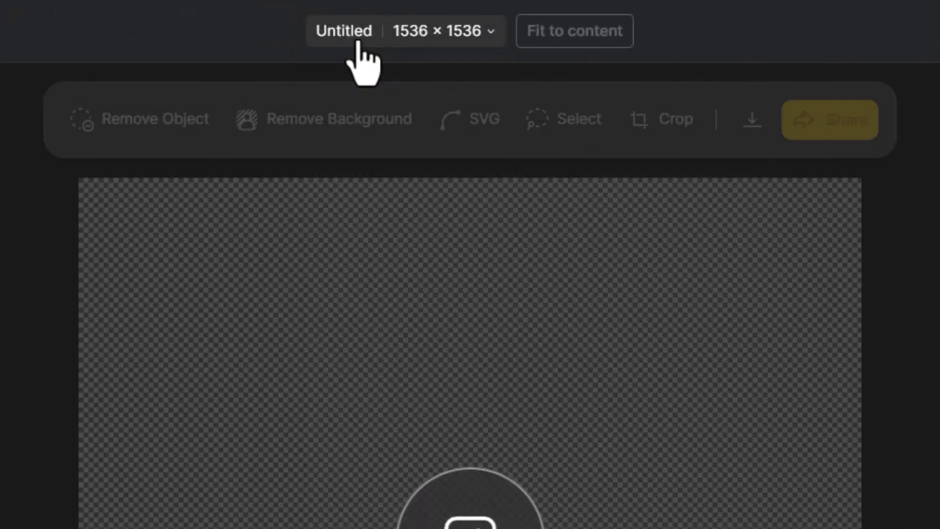
Rename the project as In Depth Dzine Test in its settings.
{"action": "left_click", "coordinate": [358, 44]}
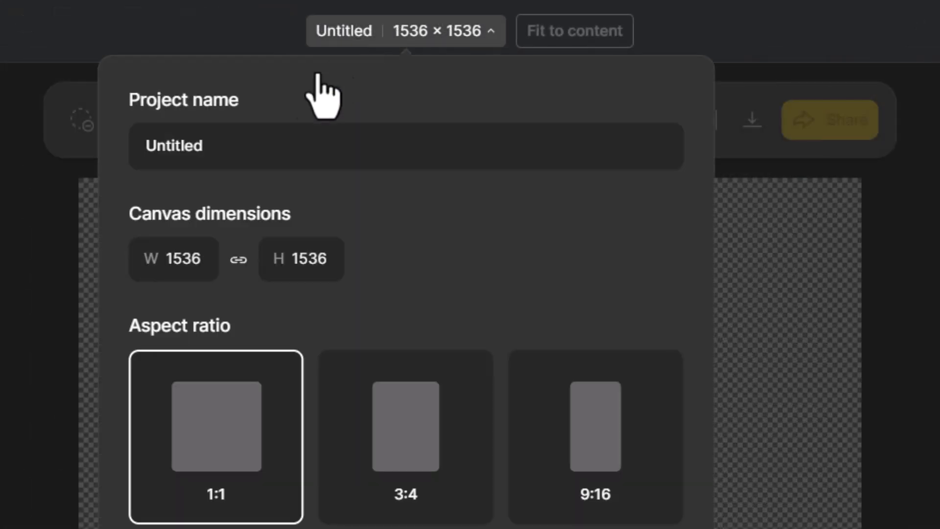
{"action": "double_click", "coordinate": [223, 150]}
{"action": "type", "text": "In Depth Dzine Test"}
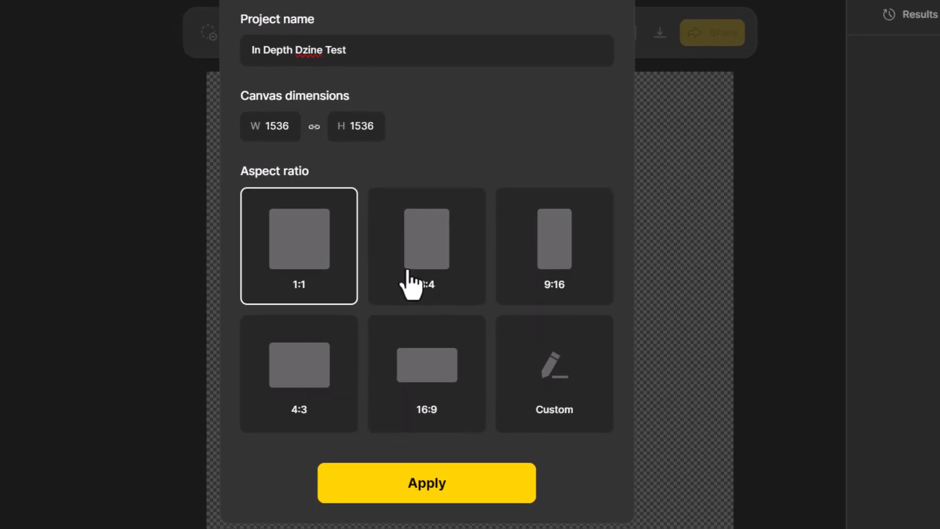
Try custom canvas dimensions of 1920 × 1080 and the 4:3, 1:1 and 3:4 aspect ratios.
{"action": "left_click", "coordinate": [556, 377]}
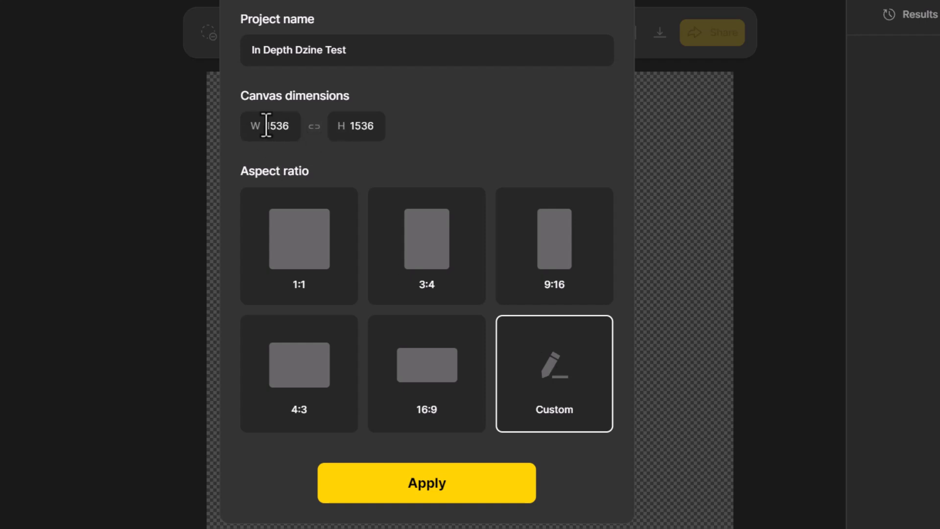
{"action": "left_click_drag", "start_coordinate": [304, 126], "coordinate": [342, 128]}
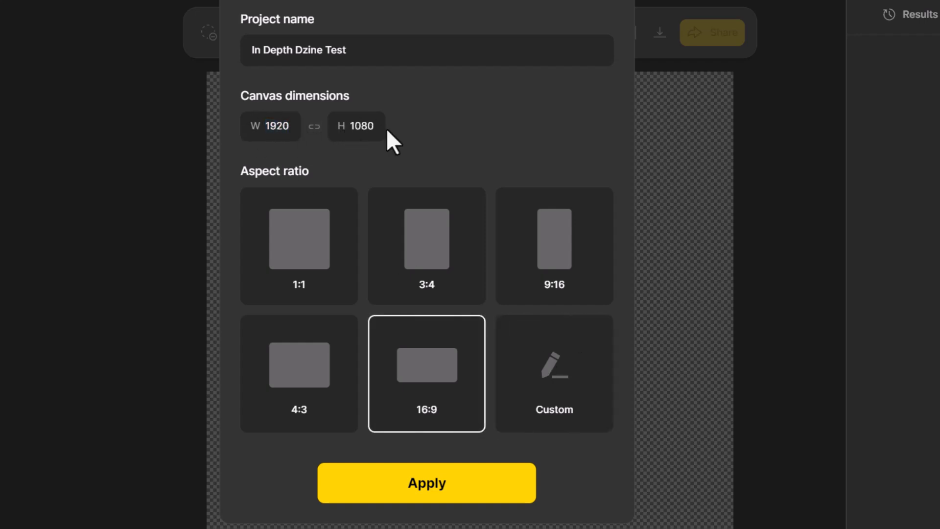
{"action": "left_click", "coordinate": [271, 372]}
{"action": "left_click", "coordinate": [277, 276]}
{"action": "left_click", "coordinate": [415, 253]}
Set the canvas to the 16:9 aspect ratio at 1536 × 864 and apply the project settings.
{"action": "left_click", "coordinate": [410, 374]}
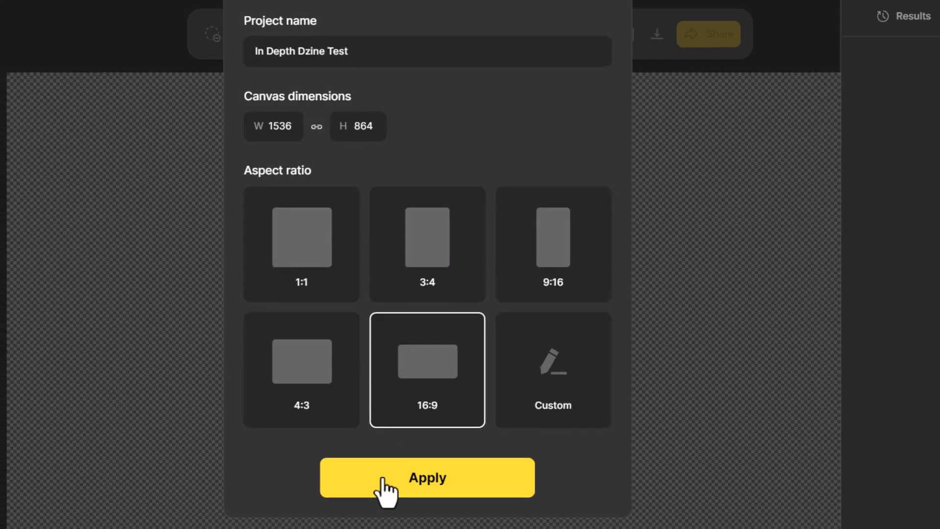
{"action": "left_click", "coordinate": [381, 487]}
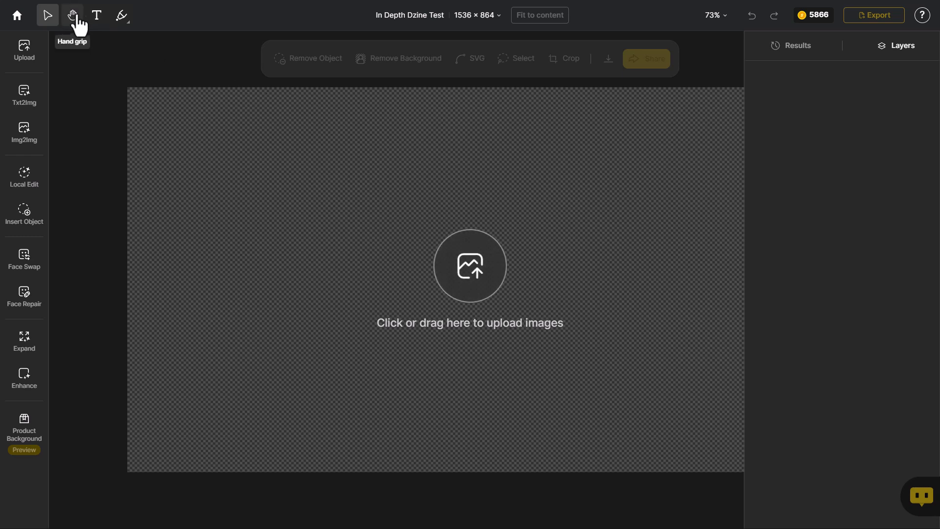
{"action": "left_click_drag", "start_coordinate": [588, 183], "coordinate": [518, 184]}
{"action": "scroll", "coordinate": [529, 206], "scroll_direction": "down", "scroll_amount": 3}
{"action": "scroll", "coordinate": [528, 206], "scroll_direction": "up", "scroll_amount": 3}
{"action": "left_click", "coordinate": [714, 15]}
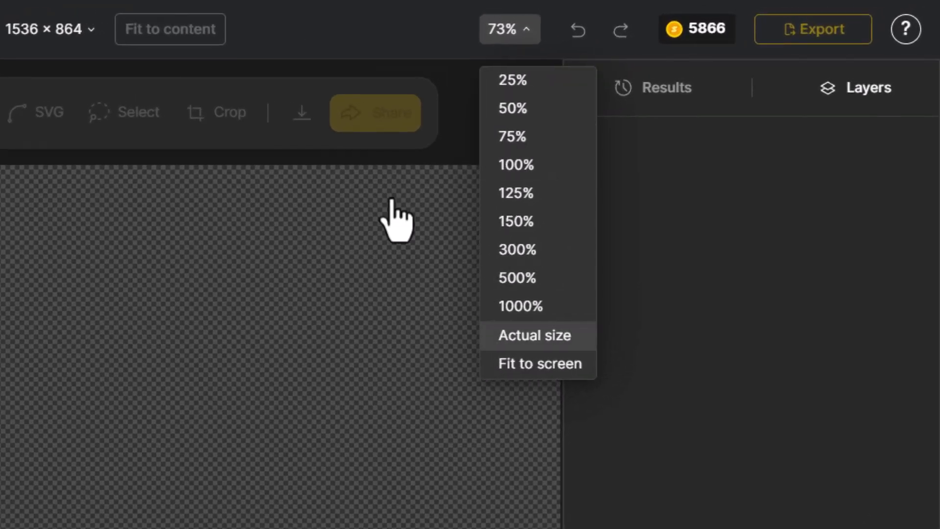
{"action": "mouse_move", "coordinate": [677, 37]}
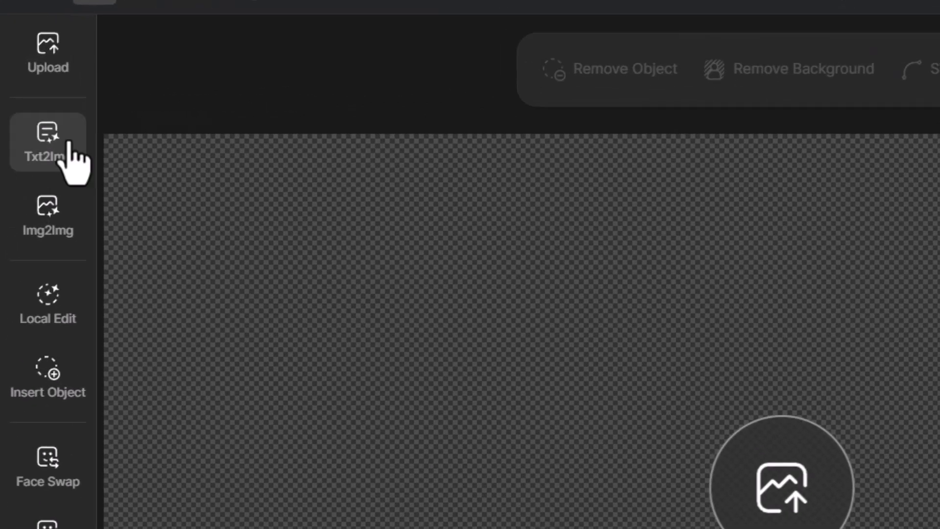
Generate text-to-image results in No Style V2 from the prompt "a cyberpunk warrior with a glowing sword".
{"action": "left_click", "coordinate": [20, 96]}
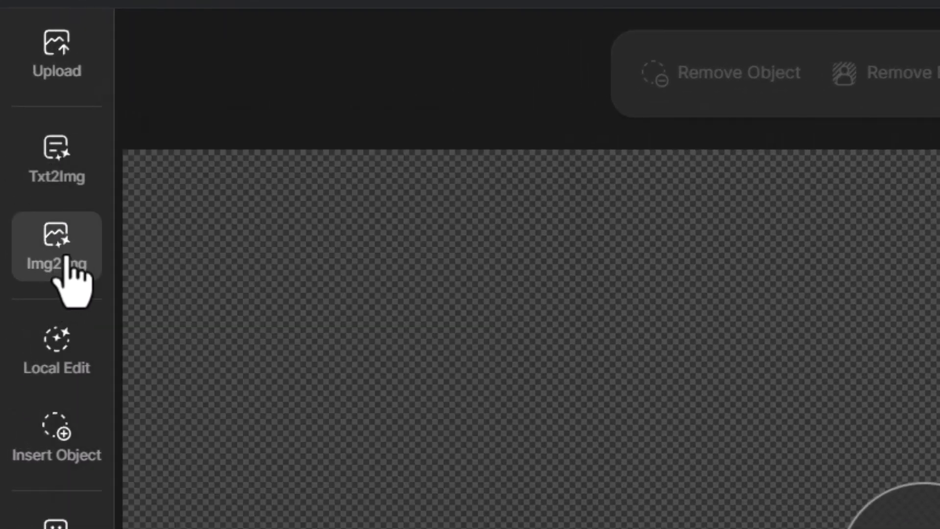
{"action": "mouse_move", "coordinate": [39, 178]}
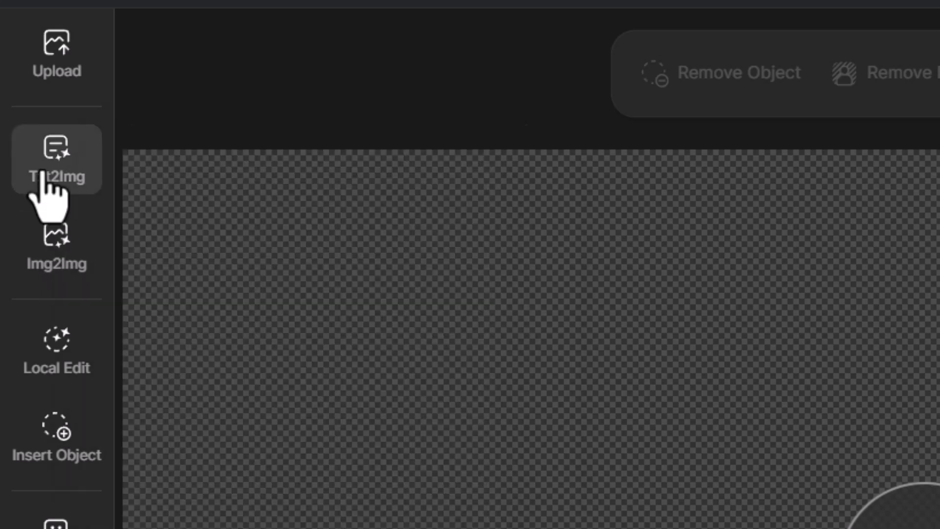
{"action": "left_click", "coordinate": [53, 167]}
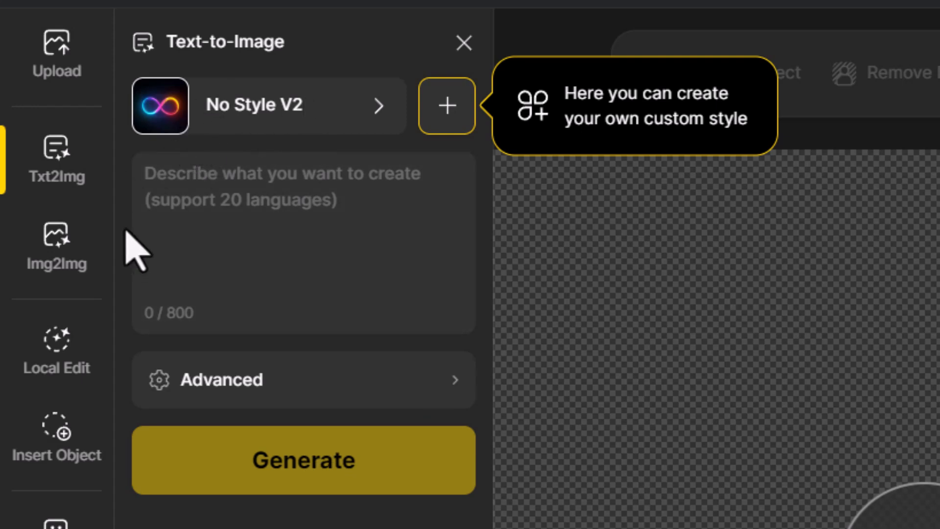
{"action": "left_click", "coordinate": [199, 186]}
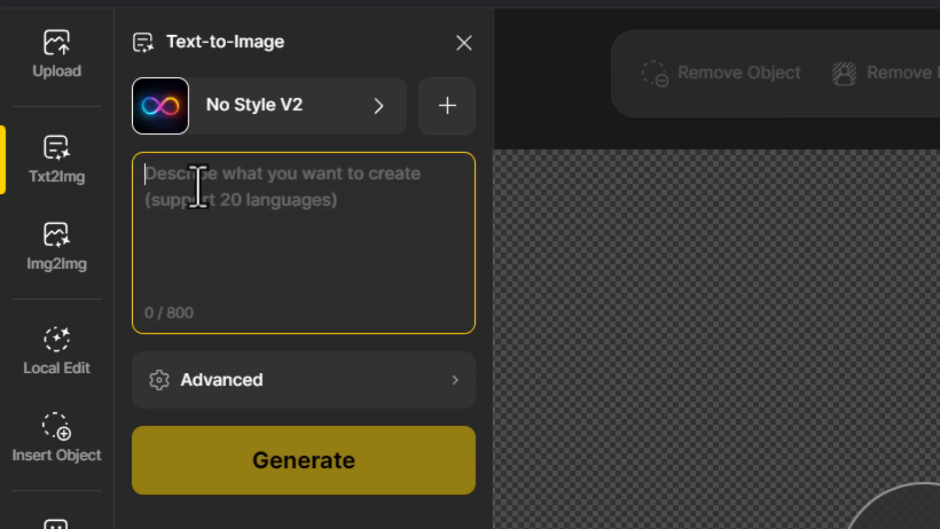
{"action": "type", "text": "a cyberpunk warrior with a glowing sword"}
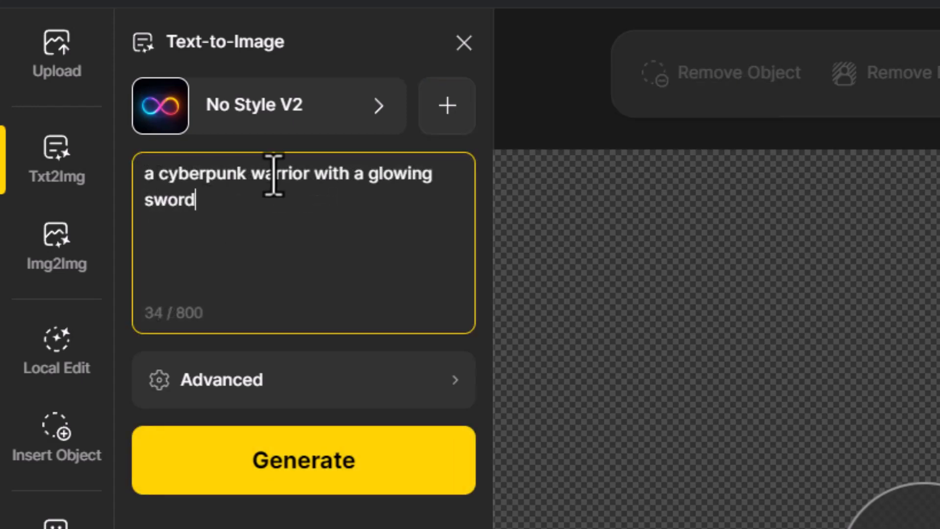
{"action": "left_click", "coordinate": [325, 487]}
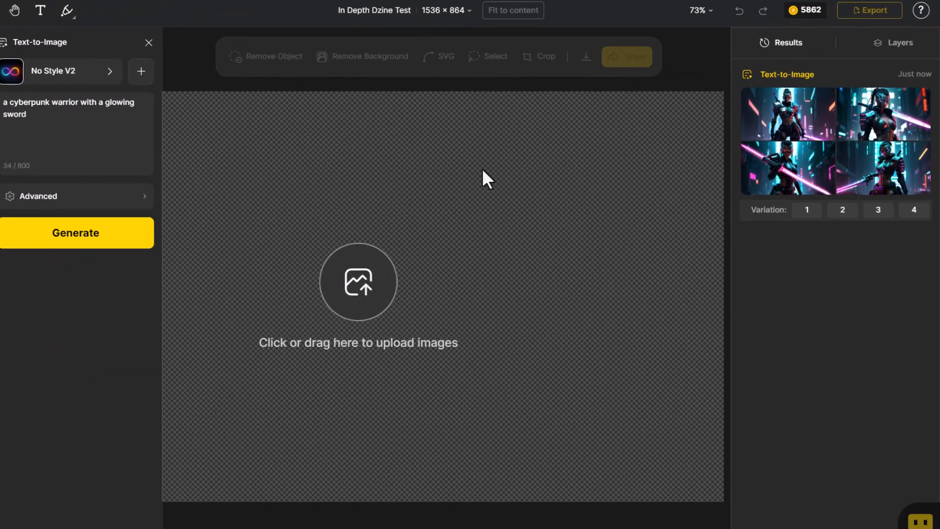
Generate variations of the third text-to-image result.
{"action": "mouse_move", "coordinate": [878, 107]}
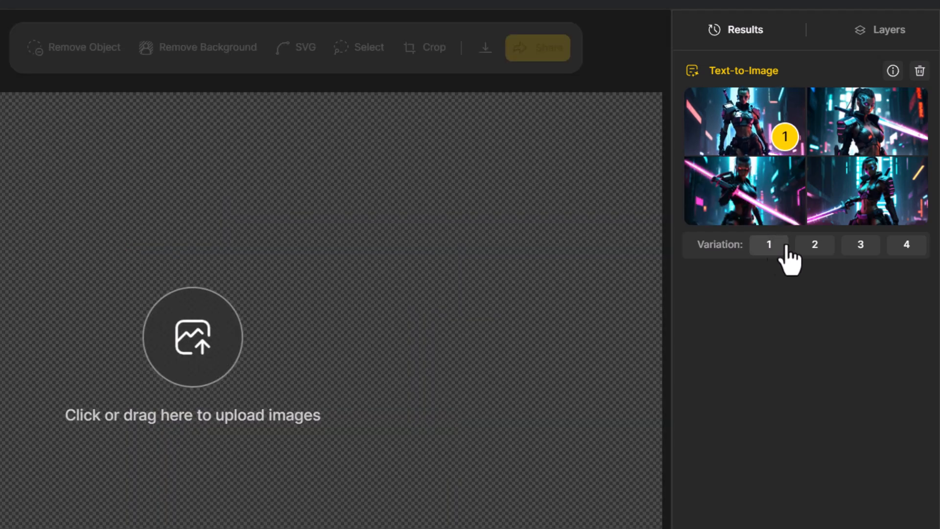
{"action": "left_click", "coordinate": [860, 245]}
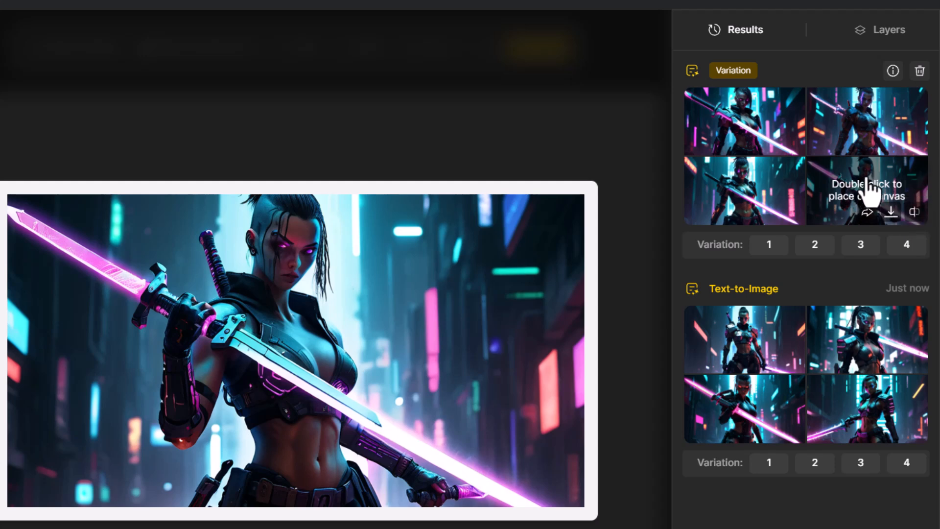
Place the fourth variation on the canvas and delete it from the canvas again.
{"action": "double_click", "coordinate": [867, 182]}
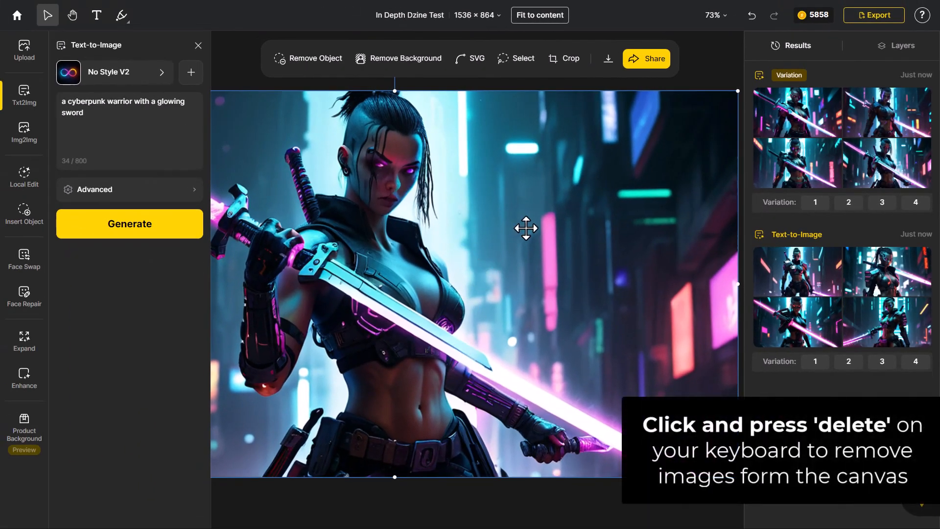
{"action": "key", "text": "Delete"}
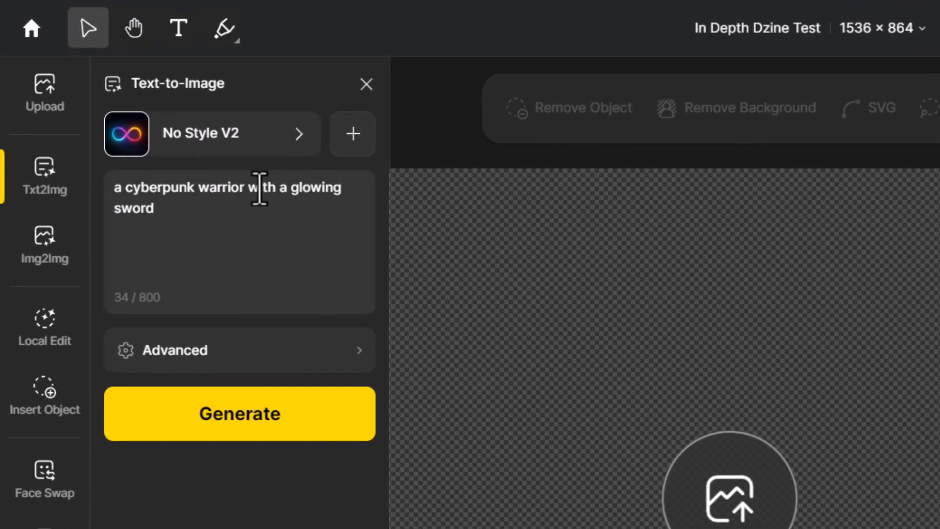
Remove the word "cyberpunk" from the prompt so it reads "a warrior with a glowing sword".
{"action": "left_click_drag", "start_coordinate": [196, 192], "coordinate": [134, 188]}
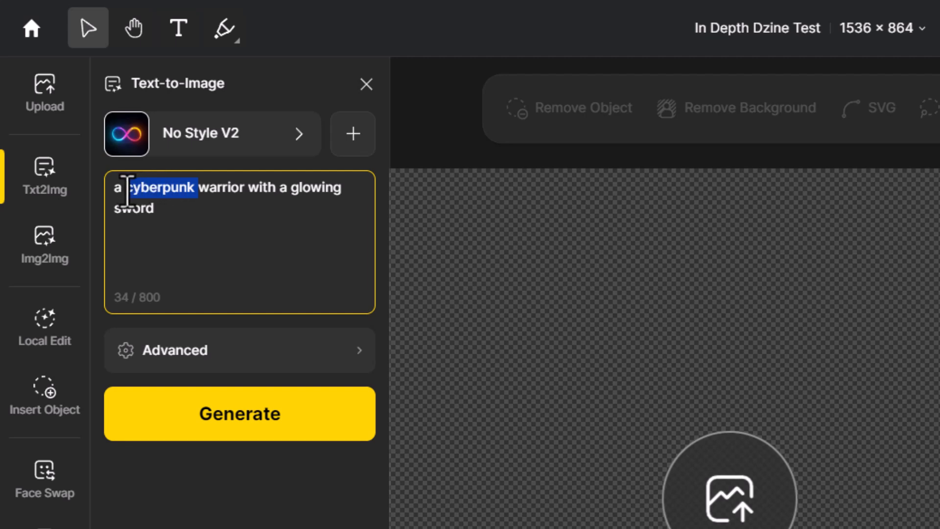
{"action": "key", "text": "BackSpace"}
{"action": "key", "text": "BackSpace"}
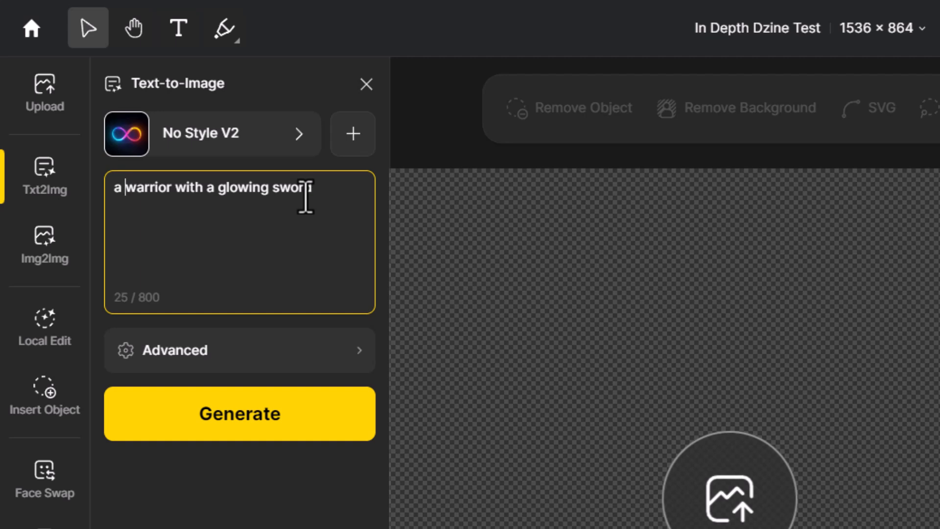
Generate text-to-image results from the prompt "a warrior with a glowing sword" in the Neo-Tokyo Noir style.
{"action": "left_click", "coordinate": [207, 145]}
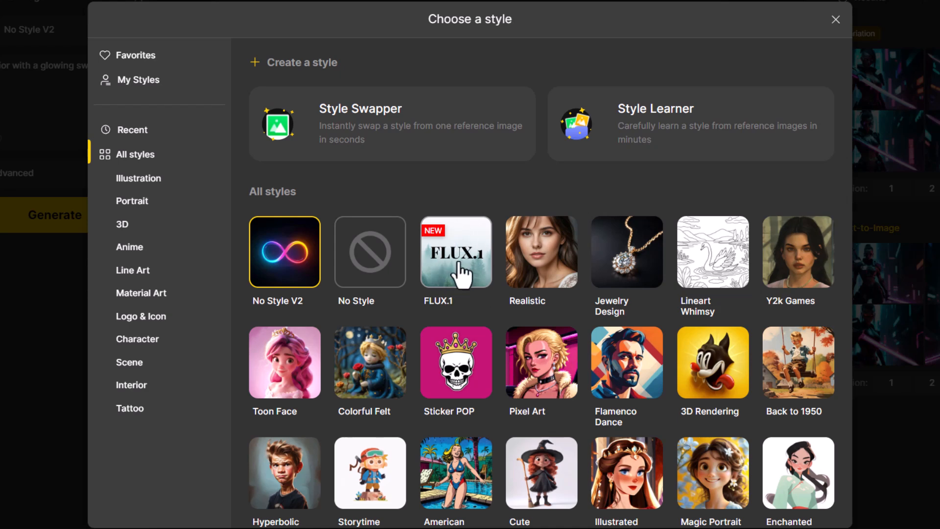
{"action": "scroll", "coordinate": [458, 260], "scroll_direction": "down", "scroll_amount": 3}
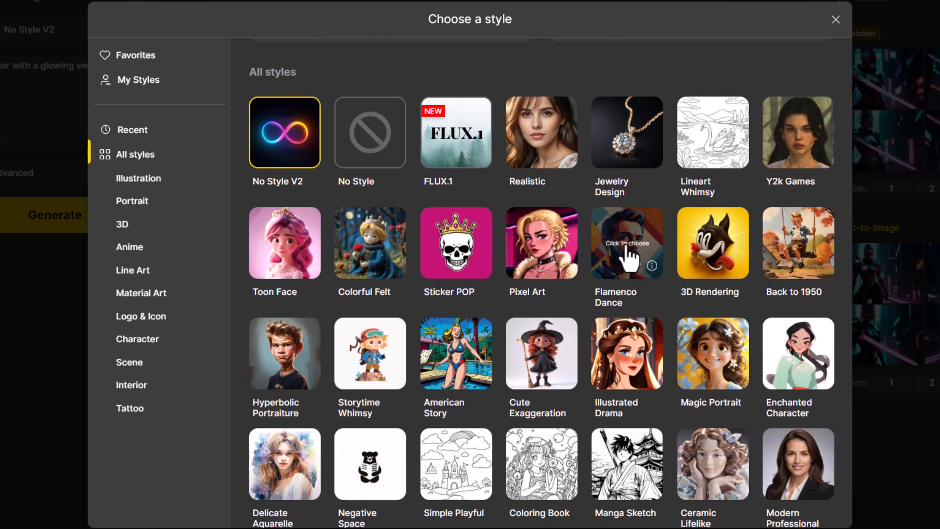
{"action": "scroll", "coordinate": [501, 291], "scroll_direction": "down", "scroll_amount": 3}
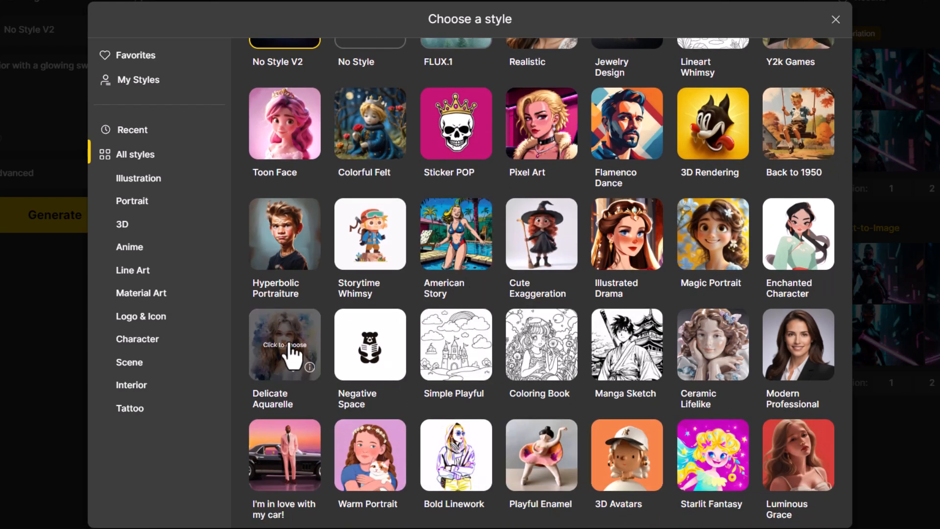
{"action": "scroll", "coordinate": [294, 458], "scroll_direction": "down", "scroll_amount": 3}
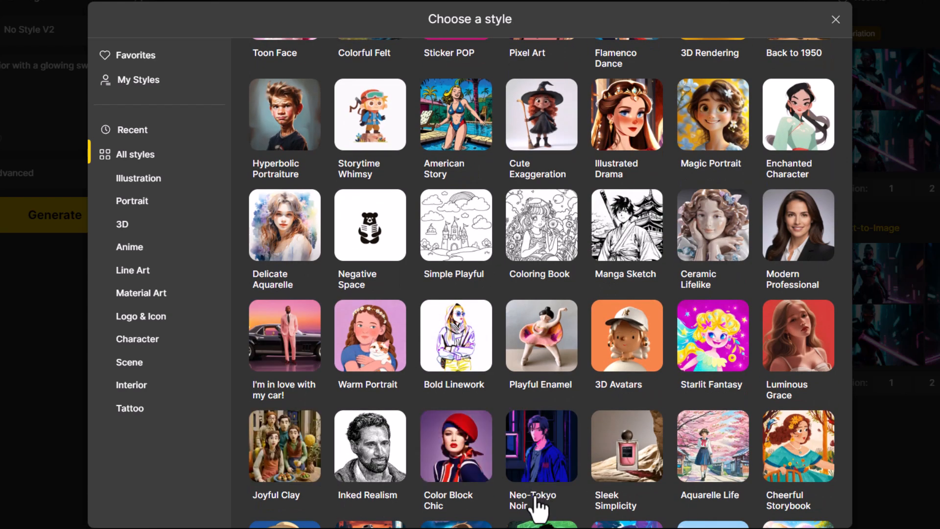
{"action": "left_click", "coordinate": [540, 439]}
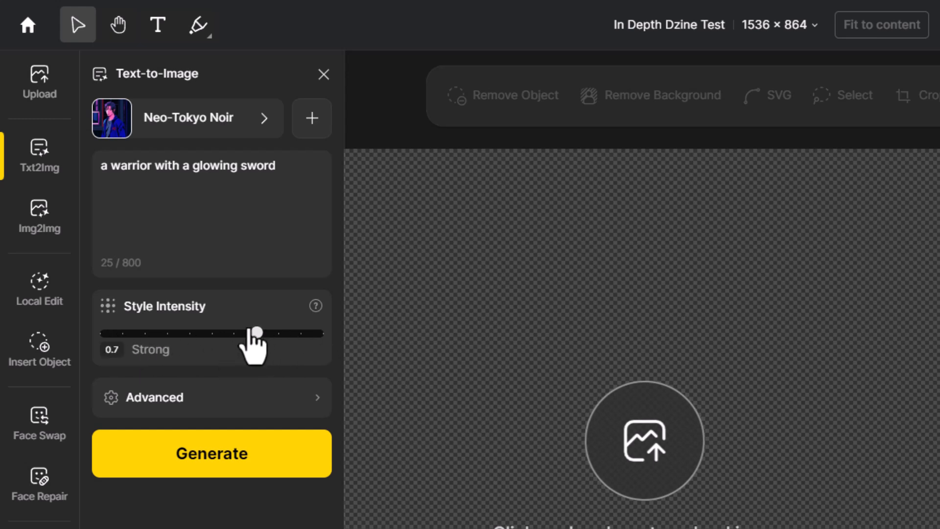
{"action": "left_click", "coordinate": [229, 470]}
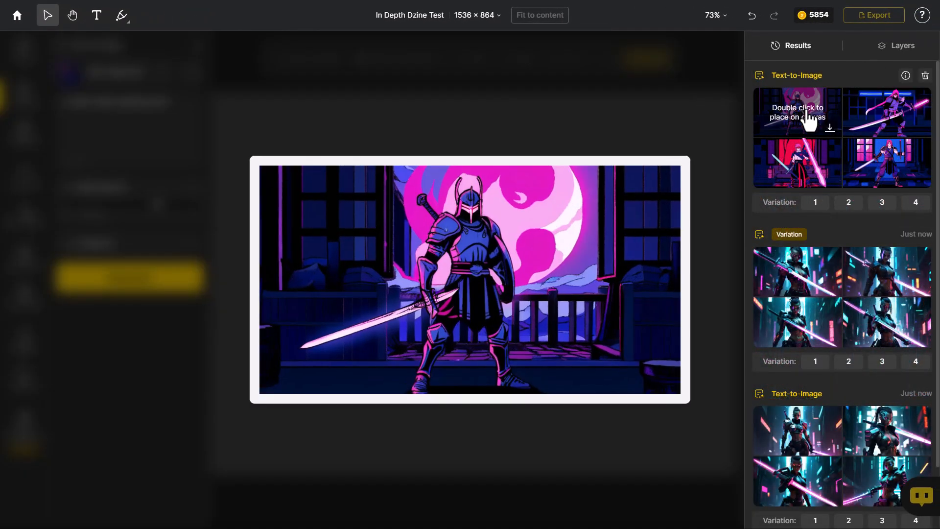
Place the first Neo-Tokyo Noir result on the canvas and delete it from the canvas again.
{"action": "double_click", "coordinate": [809, 119]}
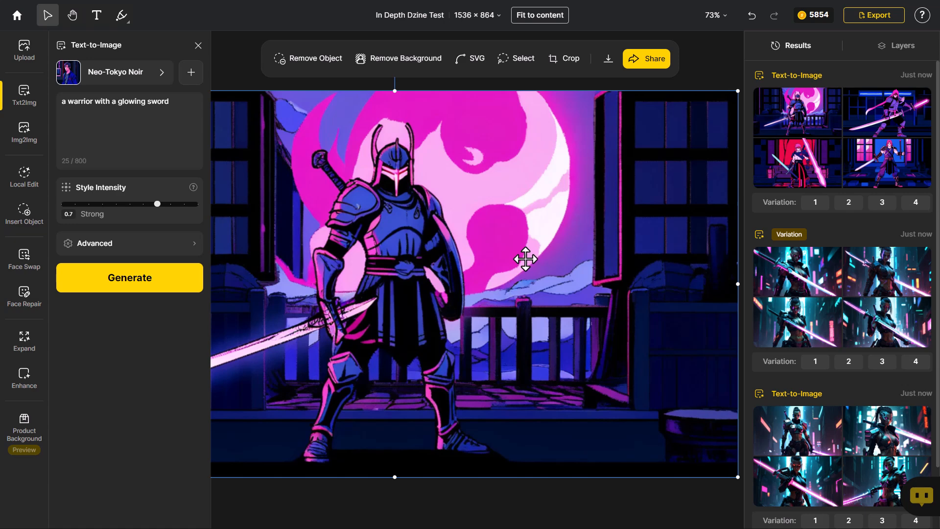
{"action": "key", "text": "Delete"}
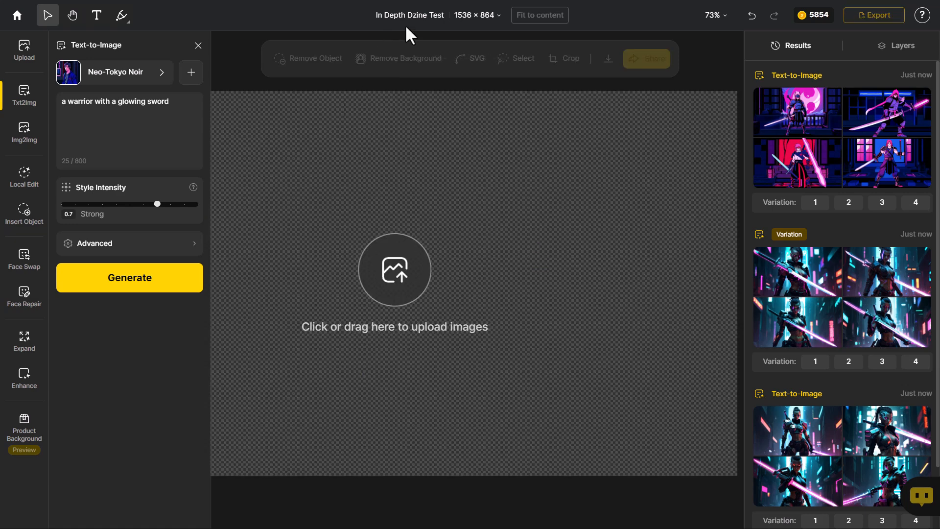
Set the canvas to a 1:1 aspect ratio at 1536 × 1536.
{"action": "left_click", "coordinate": [483, 15]}
{"action": "left_click", "coordinate": [329, 236]}
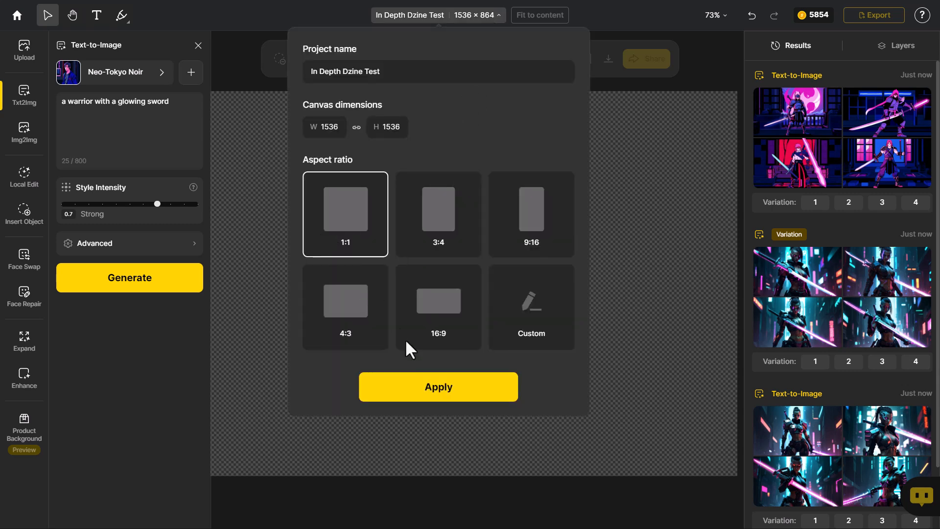
{"action": "left_click", "coordinate": [438, 387]}
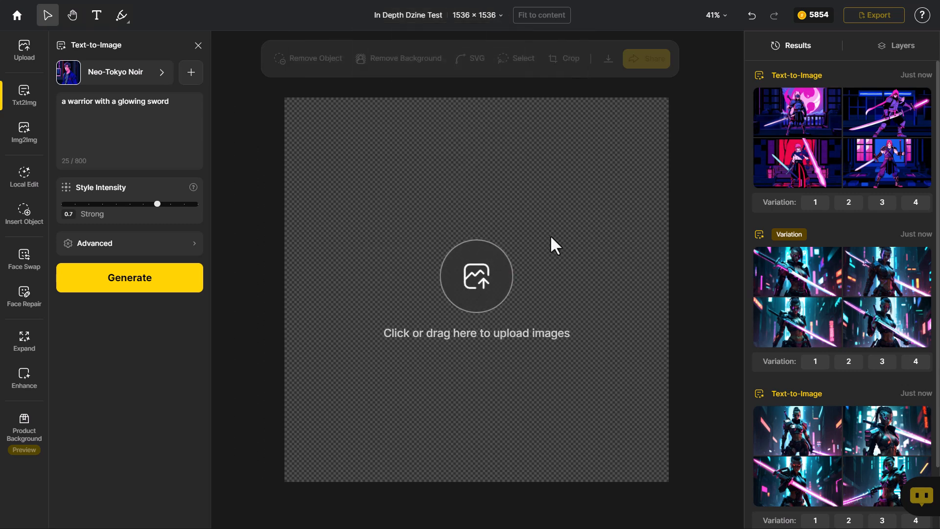
Generate square results from the warrior prompt in the Apocalyptic Photography style and preview them.
{"action": "left_click", "coordinate": [104, 89]}
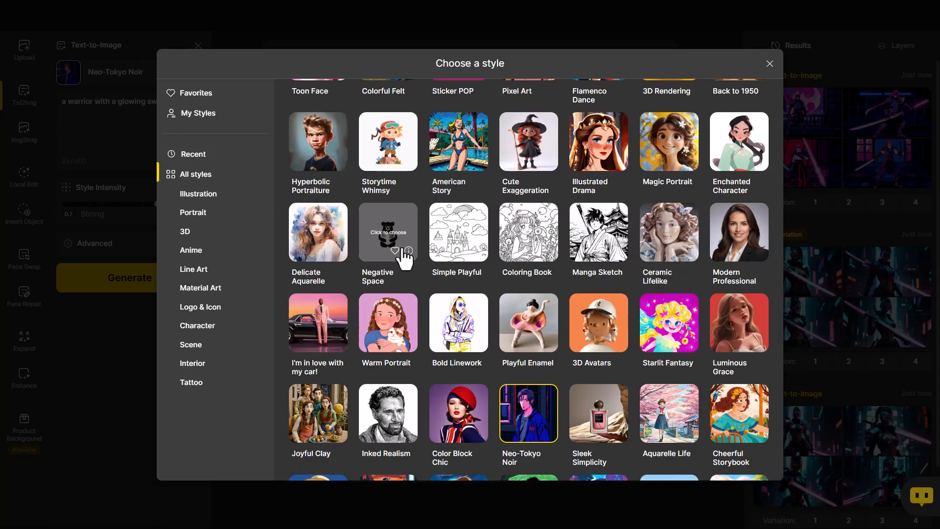
{"action": "scroll", "coordinate": [470, 343], "scroll_direction": "down", "scroll_amount": 10}
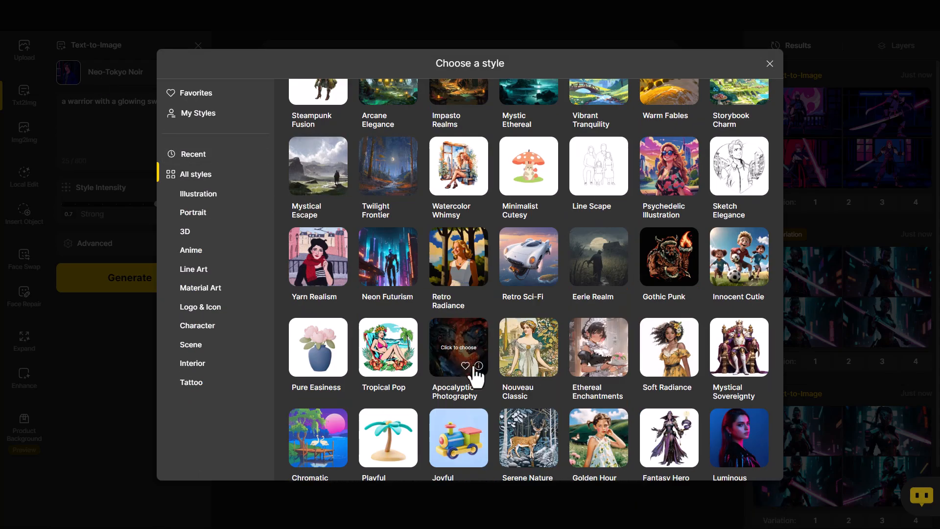
{"action": "left_click", "coordinate": [459, 345]}
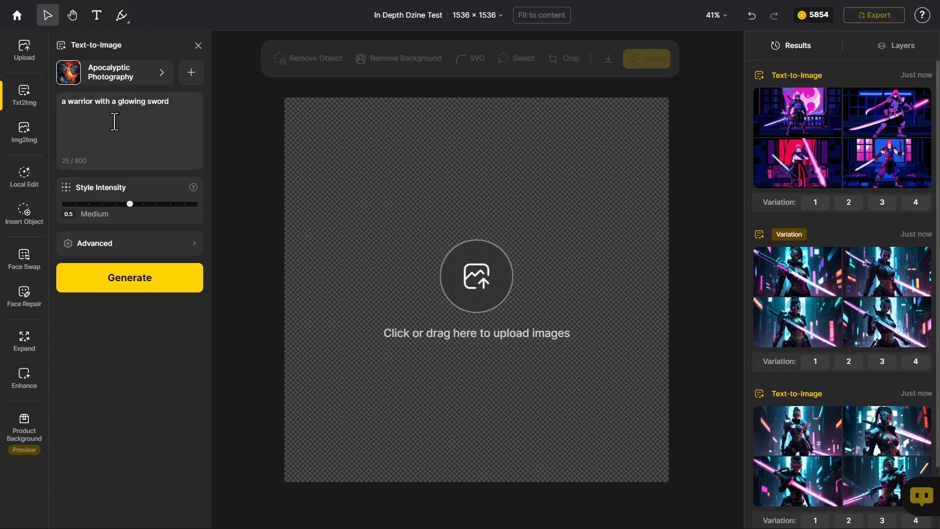
{"action": "left_click", "coordinate": [134, 288]}
{"action": "mouse_move", "coordinate": [902, 142]}
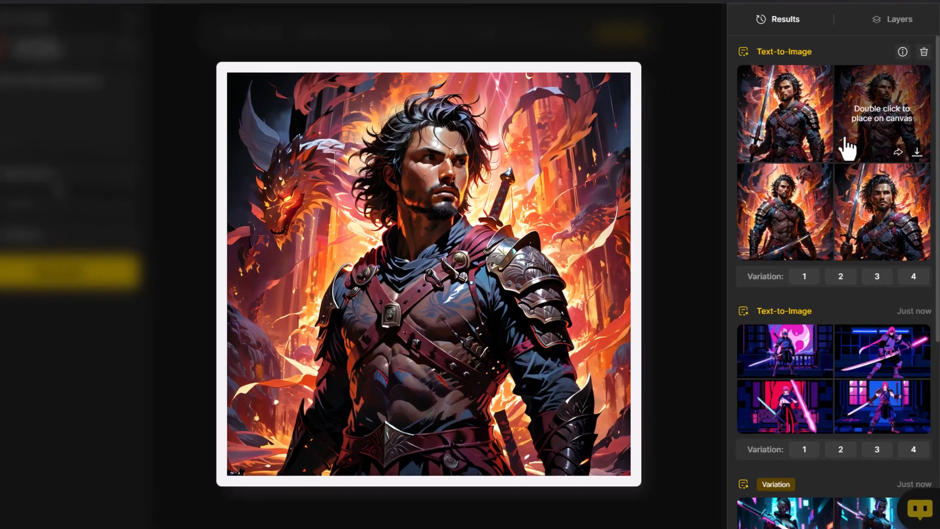
{"action": "scroll", "coordinate": [830, 243], "scroll_direction": "down", "scroll_amount": 6}
{"action": "scroll", "coordinate": [805, 343], "scroll_direction": "up", "scroll_amount": 8}
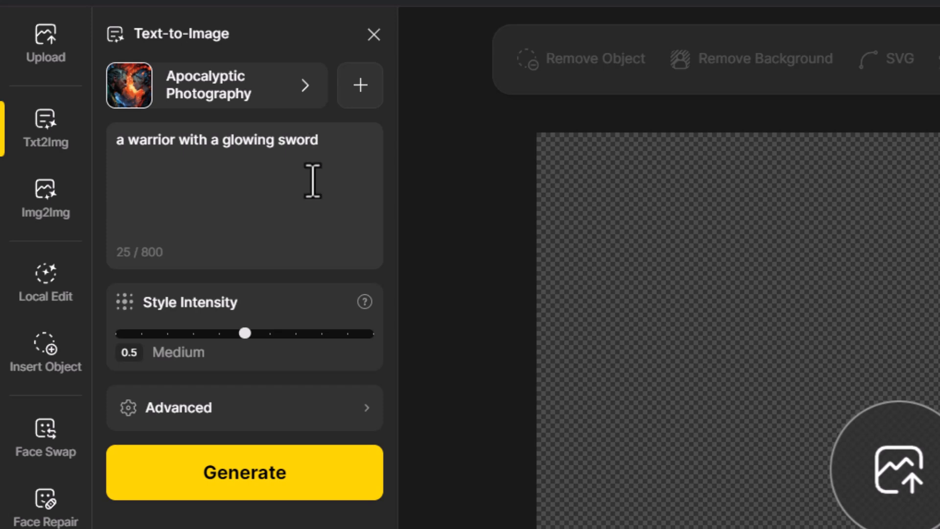
Add the negative prompt "facial hair, beard, moustache" in the advanced text-to-image settings.
{"action": "left_click", "coordinate": [363, 414]}
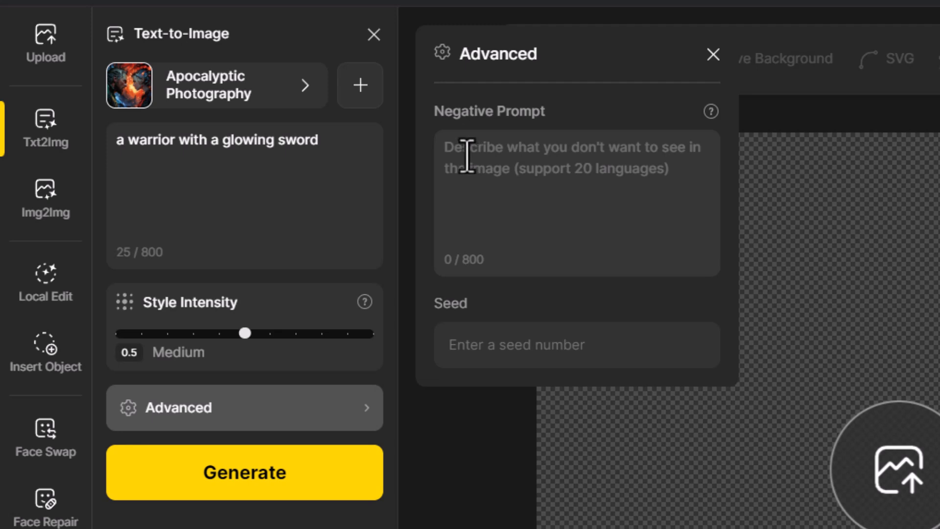
{"action": "left_click", "coordinate": [577, 203]}
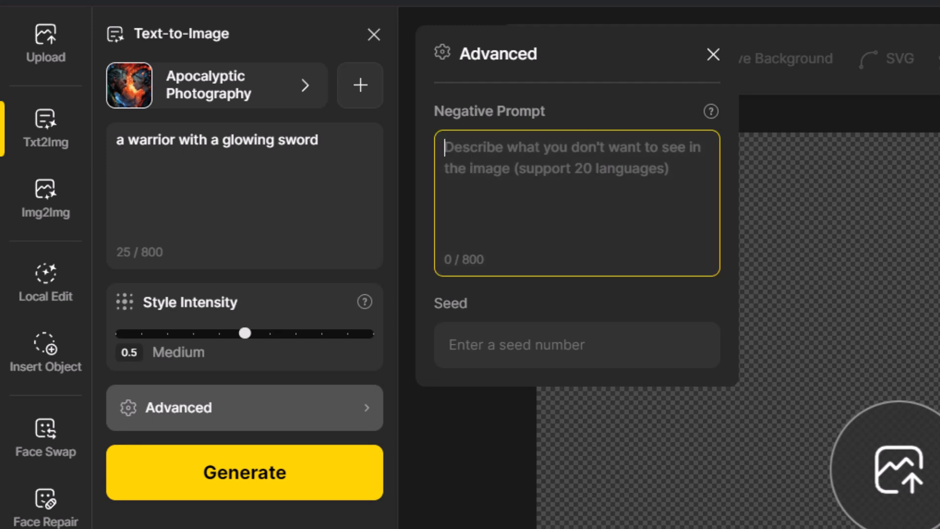
{"action": "type", "text": "facial hair,"}
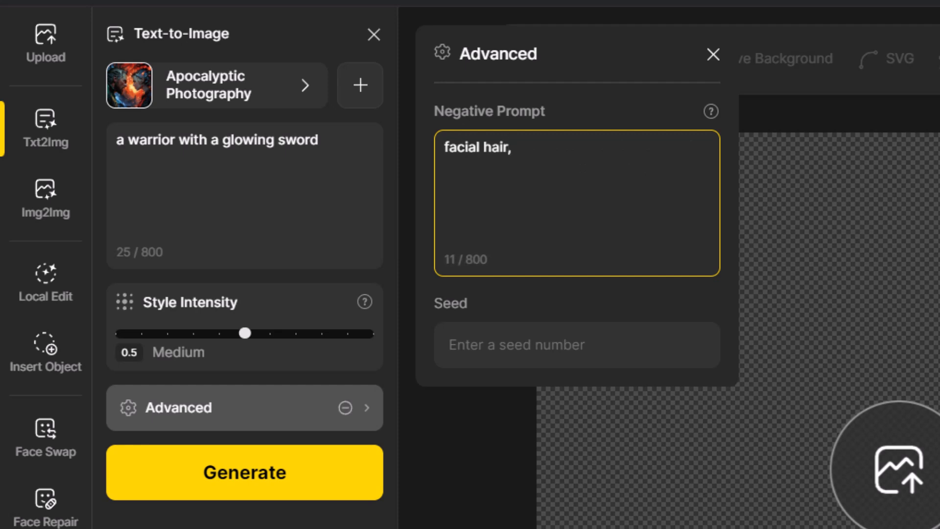
{"action": "type", "text": " beard, moustache"}
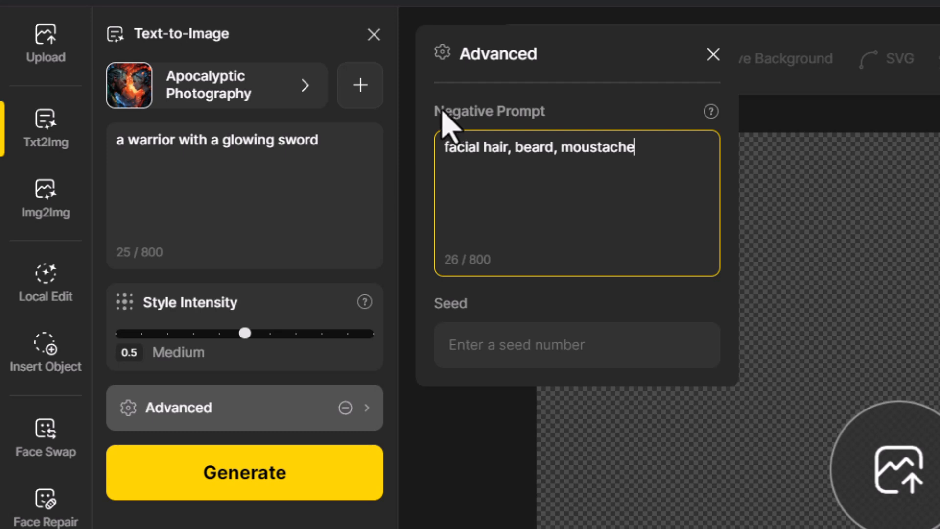
{"action": "left_click_drag", "start_coordinate": [667, 160], "coordinate": [447, 153]}
{"action": "left_click", "coordinate": [447, 158]}
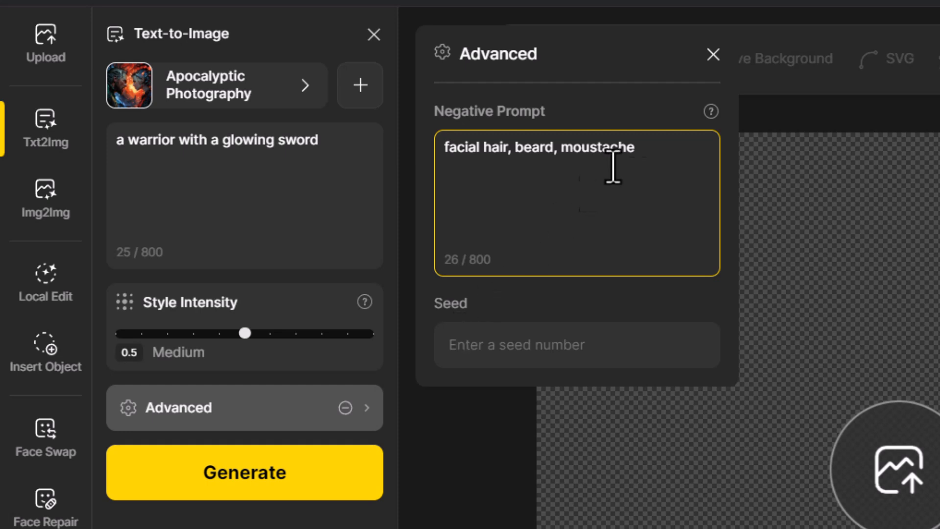
{"action": "left_click", "coordinate": [713, 54]}
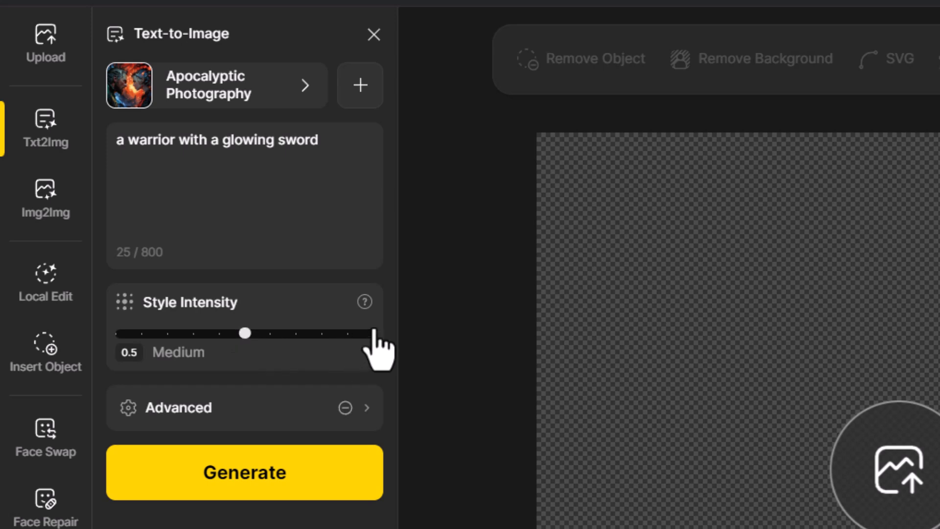
Set the style intensity to 0 (None) and generate the warrior images with it.
{"action": "left_click_drag", "start_coordinate": [240, 333], "coordinate": [124, 334]}
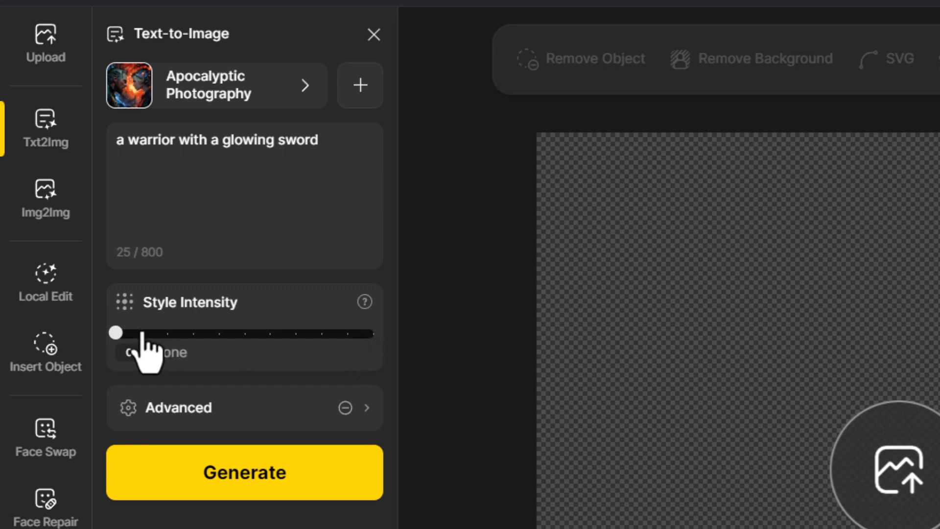
{"action": "left_click", "coordinate": [277, 492]}
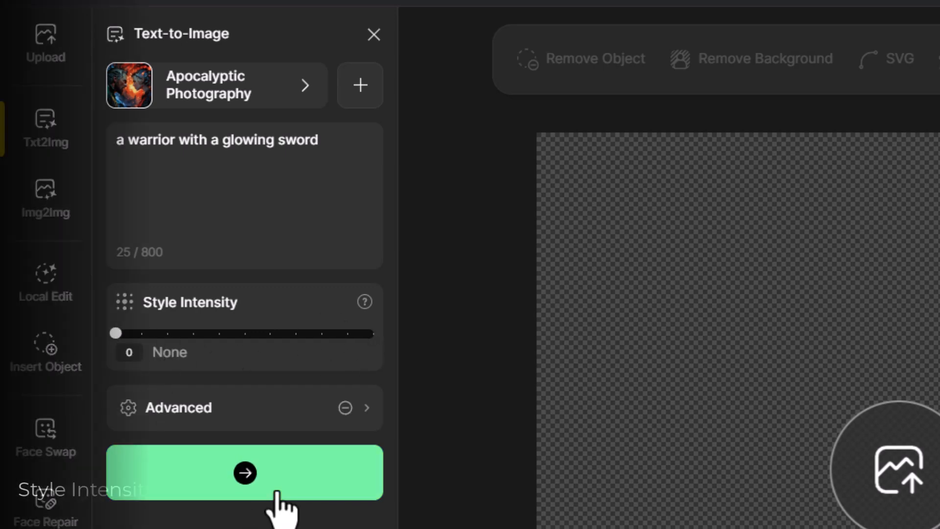
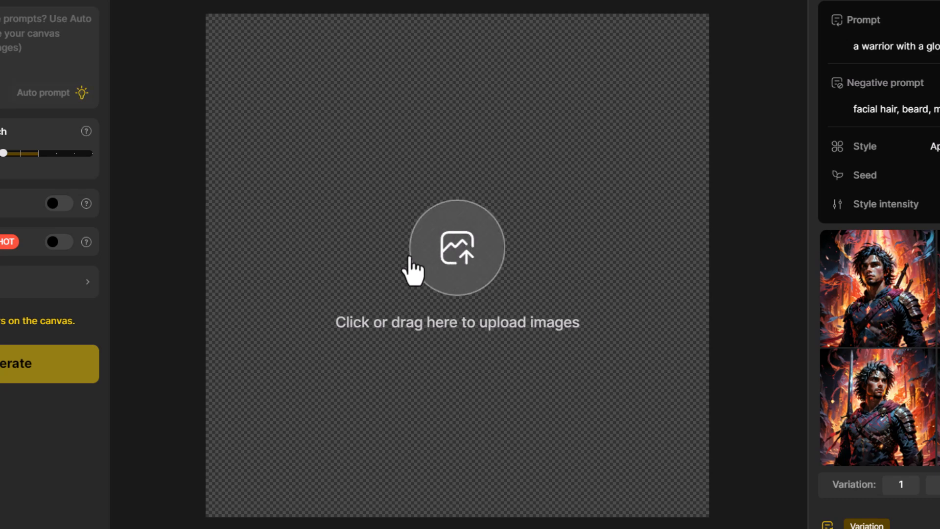
Upload the photo pexels-followingnyc-11807948.jpg to the canvas and check the canvas dimensions in the project settings.
{"action": "left_click", "coordinate": [458, 250]}
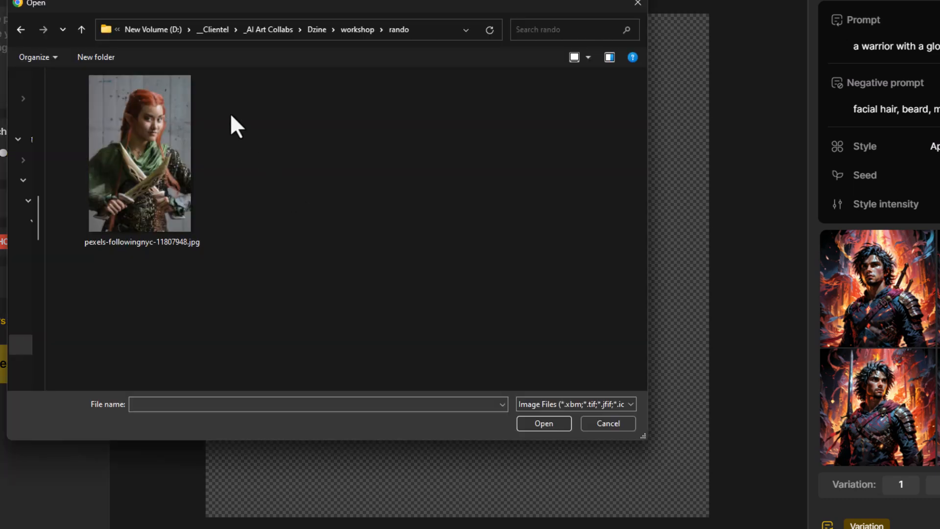
{"action": "left_click", "coordinate": [148, 118]}
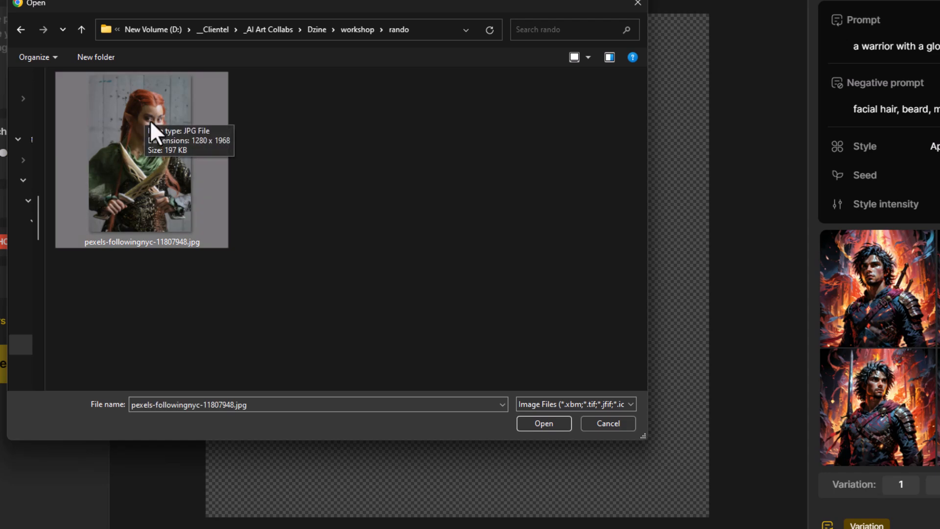
{"action": "left_click", "coordinate": [562, 422]}
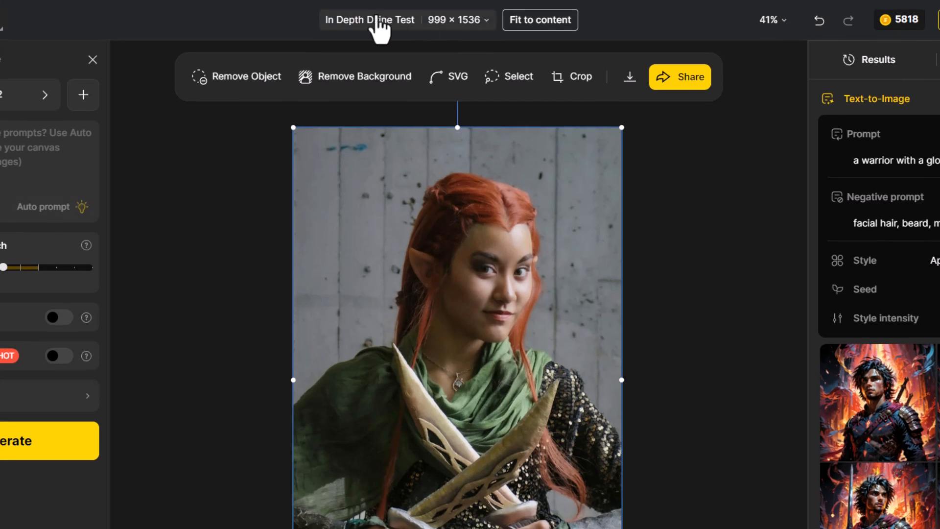
{"action": "left_click", "coordinate": [377, 20]}
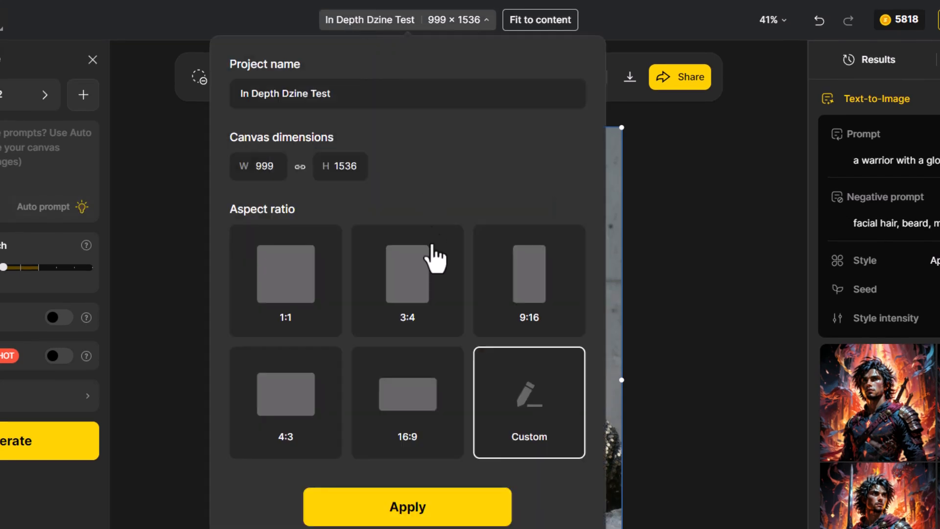
{"action": "left_click", "coordinate": [745, 274]}
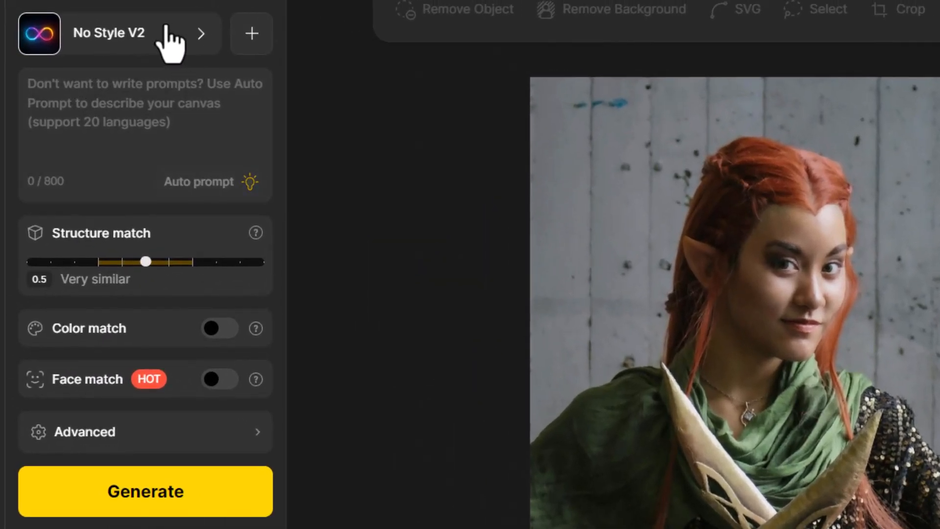
Generate image-to-image results from the uploaded photo in the Toon Face style.
{"action": "left_click", "coordinate": [140, 35]}
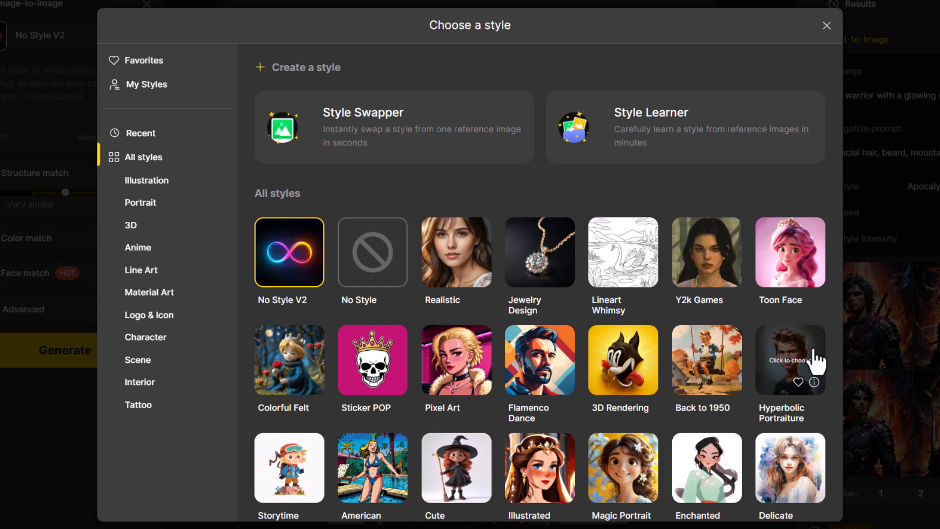
{"action": "left_click", "coordinate": [778, 277]}
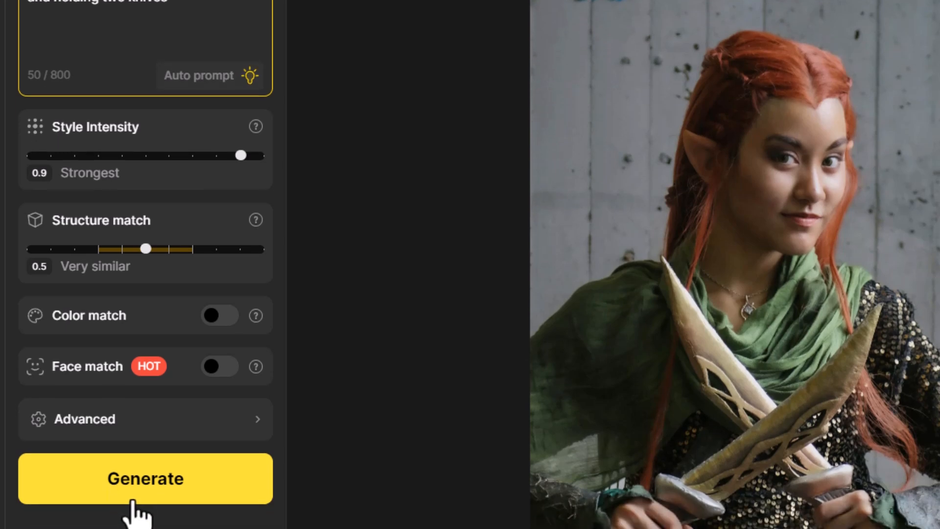
{"action": "left_click", "coordinate": [132, 509]}
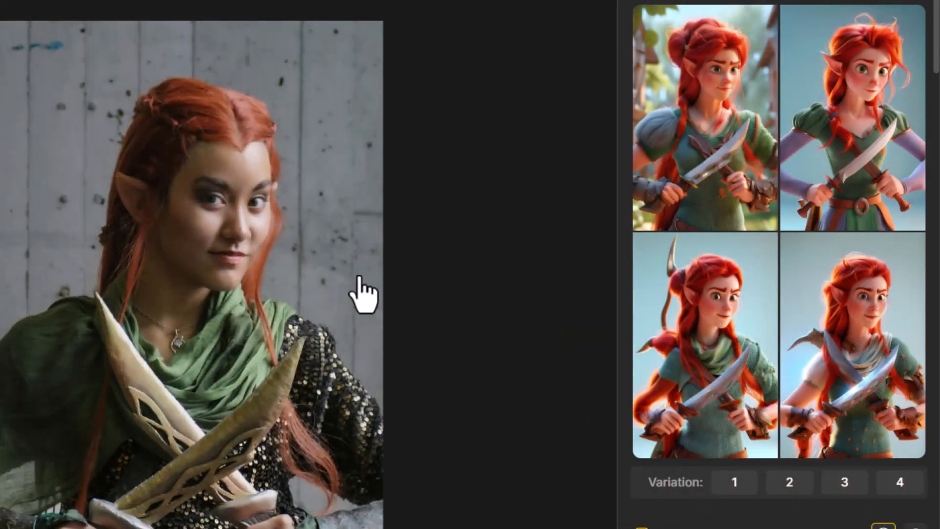
Place the second Toon Face result on the canvas and undo the placement.
{"action": "left_click_drag", "start_coordinate": [206, 335], "coordinate": [420, 267]}
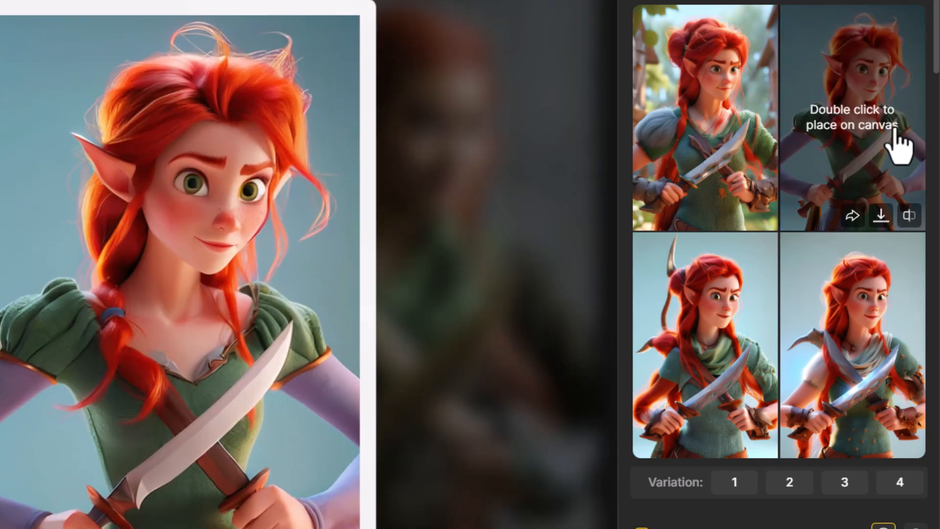
{"action": "double_click", "coordinate": [898, 142]}
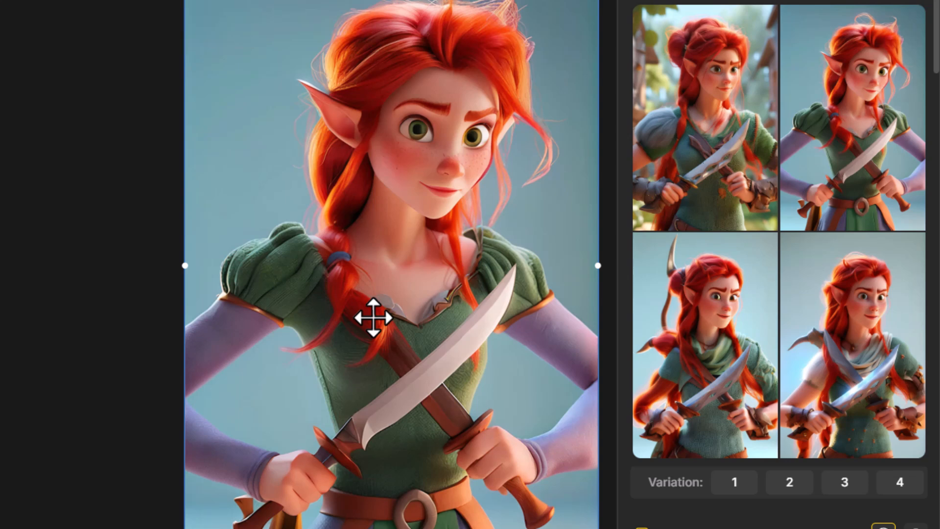
{"action": "key", "text": "ctrl+z"}
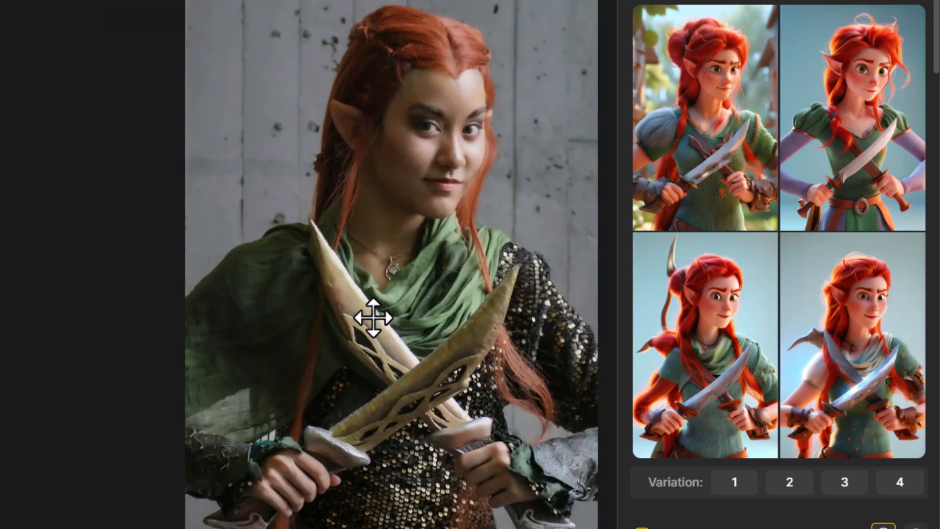
Restore the placed Toon Face result over the photo for comparison and delete it from the canvas.
{"action": "key", "text": "ctrl+shift+z"}
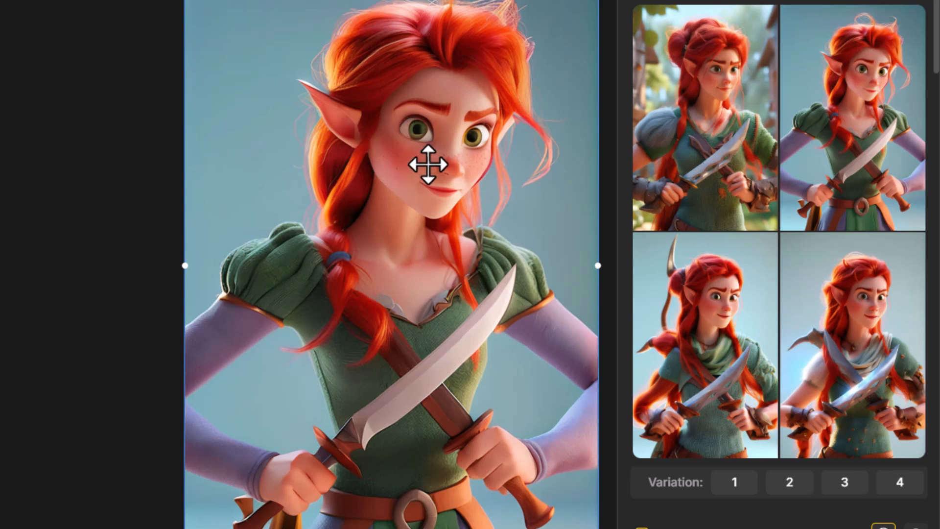
{"action": "key", "text": "Delete"}
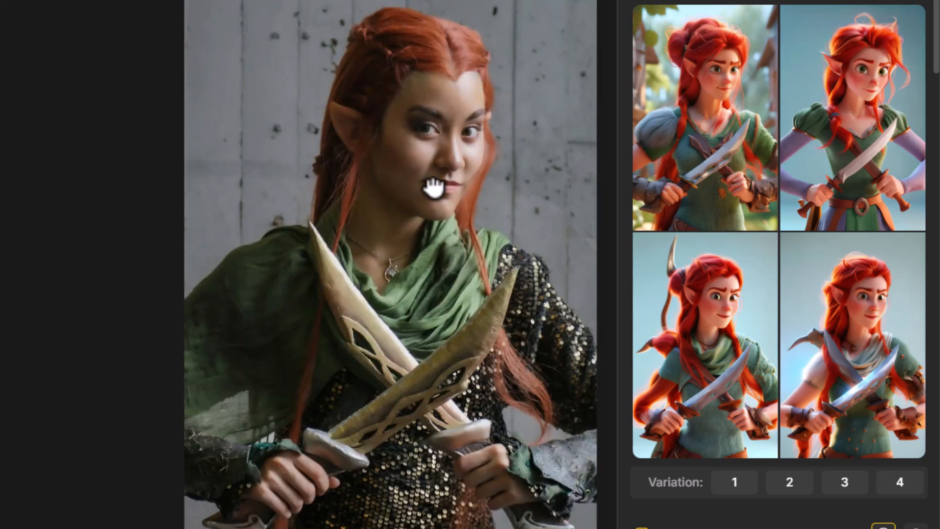
{"action": "left_click_drag", "start_coordinate": [445, 178], "coordinate": [266, 233]}
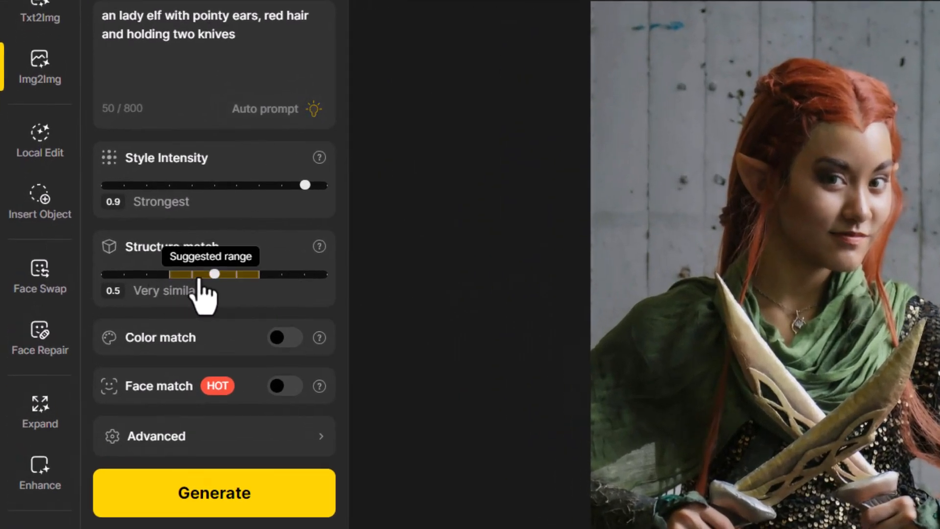
Try structure match values across its range, including 1 and 0.7, along with the style intensity range and the advanced settings.
{"action": "left_click_drag", "start_coordinate": [215, 273], "coordinate": [80, 289]}
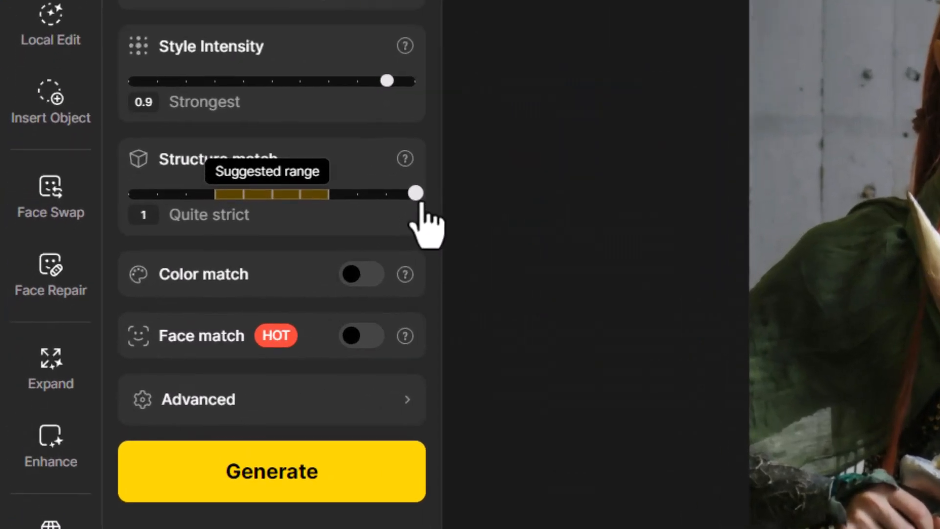
{"action": "left_click_drag", "start_coordinate": [420, 201], "coordinate": [327, 199]}
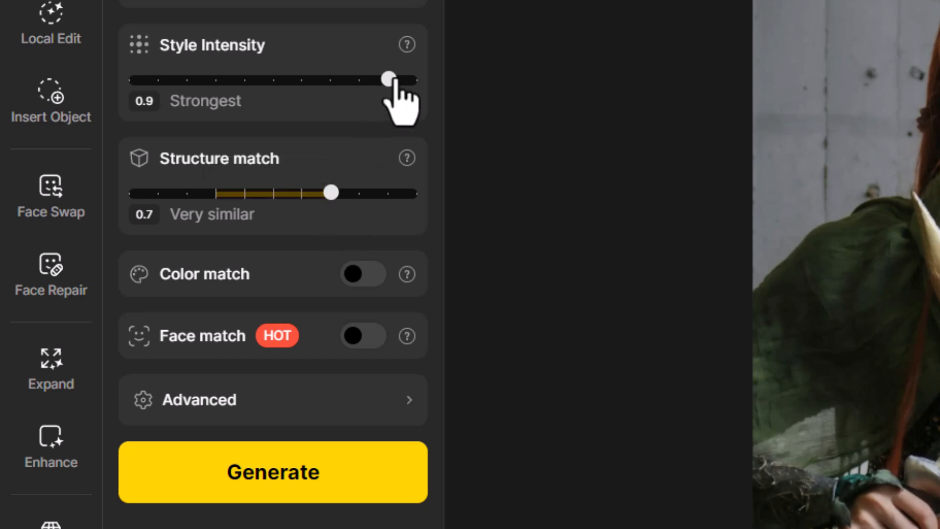
{"action": "left_click", "coordinate": [132, 81]}
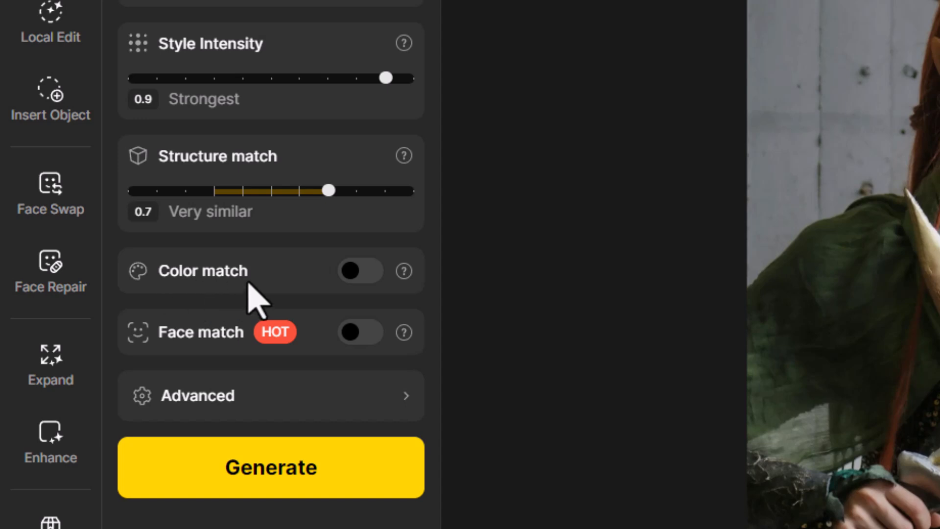
{"action": "left_click", "coordinate": [405, 395]}
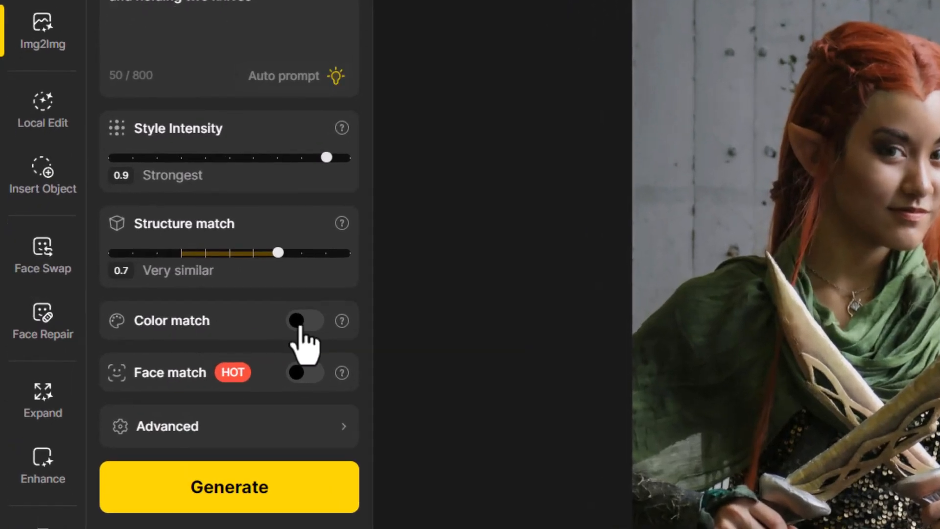
Turn on color match, set structure match to 0.5 and style intensity to 0.7, and generate new Toon Face versions of the photo.
{"action": "left_click", "coordinate": [171, 297]}
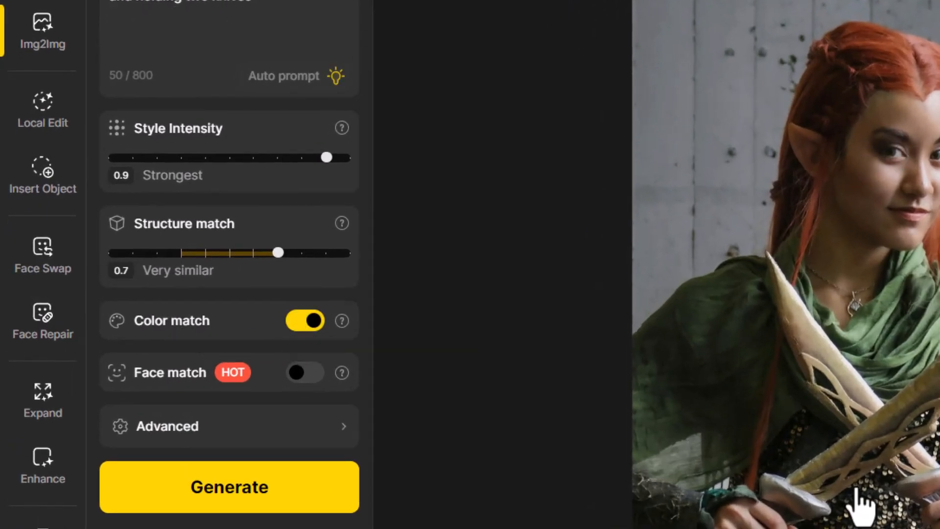
{"action": "left_click", "coordinate": [228, 253]}
{"action": "left_click", "coordinate": [278, 158]}
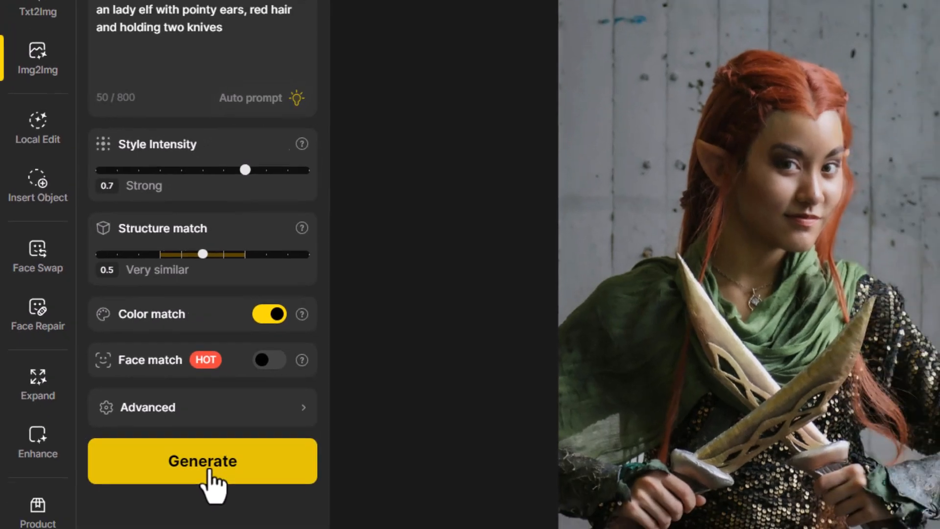
{"action": "left_click", "coordinate": [240, 504]}
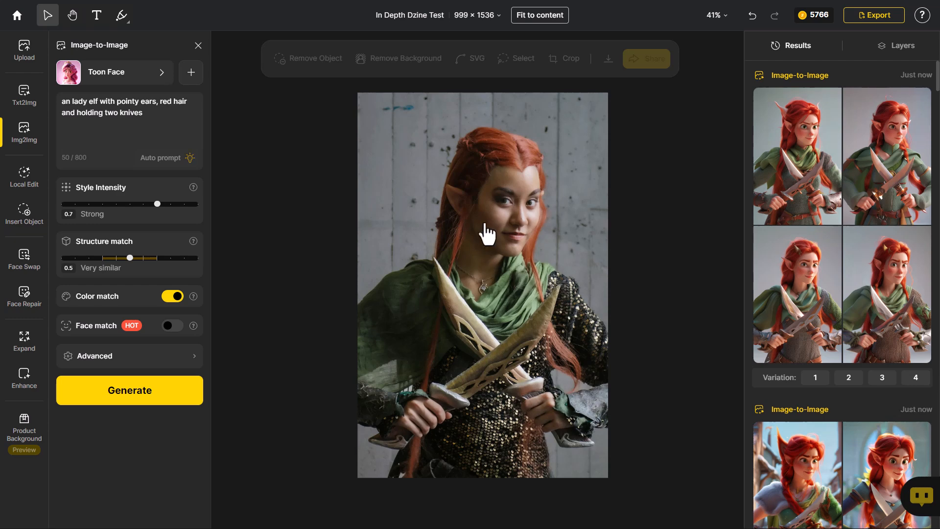
Close the image-to-image settings and compare the original photo with the color-matched Toon Face result beside it.
{"action": "left_click", "coordinate": [198, 46]}
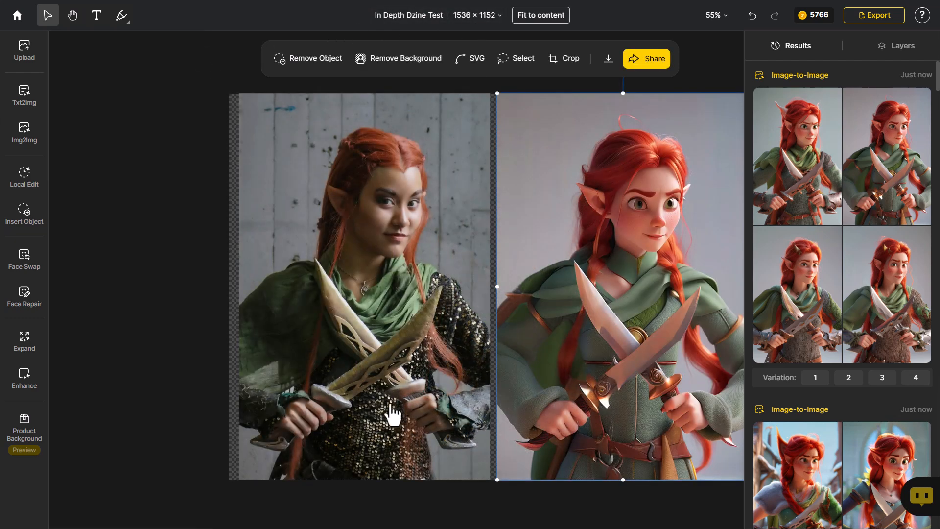
{"action": "left_click_drag", "start_coordinate": [455, 499], "coordinate": [314, 507]}
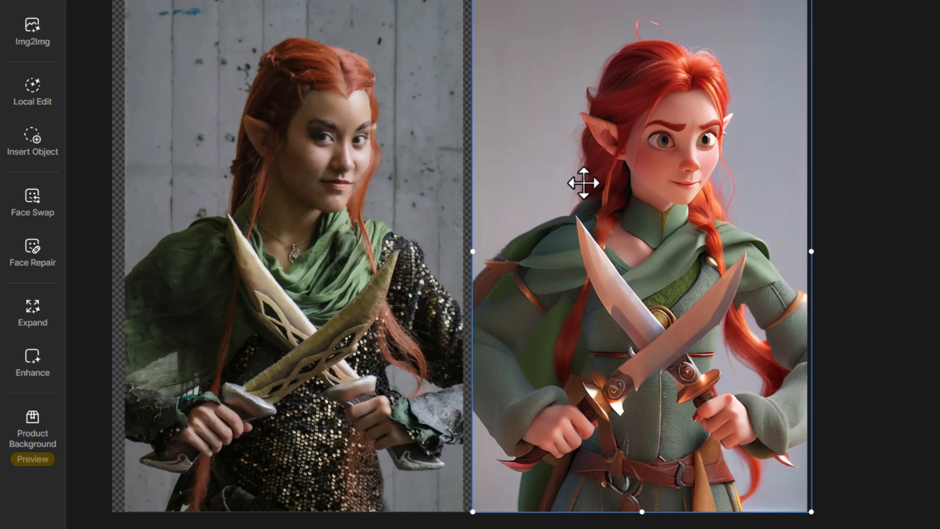
{"action": "left_click_drag", "start_coordinate": [394, 168], "coordinate": [562, 177]}
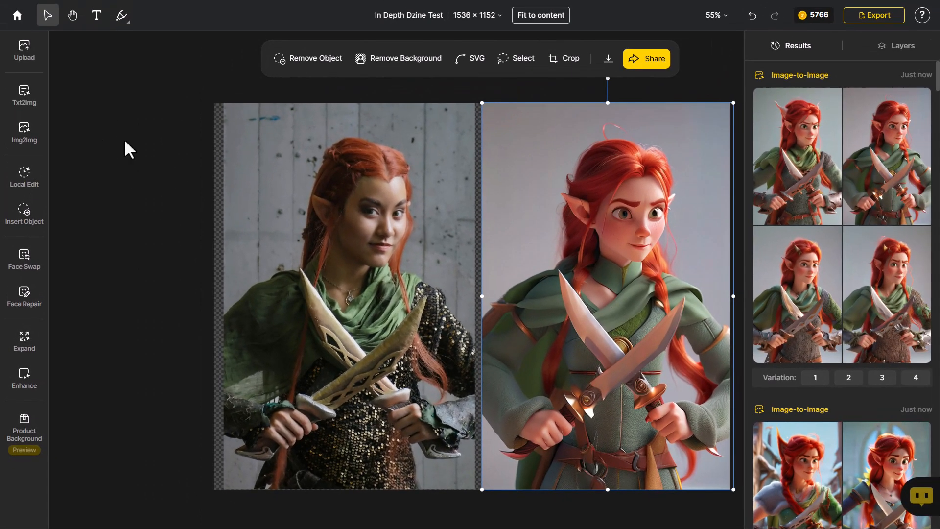
Browse the full style library for image-to-image and close it without changing the Toon Face style.
{"action": "left_click", "coordinate": [28, 135]}
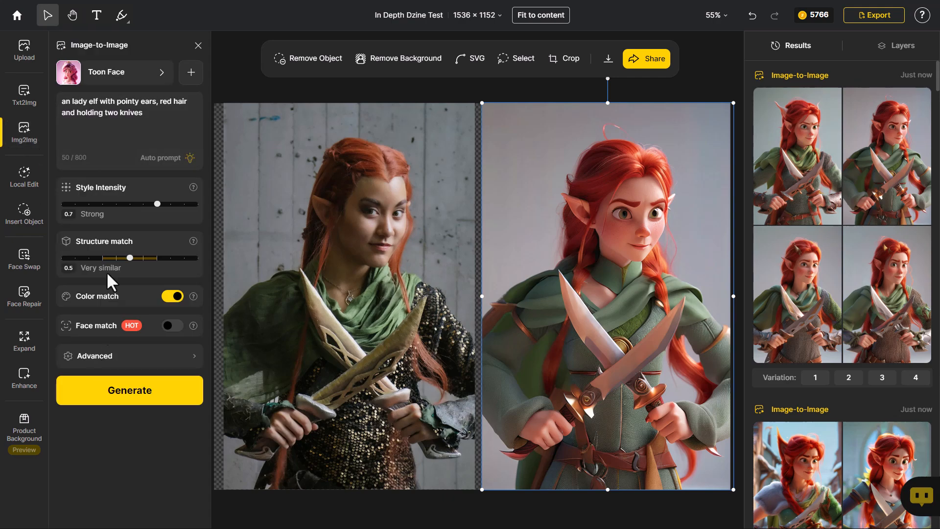
{"action": "left_click", "coordinate": [93, 73]}
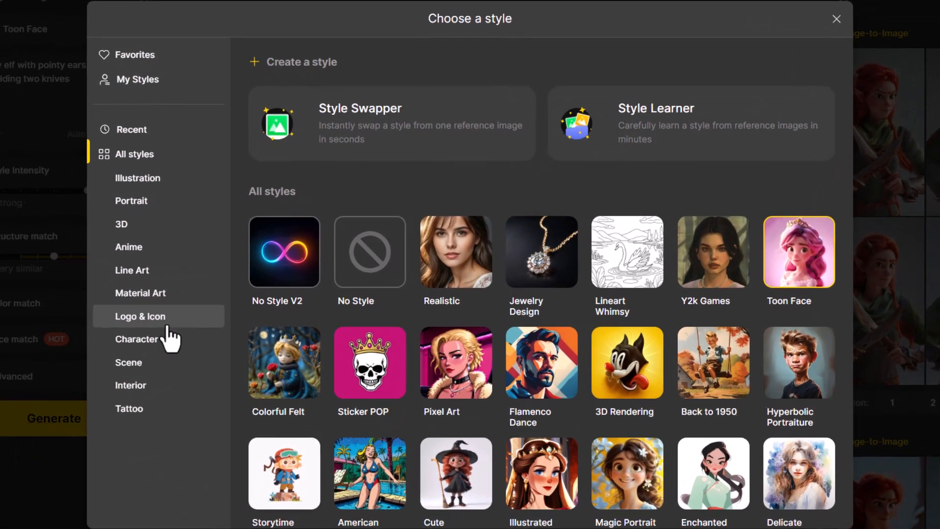
{"action": "scroll", "coordinate": [551, 397], "scroll_direction": "down", "scroll_amount": 10}
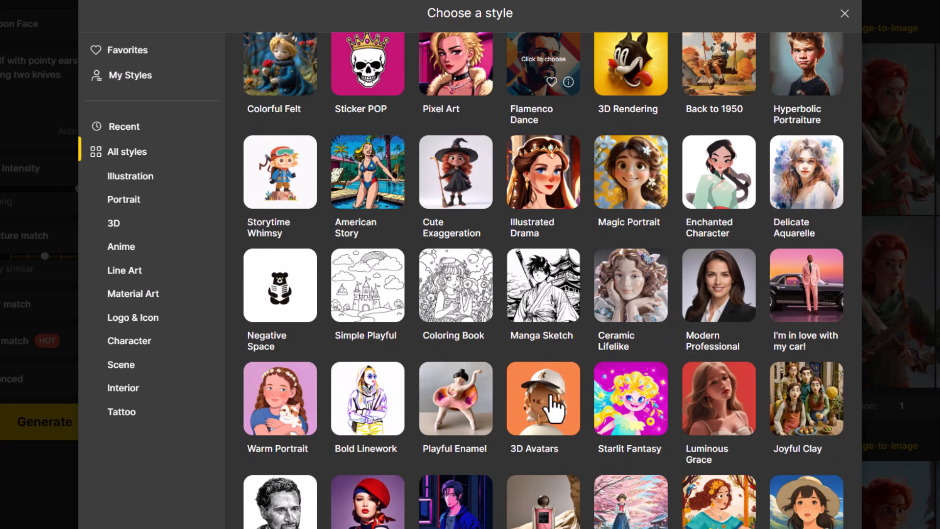
{"action": "scroll", "coordinate": [554, 409], "scroll_direction": "down", "scroll_amount": 7}
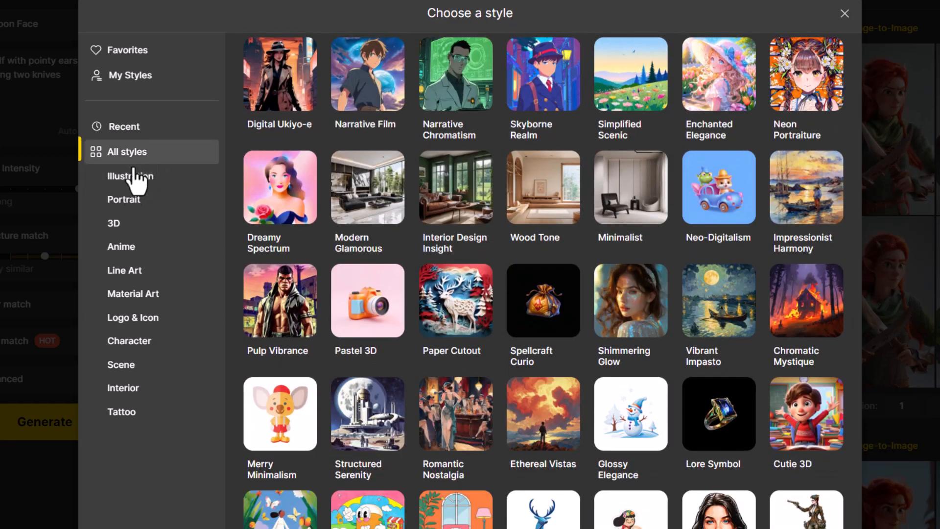
{"action": "left_click", "coordinate": [845, 13]}
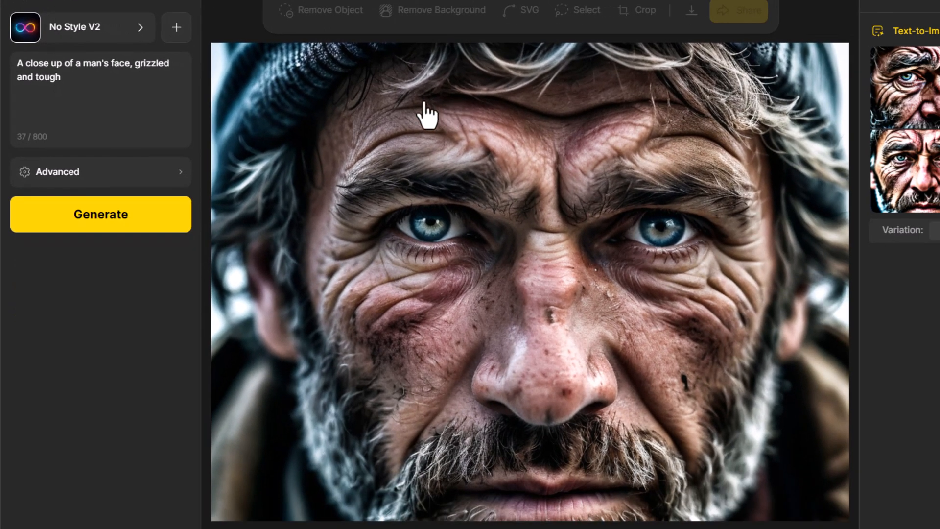
Choose the FLUX.1 style for the text-to-image prompt about the grizzled man's face.
{"action": "left_click", "coordinate": [63, 33]}
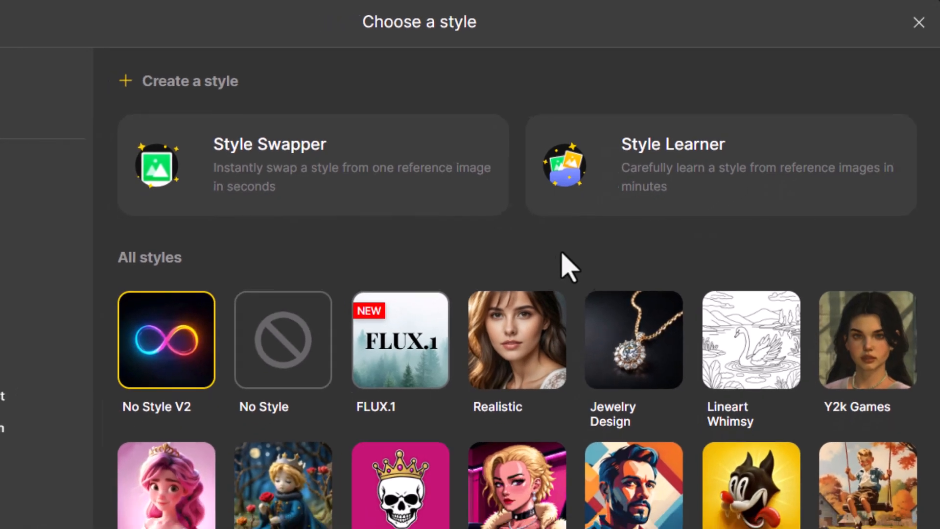
{"action": "scroll", "coordinate": [524, 289], "scroll_direction": "down", "scroll_amount": 2}
{"action": "scroll", "coordinate": [607, 309], "scroll_direction": "down", "scroll_amount": 5}
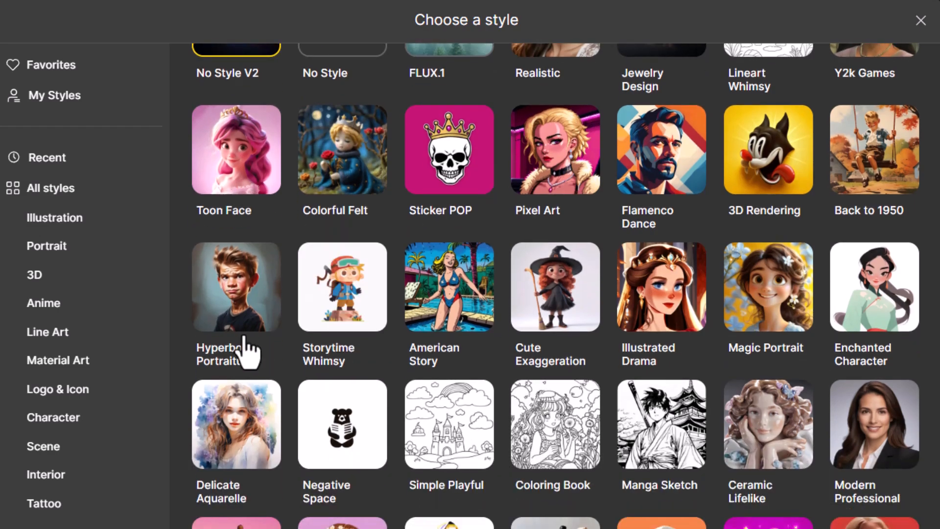
{"action": "scroll", "coordinate": [485, 387], "scroll_direction": "up", "scroll_amount": 6}
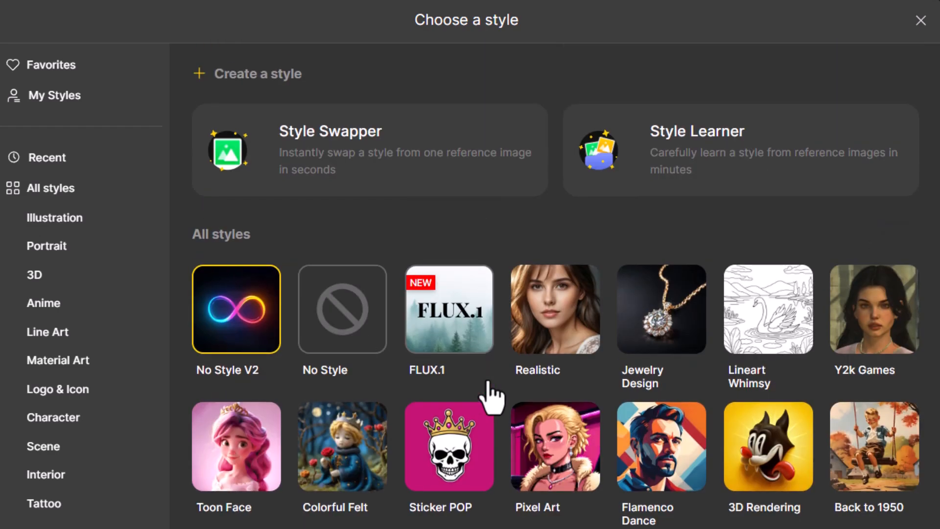
{"action": "left_click", "coordinate": [455, 306]}
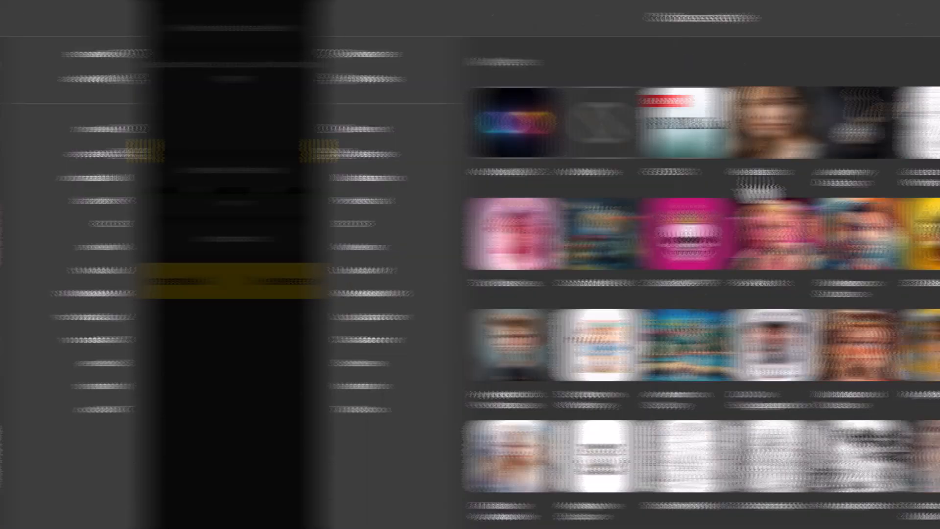
Look through the text-to-image style library down to its last entries.
{"action": "scroll", "coordinate": [553, 176], "scroll_direction": "down", "scroll_amount": 5}
{"action": "scroll", "coordinate": [553, 176], "scroll_direction": "down", "scroll_amount": 20}
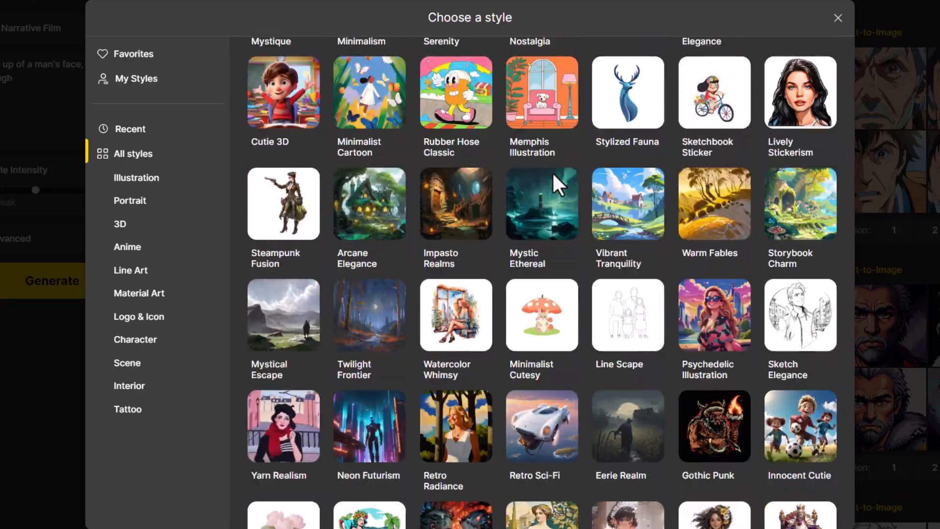
{"action": "scroll", "coordinate": [553, 176], "scroll_direction": "down", "scroll_amount": 10}
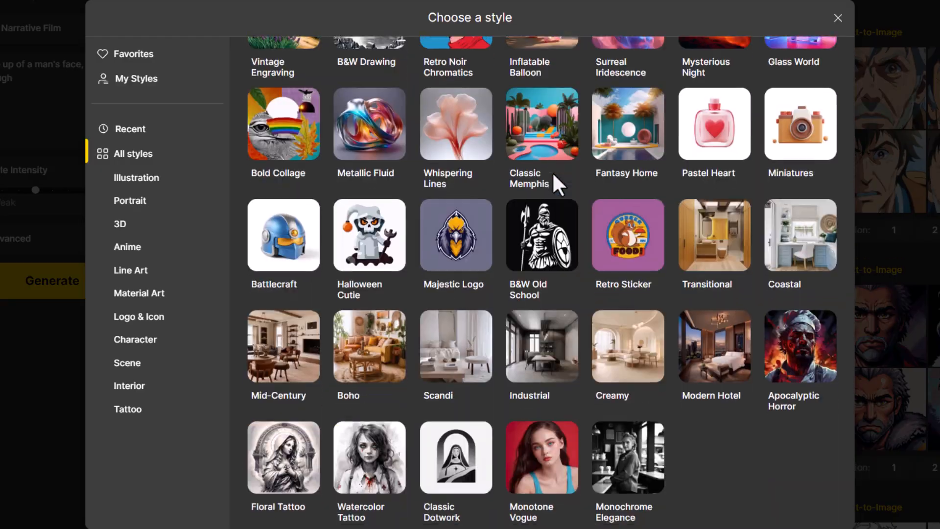
{"action": "scroll", "coordinate": [509, 321], "scroll_direction": "up", "scroll_amount": 7}
{"action": "scroll", "coordinate": [510, 320], "scroll_direction": "up", "scroll_amount": 15}
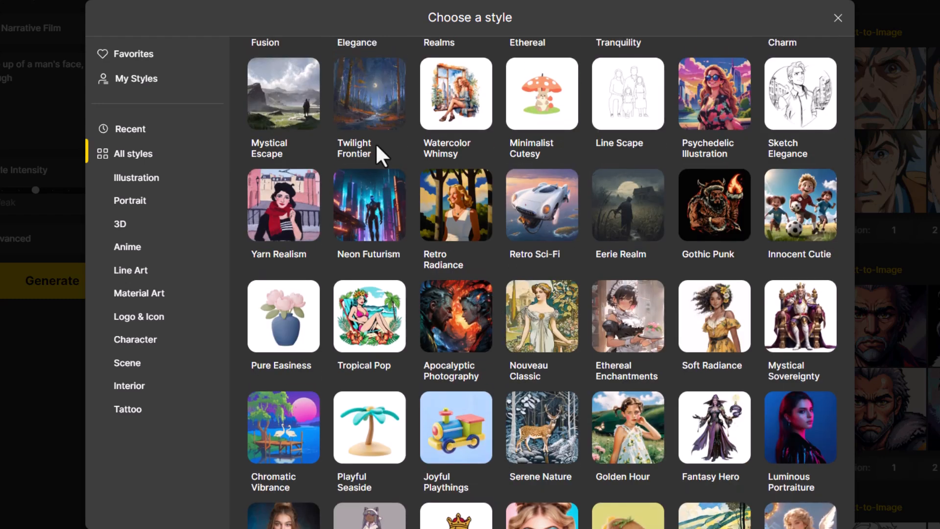
Review the styles offered in the Illustration, Anime, 3D and Logo & Icon categories.
{"action": "left_click", "coordinate": [128, 179]}
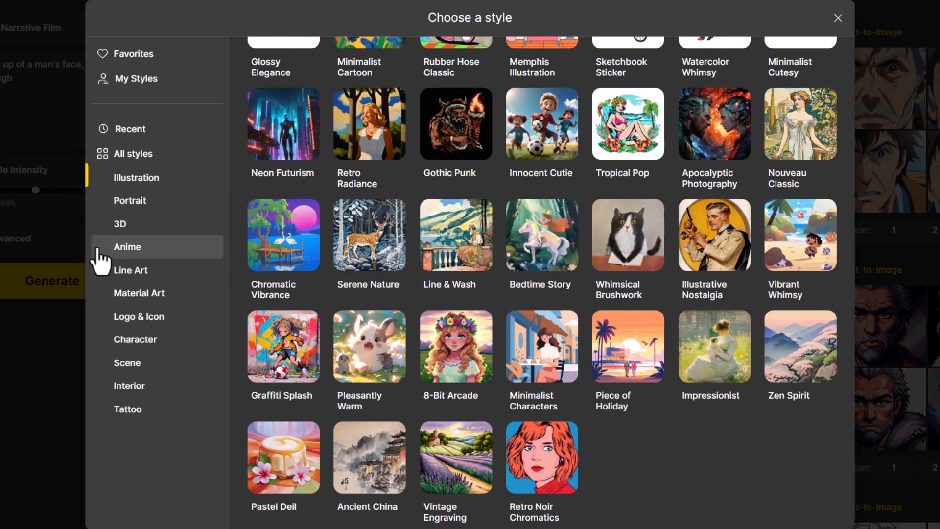
{"action": "left_click", "coordinate": [118, 249]}
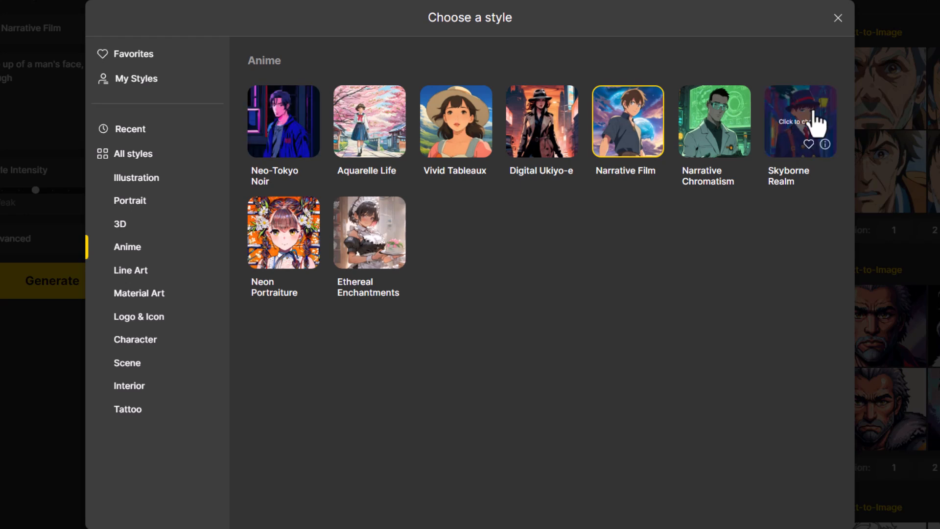
{"action": "left_click", "coordinate": [129, 227]}
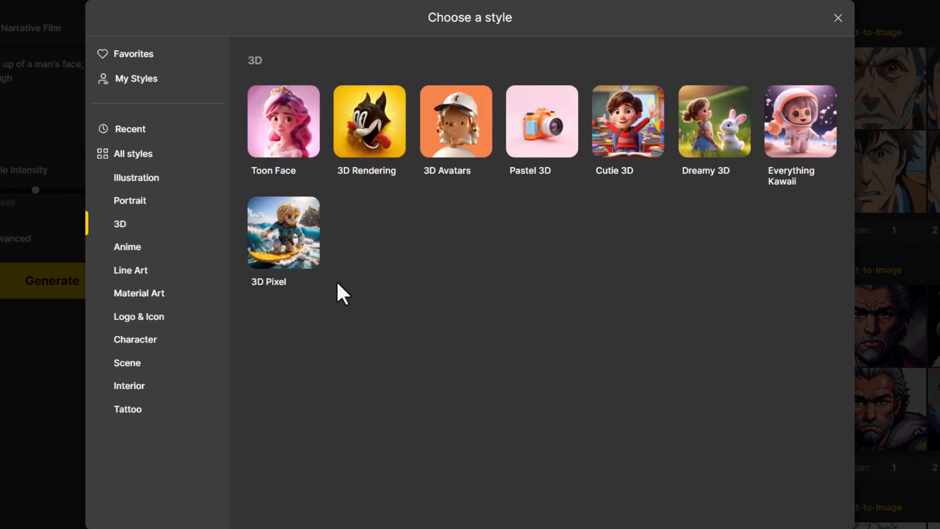
{"action": "left_click", "coordinate": [127, 320]}
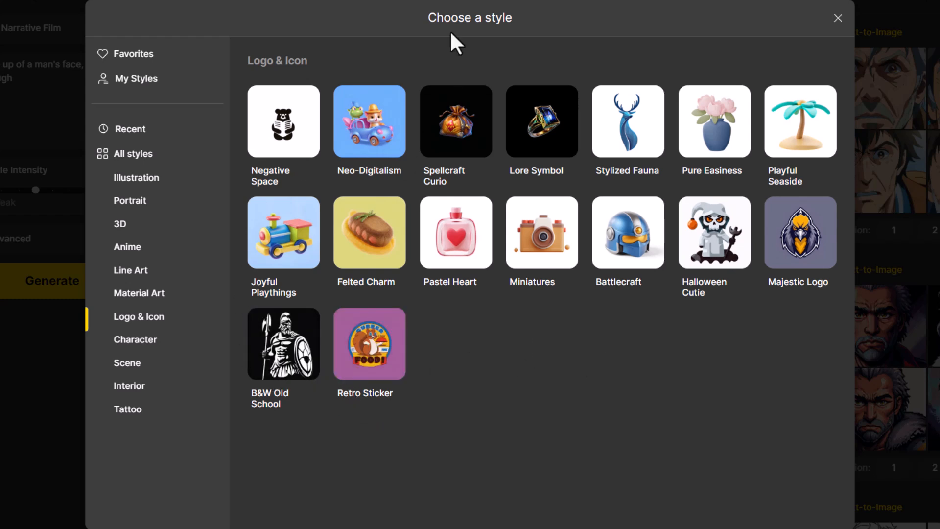
Create a custom style with Style Swapper from the reference image pexels-mikebirdy-417826.jpg.
{"action": "left_click", "coordinate": [115, 156]}
{"action": "scroll", "coordinate": [342, 211], "scroll_direction": "up", "scroll_amount": 5}
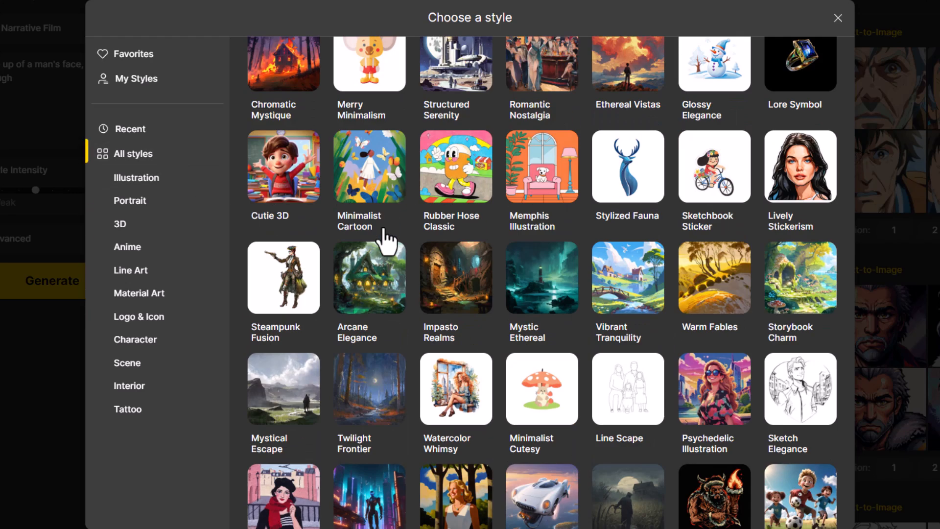
{"action": "scroll", "coordinate": [734, 394], "scroll_direction": "up", "scroll_amount": 10}
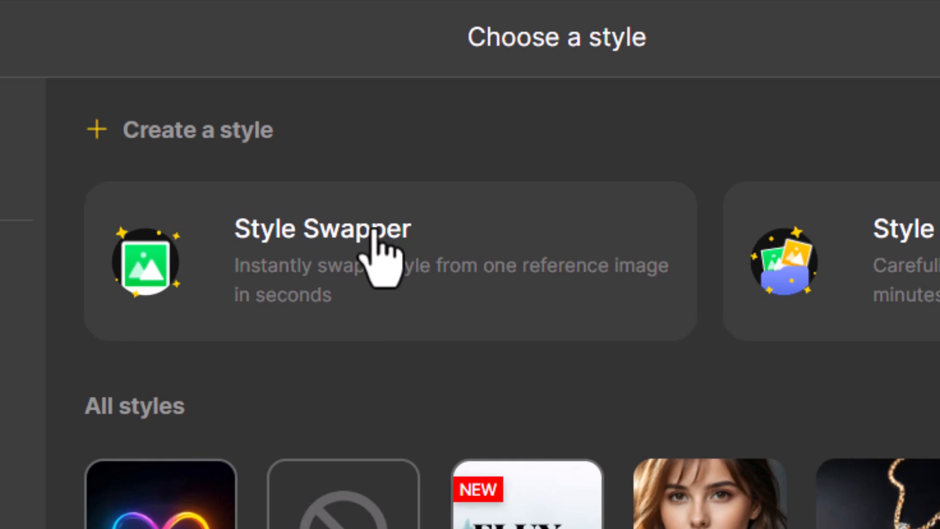
{"action": "left_click", "coordinate": [405, 266]}
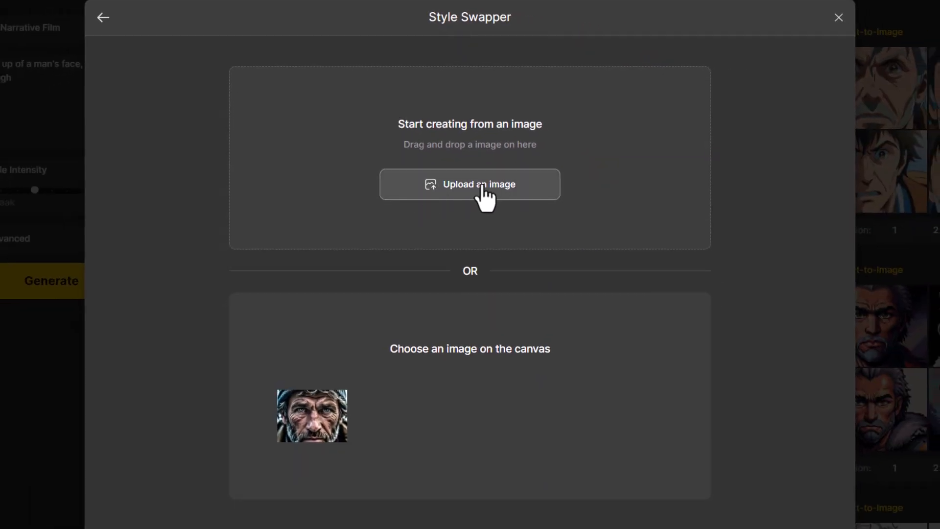
{"action": "left_click", "coordinate": [512, 196]}
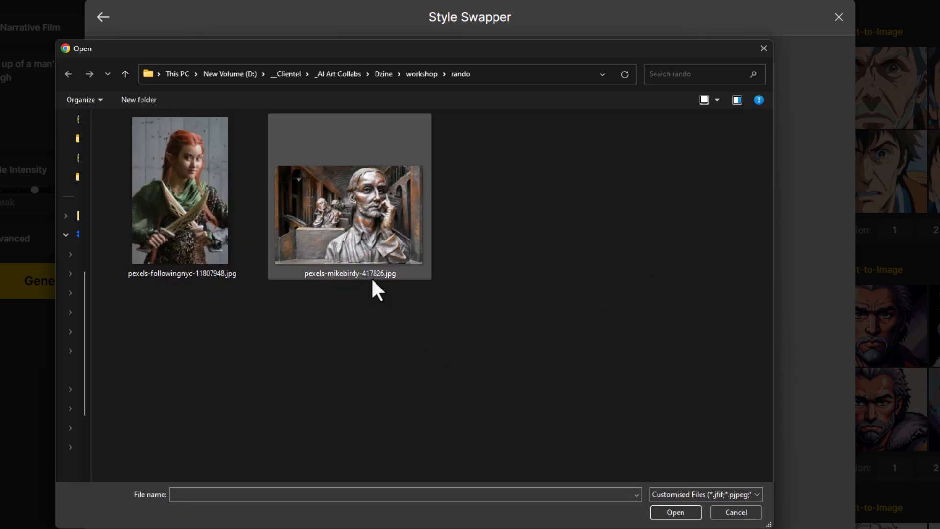
{"action": "left_click", "coordinate": [356, 236]}
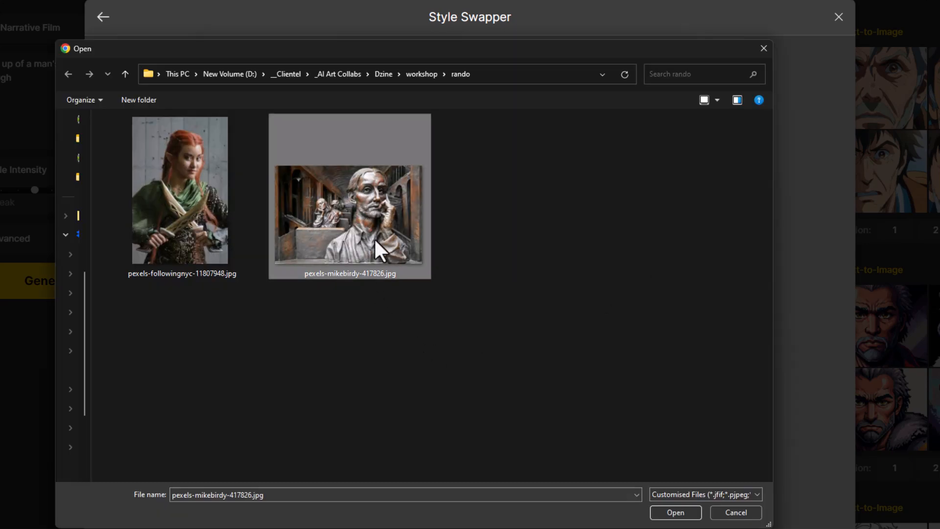
{"action": "left_click", "coordinate": [666, 513]}
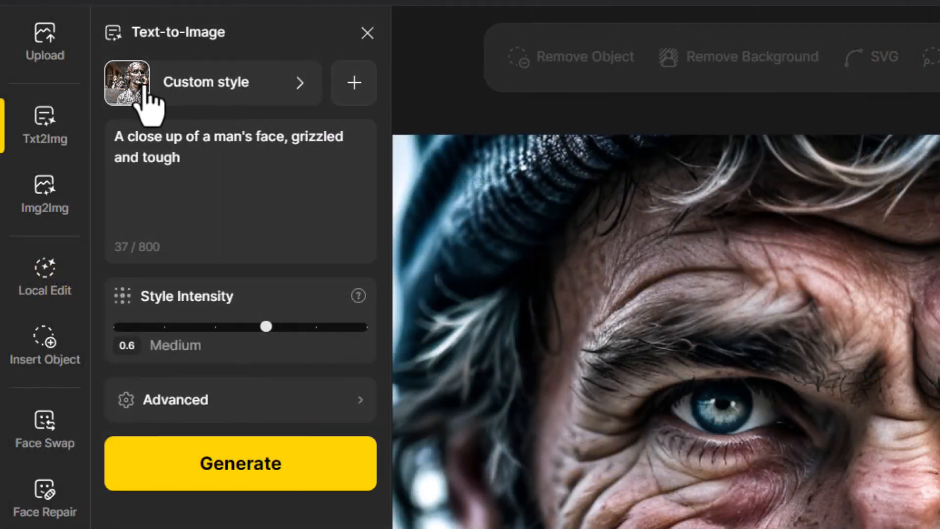
Rename the custom reference style made from the statue image as Bronze Metal in the saved styles.
{"action": "left_click", "coordinate": [196, 91]}
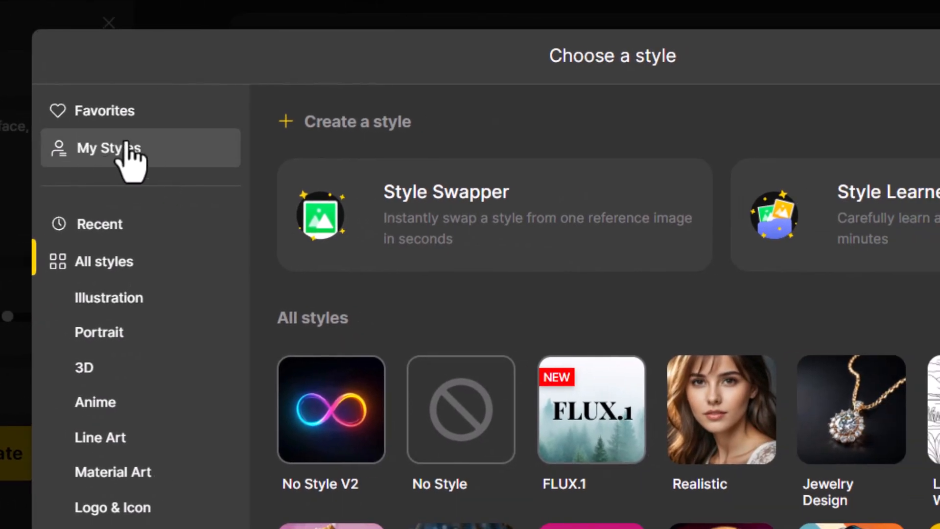
{"action": "left_click", "coordinate": [103, 161]}
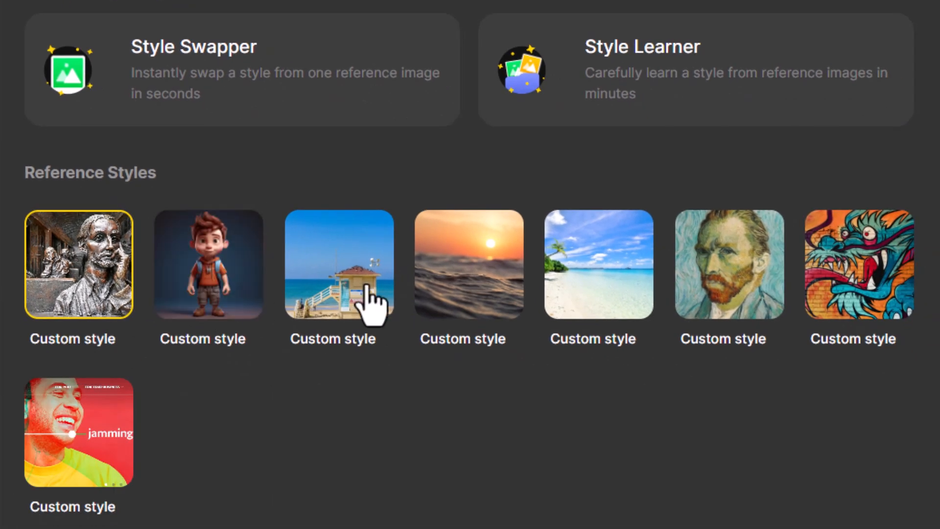
{"action": "mouse_move", "coordinate": [49, 438]}
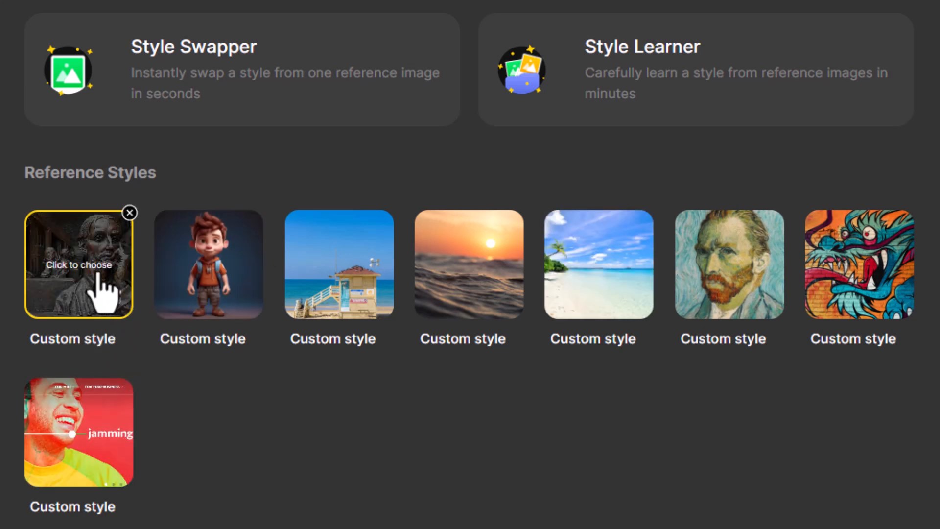
{"action": "left_click", "coordinate": [114, 301]}
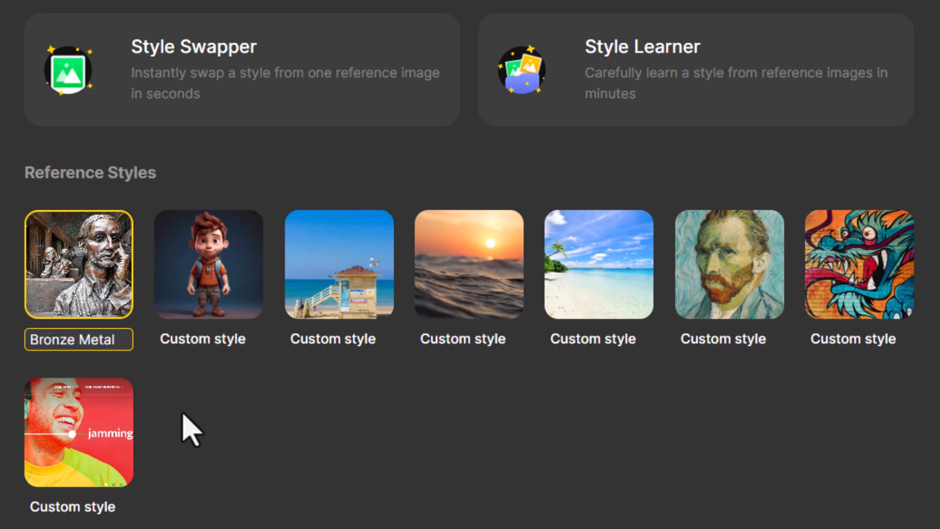
{"action": "left_click", "coordinate": [189, 430]}
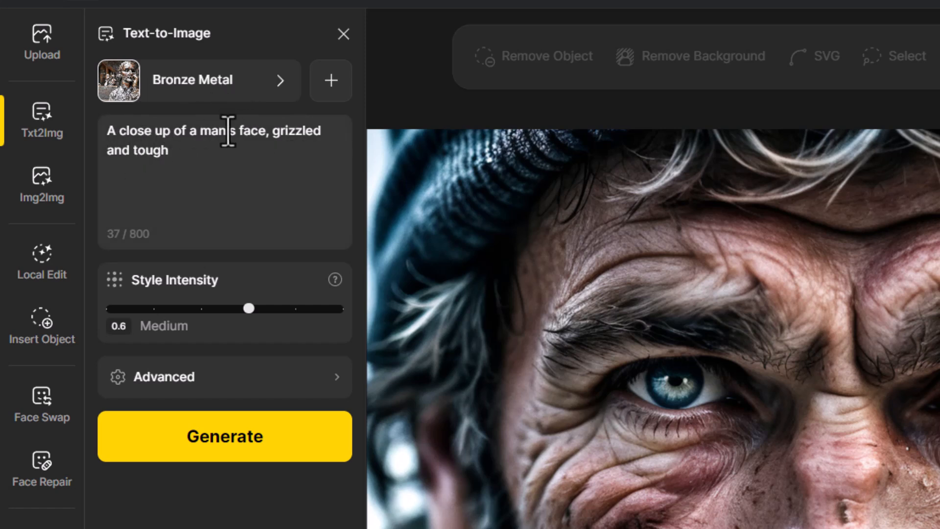
Generate the grizzled man's face in the Bronze Metal style at intensity 0.6, and again with Style Intensity set to 1.
{"action": "left_click", "coordinate": [227, 453]}
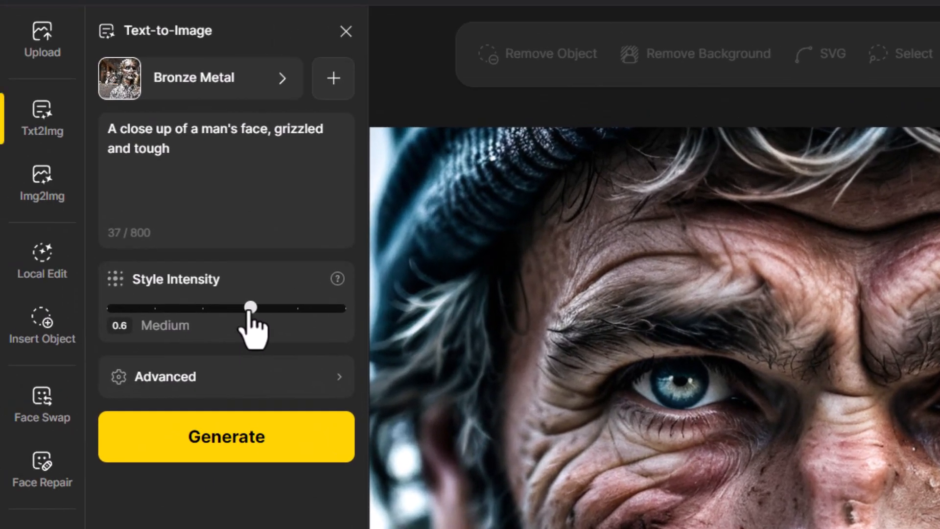
{"action": "left_click_drag", "start_coordinate": [251, 314], "coordinate": [350, 317]}
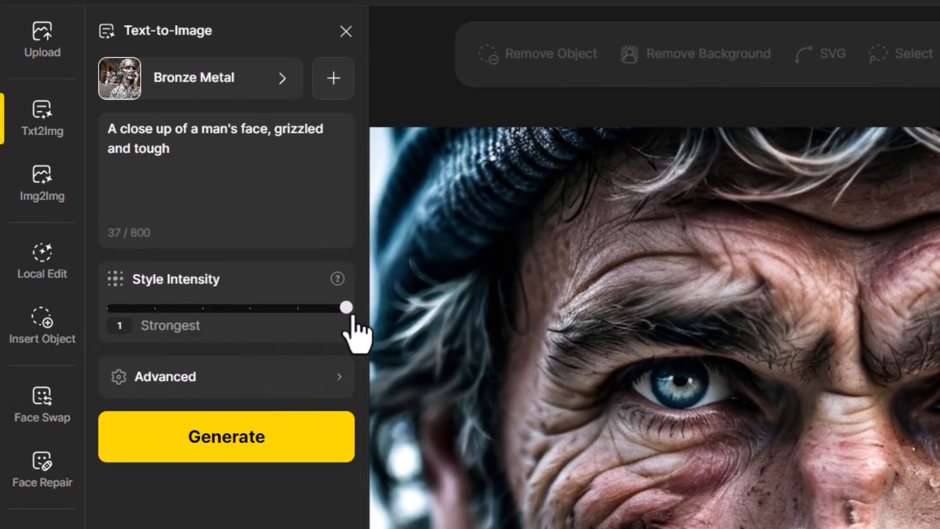
{"action": "left_click", "coordinate": [272, 443]}
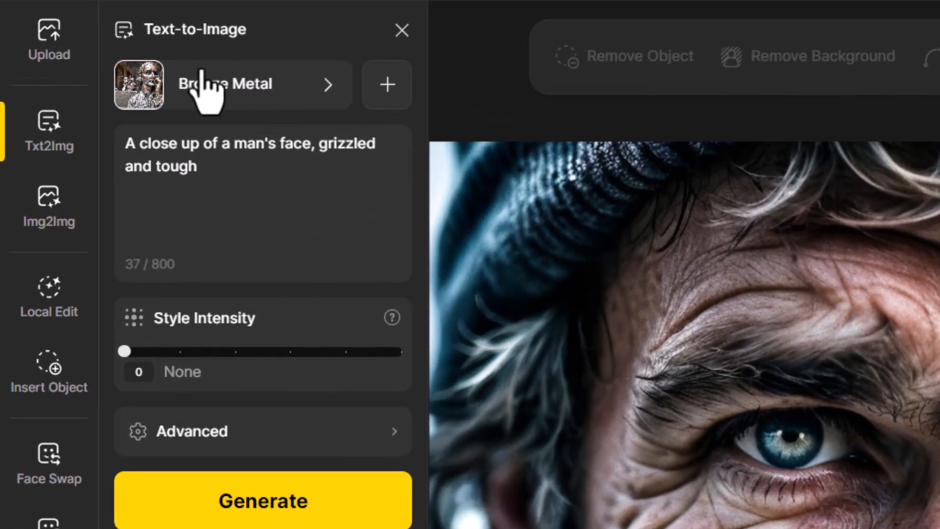
Start a Style Learner style and upload all seven graffiti images from the learner folder.
{"action": "left_click", "coordinate": [218, 81]}
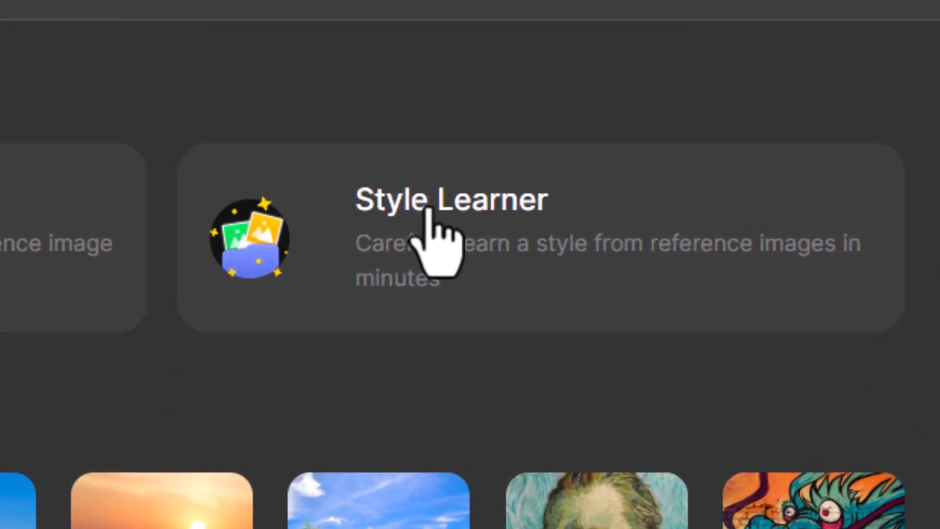
{"action": "left_click", "coordinate": [429, 210]}
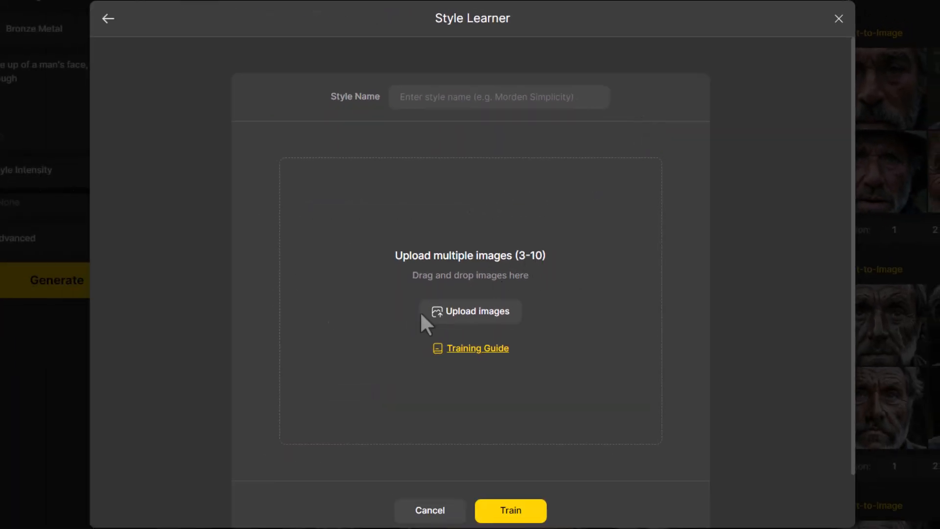
{"action": "left_click", "coordinate": [477, 314]}
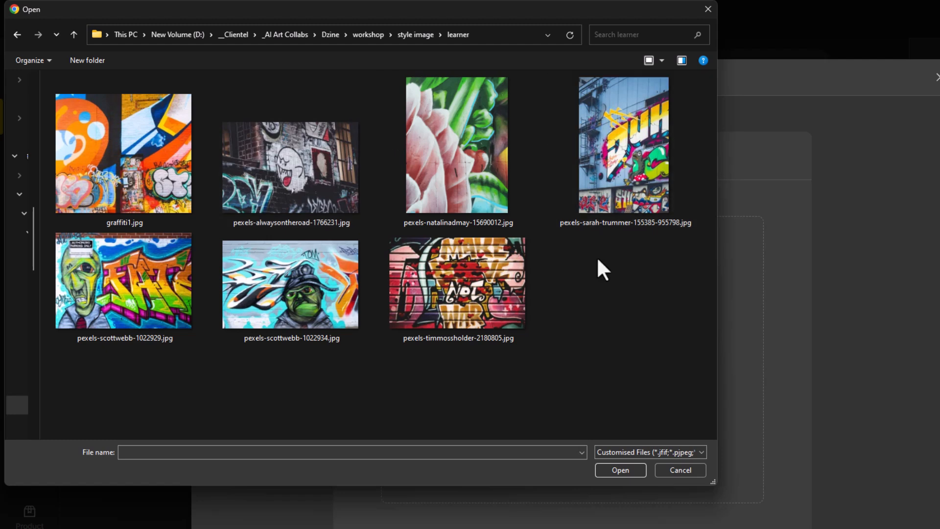
{"action": "left_click_drag", "start_coordinate": [635, 393], "coordinate": [110, 114]}
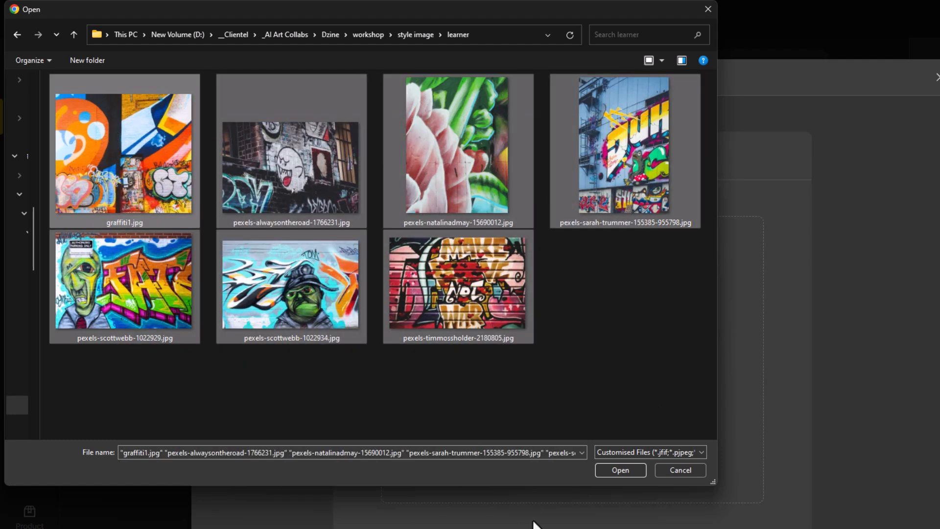
{"action": "left_click", "coordinate": [620, 471]}
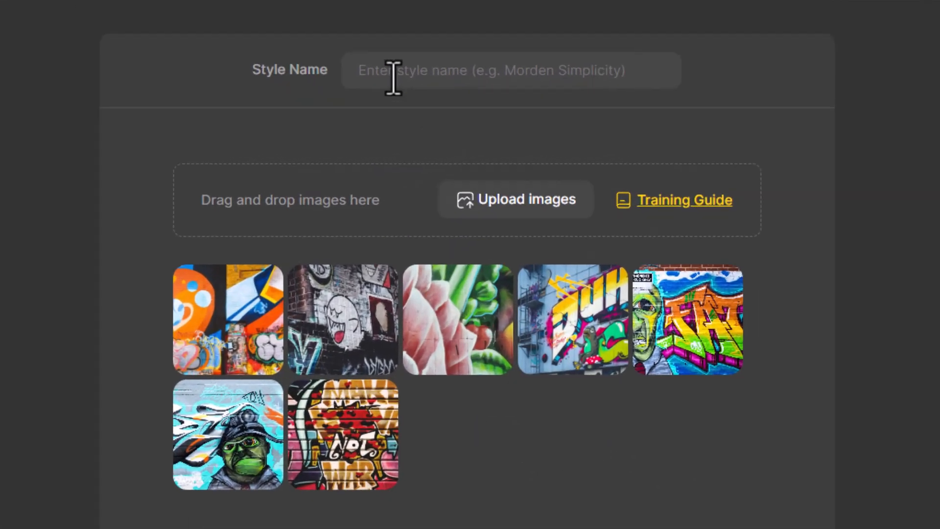
Name the Style Learner style "new street art" and train it on the uploaded images.
{"action": "left_click", "coordinate": [420, 102]}
{"action": "type", "text": "new street art"}
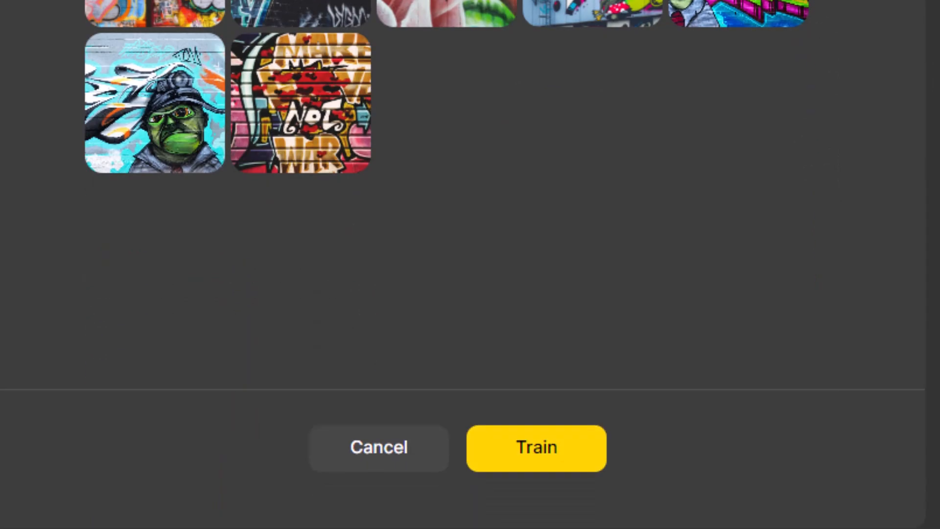
{"action": "left_click", "coordinate": [528, 468]}
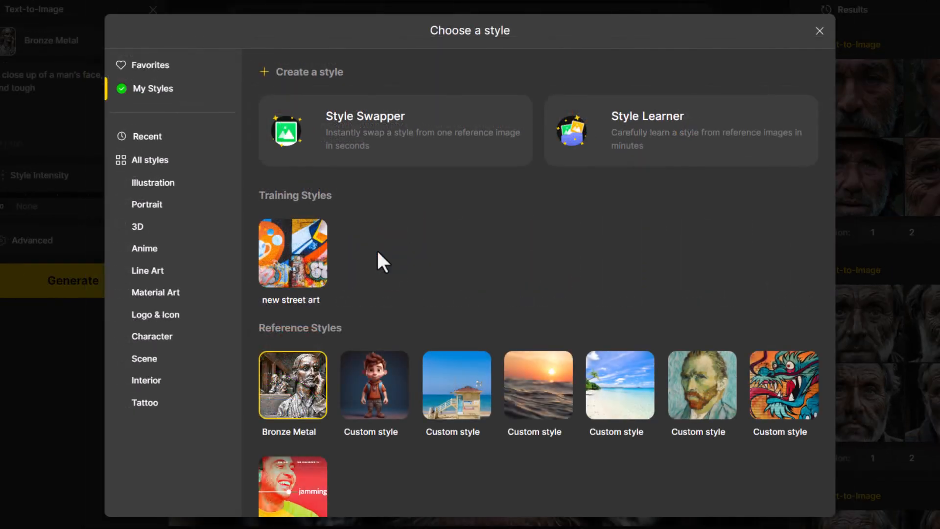
Generate the prompt in the trained new street art style with Style Intensity set to 0.9 and preview the resulting images.
{"action": "mouse_move", "coordinate": [308, 243]}
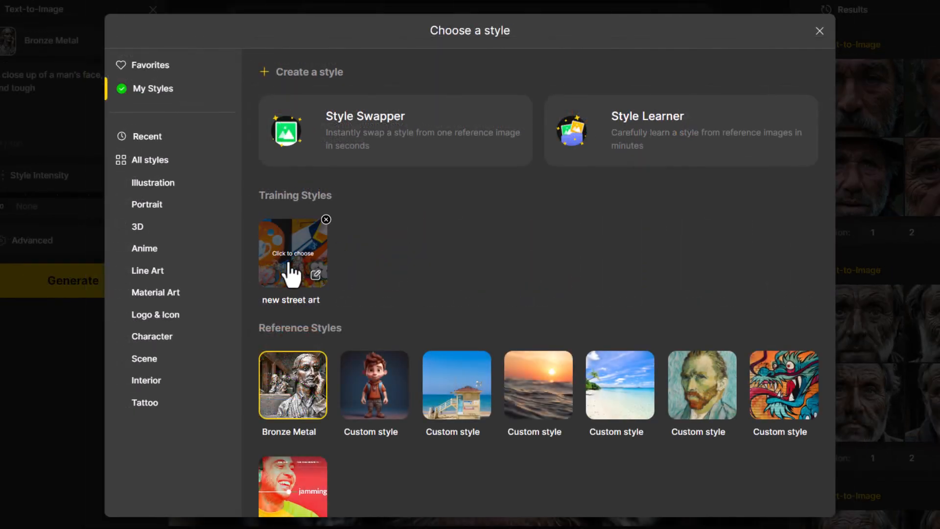
{"action": "left_click", "coordinate": [276, 250]}
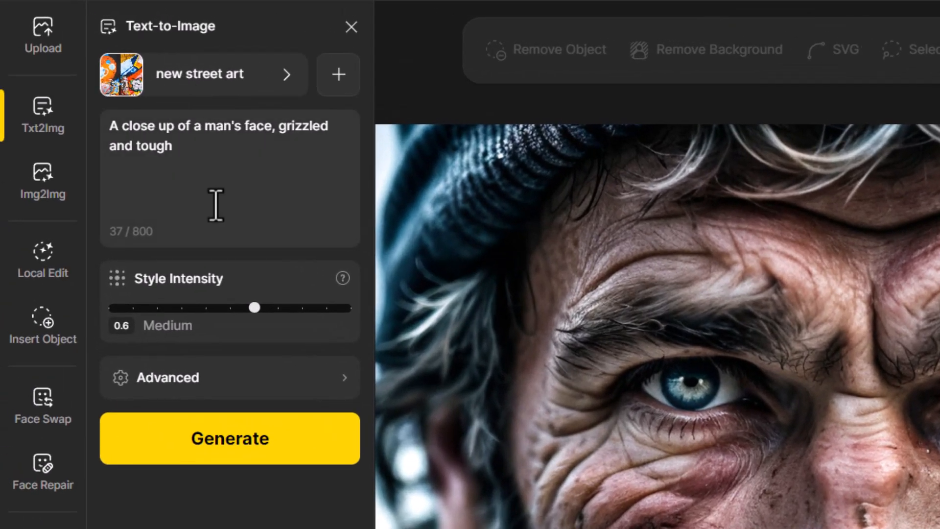
{"action": "left_click_drag", "start_coordinate": [233, 308], "coordinate": [327, 308]}
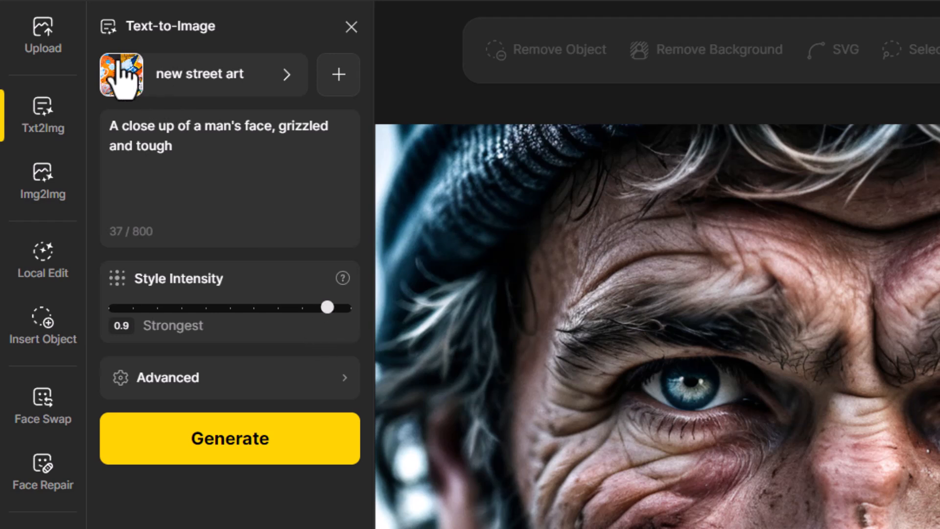
{"action": "left_click", "coordinate": [261, 445]}
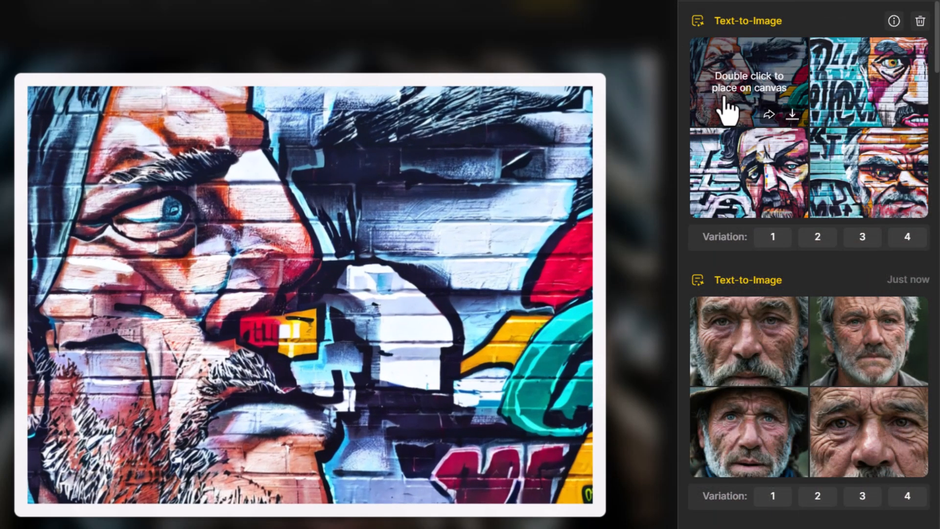
{"action": "mouse_move", "coordinate": [890, 103]}
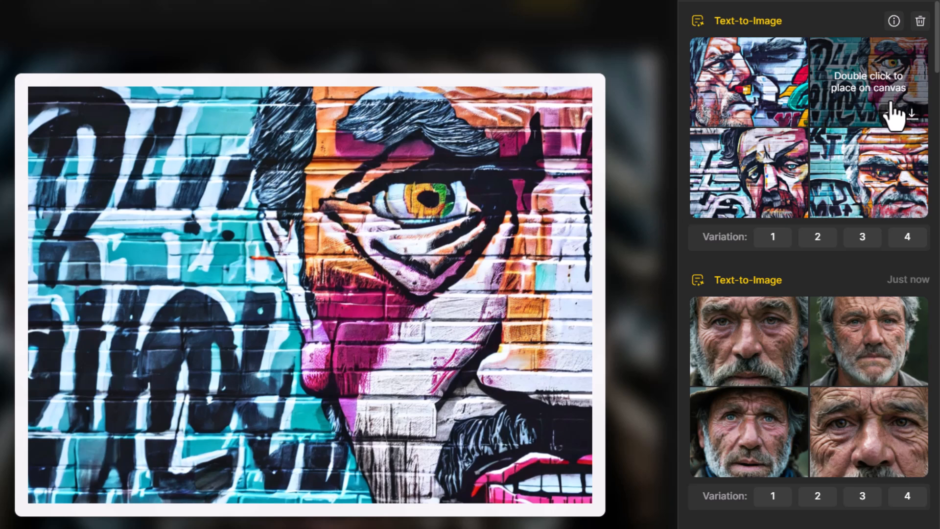
{"action": "mouse_move", "coordinate": [880, 169]}
{"action": "mouse_move", "coordinate": [743, 174]}
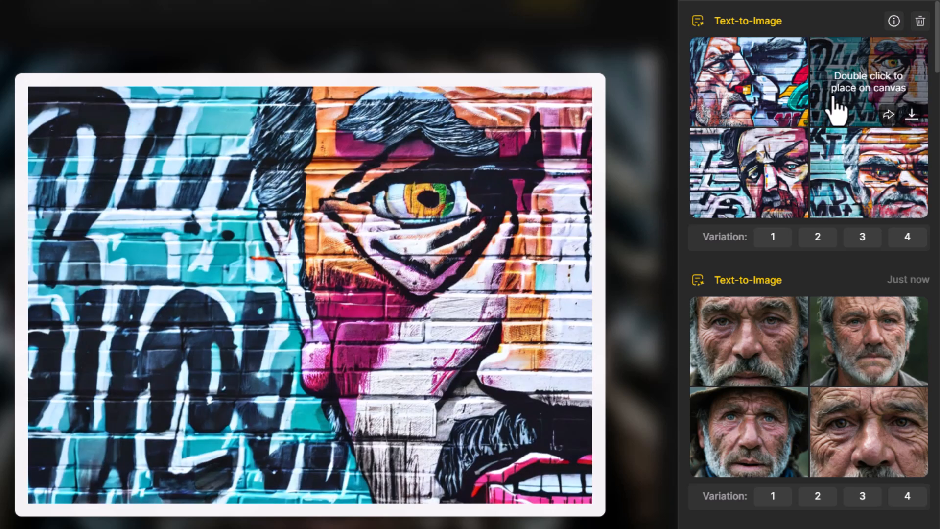
{"action": "mouse_move", "coordinate": [777, 109]}
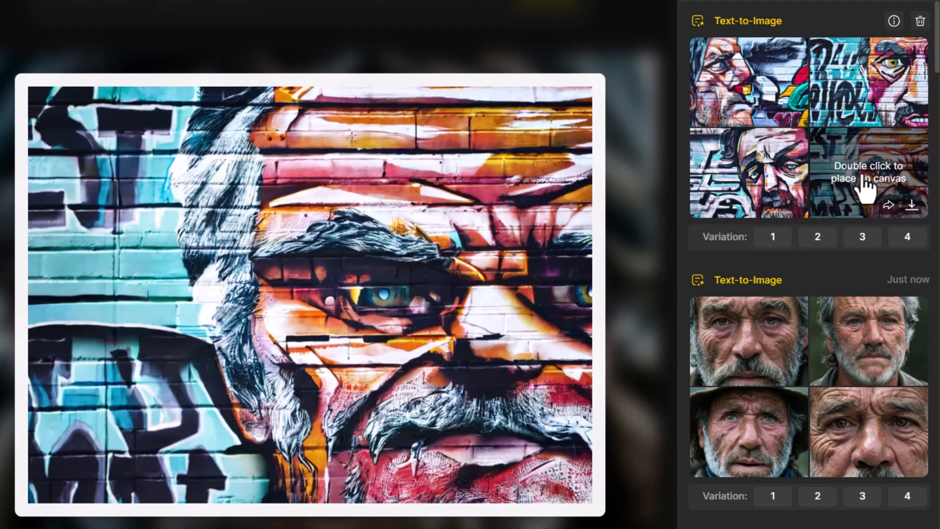
{"action": "mouse_move", "coordinate": [866, 128]}
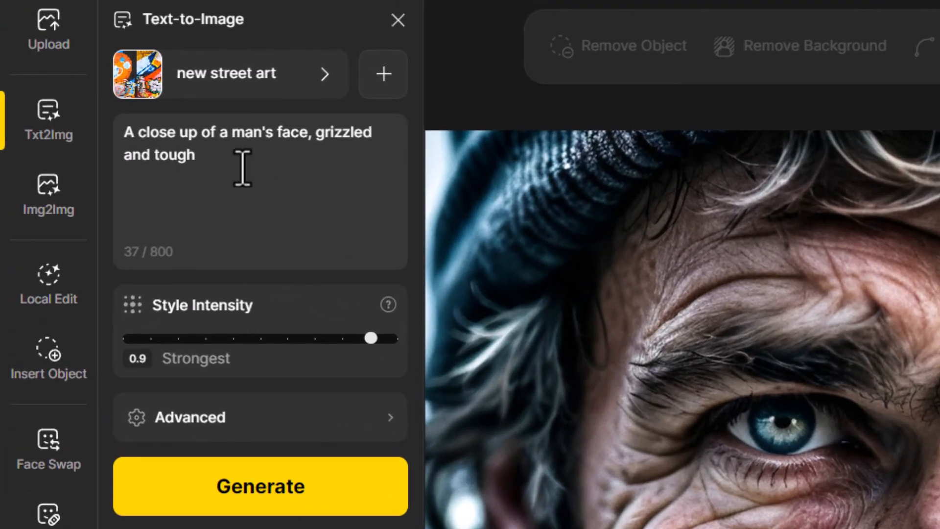
Replace the prompt with "street art of a man's face on a brick wall, grizzled and tough expression, graffiti style artwork" and generate images.
{"action": "left_click", "coordinate": [111, 121]}
{"action": "left_click_drag", "start_coordinate": [111, 121], "coordinate": [60, 105]}
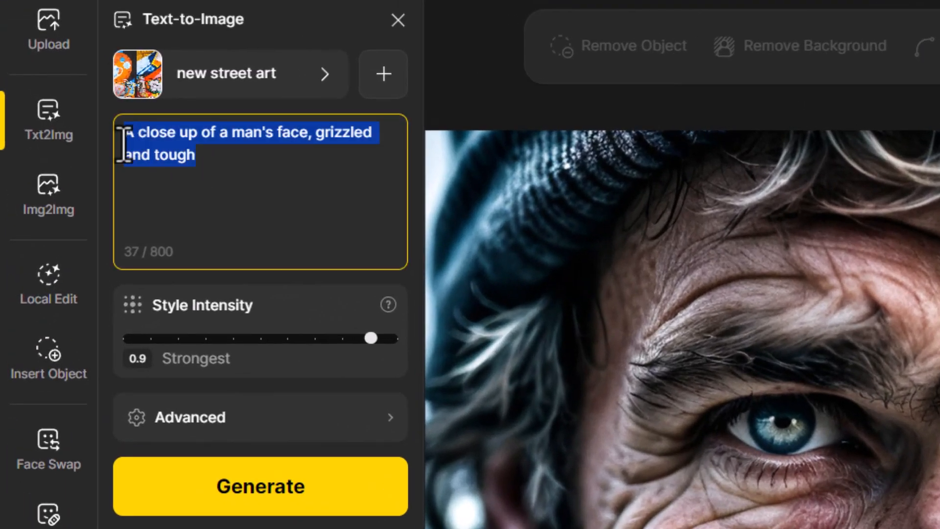
{"action": "type", "text": "street art of a man's face on a brick wall, grizzled and tough expression, graffiti style artwork"}
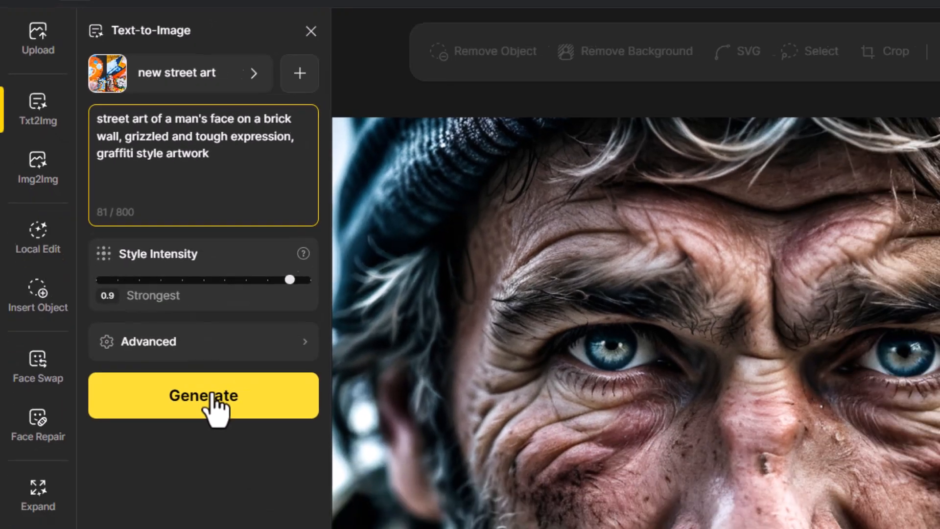
{"action": "left_click", "coordinate": [269, 478]}
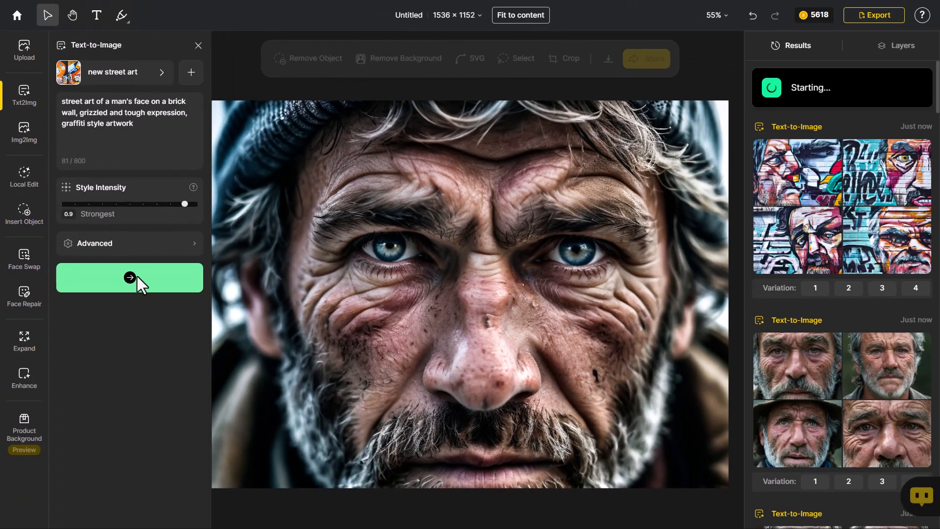
{"action": "mouse_move", "coordinate": [905, 213]}
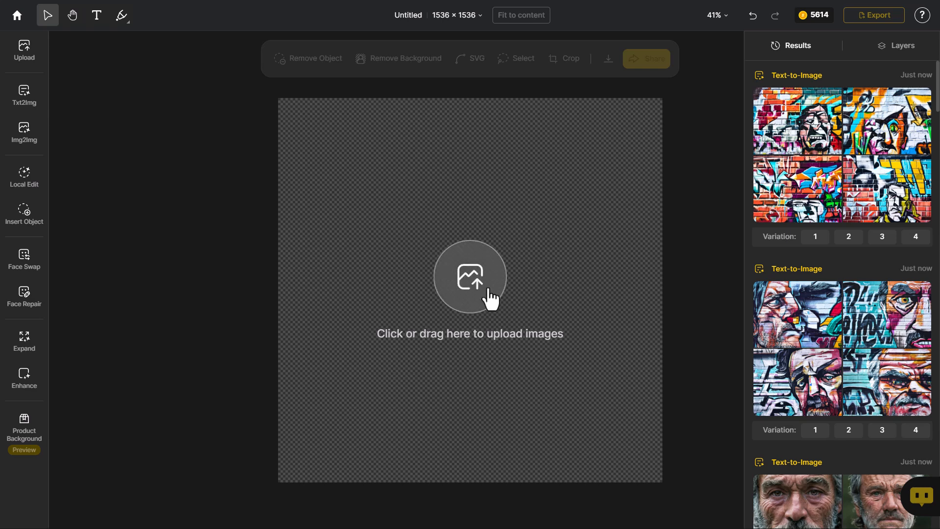
Upload woman-8439003_1280.png from the vector folder onto the empty canvas.
{"action": "left_click", "coordinate": [468, 300]}
{"action": "left_click", "coordinate": [65, 84]}
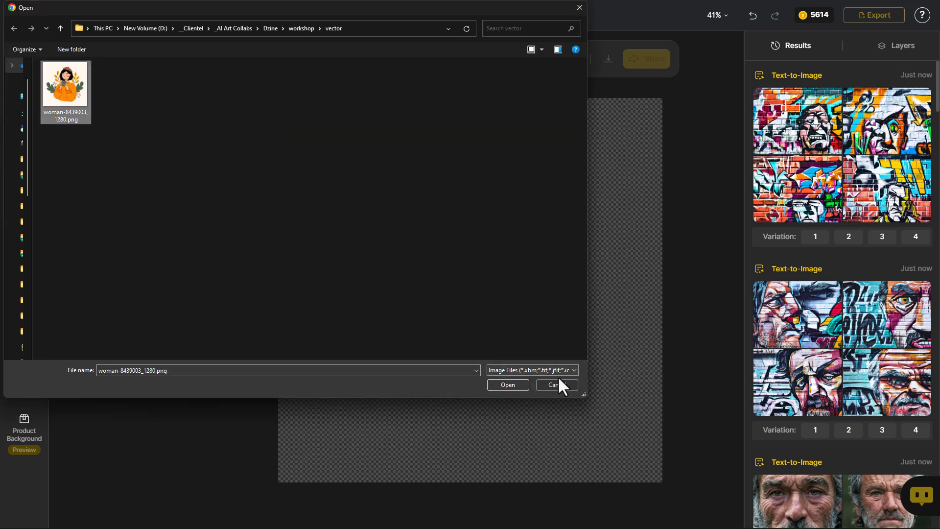
{"action": "key", "text": "Return"}
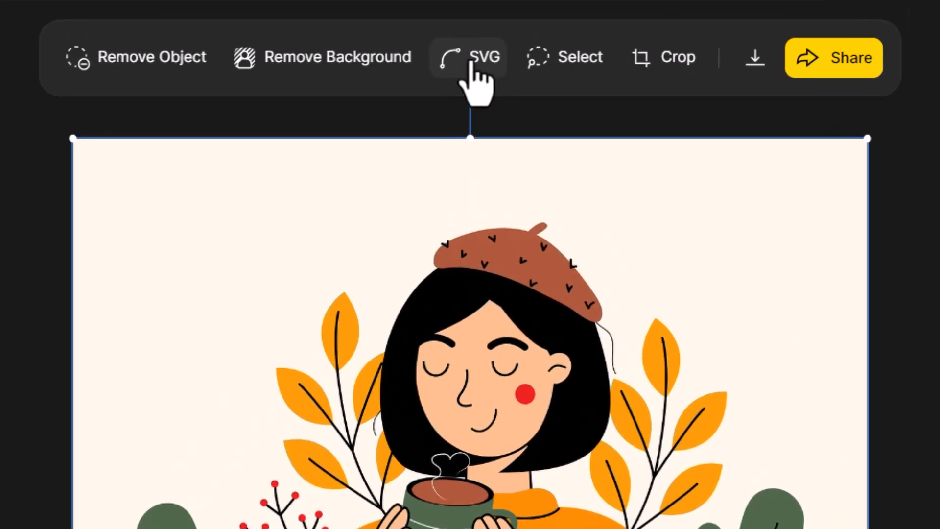
Vectorize the woman illustration to SVG with shapes stacked on top of each other, no grouping and Medium line fit tolerance.
{"action": "left_click", "coordinate": [467, 64]}
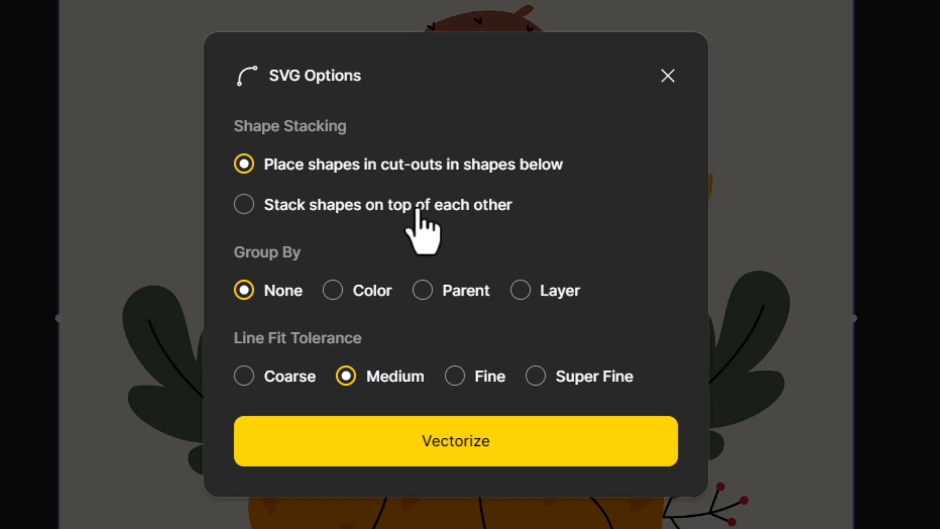
{"action": "left_click", "coordinate": [281, 208]}
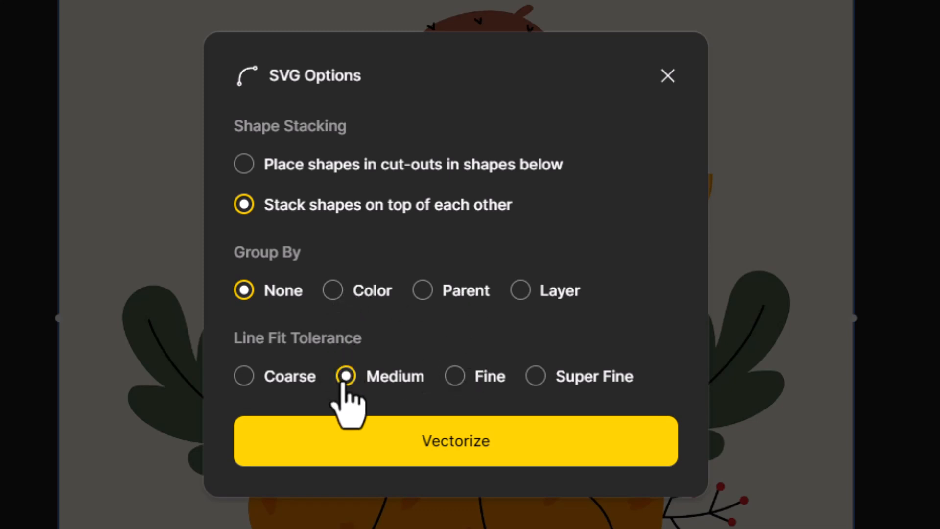
{"action": "left_click", "coordinate": [480, 453]}
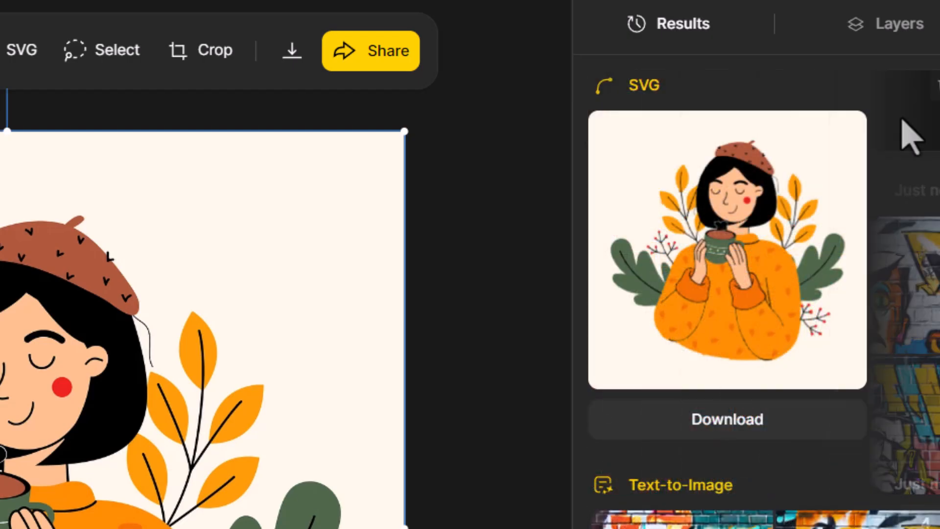
{"action": "mouse_move", "coordinate": [764, 189]}
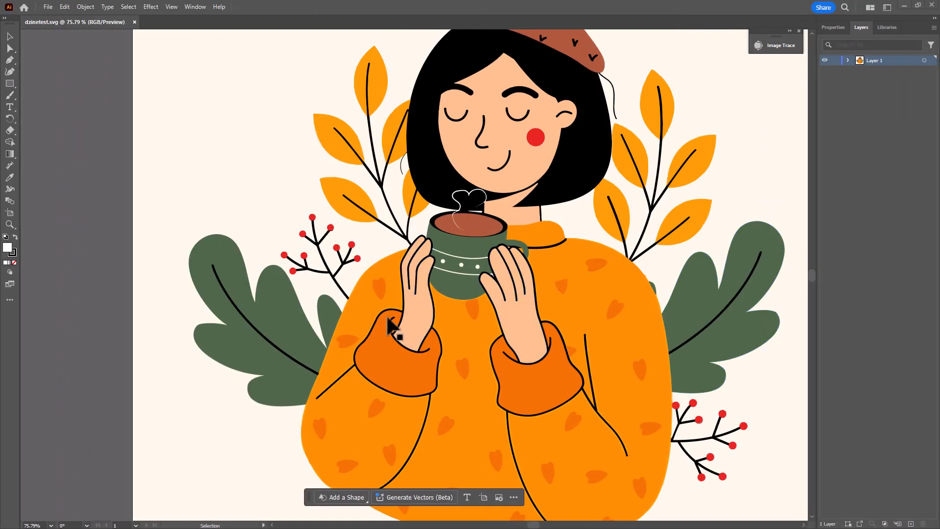
Select the hand shape holding the mug, and examine the vector edges of the mouth, loose hair strand, leaves and sweater shoulder up close.
{"action": "left_click", "coordinate": [422, 312]}
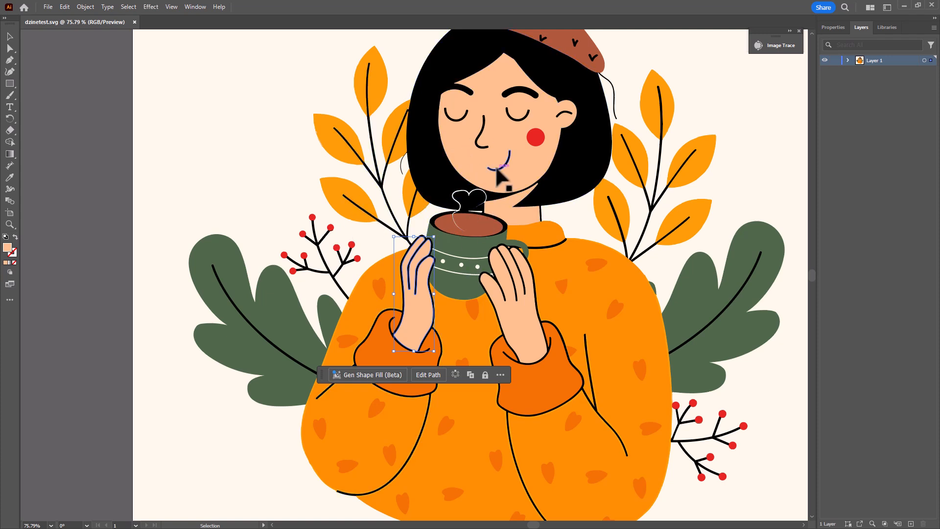
{"action": "scroll", "coordinate": [497, 168], "scroll_direction": "up", "scroll_amount": 9}
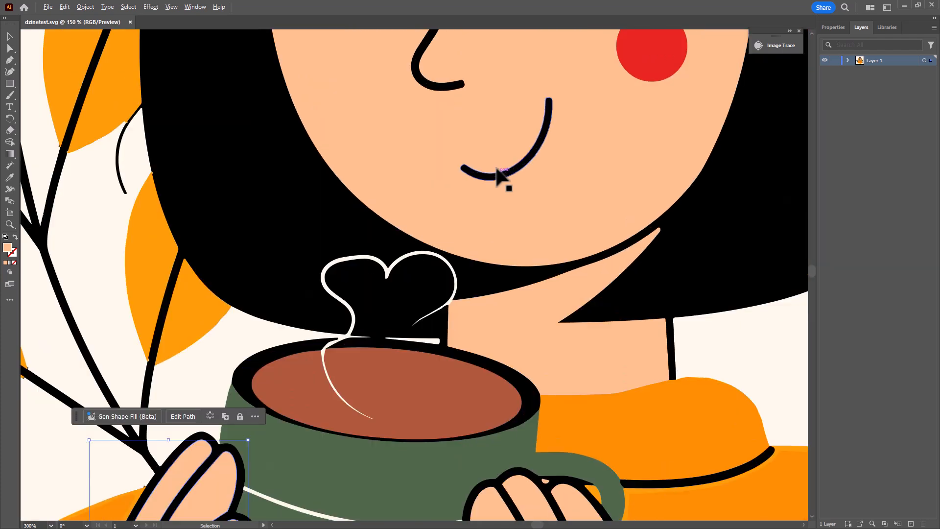
{"action": "scroll", "coordinate": [324, 181], "scroll_direction": "up", "scroll_amount": 2}
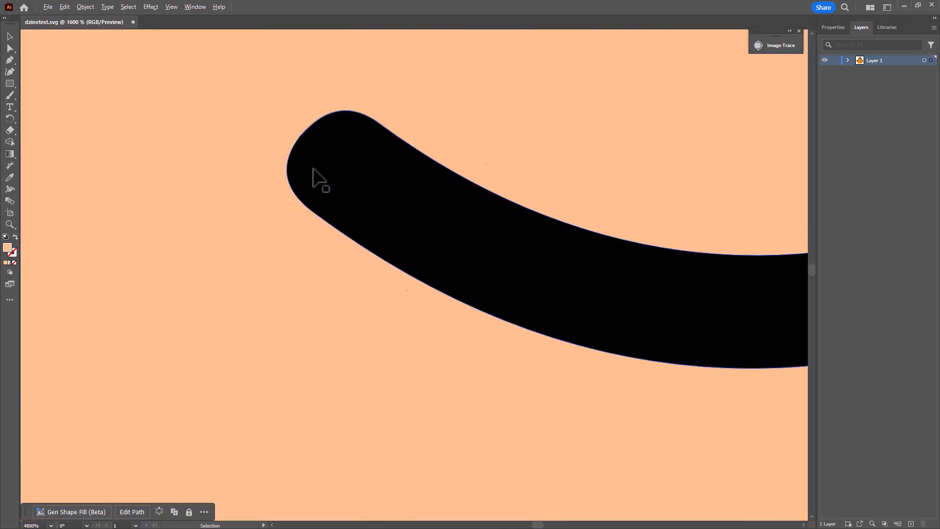
{"action": "scroll", "coordinate": [316, 174], "scroll_direction": "down", "scroll_amount": 5}
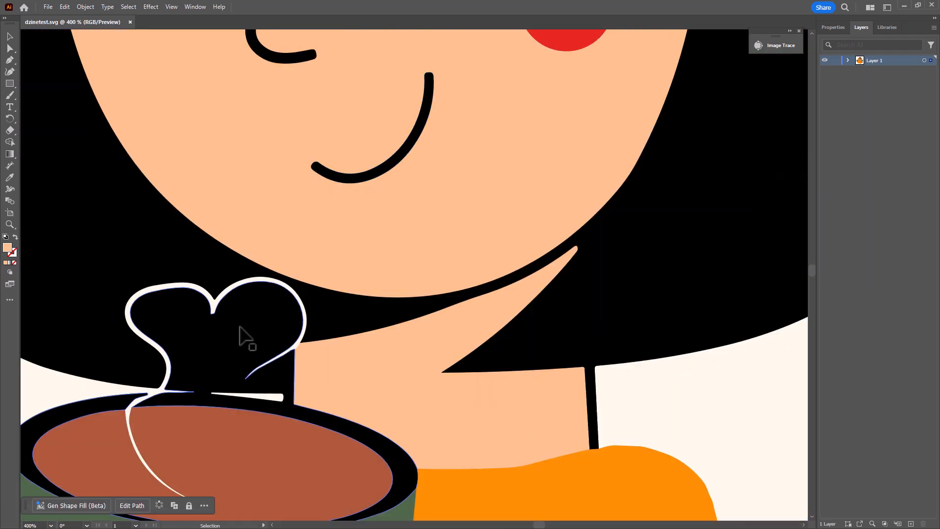
{"action": "scroll", "coordinate": [242, 241], "scroll_direction": "down", "scroll_amount": 3}
{"action": "scroll", "coordinate": [239, 259], "scroll_direction": "up", "scroll_amount": 6}
{"action": "scroll", "coordinate": [310, 258], "scroll_direction": "up", "scroll_amount": 2}
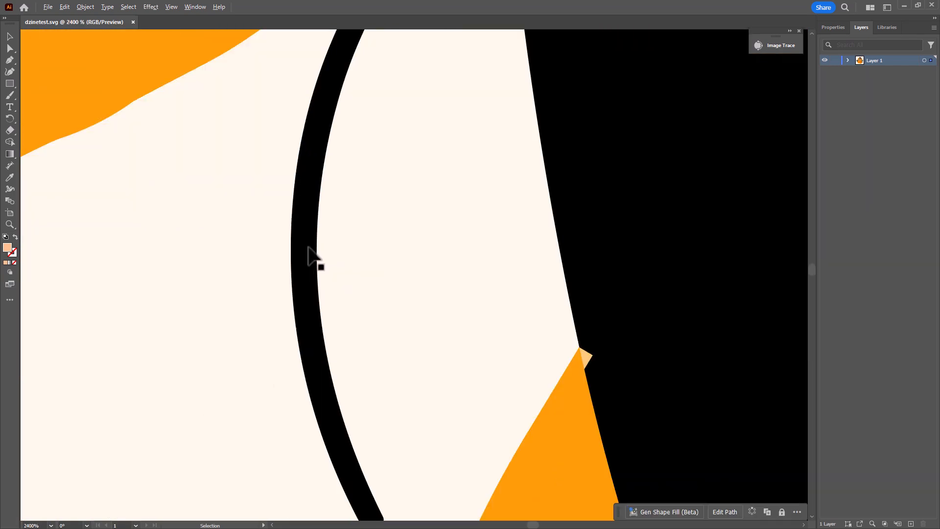
{"action": "scroll", "coordinate": [315, 257], "scroll_direction": "down", "scroll_amount": 6}
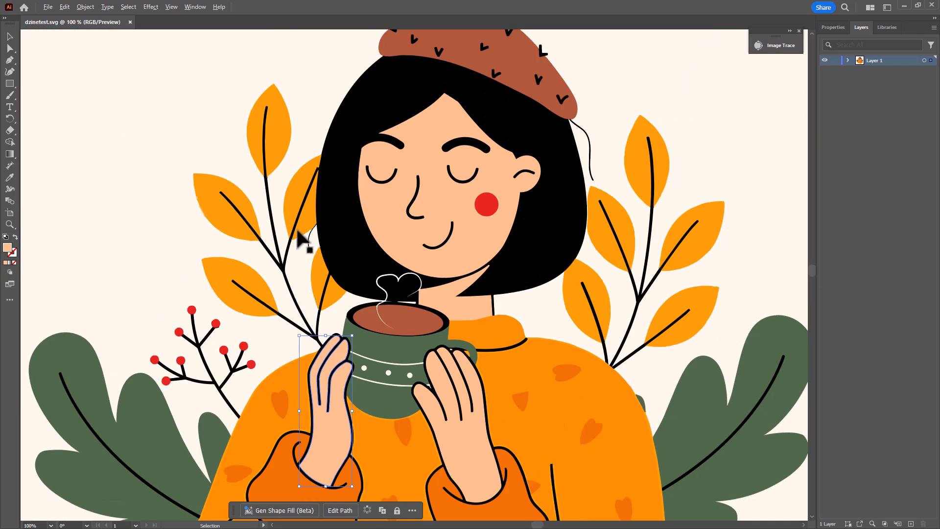
{"action": "scroll", "coordinate": [306, 243], "scroll_direction": "up", "scroll_amount": 6}
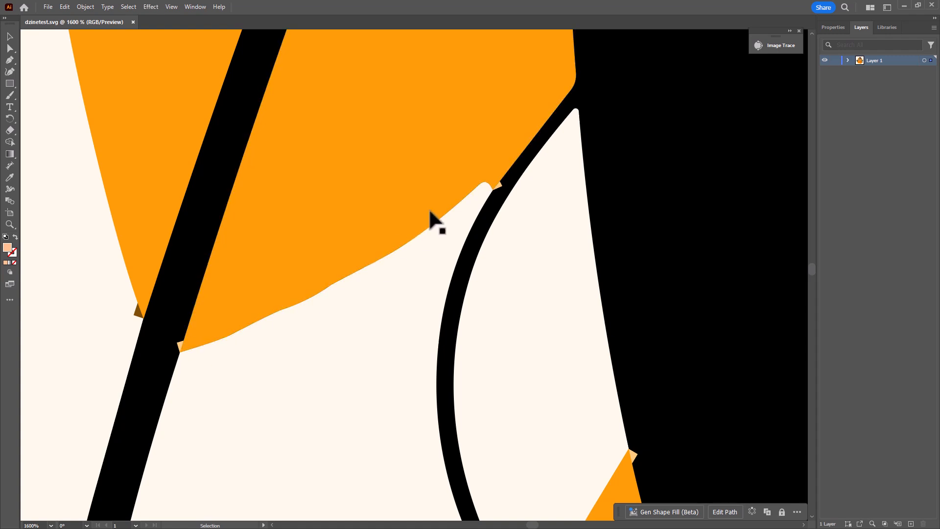
{"action": "scroll", "coordinate": [187, 240], "scroll_direction": "down", "scroll_amount": 3}
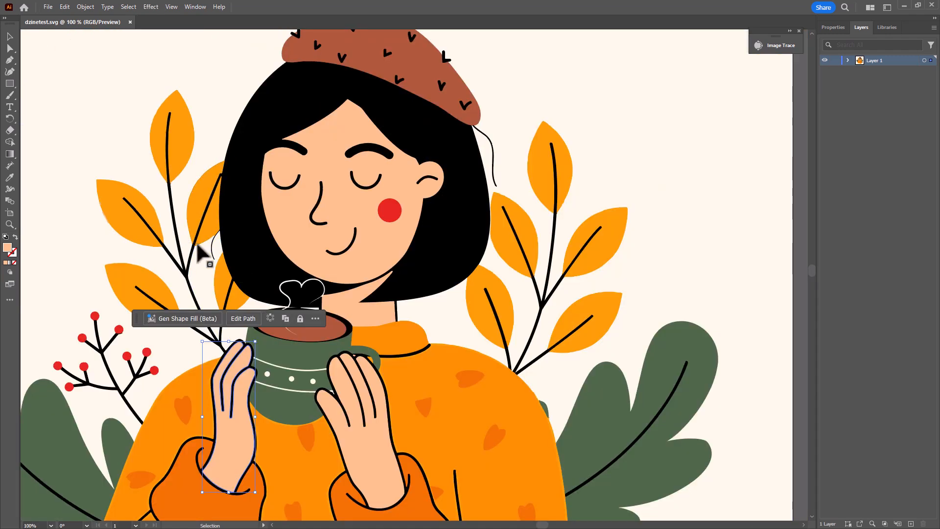
{"action": "scroll", "coordinate": [205, 253], "scroll_direction": "down", "scroll_amount": 2}
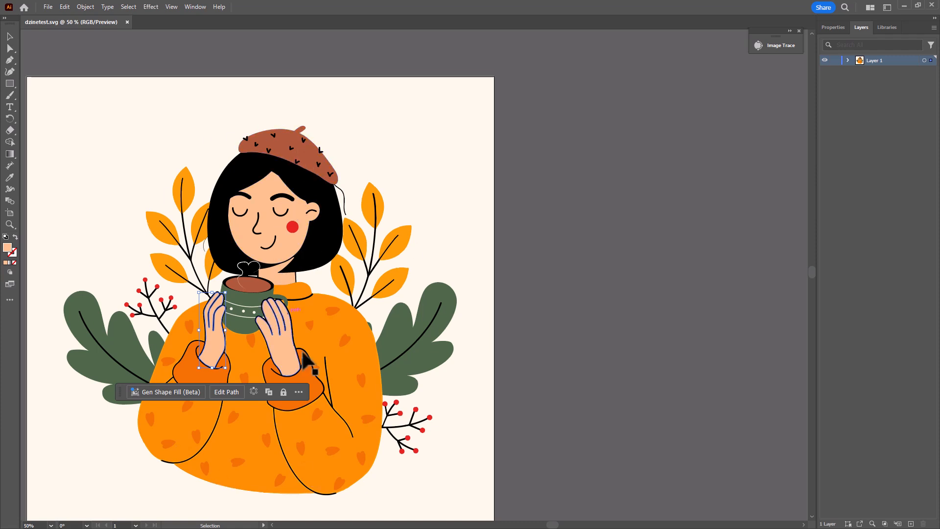
{"action": "scroll", "coordinate": [325, 291], "scroll_direction": "up", "scroll_amount": 10}
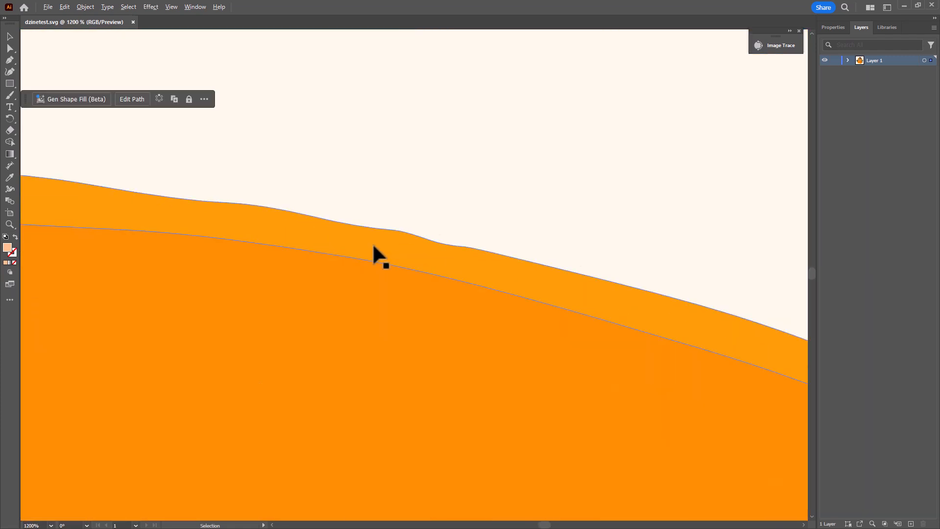
{"action": "scroll", "coordinate": [419, 273], "scroll_direction": "down", "scroll_amount": 5}
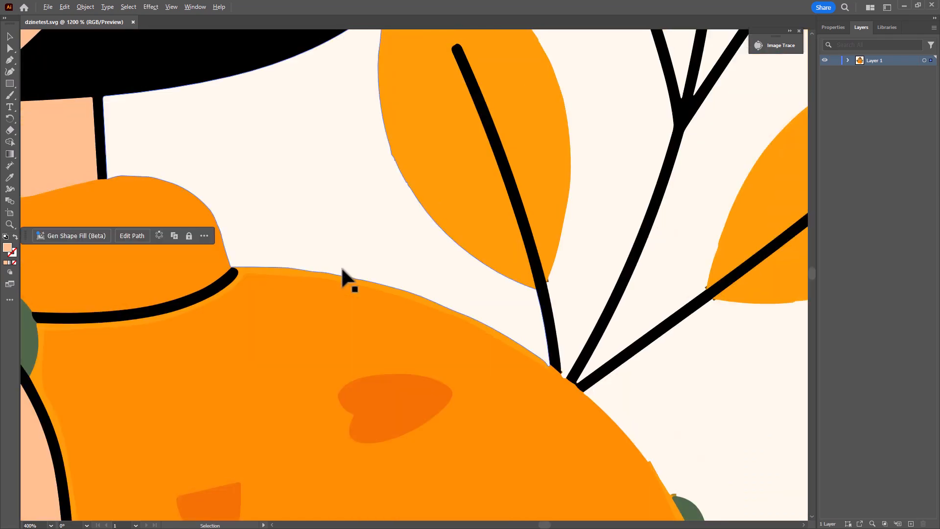
{"action": "scroll", "coordinate": [341, 269], "scroll_direction": "down", "scroll_amount": 6}
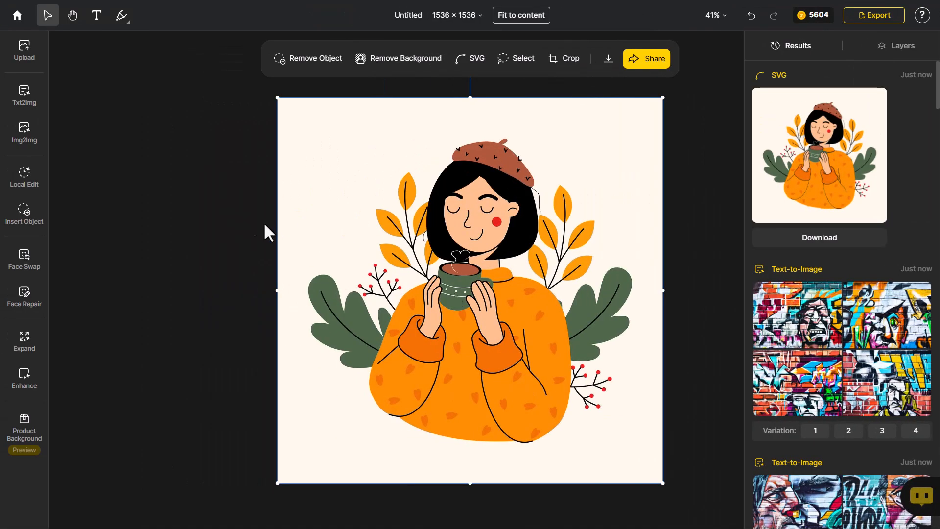
Switch to Dzine and open the style picker for text-to-image generation.
{"action": "mouse_move", "coordinate": [22, 132]}
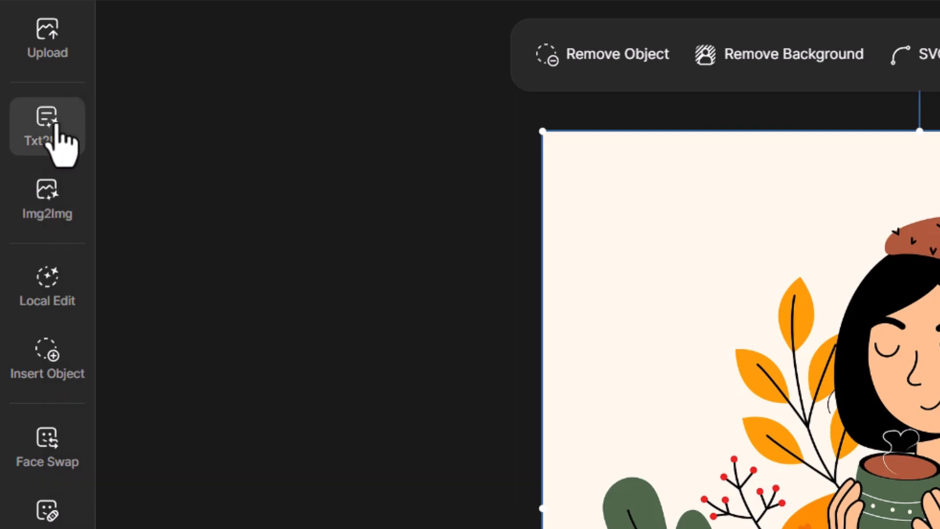
{"action": "left_click", "coordinate": [39, 122]}
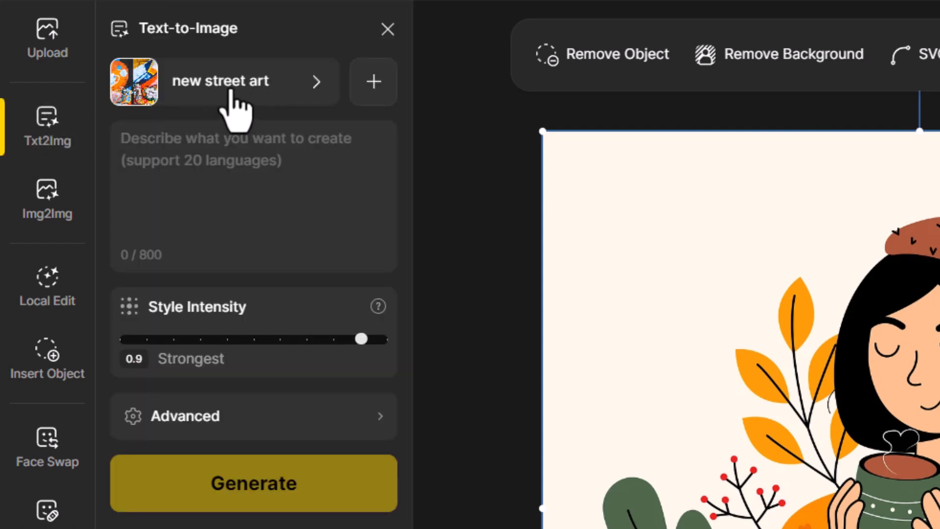
{"action": "left_click", "coordinate": [201, 88]}
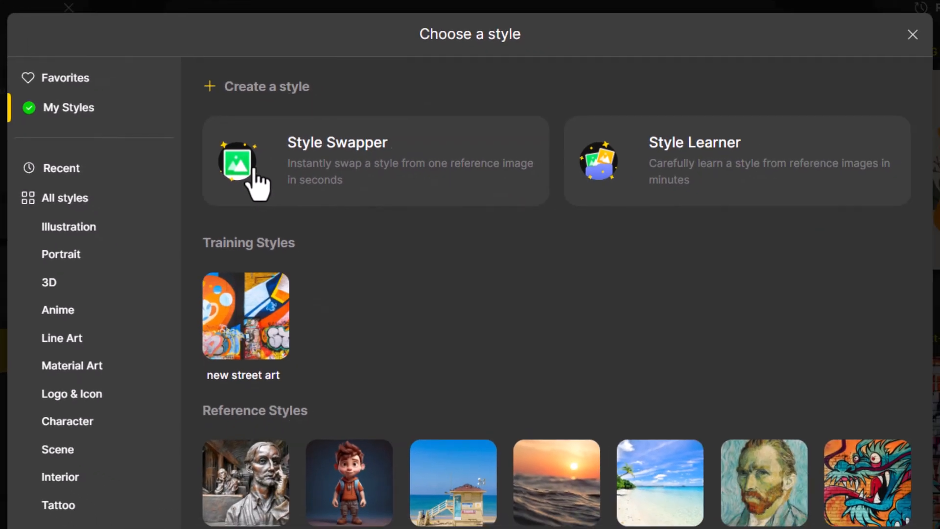
Browse the preset styles in the Illustration, Portrait and Logo & Icon categories.
{"action": "left_click", "coordinate": [71, 198]}
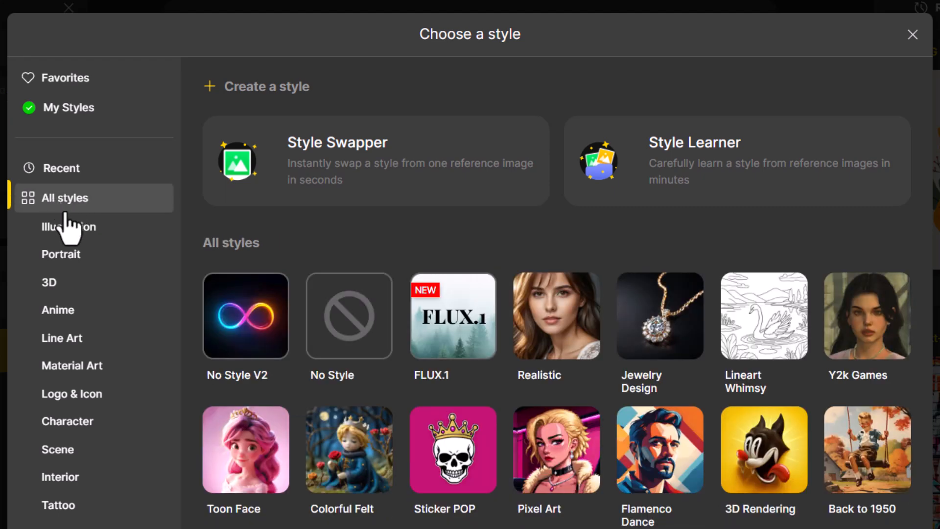
{"action": "left_click", "coordinate": [66, 226]}
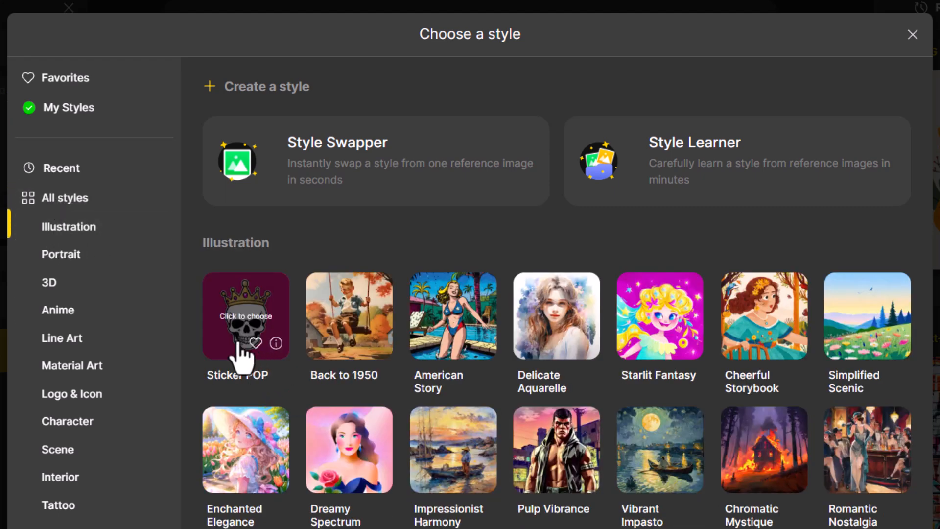
{"action": "scroll", "coordinate": [247, 352], "scroll_direction": "down", "scroll_amount": 5}
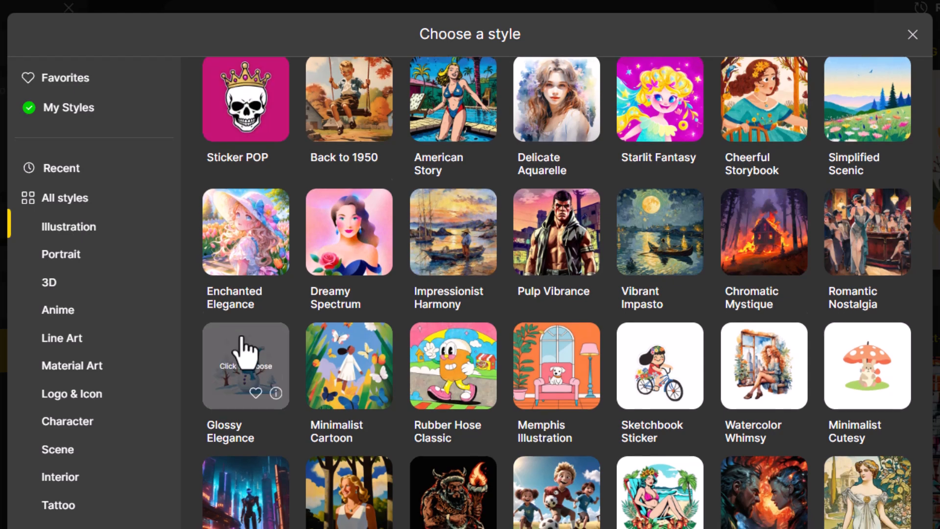
{"action": "scroll", "coordinate": [247, 353], "scroll_direction": "down", "scroll_amount": 3}
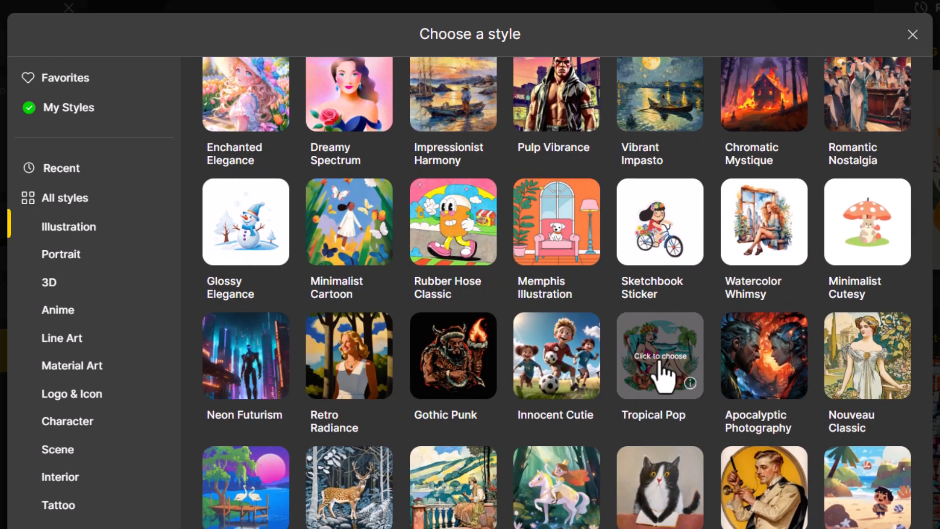
{"action": "scroll", "coordinate": [503, 398], "scroll_direction": "down", "scroll_amount": 6}
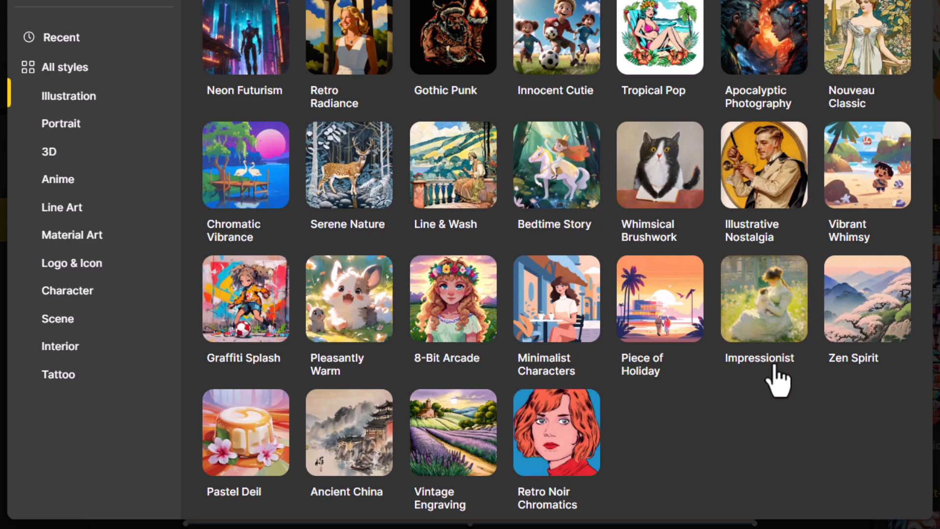
{"action": "scroll", "coordinate": [757, 407], "scroll_direction": "up", "scroll_amount": 5}
{"action": "scroll", "coordinate": [794, 394], "scroll_direction": "up", "scroll_amount": 4}
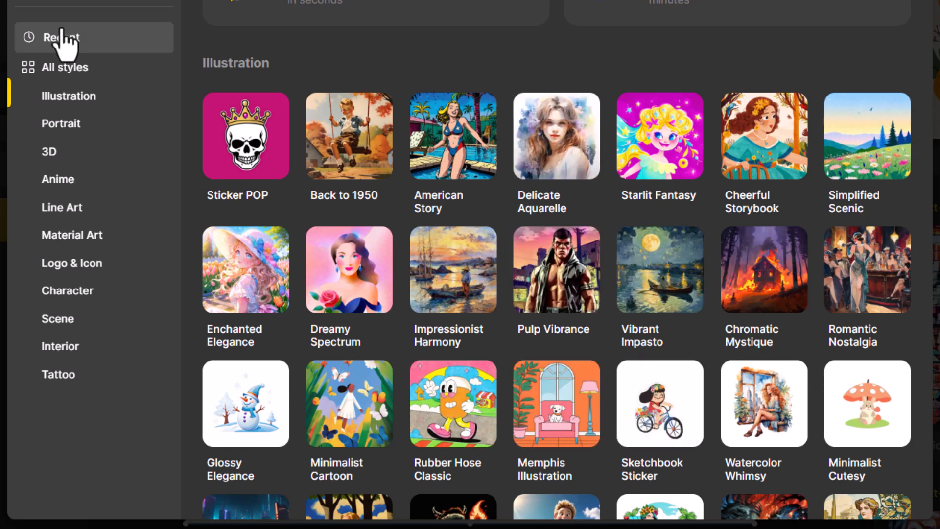
{"action": "left_click", "coordinate": [56, 125]}
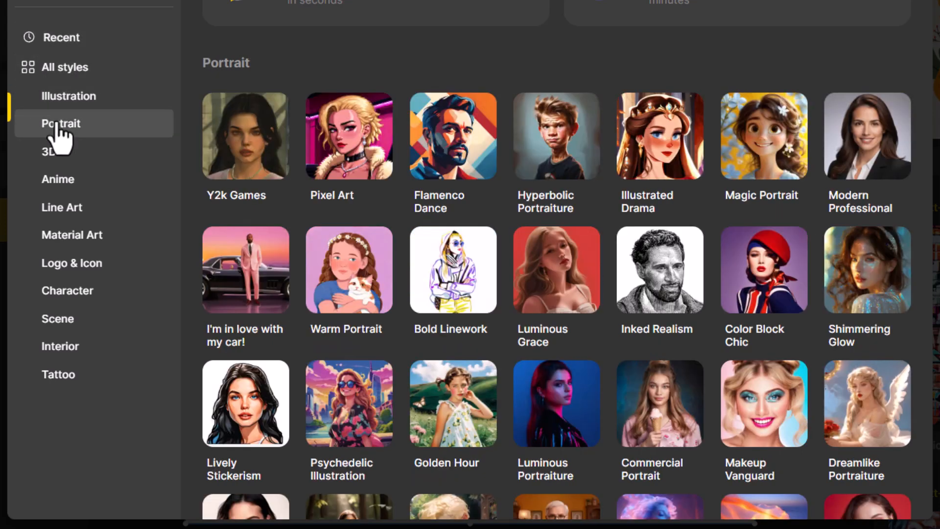
{"action": "scroll", "coordinate": [651, 343], "scroll_direction": "down", "scroll_amount": 4}
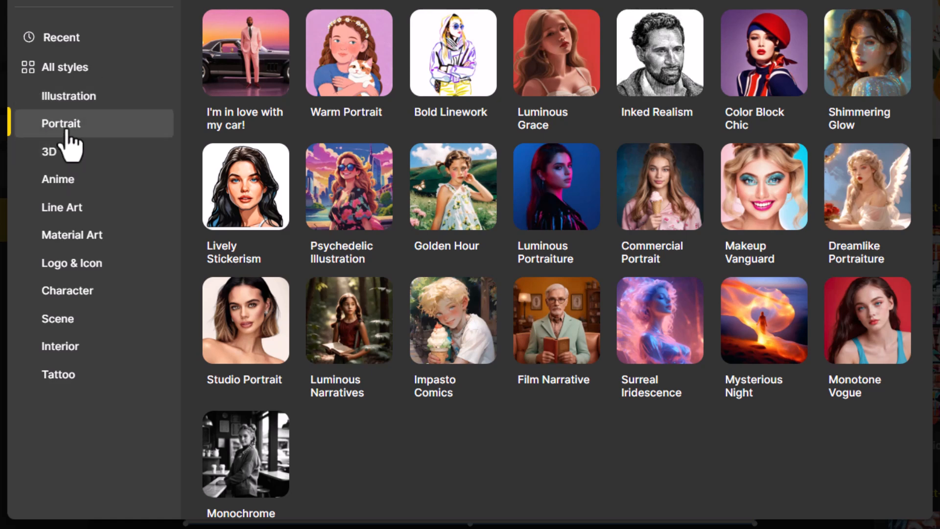
{"action": "left_click", "coordinate": [54, 263]}
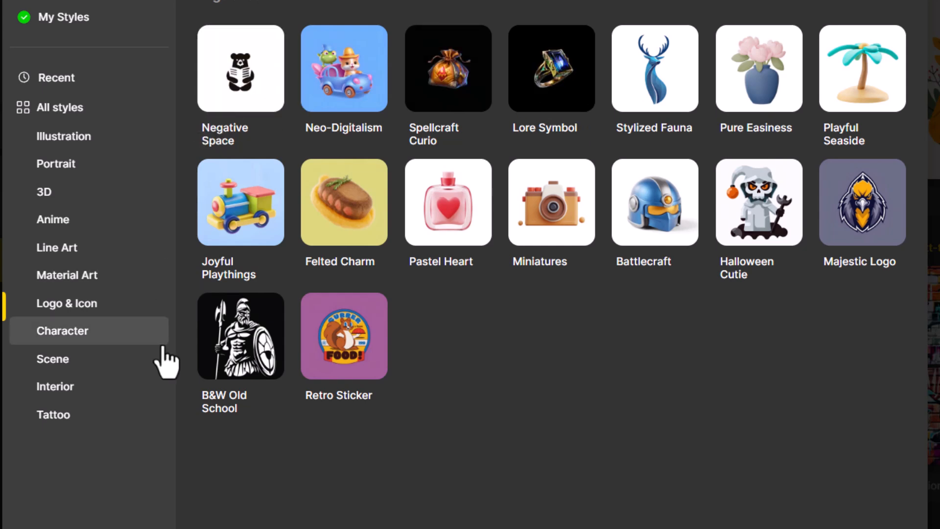
Choose the Flamenco Dance style from all styles and enter the prompt "the face of a vampire about to eat".
{"action": "left_click", "coordinate": [49, 109]}
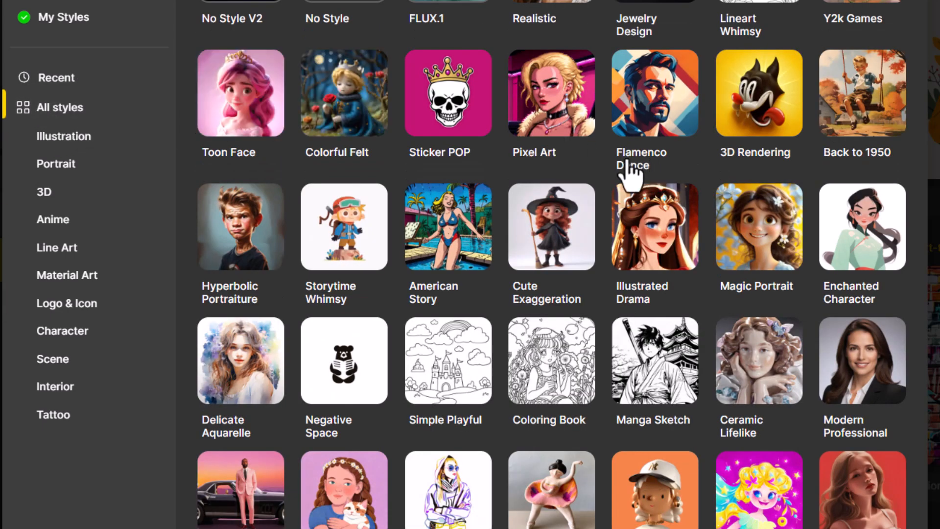
{"action": "left_click", "coordinate": [656, 100]}
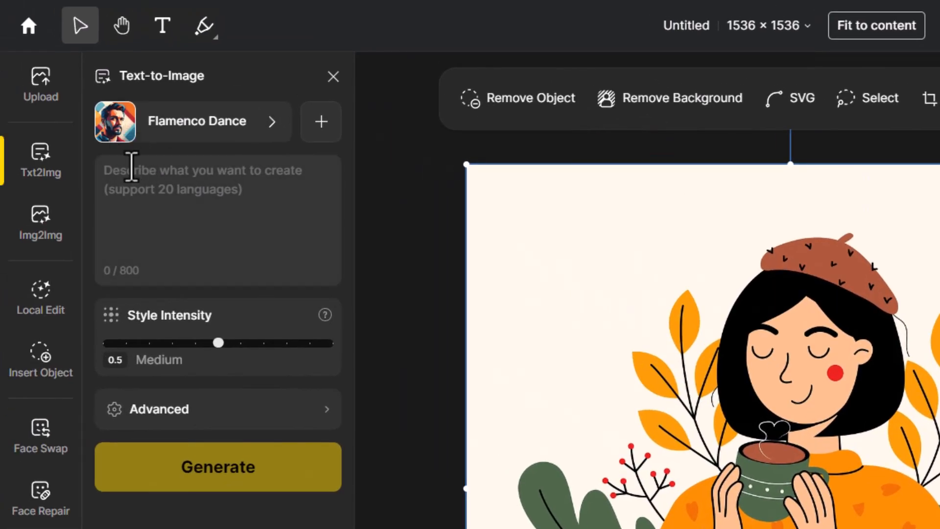
{"action": "left_click", "coordinate": [139, 170]}
{"action": "type", "text": "the face of a vampire about to eat"}
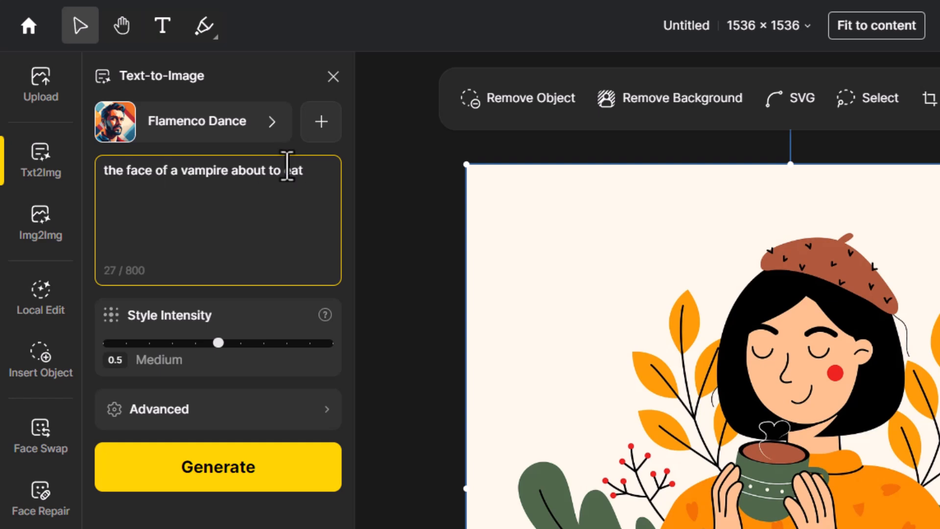
Set Style Intensity to 0.7, append ", vector art, flat colors and simple shapes," to the prompt and generate the images.
{"action": "left_click", "coordinate": [263, 343]}
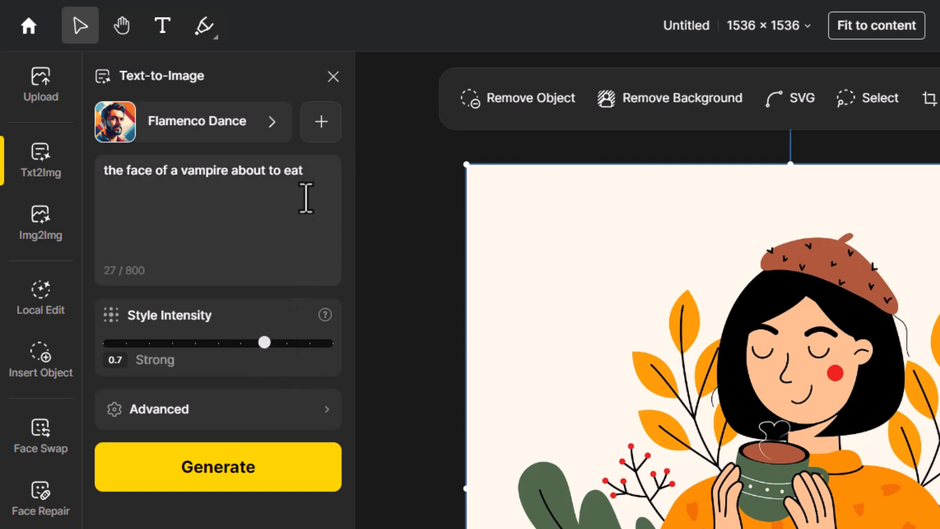
{"action": "left_click", "coordinate": [307, 175]}
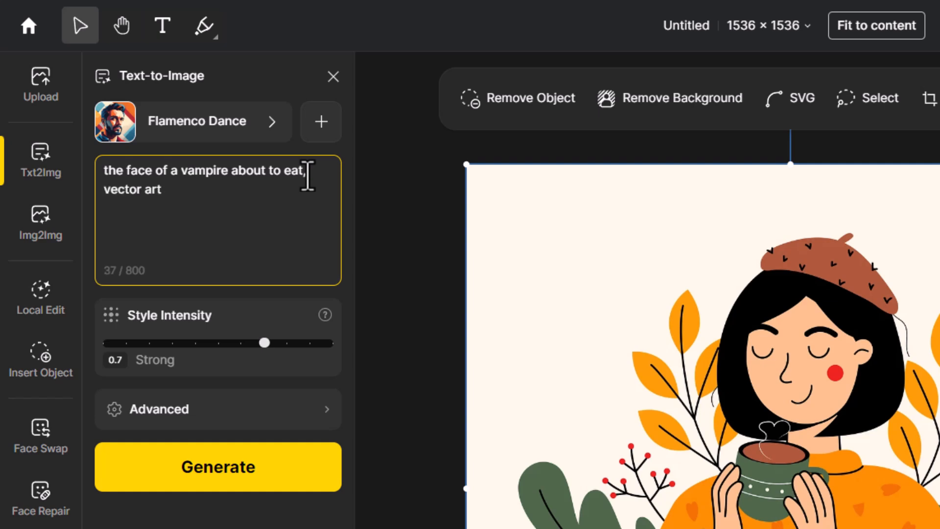
{"action": "type", "text": ", vector art, flat colors and simple shapes,"}
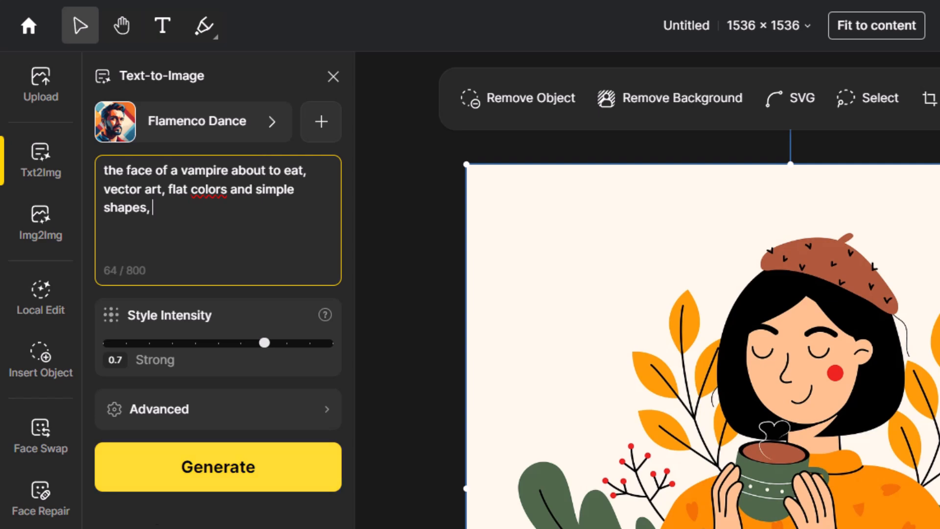
{"action": "left_click", "coordinate": [271, 488]}
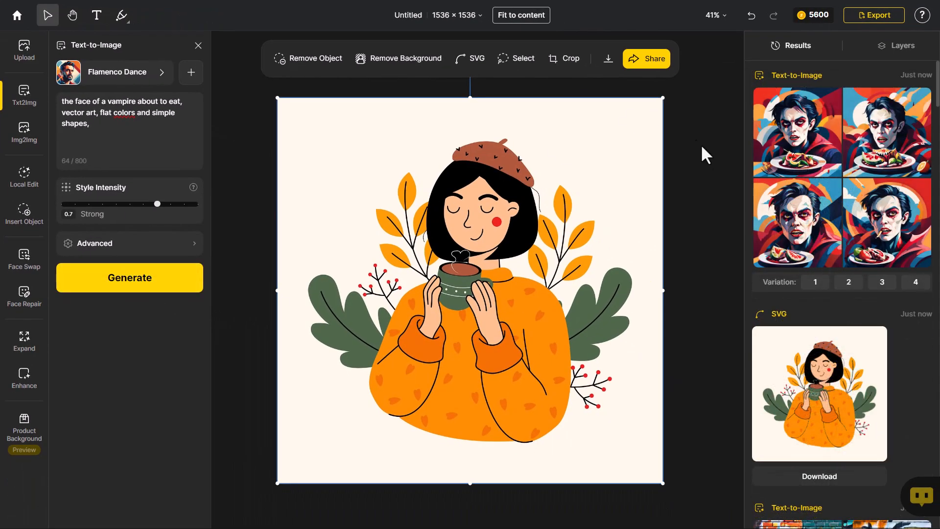
Preview the generated vampire images and place the third one on the canvas.
{"action": "mouse_move", "coordinate": [904, 233]}
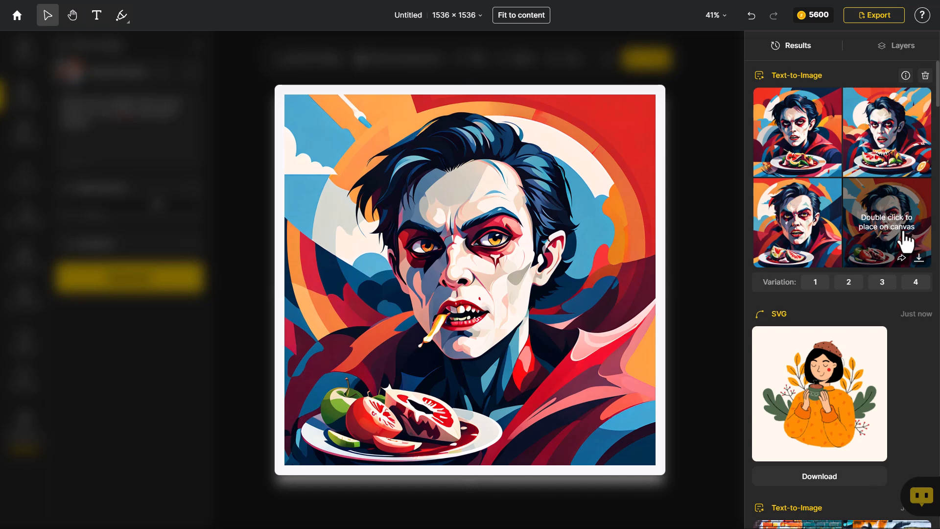
{"action": "mouse_move", "coordinate": [792, 222]}
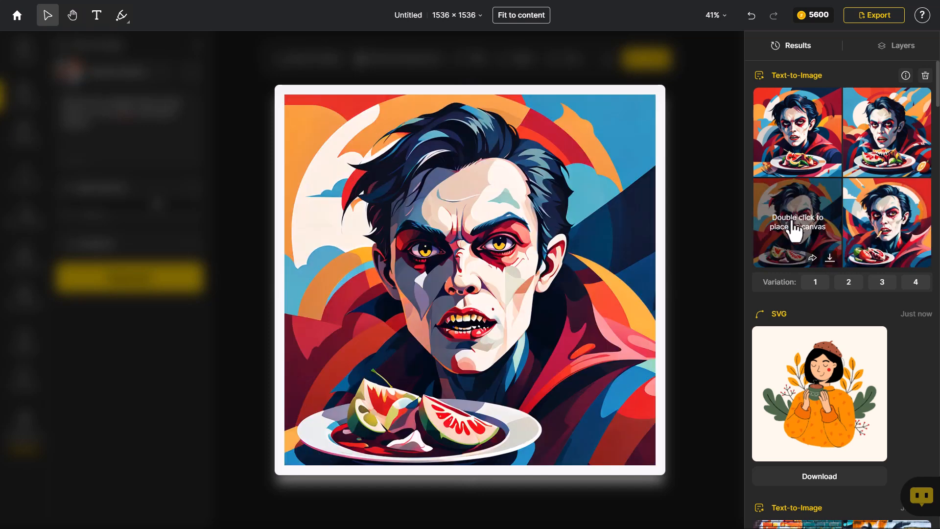
{"action": "mouse_move", "coordinate": [800, 176]}
{"action": "mouse_move", "coordinate": [877, 174]}
{"action": "double_click", "coordinate": [805, 235]}
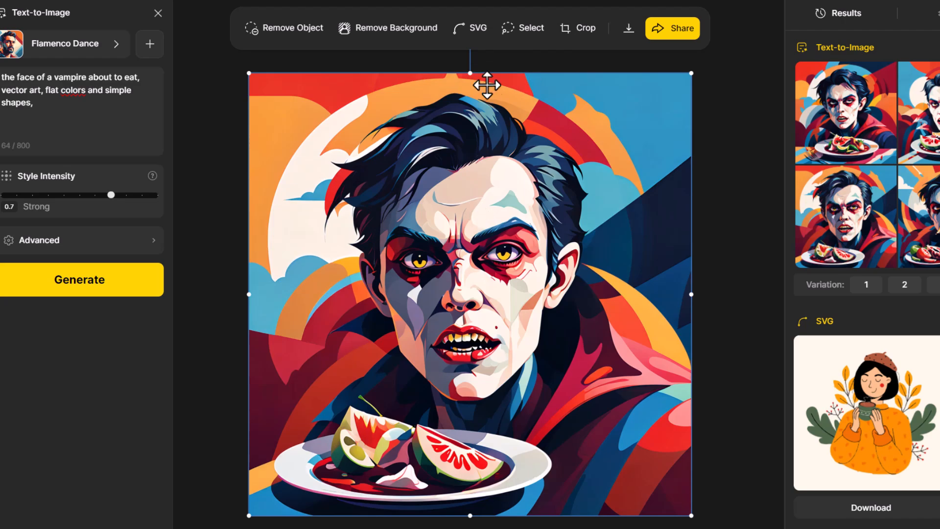
Convert the vampire image to SVG with shapes stacked on top of each other, no grouping and Medium line fit tolerance.
{"action": "left_click", "coordinate": [479, 31]}
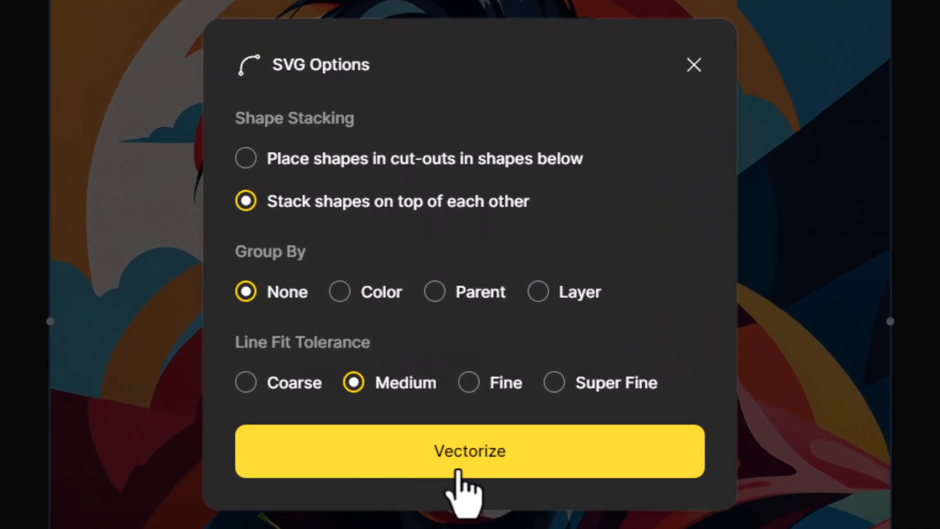
{"action": "left_click", "coordinate": [459, 471]}
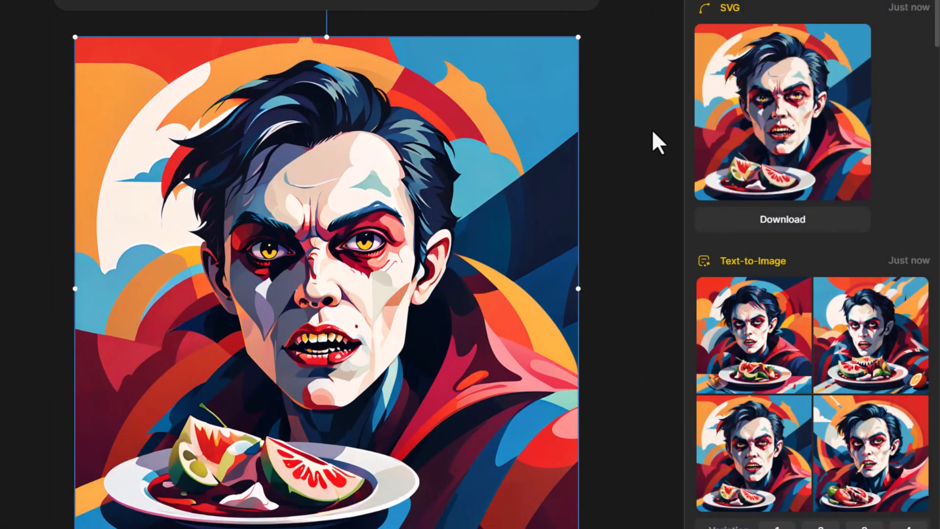
{"action": "mouse_move", "coordinate": [772, 100]}
Find the earlier generated photos of old men in the results and place the second portrait of the green-background set on the canvas.
{"action": "scroll", "coordinate": [694, 317], "scroll_direction": "down", "scroll_amount": 15}
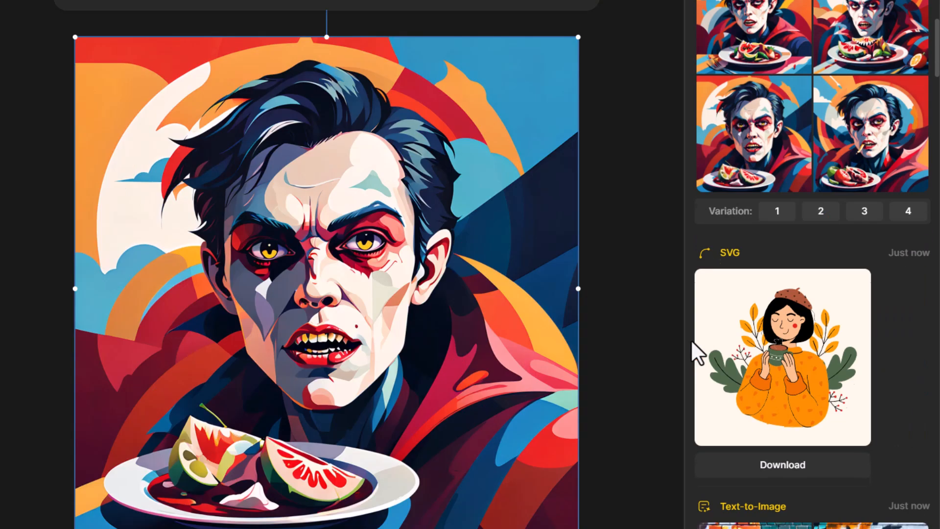
{"action": "scroll", "coordinate": [780, 301], "scroll_direction": "down", "scroll_amount": 4}
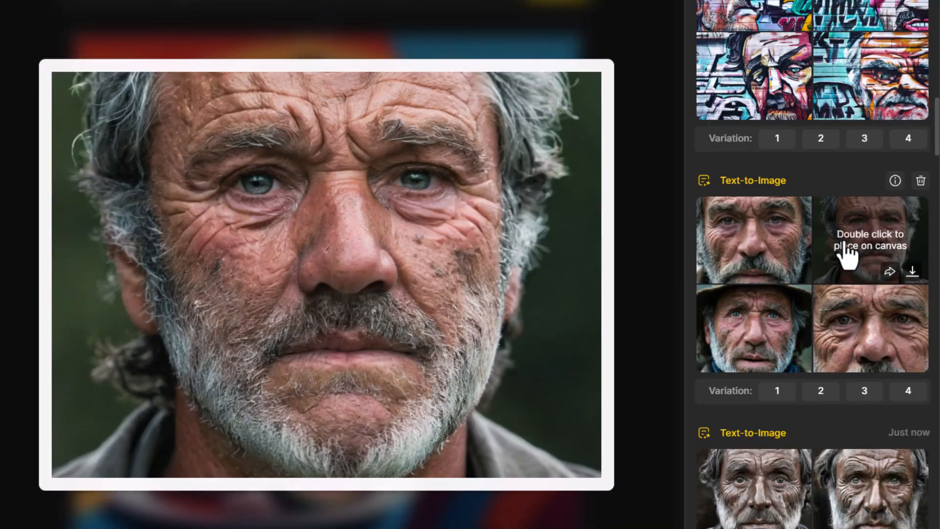
{"action": "double_click", "coordinate": [846, 252]}
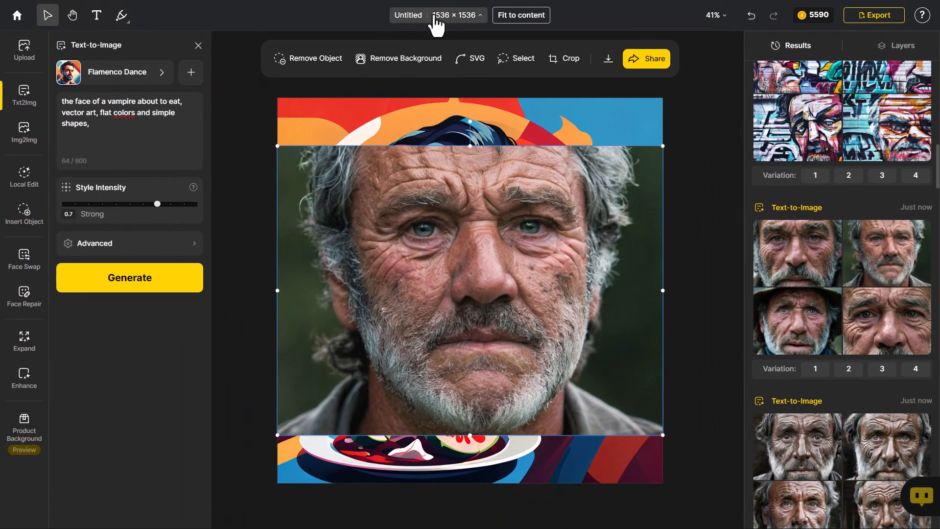
Set the canvas aspect ratio to 4:3 and vectorize the old man's photo with stacked shapes, no grouping and Medium line fit tolerance.
{"action": "left_click", "coordinate": [430, 21]}
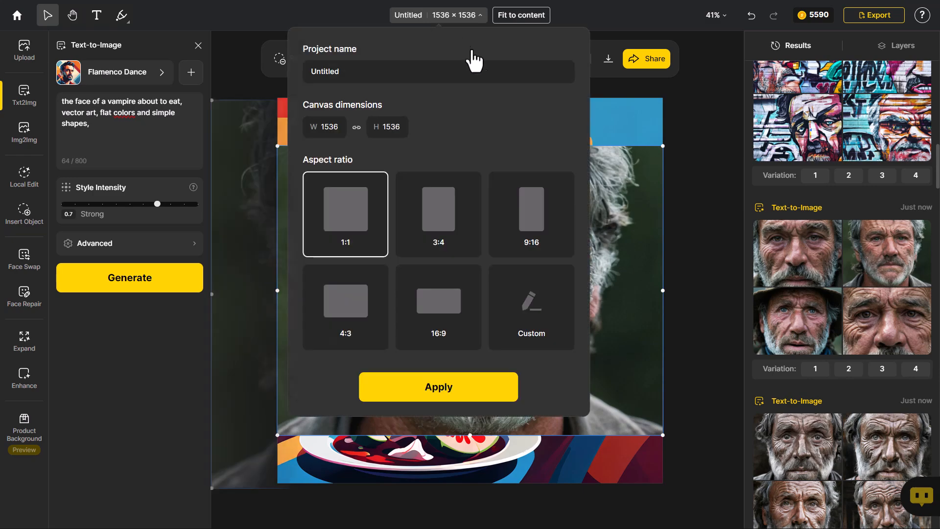
{"action": "left_click", "coordinate": [332, 357]}
{"action": "left_click", "coordinate": [436, 387]}
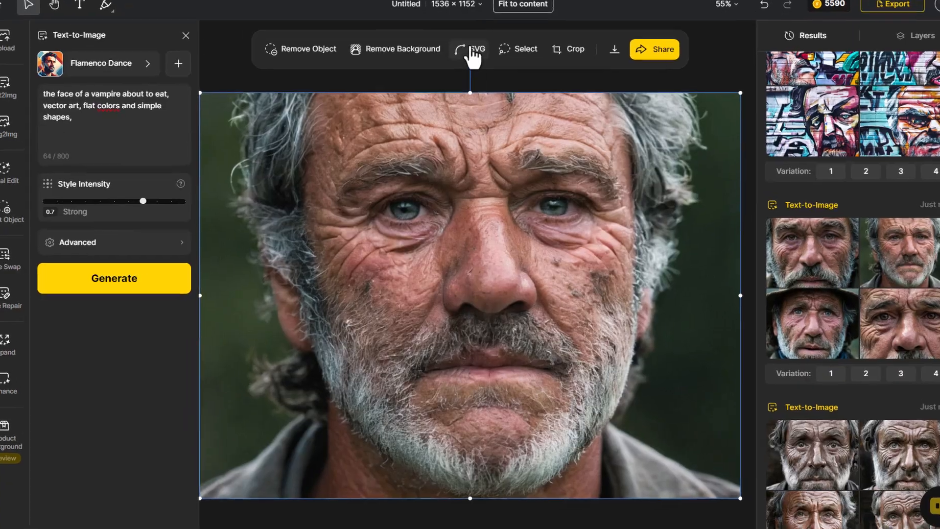
{"action": "left_click", "coordinate": [472, 59]}
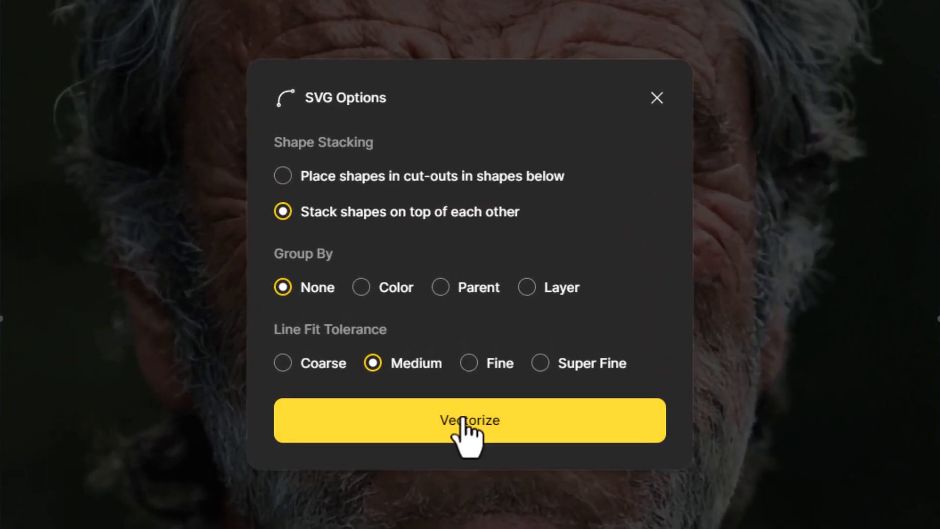
{"action": "left_click", "coordinate": [464, 427]}
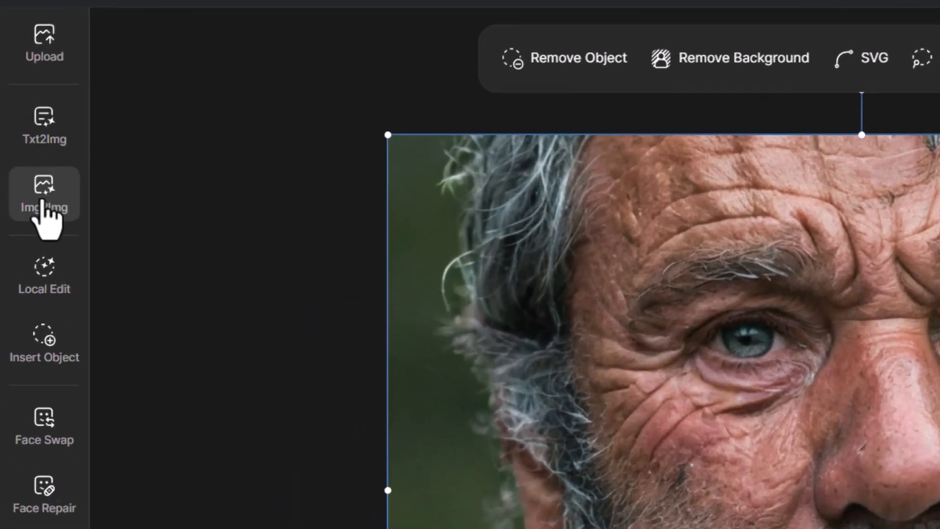
Start an image-to-image generation from the old man's photo and choose the Storytime Whimsy style.
{"action": "mouse_move", "coordinate": [21, 135]}
{"action": "left_click", "coordinate": [44, 210]}
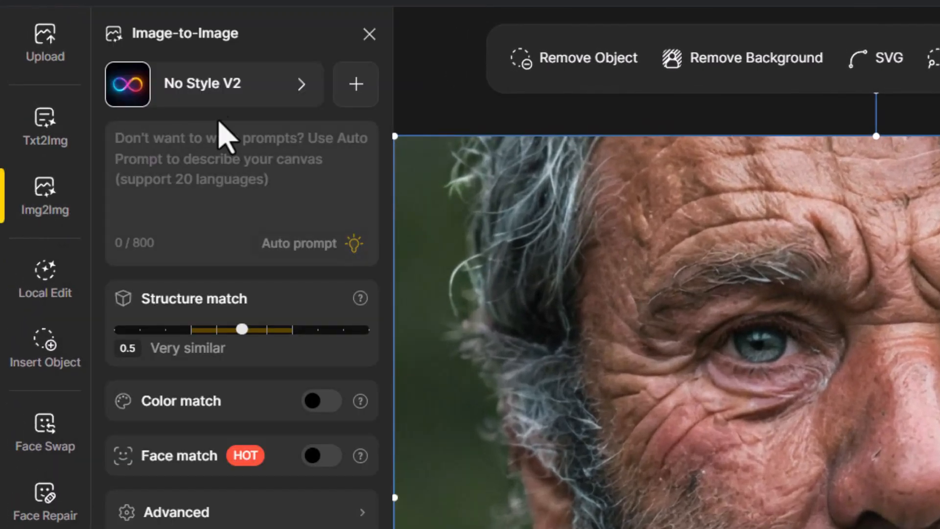
{"action": "left_click", "coordinate": [235, 95]}
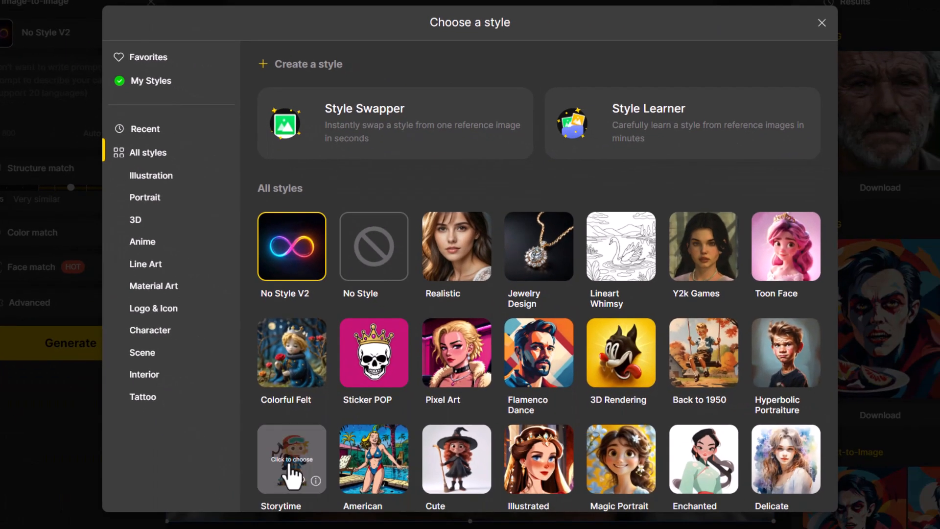
{"action": "left_click", "coordinate": [293, 463]}
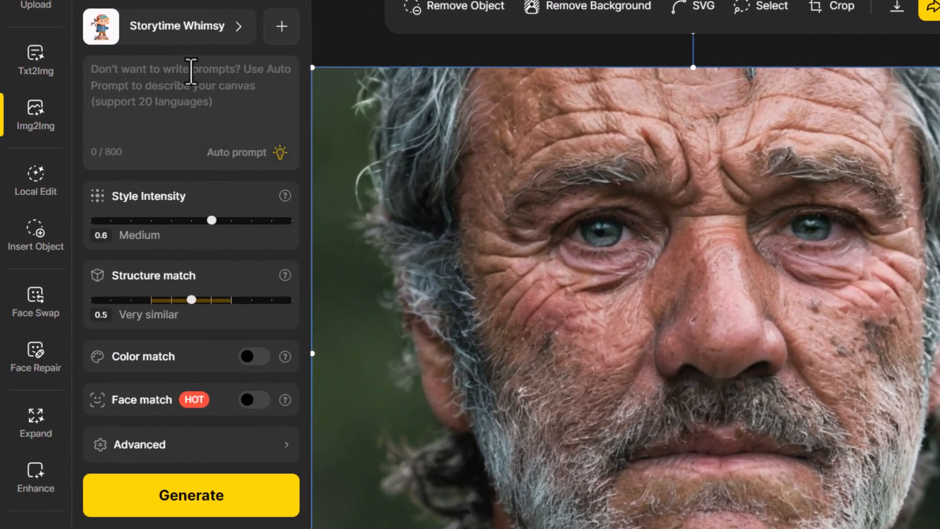
Enter the prompt "an old mans grizzled face, vector art illustration, flat colors simple shapes", set Style Intensity to 0.8 and generate the images.
{"action": "left_click", "coordinate": [191, 71]}
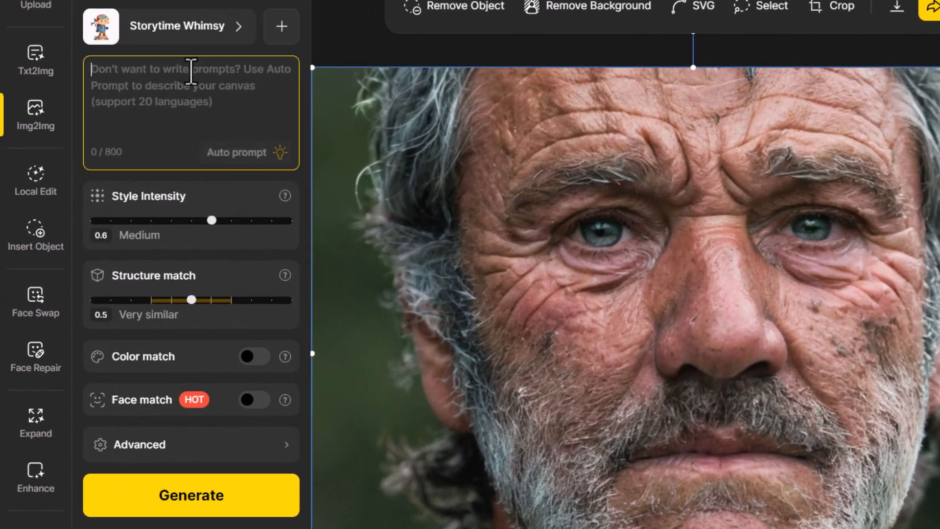
{"action": "type", "text": "an old mans grizzled face, vector art illustration, flat colors simple shapes"}
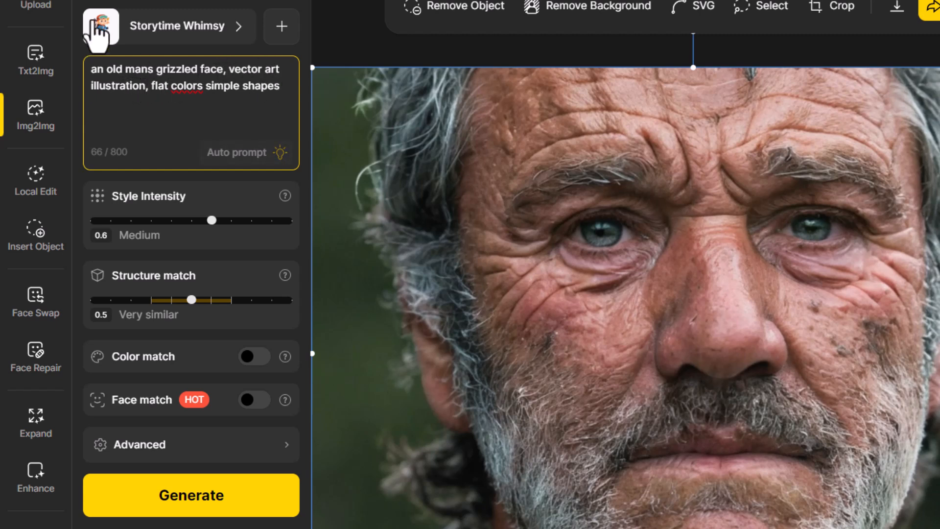
{"action": "left_click", "coordinate": [252, 220]}
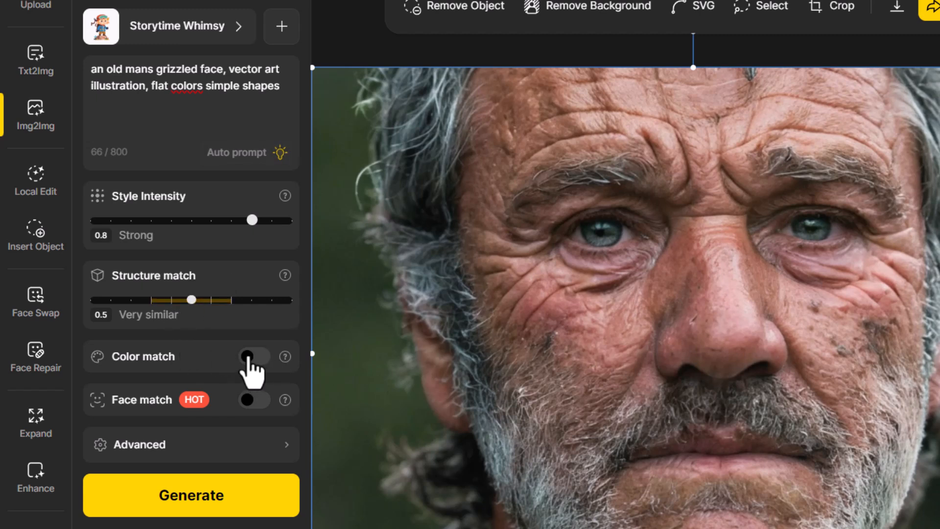
{"action": "left_click", "coordinate": [218, 504]}
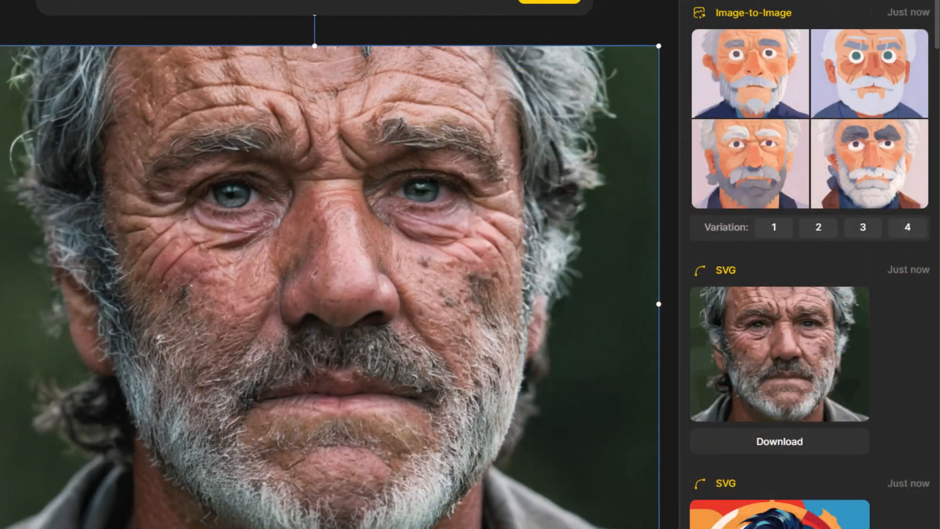
Preview the generated old man illustrations, place the second one on the canvas and convert it to SVG.
{"action": "mouse_move", "coordinate": [739, 46]}
{"action": "mouse_move", "coordinate": [718, 151]}
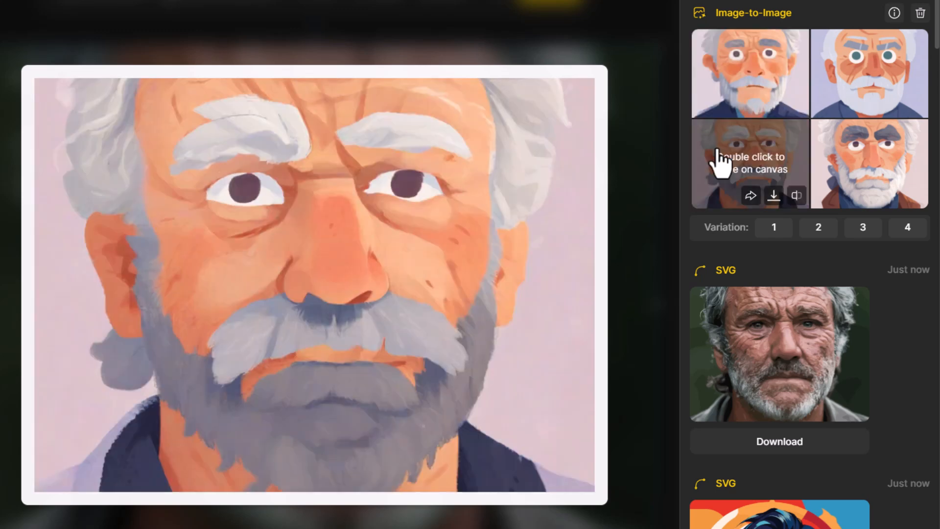
{"action": "mouse_move", "coordinate": [831, 114]}
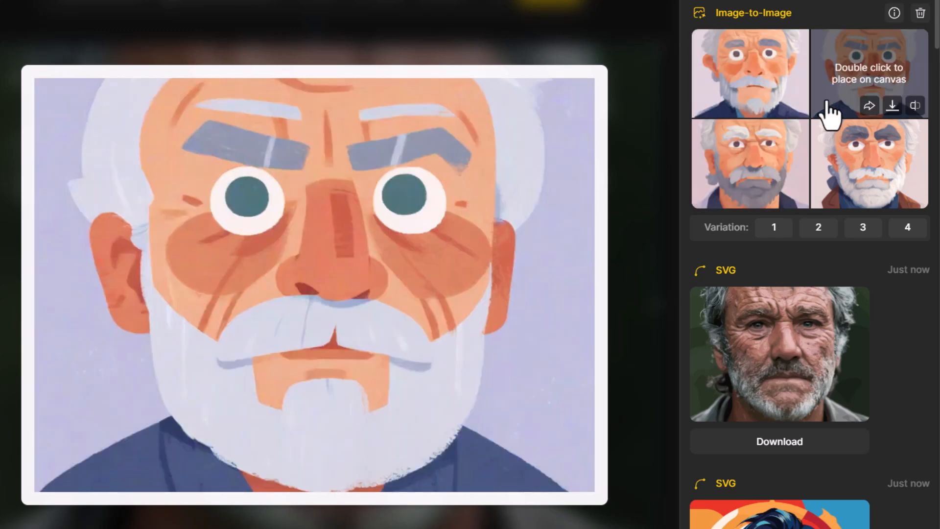
{"action": "double_click", "coordinate": [849, 94]}
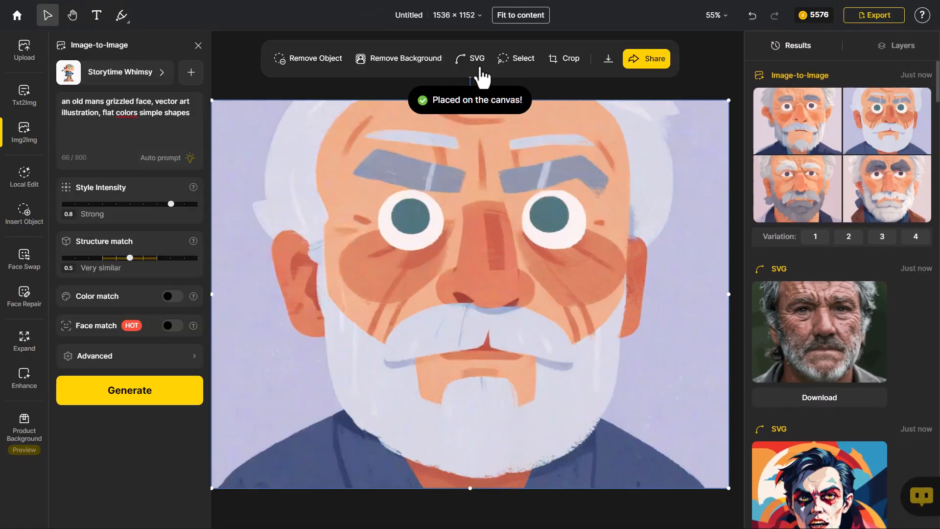
{"action": "left_click", "coordinate": [475, 60]}
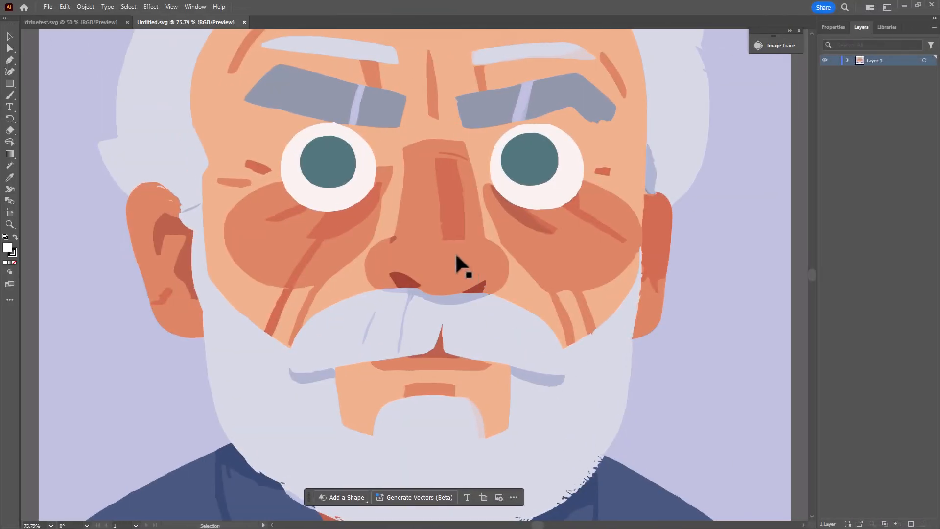
Examine the vector shapes and edges around the eyes and nose of the old man SVG in Illustrator.
{"action": "scroll", "coordinate": [377, 167], "scroll_direction": "up", "scroll_amount": 2}
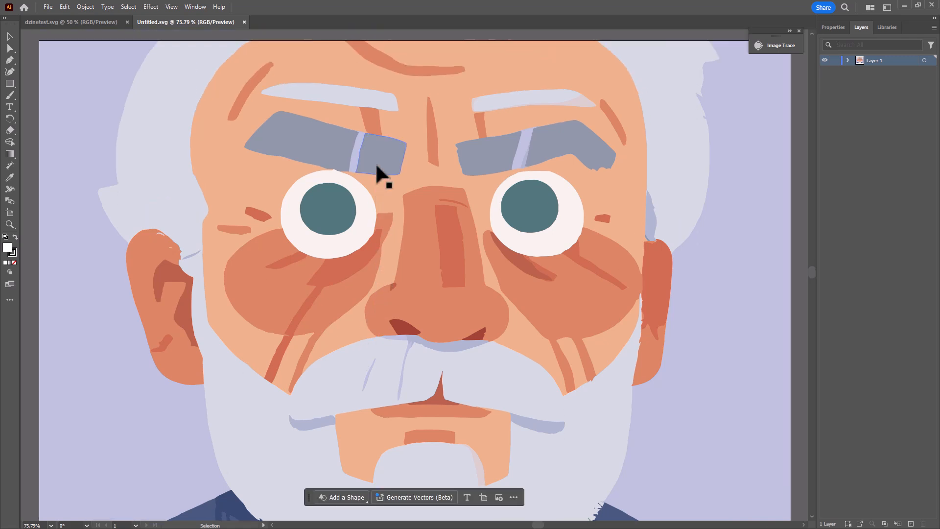
{"action": "scroll", "coordinate": [374, 225], "scroll_direction": "up", "scroll_amount": 4}
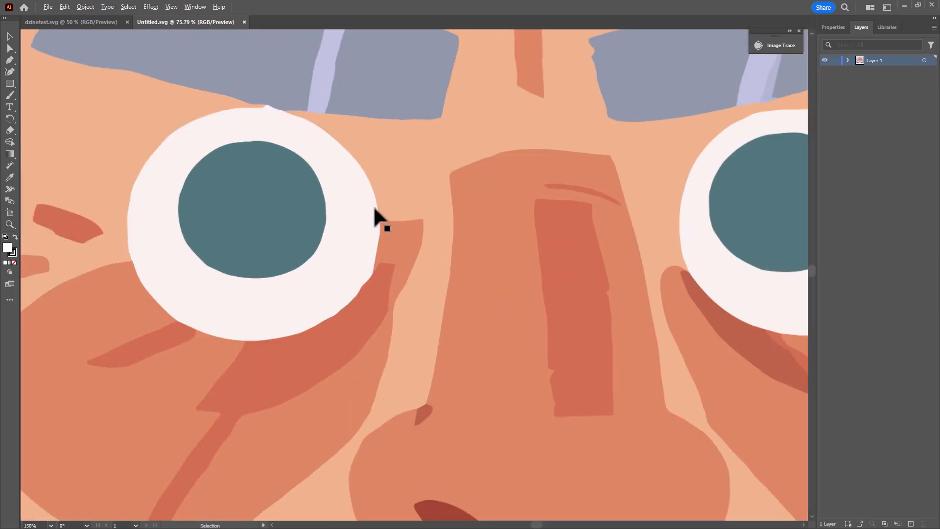
{"action": "scroll", "coordinate": [403, 252], "scroll_direction": "up", "scroll_amount": 1}
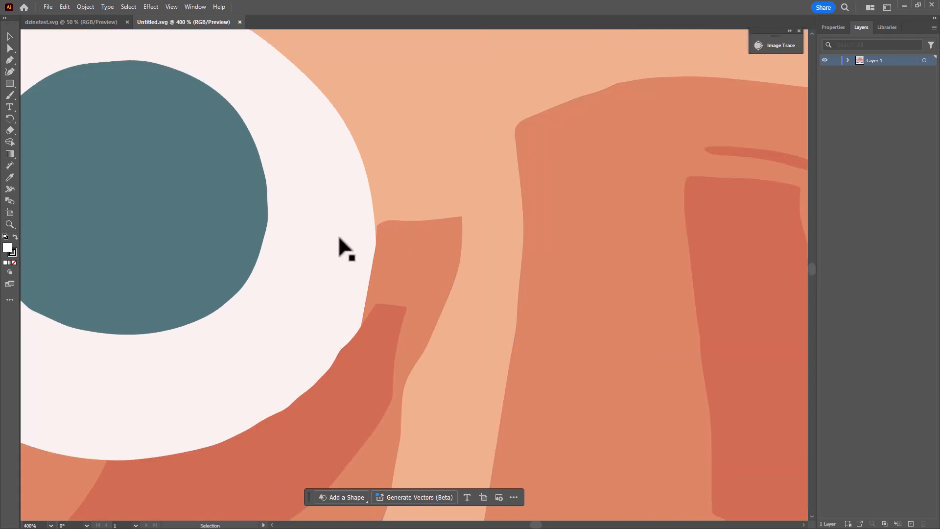
{"action": "scroll", "coordinate": [329, 260], "scroll_direction": "down", "scroll_amount": 2}
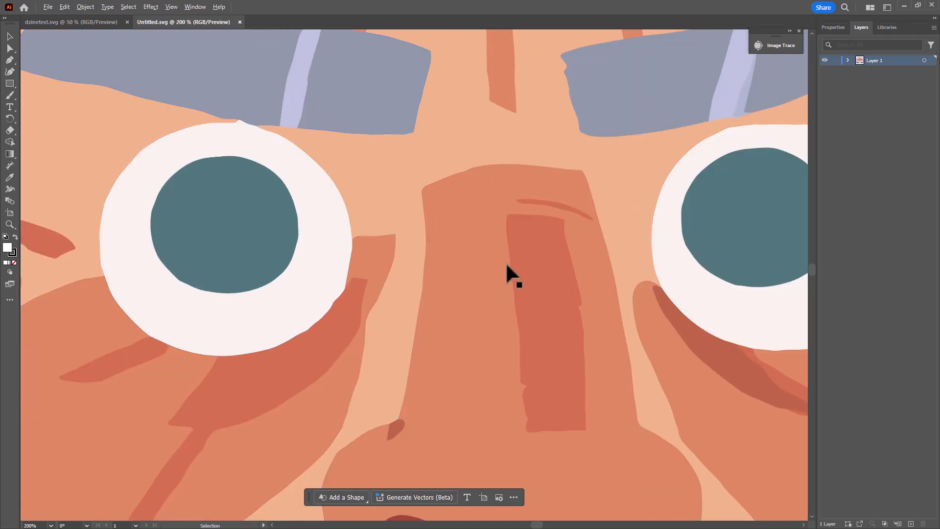
{"action": "scroll", "coordinate": [507, 261], "scroll_direction": "down", "scroll_amount": 2}
{"action": "scroll", "coordinate": [495, 201], "scroll_direction": "down", "scroll_amount": 3}
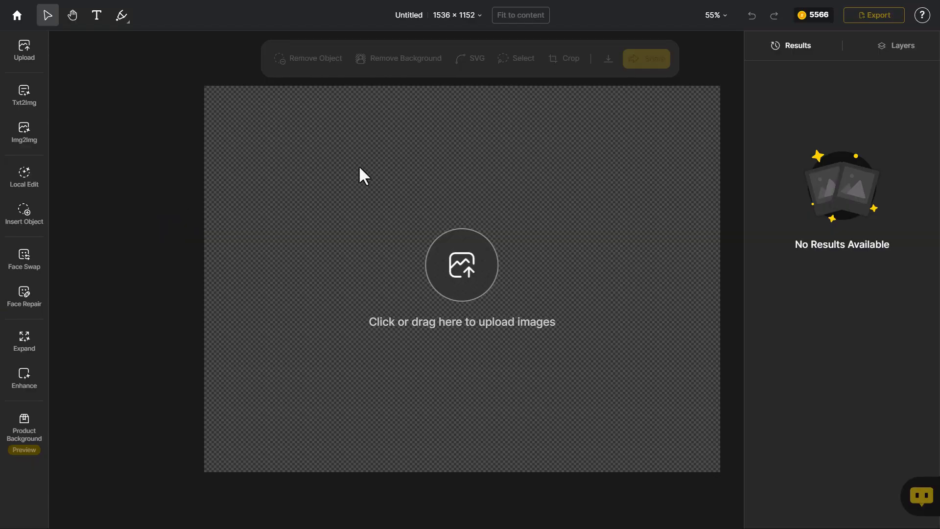
In Dzine, upload pexels-olly-874158.jpg to the blank canvas and remove the background behind the man.
{"action": "left_click", "coordinate": [404, 254]}
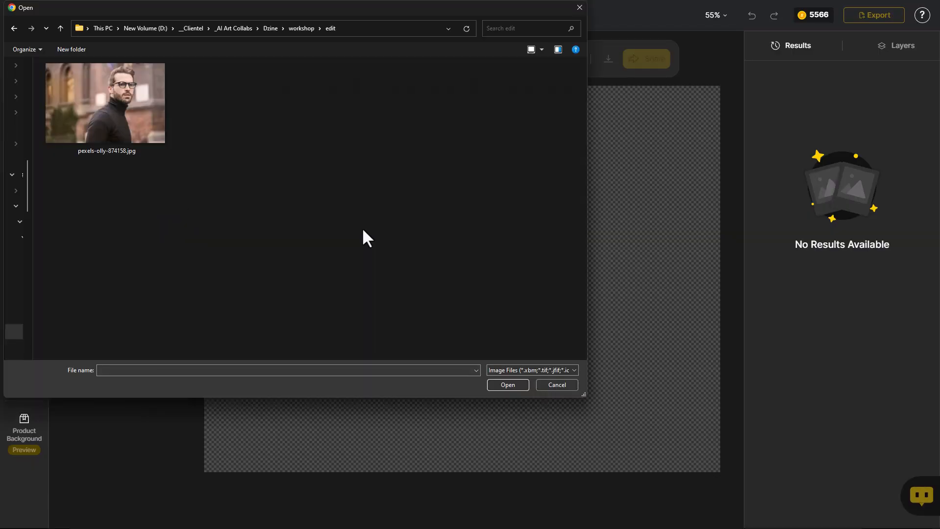
{"action": "left_click", "coordinate": [127, 96]}
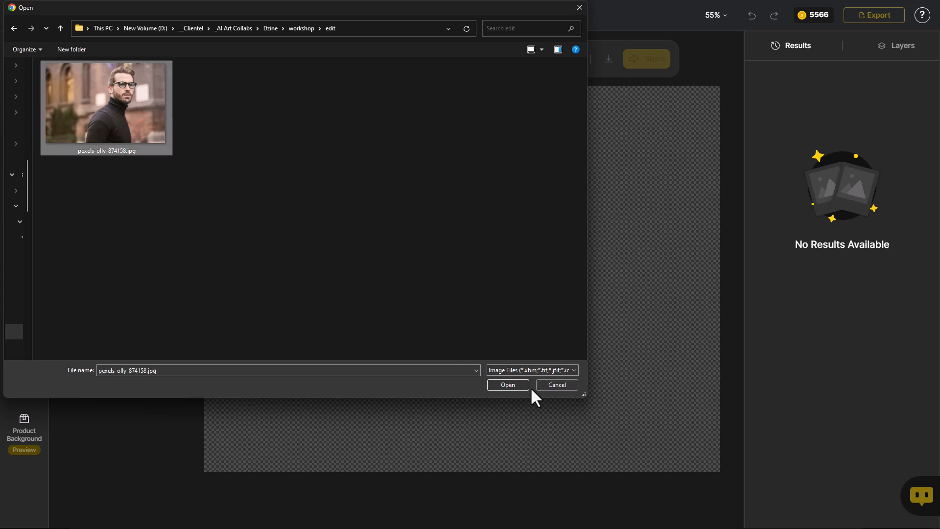
{"action": "left_click", "coordinate": [516, 385]}
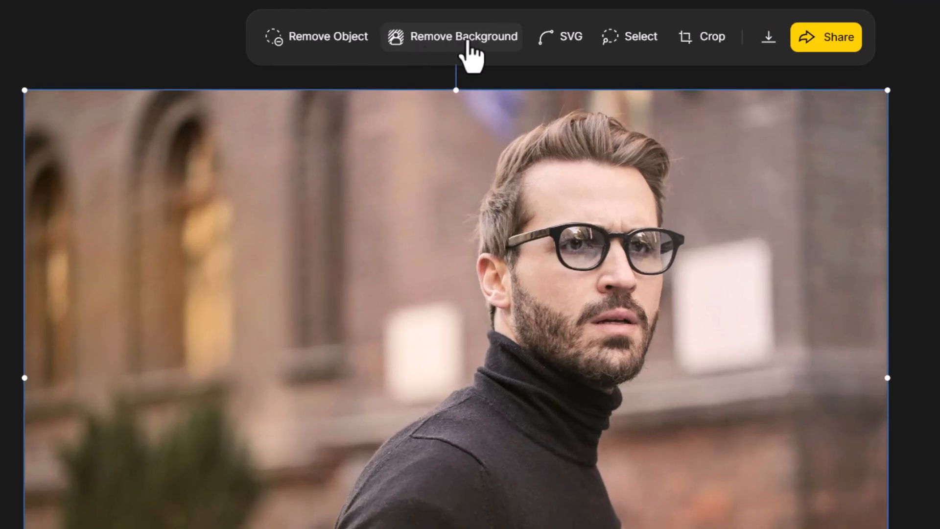
{"action": "left_click", "coordinate": [467, 45]}
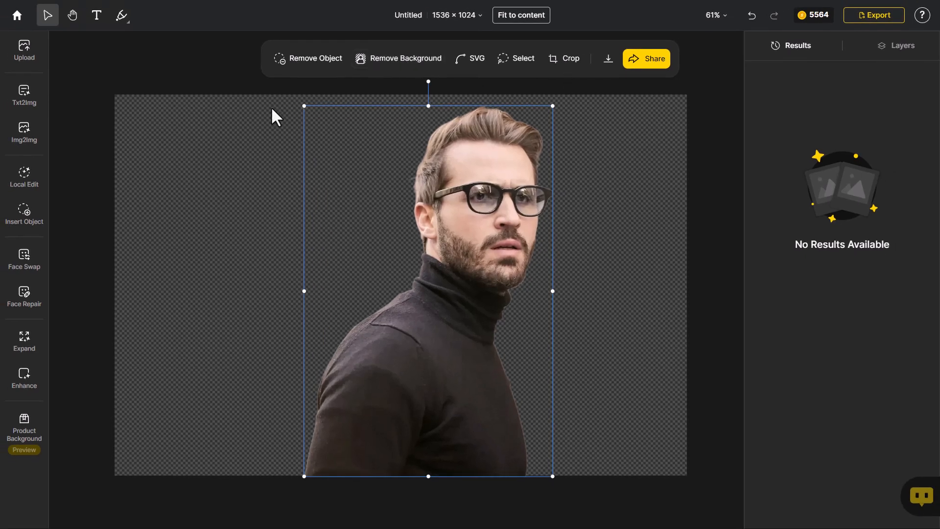
Upload the graffiti wall photo pexels-alwaysontheroad-1766231.jpg and enlarge it to cover the whole canvas.
{"action": "left_click", "coordinate": [25, 52]}
{"action": "left_click", "coordinate": [249, 128]}
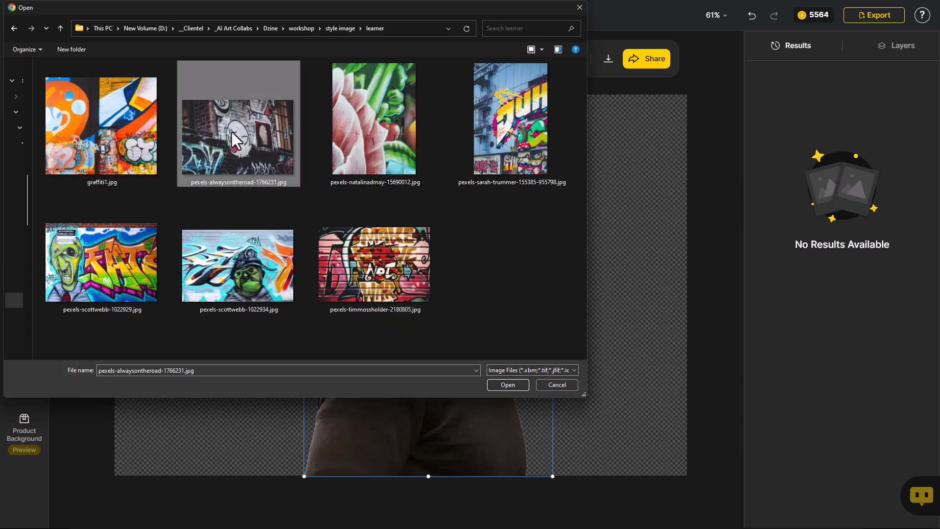
{"action": "left_click", "coordinate": [507, 384]}
{"action": "left_click_drag", "start_coordinate": [291, 251], "coordinate": [243, 220]}
{"action": "left_click_drag", "start_coordinate": [592, 412], "coordinate": [692, 475]}
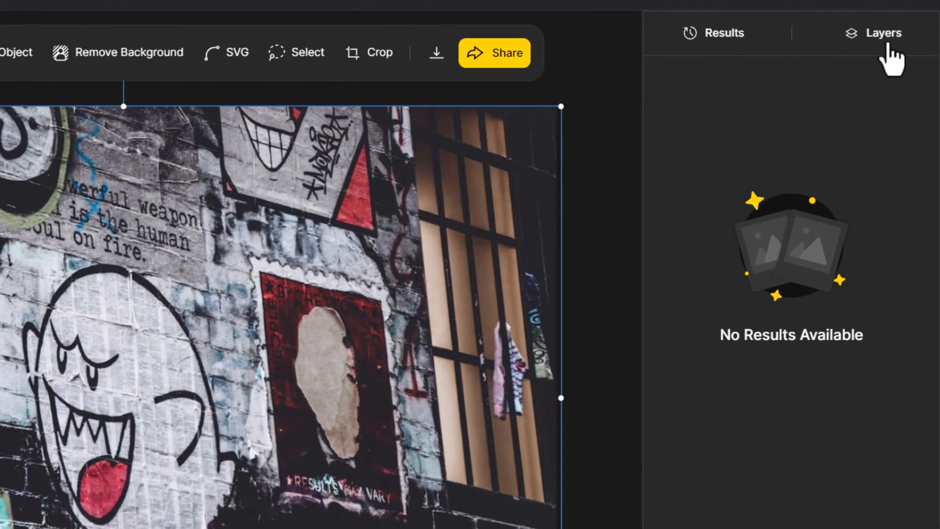
Move the man's layer above the graffiti layer, and enlarge and reposition him slightly to the right in front of the wall.
{"action": "left_click", "coordinate": [904, 51]}
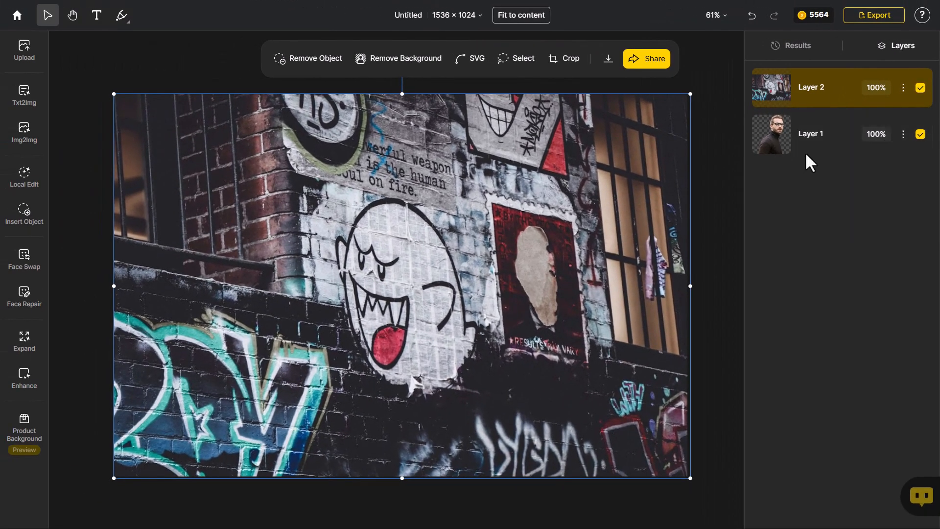
{"action": "left_click_drag", "start_coordinate": [819, 153], "coordinate": [819, 98]}
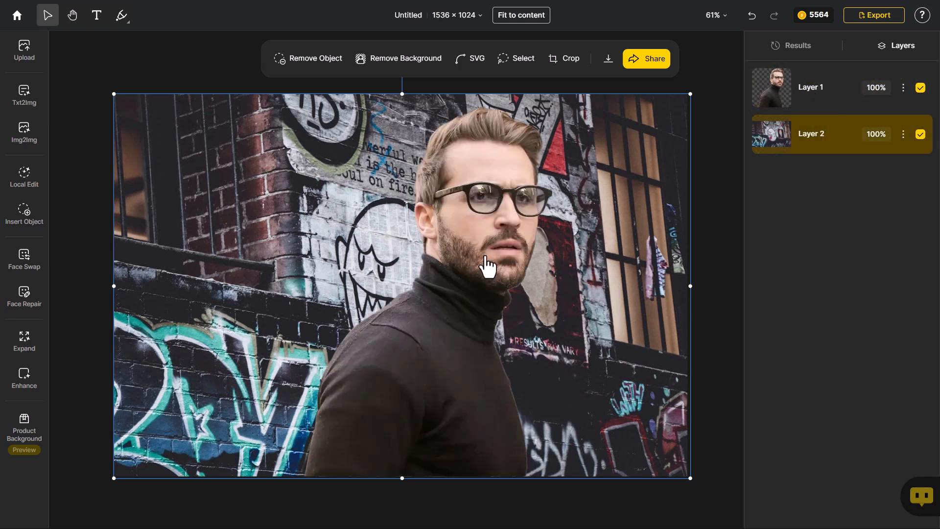
{"action": "left_click", "coordinate": [465, 247]}
{"action": "left_click_drag", "start_coordinate": [466, 247], "coordinate": [537, 295]}
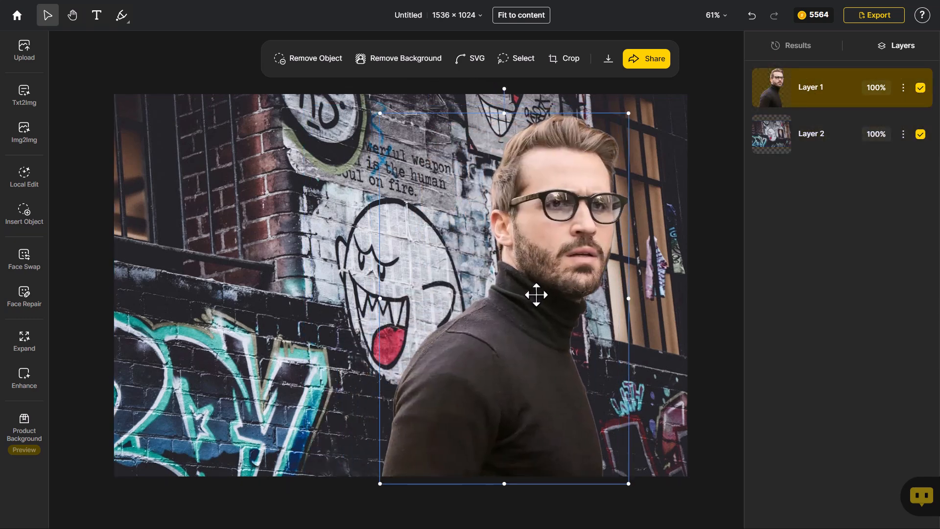
{"action": "left_click_drag", "start_coordinate": [396, 128], "coordinate": [369, 87]}
{"action": "left_click_drag", "start_coordinate": [516, 256], "coordinate": [473, 285]}
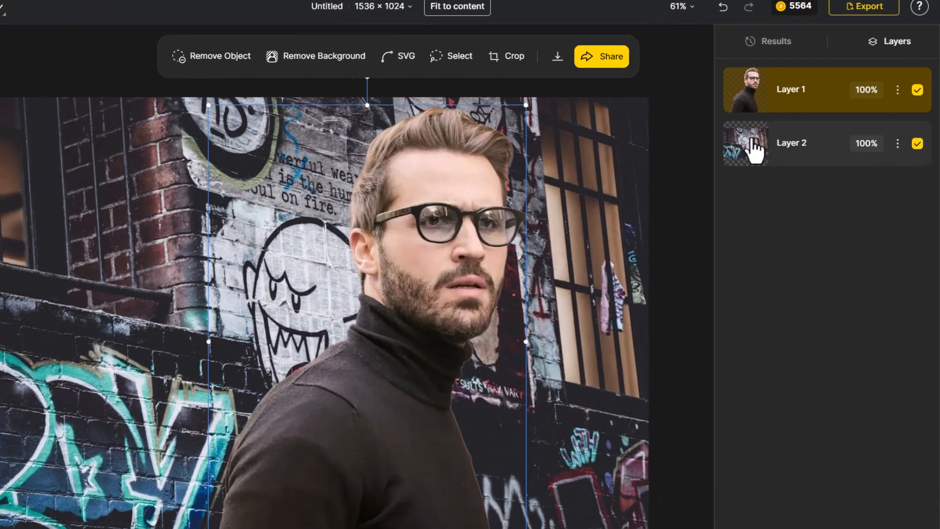
Lower the opacity of Layer 2, the graffiti wall, to 47%.
{"action": "left_click", "coordinate": [777, 141]}
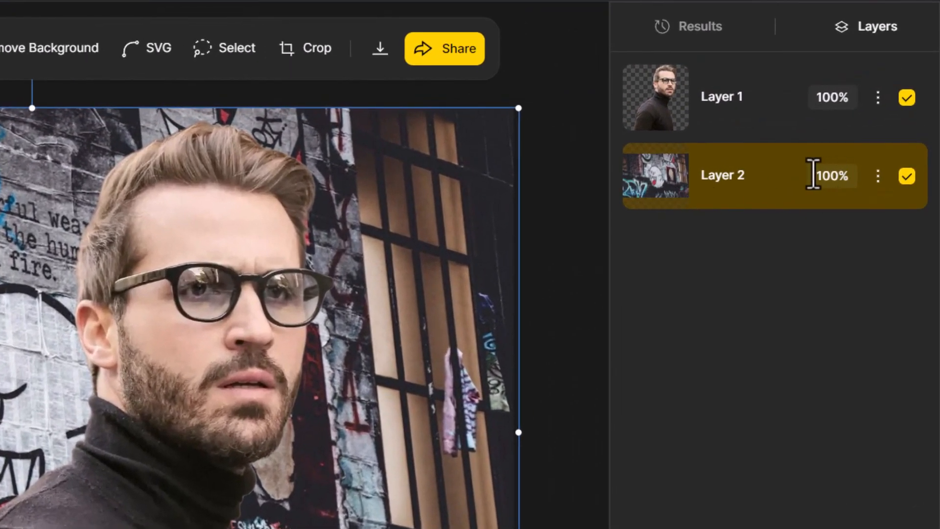
{"action": "left_click", "coordinate": [834, 175]}
{"action": "left_click_drag", "start_coordinate": [902, 213], "coordinate": [849, 214]}
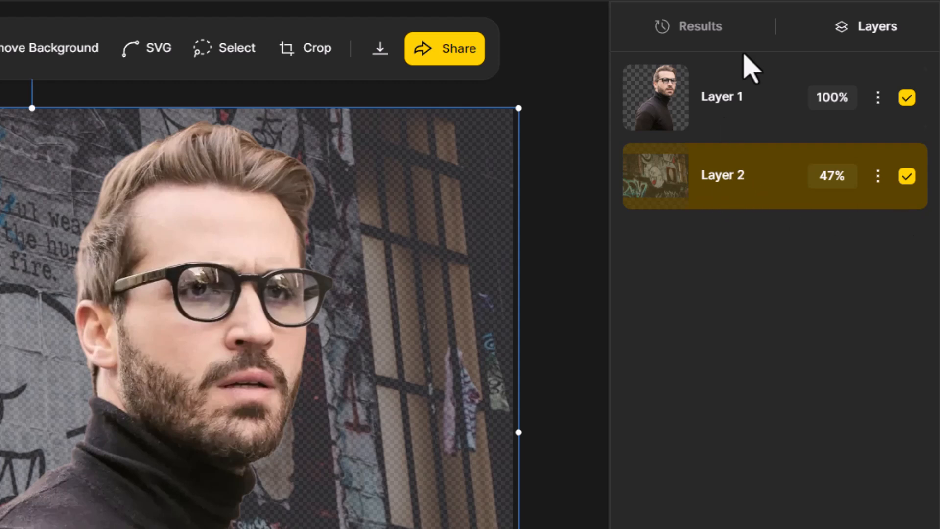
Rename the graffiti layer as Background and the man's layer as Man.
{"action": "double_click", "coordinate": [735, 179]}
{"action": "left_click_drag", "start_coordinate": [769, 178], "coordinate": [713, 196]}
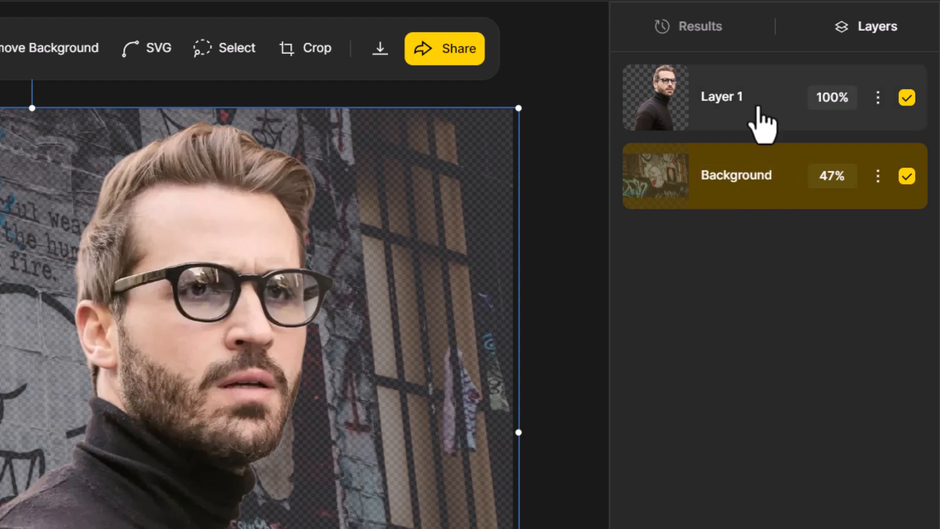
{"action": "double_click", "coordinate": [740, 97]}
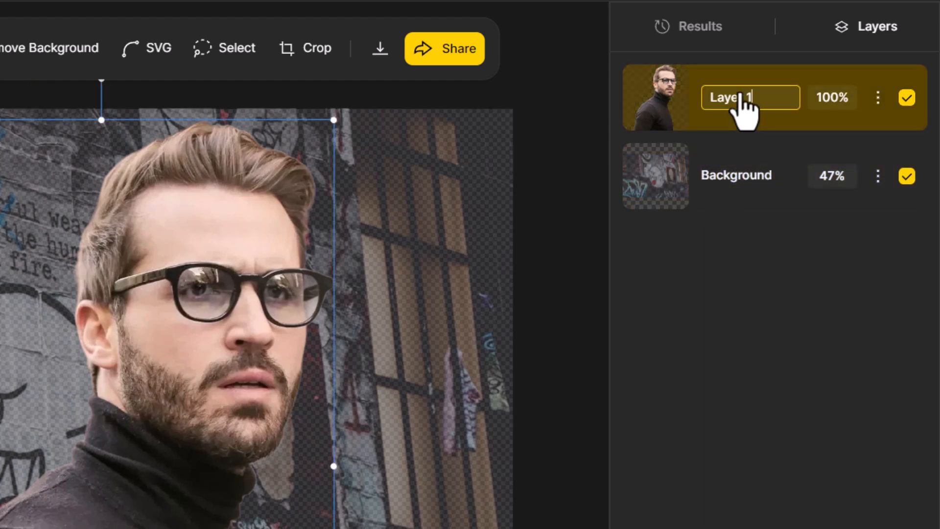
{"action": "key", "text": "Return"}
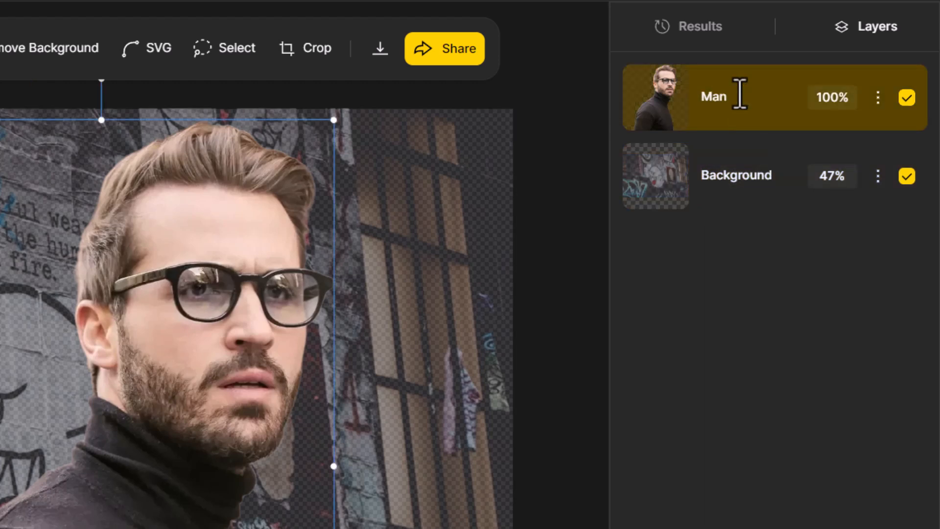
Hide and show the Man layer again, and set the Background layer's opacity to 100%.
{"action": "left_click", "coordinate": [907, 98]}
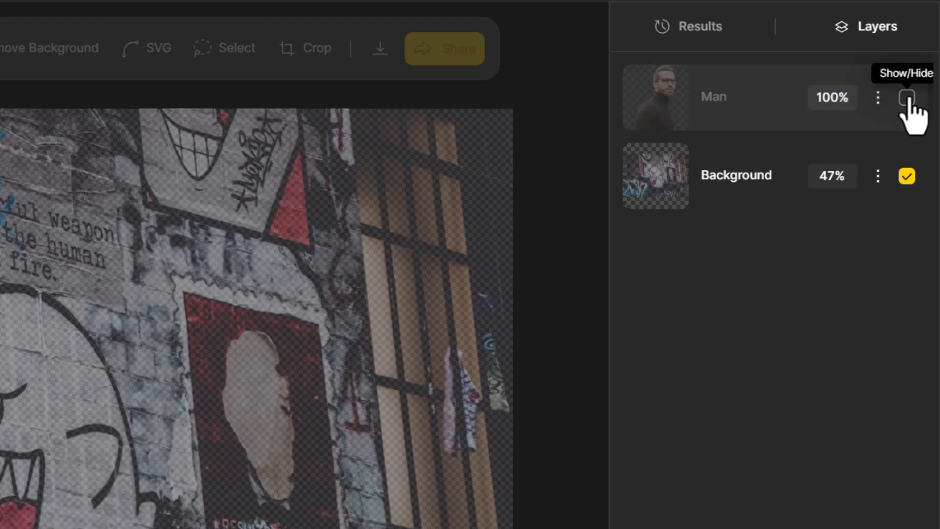
{"action": "left_click", "coordinate": [907, 97]}
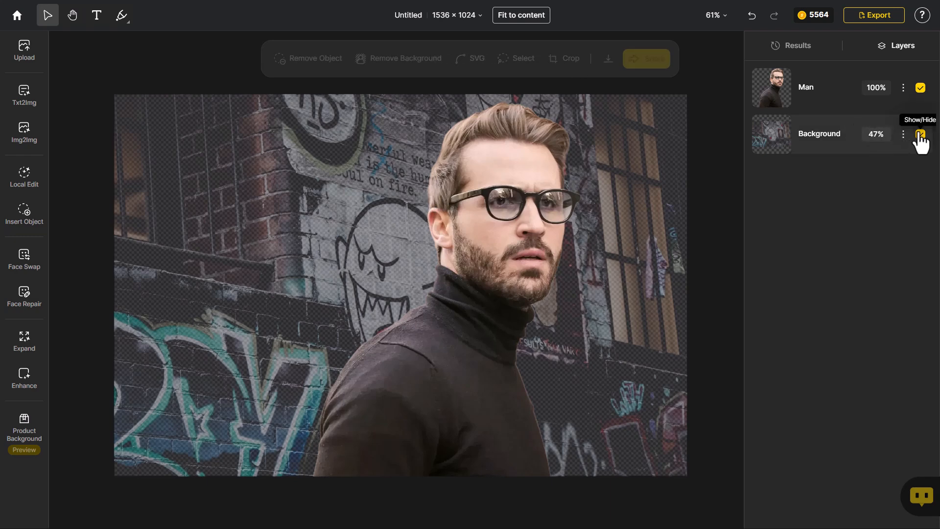
{"action": "left_click", "coordinate": [876, 134]}
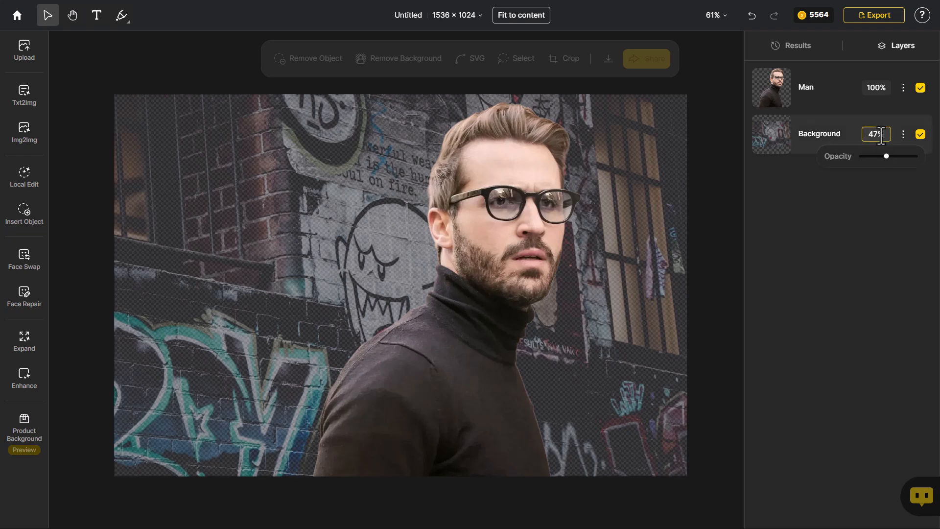
{"action": "left_click_drag", "start_coordinate": [886, 155], "coordinate": [922, 157]}
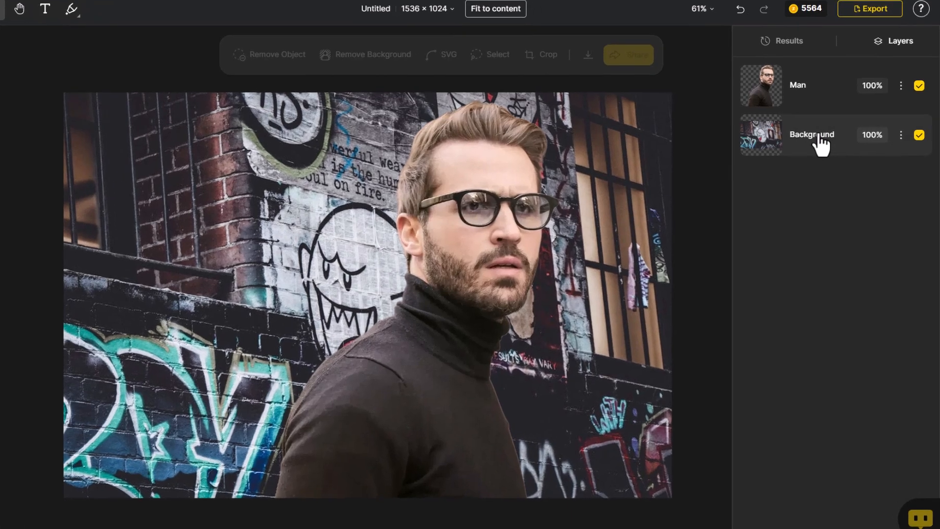
Remove the brick corner and window from the Background layer using a lasso selection, and place one generated result on the canvas.
{"action": "left_click", "coordinate": [813, 145]}
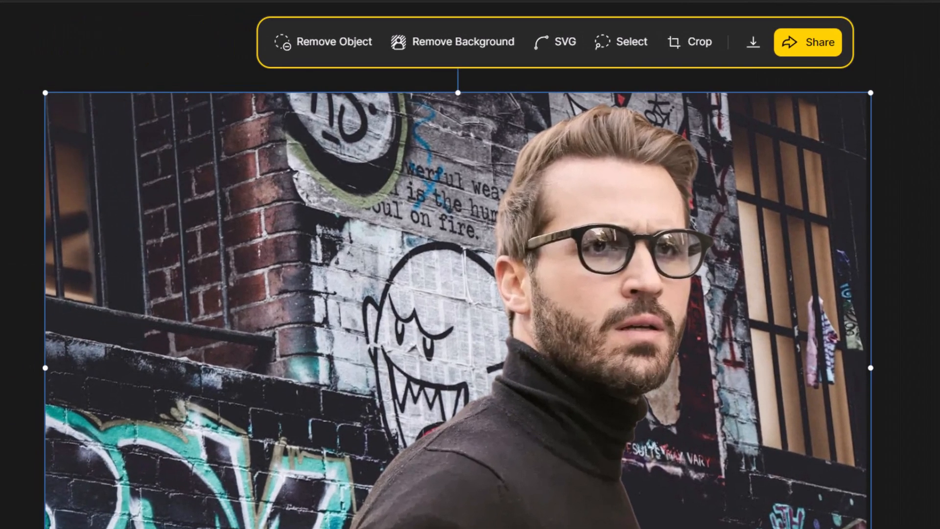
{"action": "left_click", "coordinate": [329, 58]}
{"action": "mouse_move", "coordinate": [296, 88]}
{"action": "left_mouse_down"}
{"action": "mouse_move", "coordinate": [320, 186]}
{"action": "mouse_move", "coordinate": [317, 333]}
{"action": "mouse_move", "coordinate": [326, 403]}
{"action": "mouse_move", "coordinate": [32, 353]}
{"action": "mouse_move", "coordinate": [11, 47]}
{"action": "mouse_move", "coordinate": [296, 89]}
{"action": "left_mouse_up"}
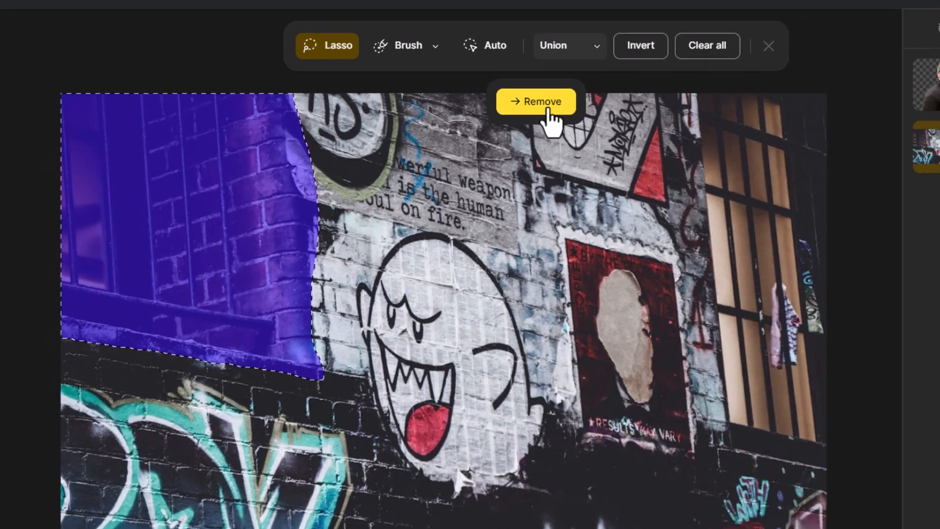
{"action": "left_click", "coordinate": [555, 102]}
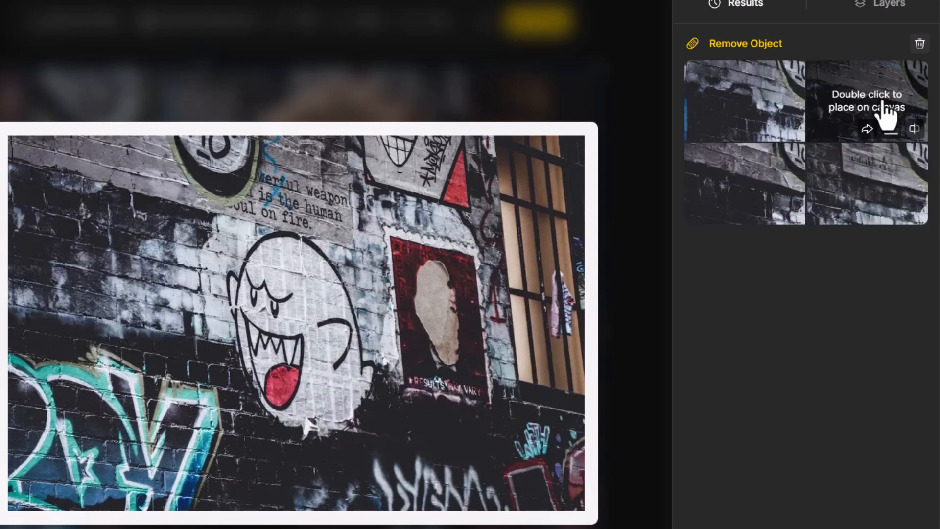
{"action": "double_click", "coordinate": [885, 115]}
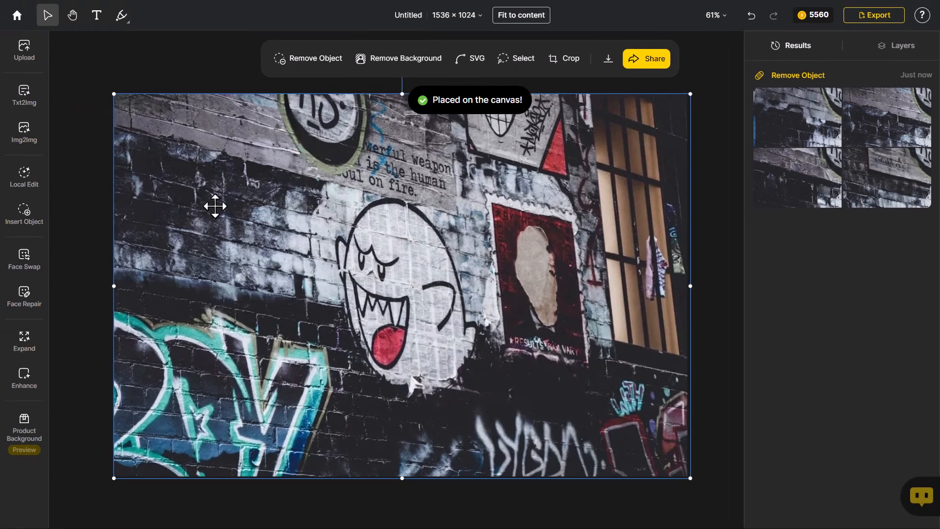
Move Layer 3 below the Man layer, and hide and show it to compare it with the original background.
{"action": "left_click", "coordinate": [881, 47]}
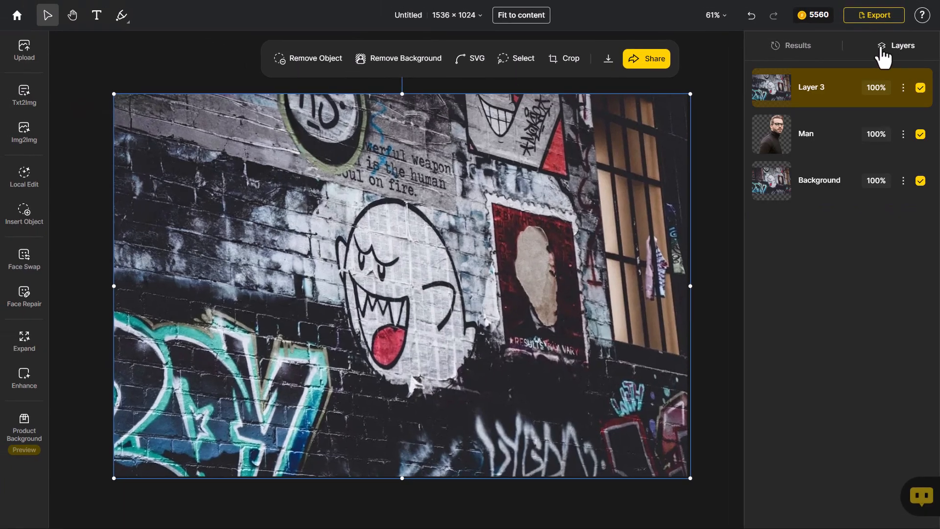
{"action": "left_click_drag", "start_coordinate": [816, 98], "coordinate": [818, 157]}
{"action": "left_click", "coordinate": [919, 136]}
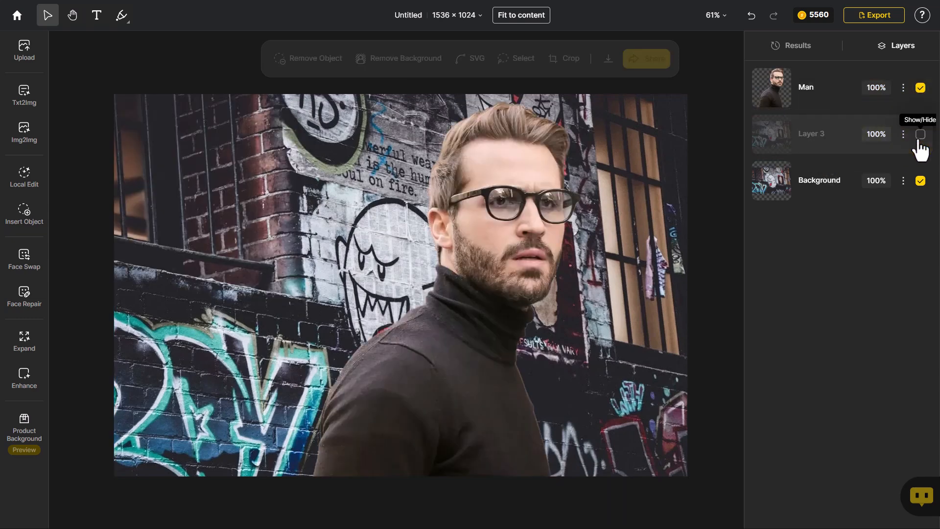
{"action": "left_click", "coordinate": [920, 135]}
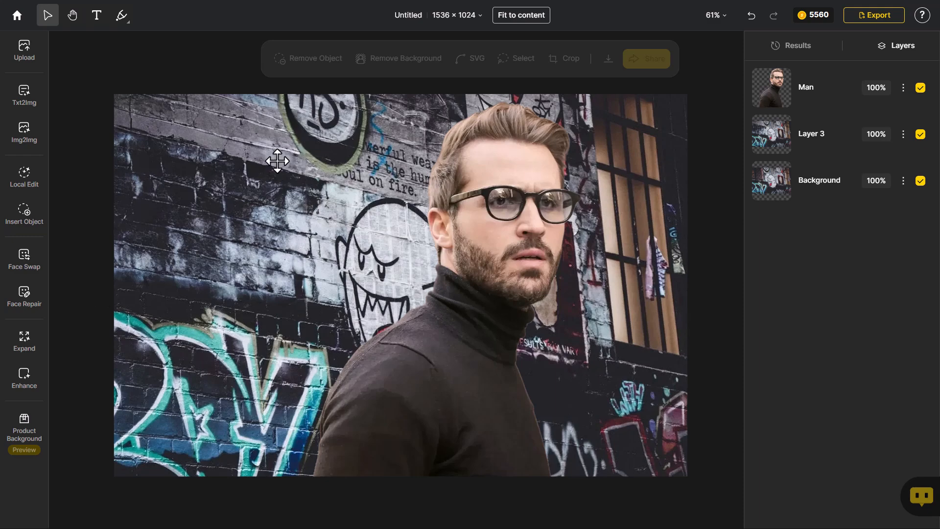
{"action": "left_click", "coordinate": [281, 221]}
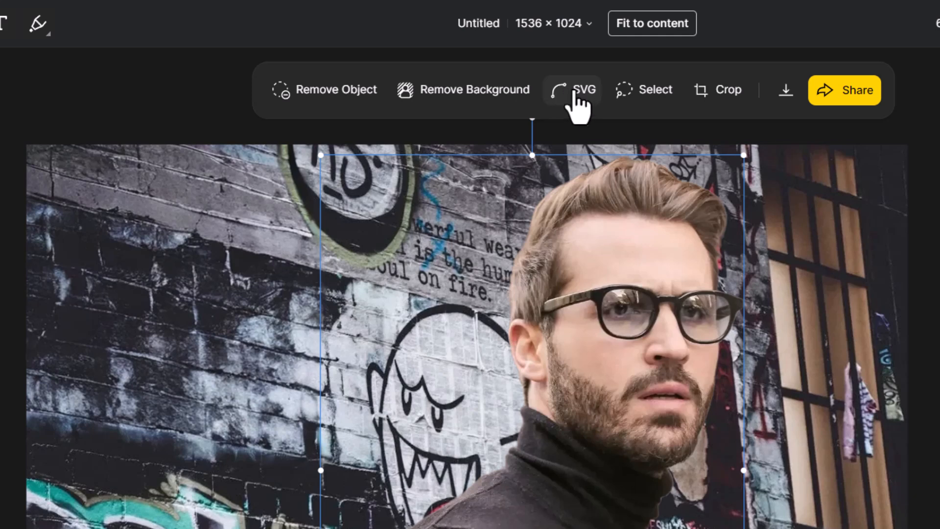
{"action": "left_click", "coordinate": [199, 231]}
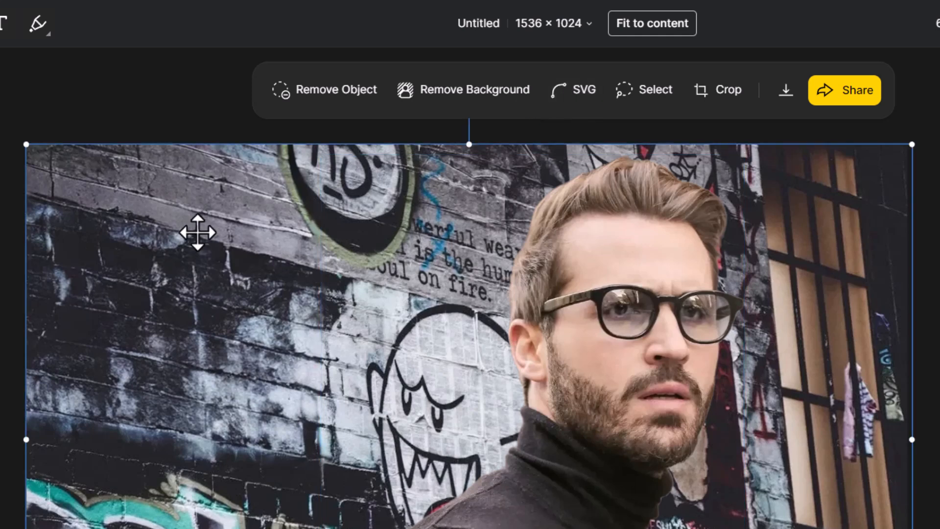
{"action": "left_click", "coordinate": [700, 92]}
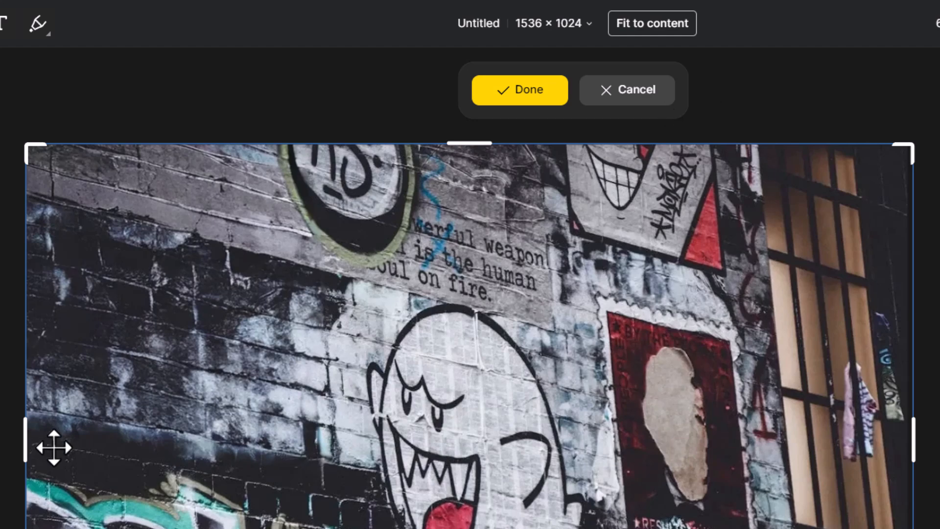
{"action": "left_click_drag", "start_coordinate": [25, 441], "coordinate": [261, 442]}
{"action": "left_click_drag", "start_coordinate": [199, 311], "coordinate": [17, 314]}
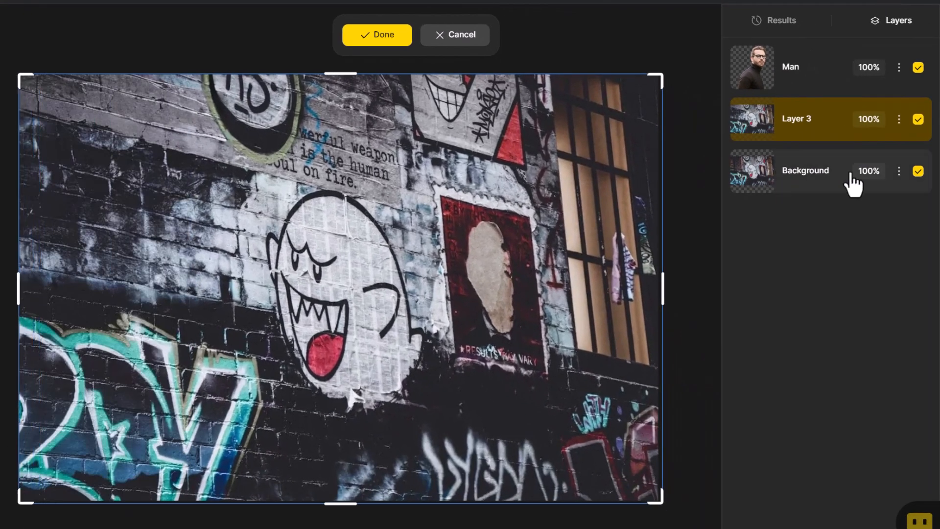
Hide the Background layer and crop Layer 3 inward from its upper-left corner.
{"action": "left_click", "coordinate": [917, 172]}
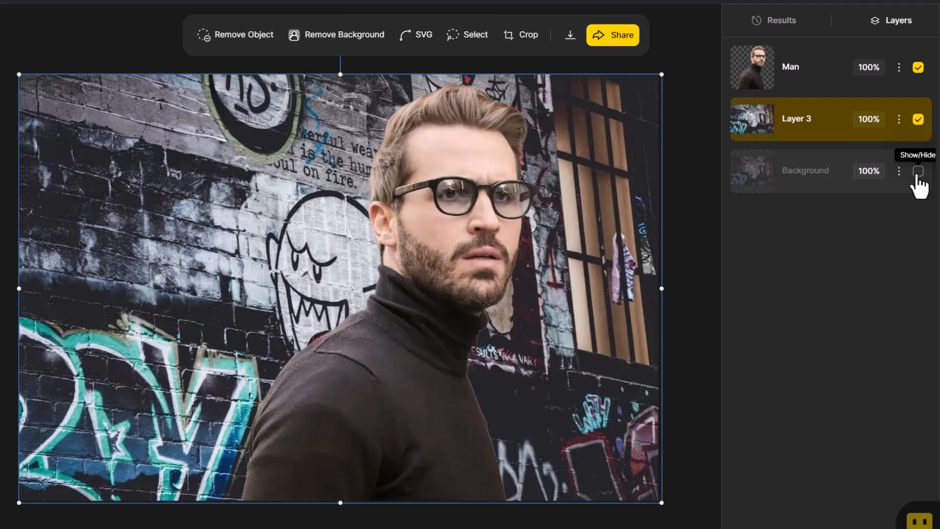
{"action": "left_click", "coordinate": [522, 37]}
{"action": "left_click_drag", "start_coordinate": [22, 74], "coordinate": [166, 157]}
{"action": "left_click", "coordinate": [372, 39]}
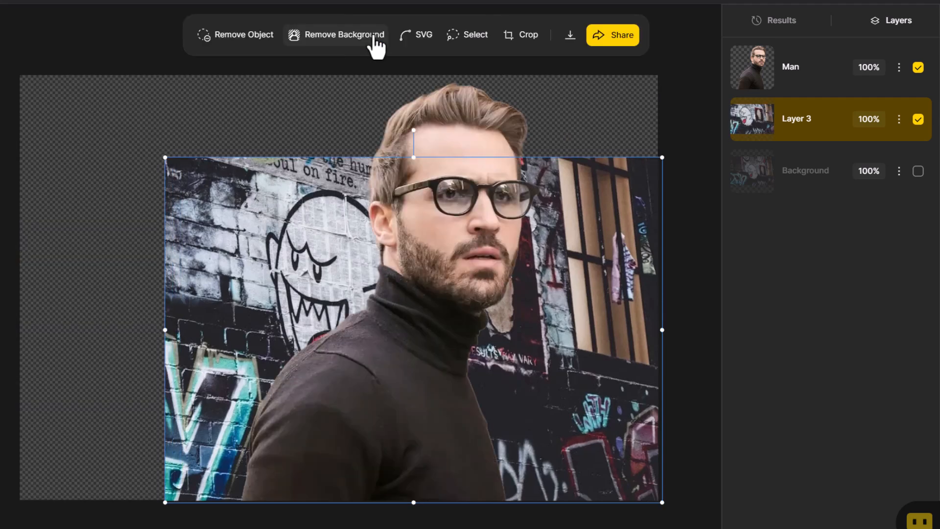
Shift the man slightly up and to the right, and enlarge and center the cropped wall of Layer 3 behind him.
{"action": "left_click", "coordinate": [244, 178]}
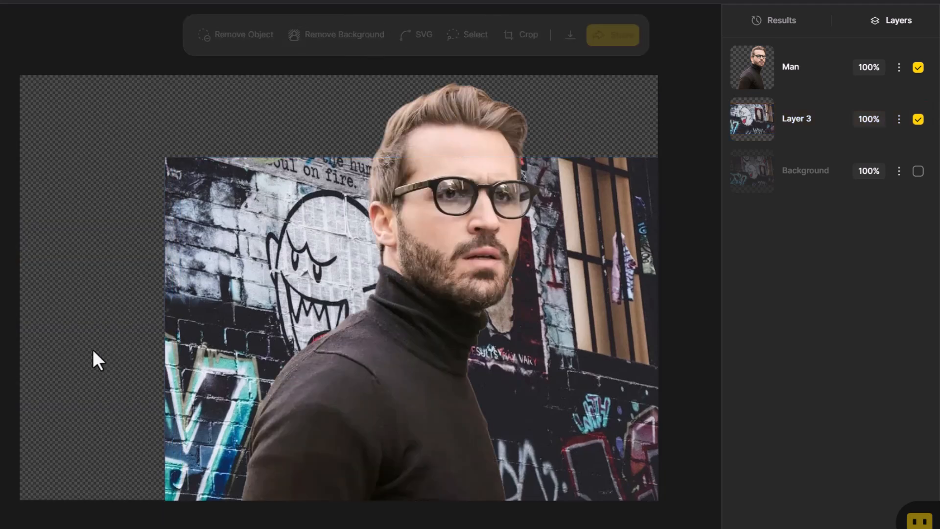
{"action": "left_click_drag", "start_coordinate": [259, 257], "coordinate": [282, 247]}
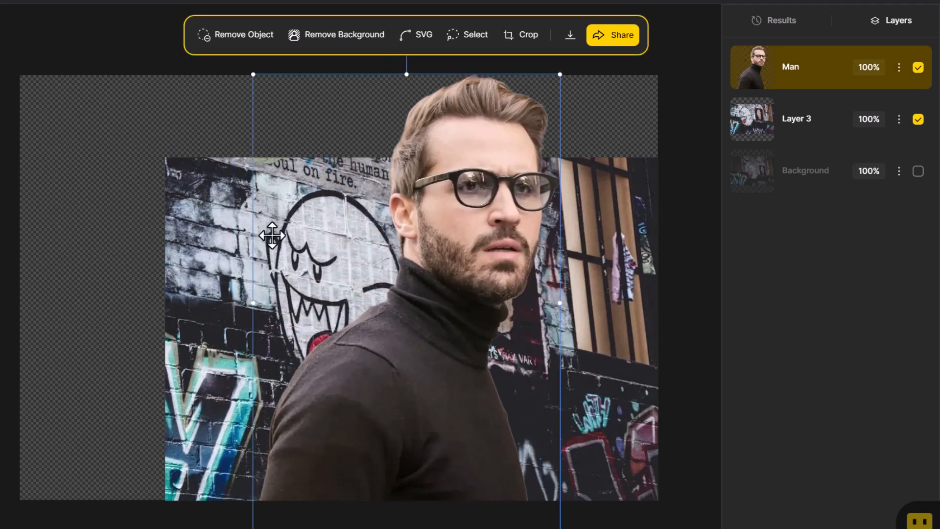
{"action": "left_click", "coordinate": [188, 215]}
{"action": "left_click_drag", "start_coordinate": [202, 201], "coordinate": [85, 155]}
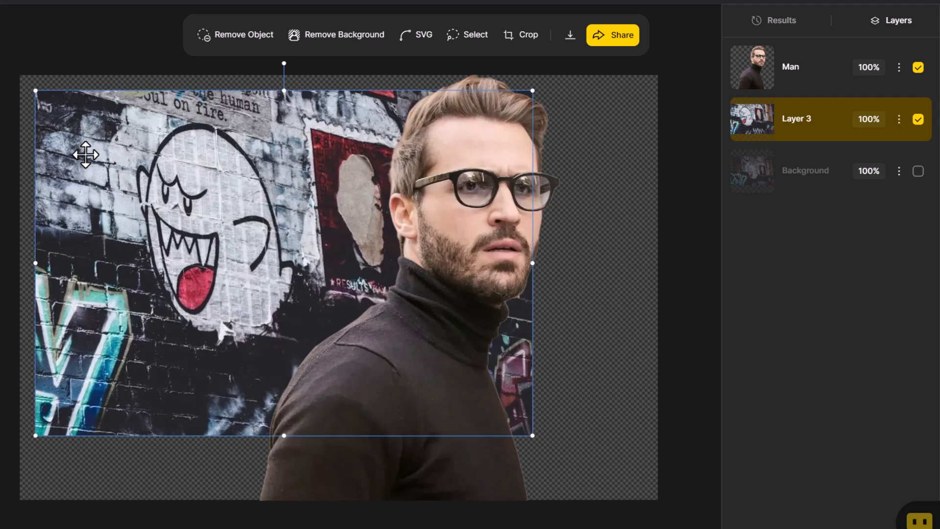
{"action": "left_click_drag", "start_coordinate": [532, 434], "coordinate": [600, 483]}
{"action": "left_click_drag", "start_coordinate": [208, 318], "coordinate": [228, 324]}
Lasso the area around the man's glasses on the Man layer and duplicate the selection to a new layer.
{"action": "left_click", "coordinate": [551, 189]}
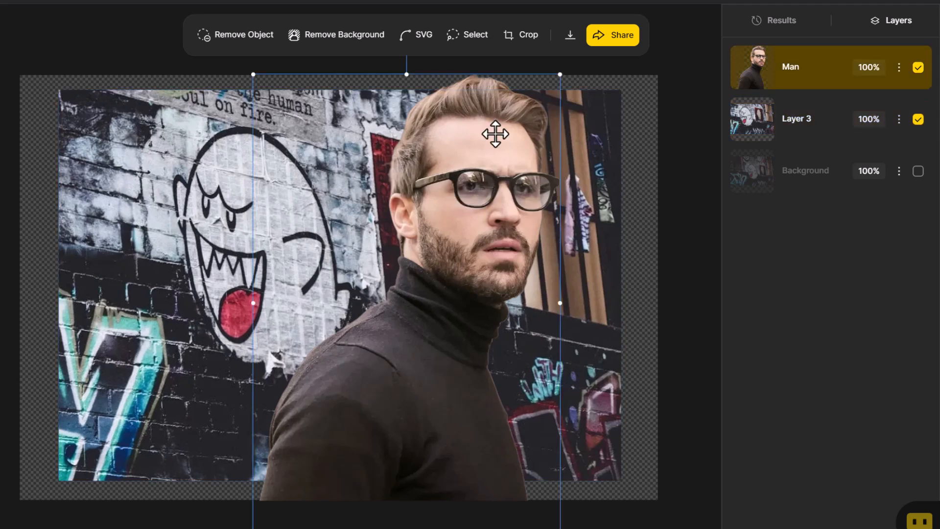
{"action": "left_click", "coordinate": [462, 37]}
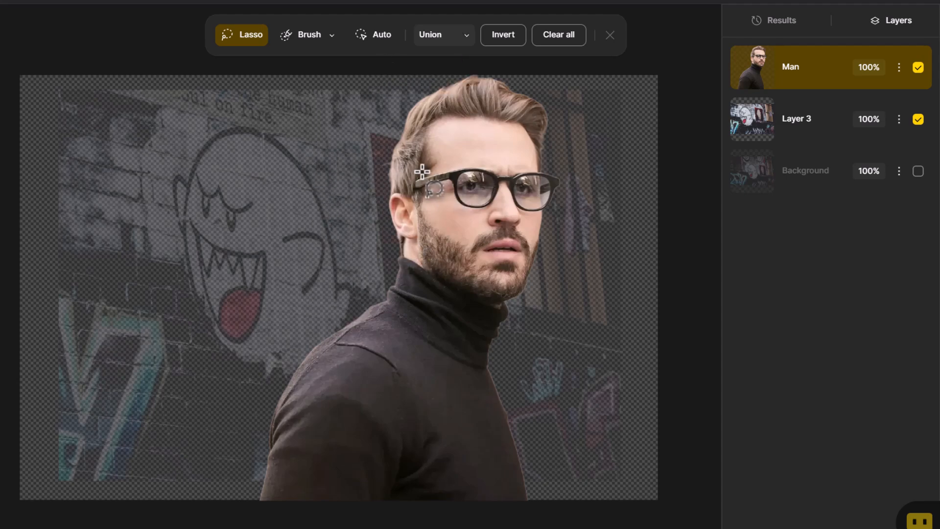
{"action": "mouse_move", "coordinate": [414, 174]}
{"action": "left_mouse_down"}
{"action": "mouse_move", "coordinate": [480, 160]}
{"action": "mouse_move", "coordinate": [556, 164]}
{"action": "mouse_move", "coordinate": [567, 184]}
{"action": "mouse_move", "coordinate": [549, 218]}
{"action": "mouse_move", "coordinate": [441, 205]}
{"action": "mouse_move", "coordinate": [414, 176]}
{"action": "left_mouse_up"}
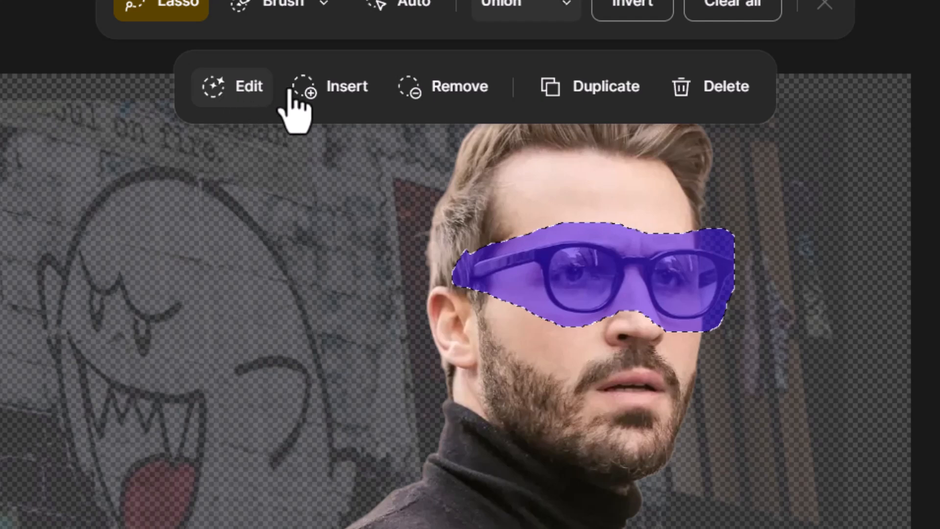
{"action": "left_click", "coordinate": [608, 98]}
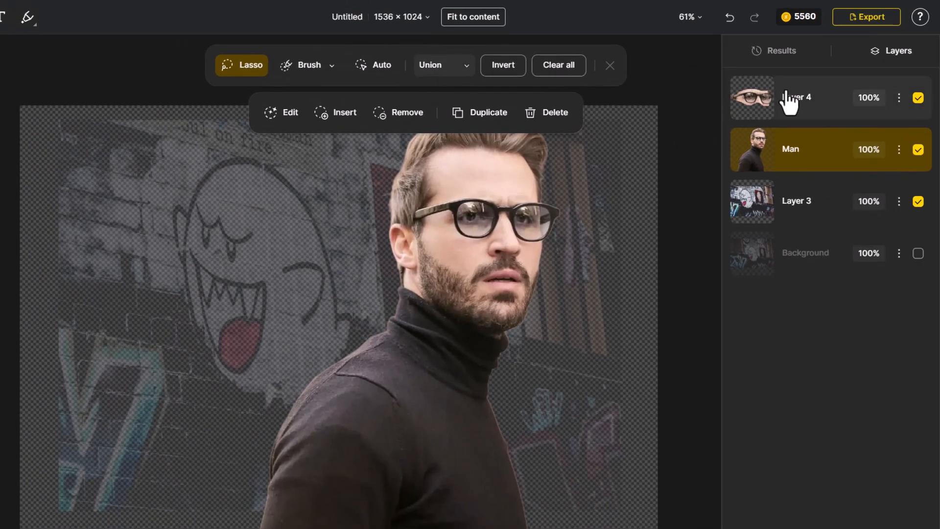
Move the duplicated glasses on Layer 4 onto the graffiti ghost's face, and undo the move.
{"action": "left_click", "coordinate": [788, 98]}
{"action": "left_click_drag", "start_coordinate": [430, 202], "coordinate": [237, 216]}
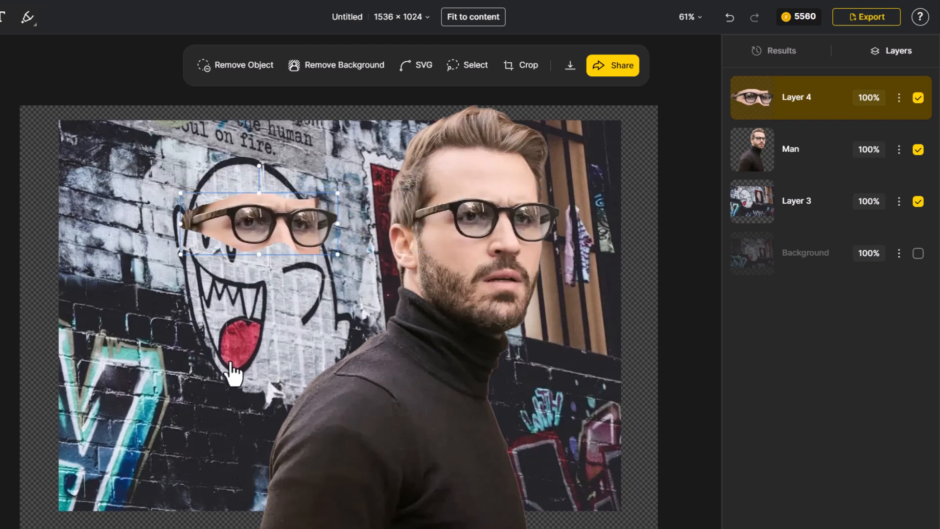
{"action": "left_click", "coordinate": [729, 20]}
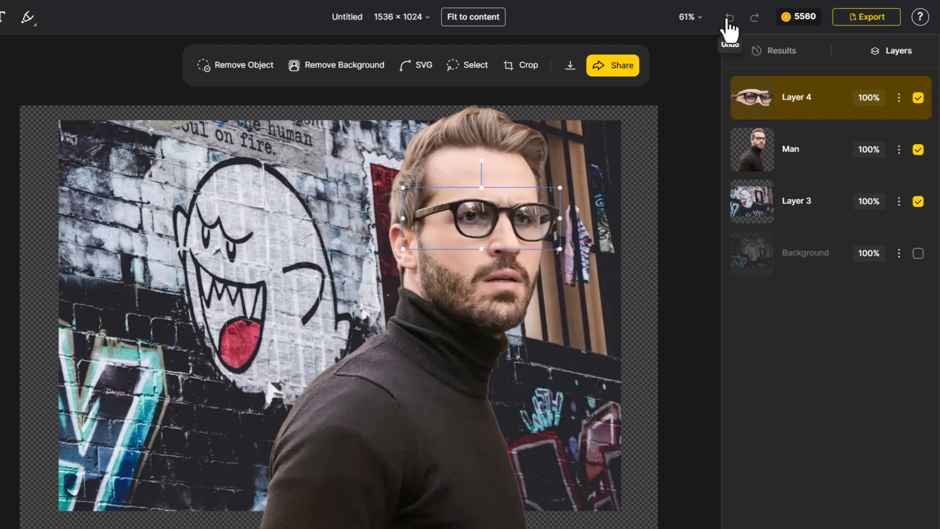
Lasso the area around the man's glasses and enter the Local Edit prompt "sunglasses. very dark shade".
{"action": "left_click", "coordinate": [468, 65]}
{"action": "mouse_move", "coordinate": [407, 200]}
{"action": "left_mouse_down"}
{"action": "mouse_move", "coordinate": [451, 192]}
{"action": "mouse_move", "coordinate": [556, 216]}
{"action": "mouse_move", "coordinate": [416, 230]}
{"action": "mouse_move", "coordinate": [399, 206]}
{"action": "left_mouse_up"}
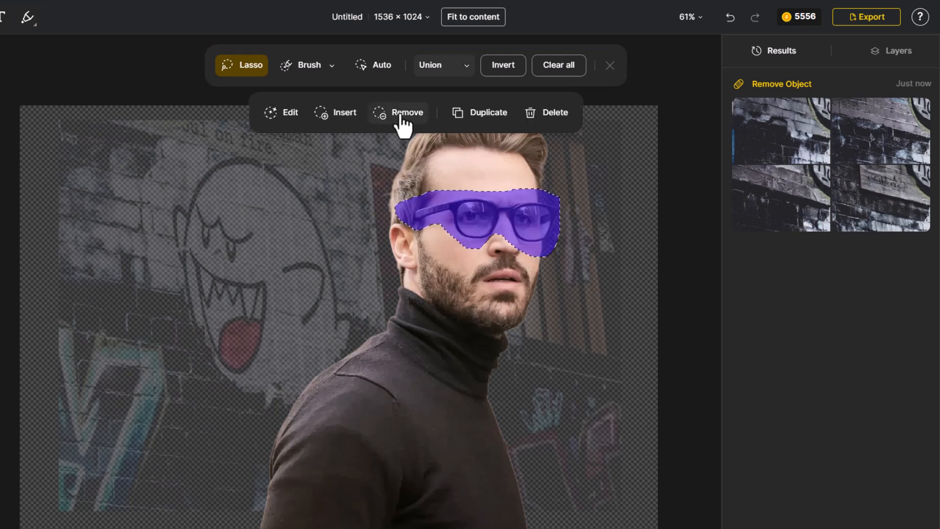
{"action": "left_click", "coordinate": [286, 119]}
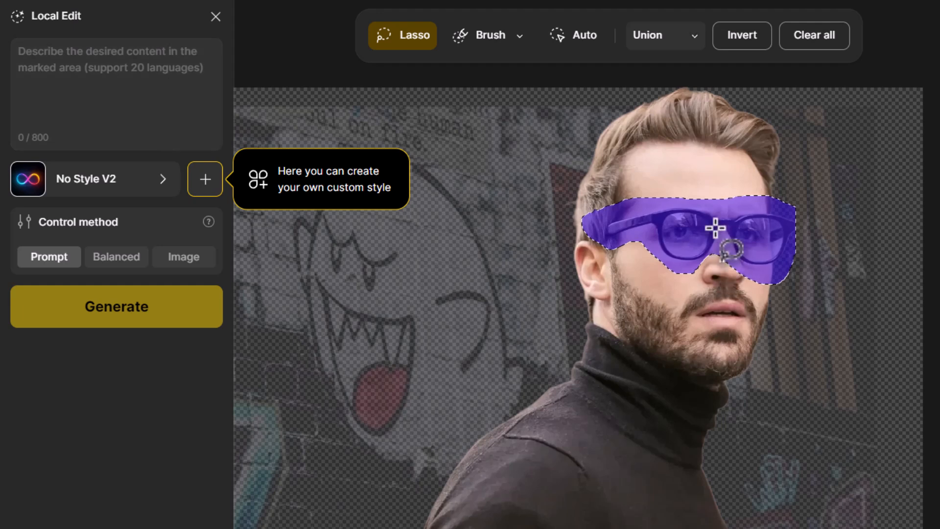
{"action": "left_click", "coordinate": [86, 58]}
{"action": "type", "text": "sunglasses. very dark shade"}
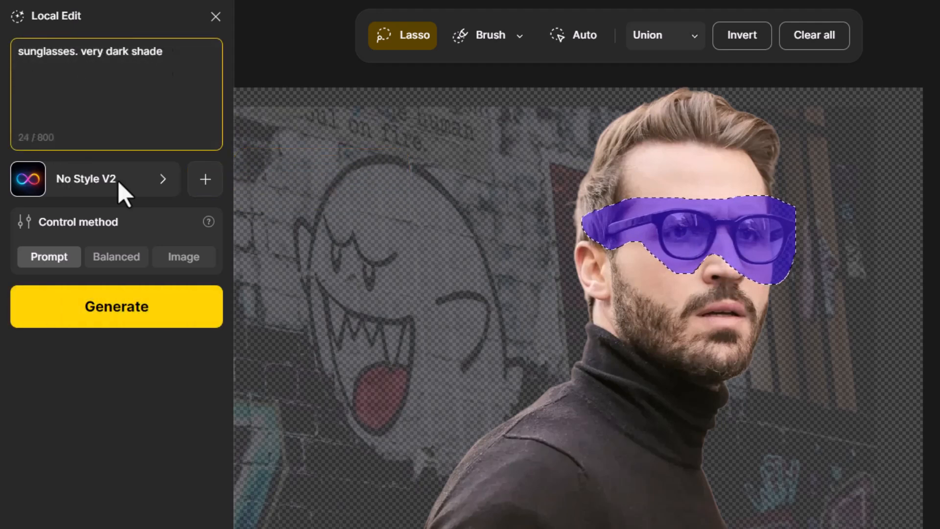
Set the Local Edit style to Realistic and the control method to Balanced, and generate the sunglasses variations.
{"action": "left_click", "coordinate": [71, 191]}
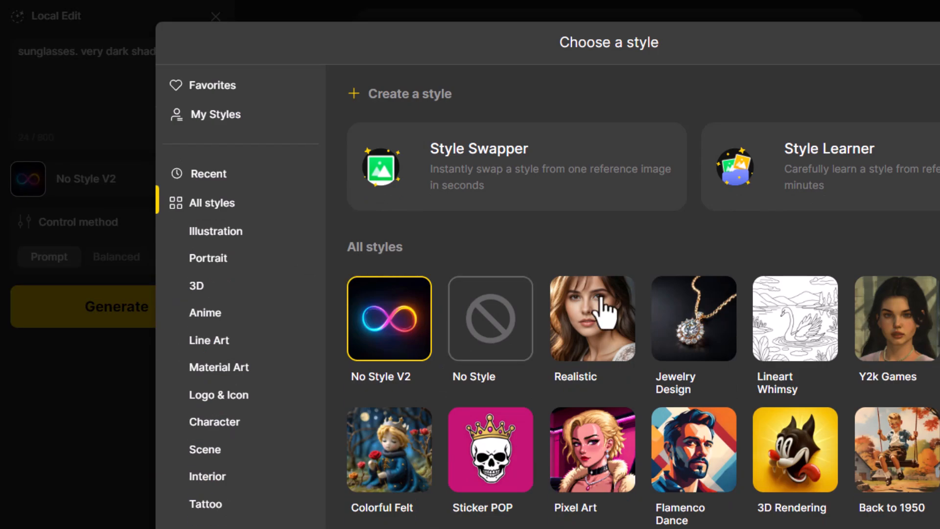
{"action": "left_click", "coordinate": [605, 313]}
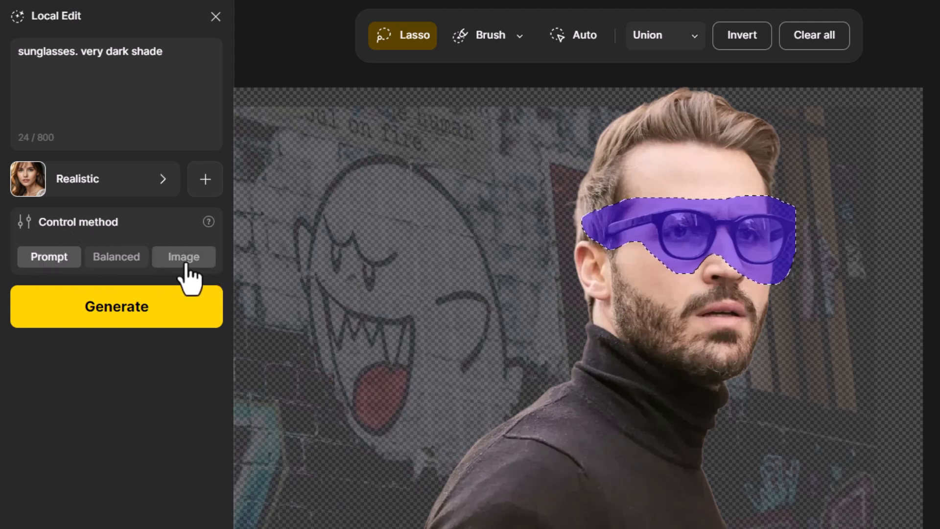
{"action": "left_click", "coordinate": [107, 265]}
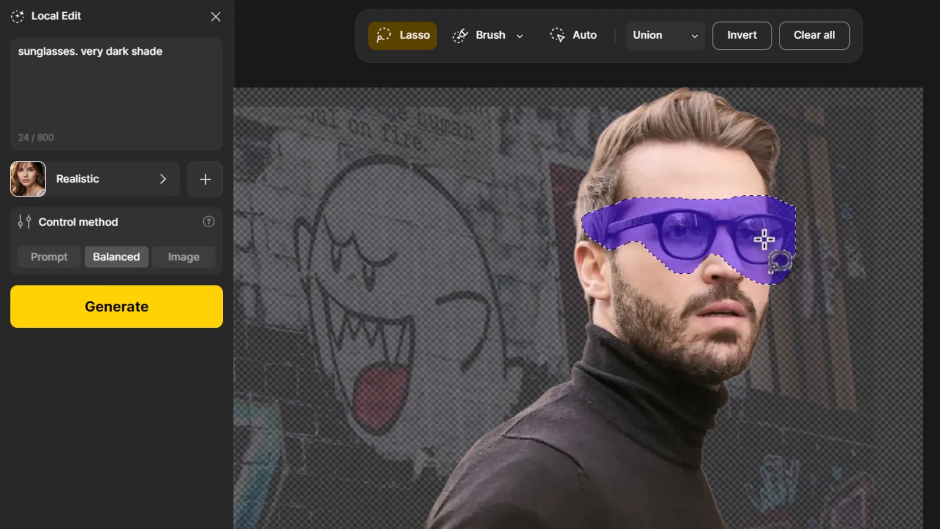
{"action": "left_click", "coordinate": [87, 327]}
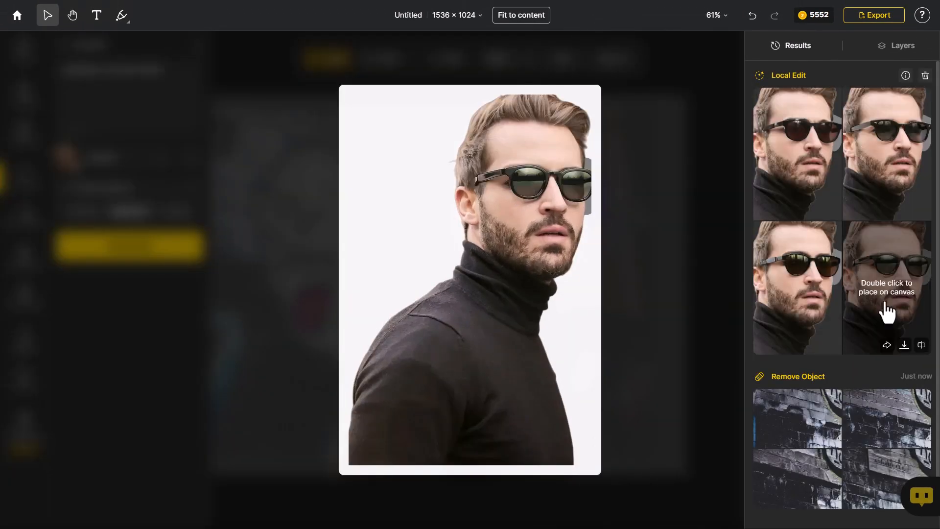
Place the fourth dark sunglasses result on the canvas and hide the Man layer beneath it.
{"action": "double_click", "coordinate": [896, 291]}
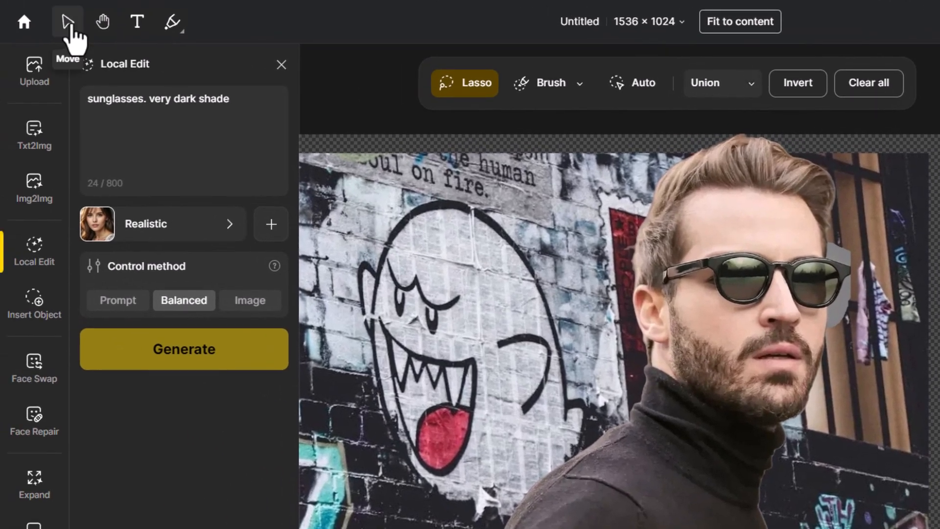
{"action": "left_click", "coordinate": [69, 38]}
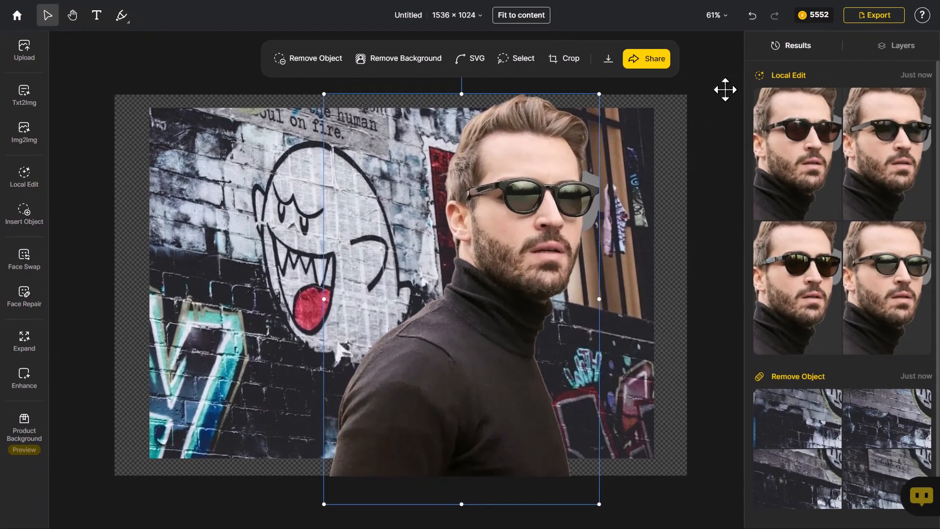
{"action": "left_click", "coordinate": [900, 46]}
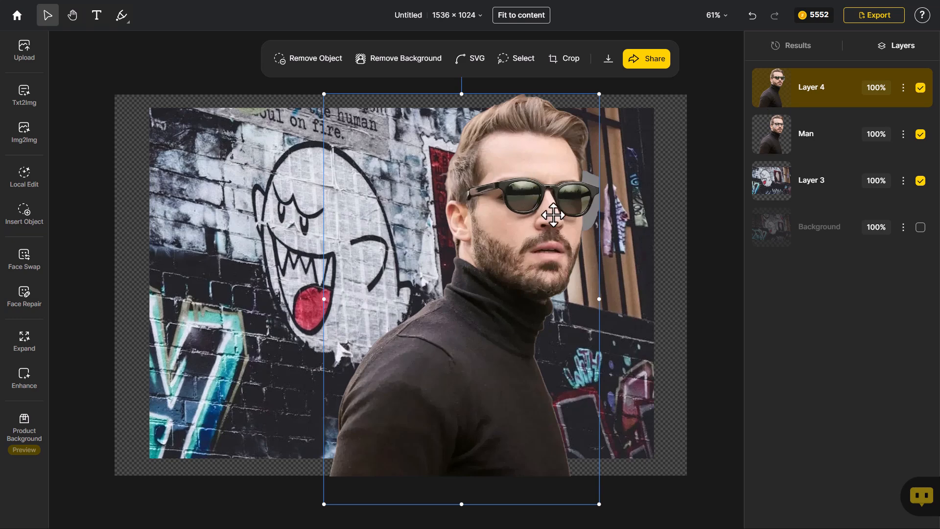
{"action": "left_click", "coordinate": [921, 136]}
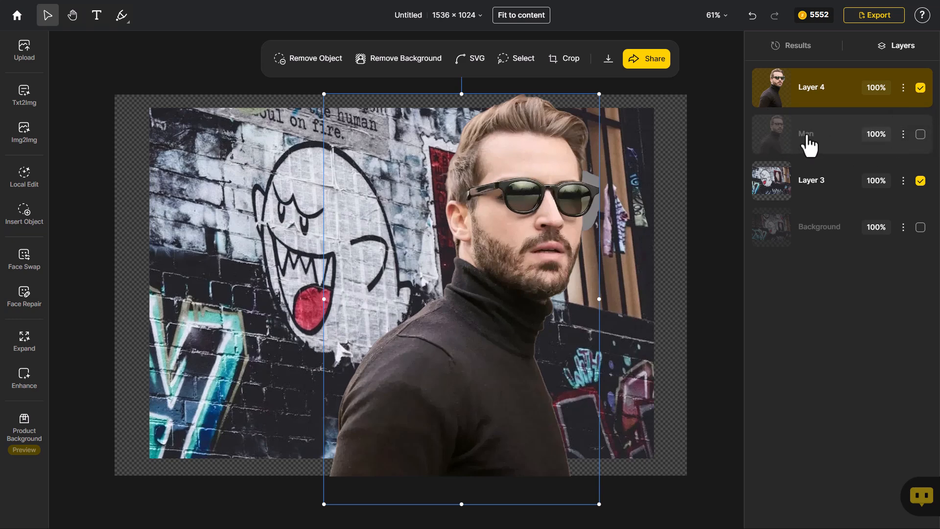
Lasso and erase the leftover grey patch beside the sunglasses on Layer 4, and show the Man layer again.
{"action": "left_click", "coordinate": [509, 59]}
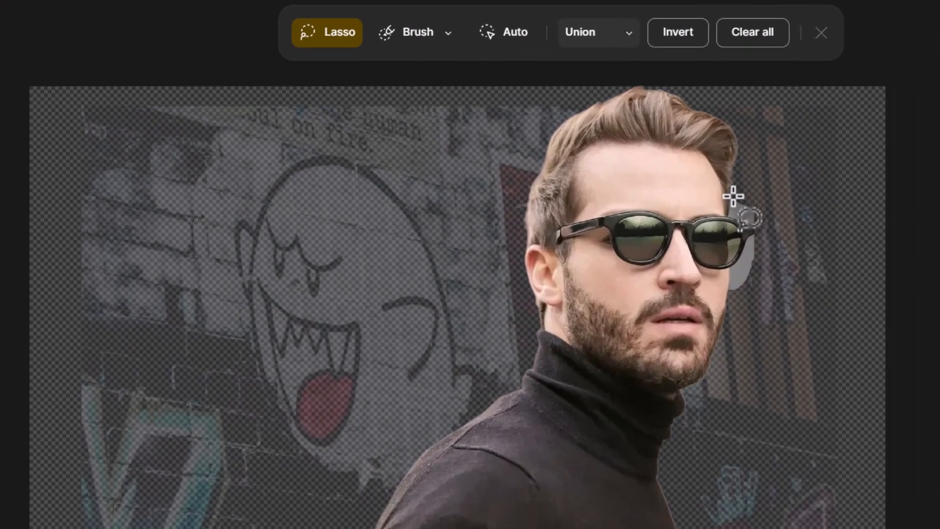
{"action": "left_click_drag", "start_coordinate": [586, 165], "coordinate": [584, 180]}
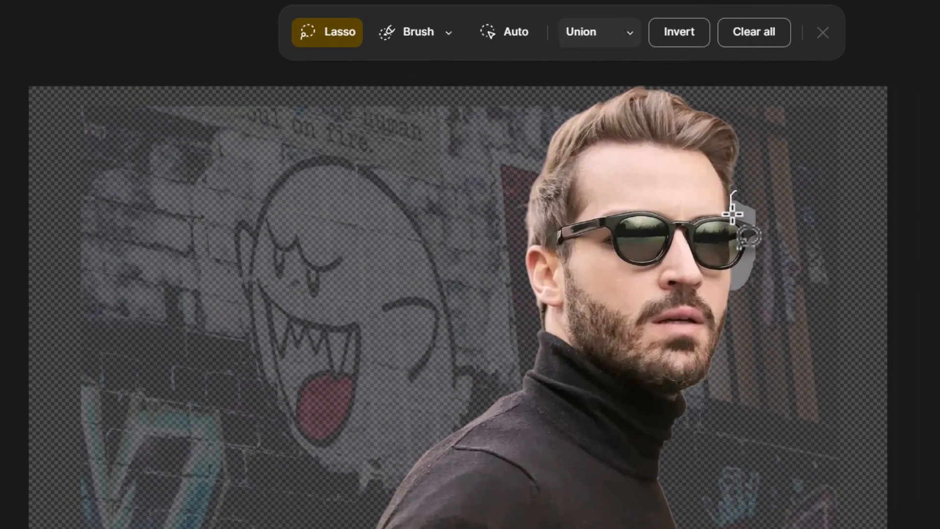
{"action": "mouse_move", "coordinate": [735, 221]}
{"action": "left_mouse_down"}
{"action": "mouse_move", "coordinate": [760, 235]}
{"action": "mouse_move", "coordinate": [733, 271]}
{"action": "mouse_move", "coordinate": [775, 247]}
{"action": "mouse_move", "coordinate": [738, 188]}
{"action": "left_mouse_up"}
{"action": "left_click", "coordinate": [735, 96]}
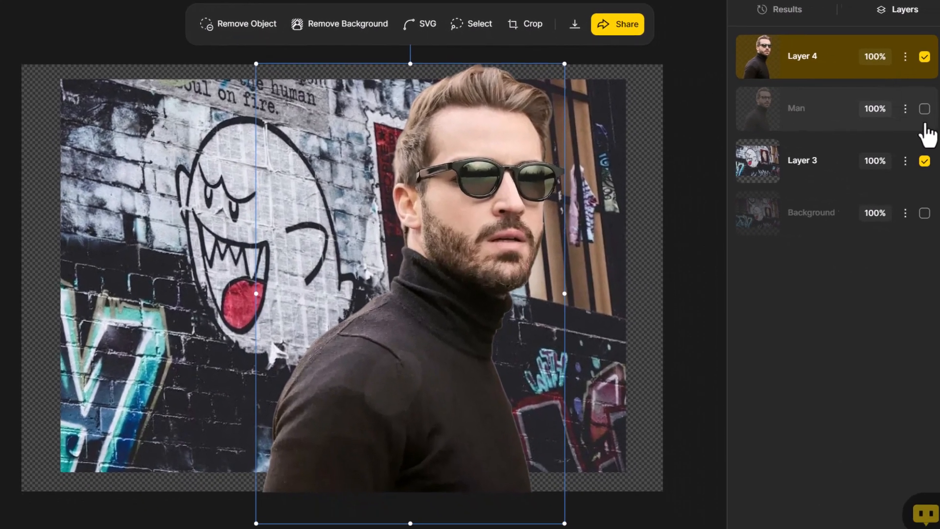
{"action": "left_click", "coordinate": [925, 108]}
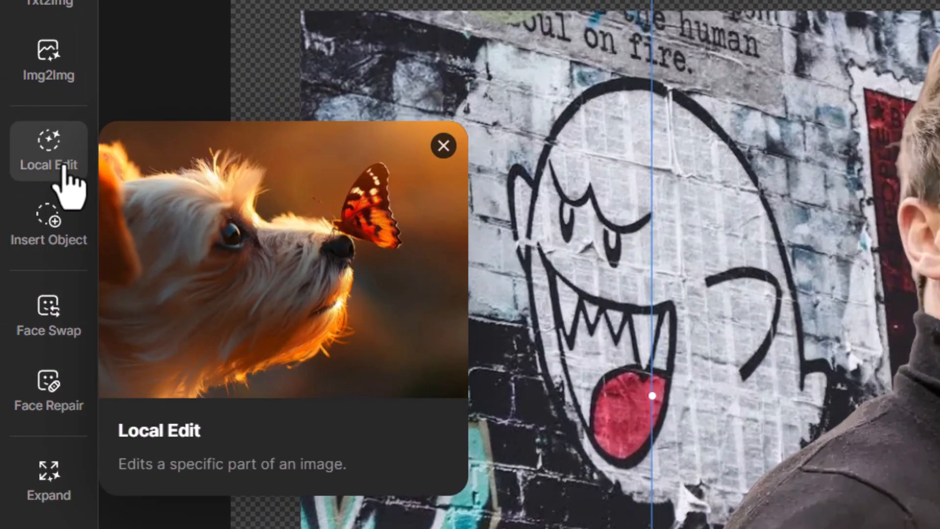
Brush a Local Edit mask over the man's beard and below his chin, and generate "a really long beard".
{"action": "left_click", "coordinate": [63, 169]}
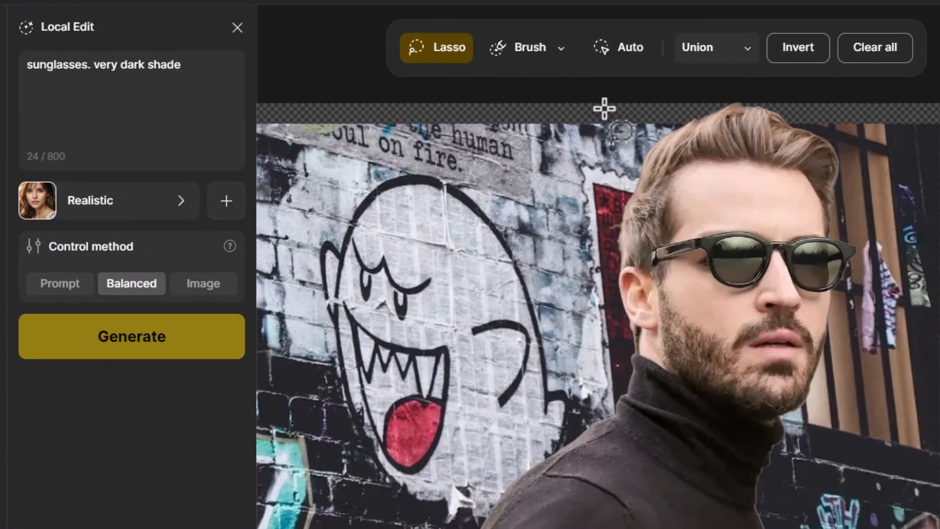
{"action": "left_click", "coordinate": [531, 49]}
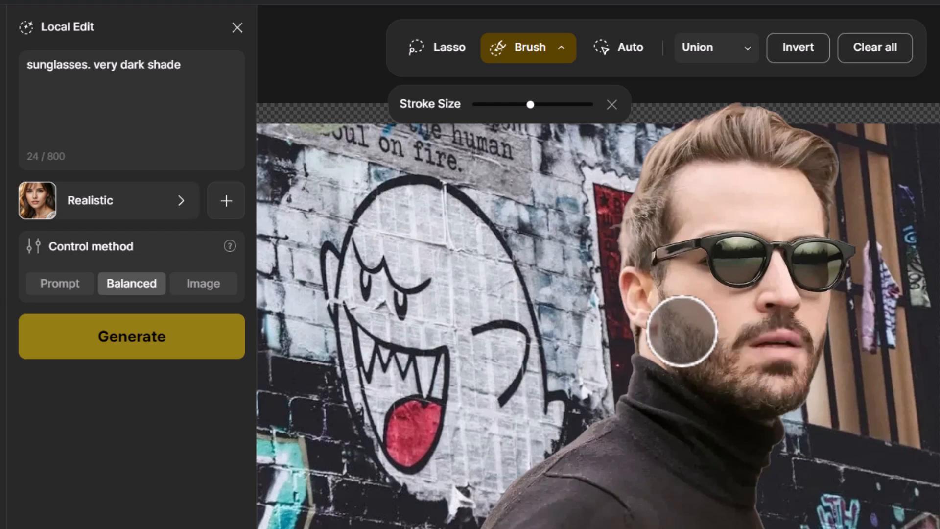
{"action": "mouse_move", "coordinate": [664, 296]}
{"action": "left_mouse_down"}
{"action": "mouse_move", "coordinate": [754, 420]}
{"action": "mouse_move", "coordinate": [705, 435]}
{"action": "mouse_move", "coordinate": [802, 436]}
{"action": "mouse_move", "coordinate": [822, 353]}
{"action": "mouse_move", "coordinate": [726, 444]}
{"action": "mouse_move", "coordinate": [747, 453]}
{"action": "mouse_move", "coordinate": [787, 413]}
{"action": "mouse_move", "coordinate": [773, 465]}
{"action": "left_mouse_up"}
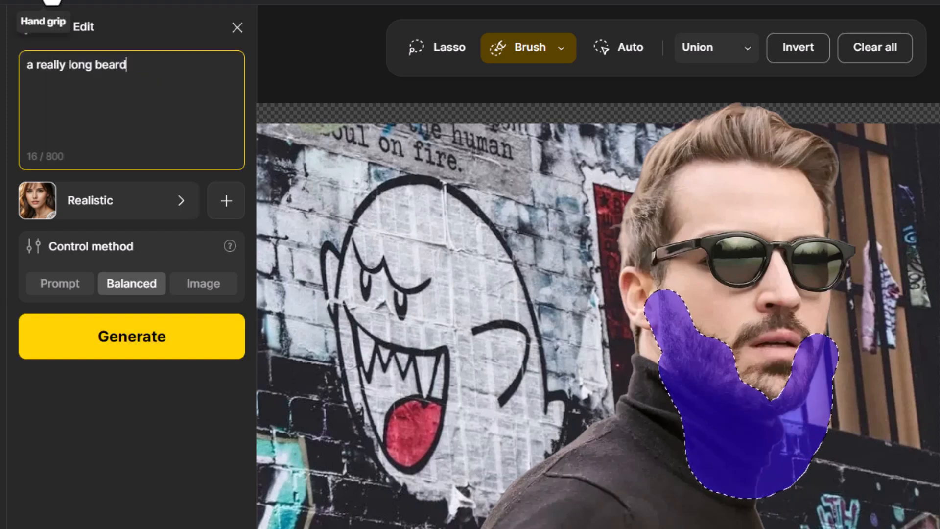
{"action": "left_click", "coordinate": [149, 345]}
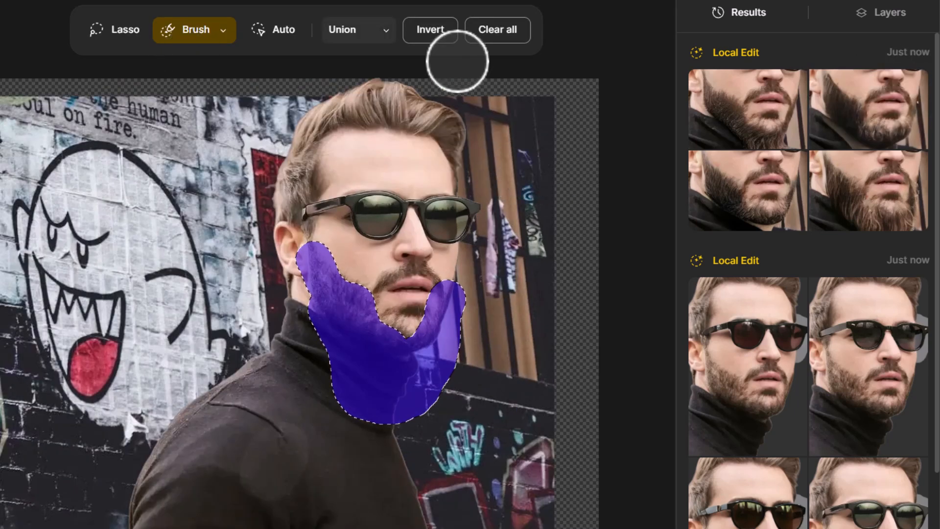
Clear the beard mask and auto-select the sunglasses and the hair together in Union mode.
{"action": "left_click", "coordinate": [493, 34]}
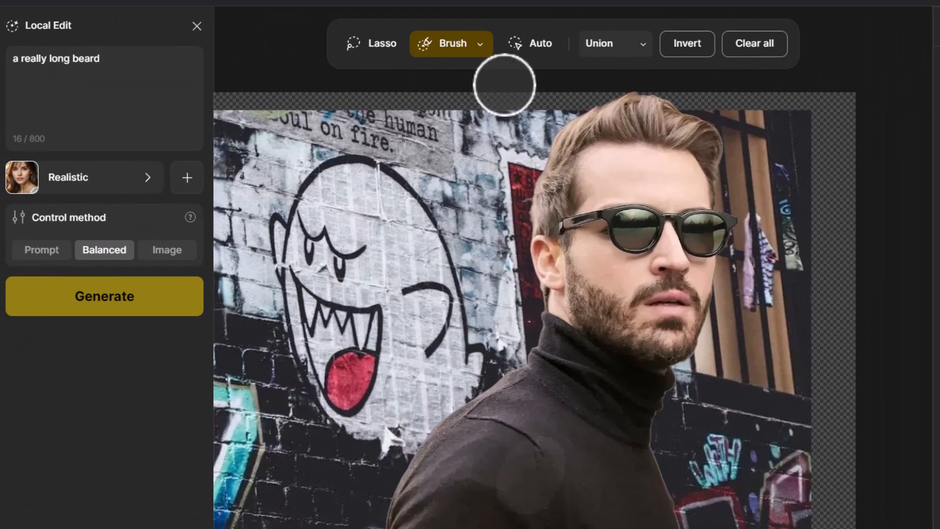
{"action": "left_click", "coordinate": [534, 46]}
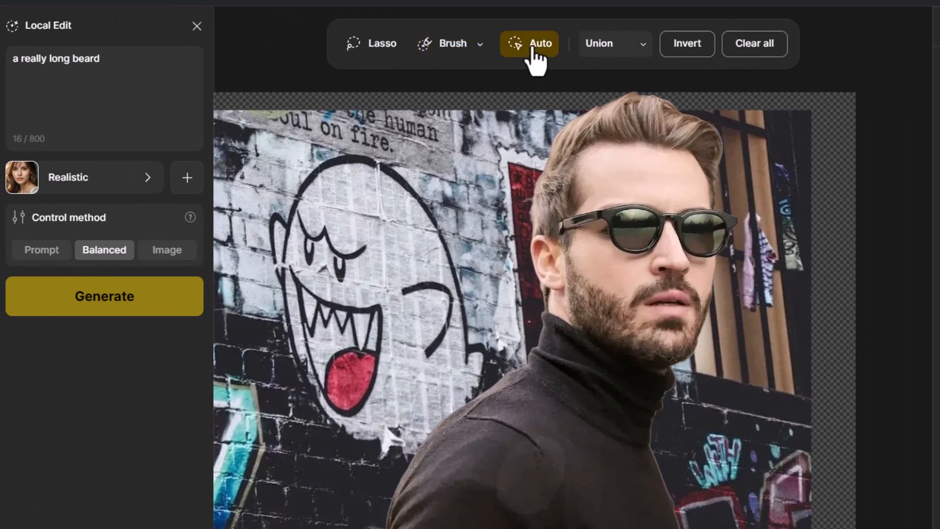
{"action": "left_click", "coordinate": [644, 236]}
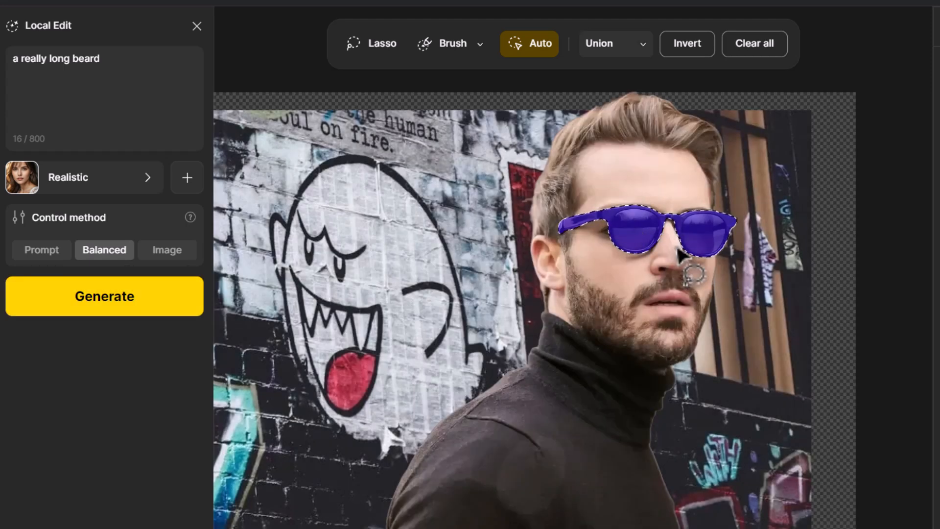
{"action": "left_click", "coordinate": [640, 46]}
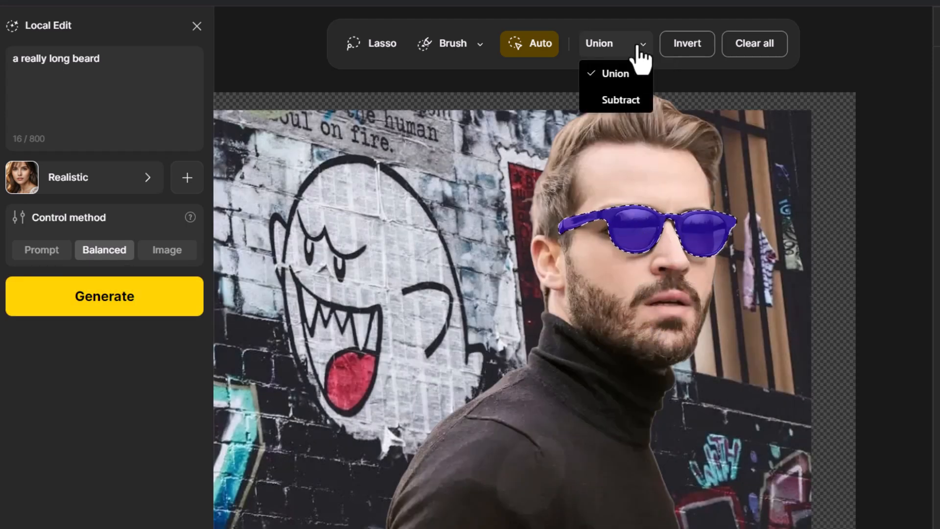
{"action": "left_click", "coordinate": [618, 75]}
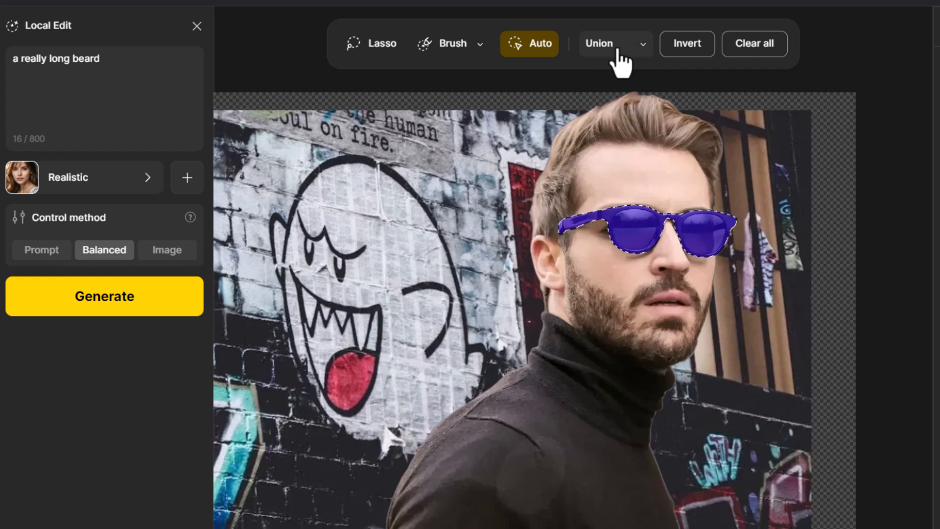
{"action": "left_click", "coordinate": [630, 123]}
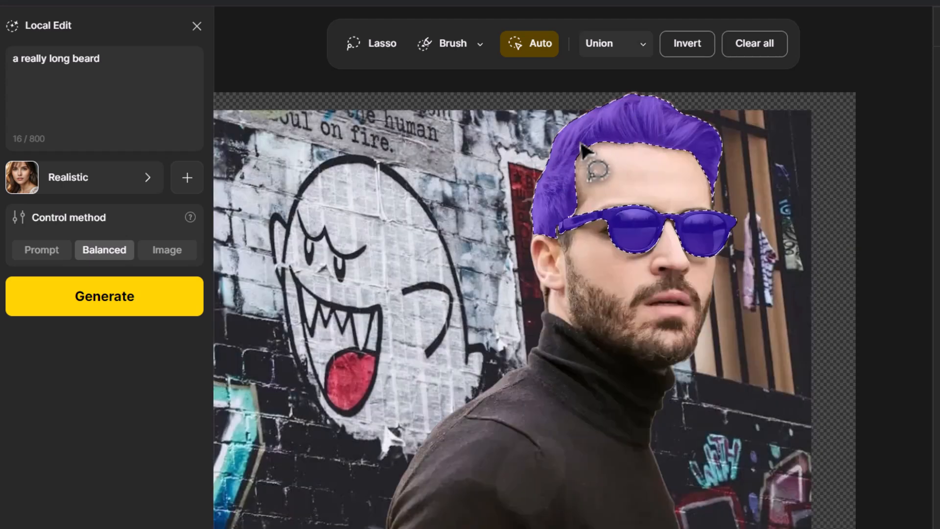
Subtract the sunglasses from the selection and generate a Local Edit of the hair with the prompt "rainbow colored hair".
{"action": "left_click", "coordinate": [630, 56]}
{"action": "left_click", "coordinate": [619, 101]}
{"action": "left_click", "coordinate": [651, 244]}
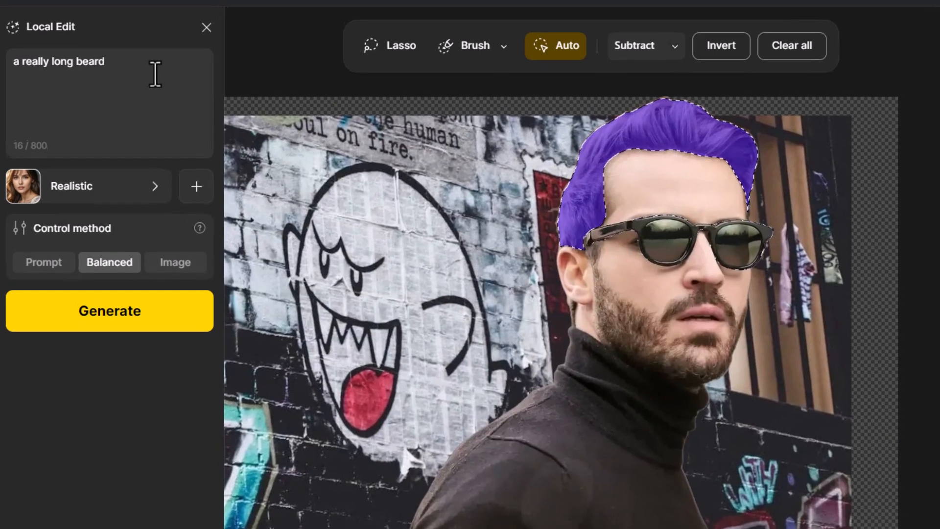
{"action": "double_click", "coordinate": [88, 58]}
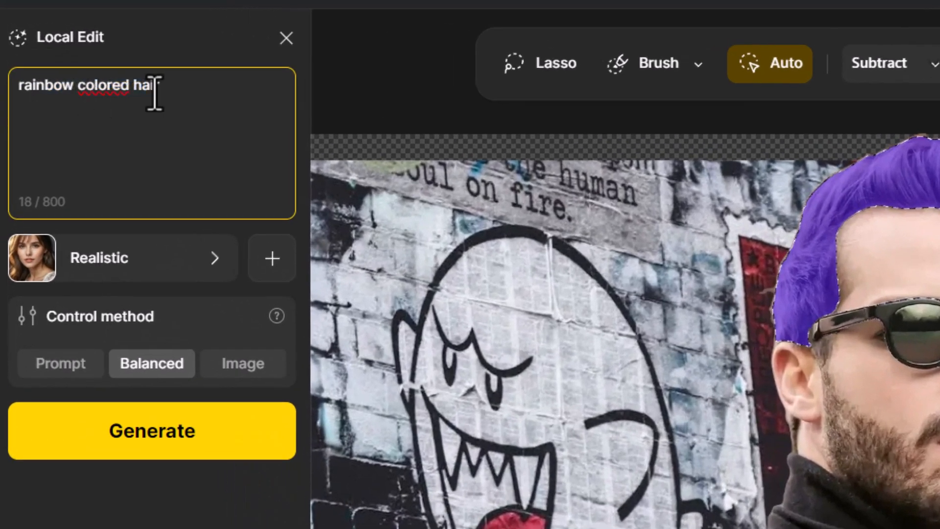
{"action": "left_click", "coordinate": [139, 441]}
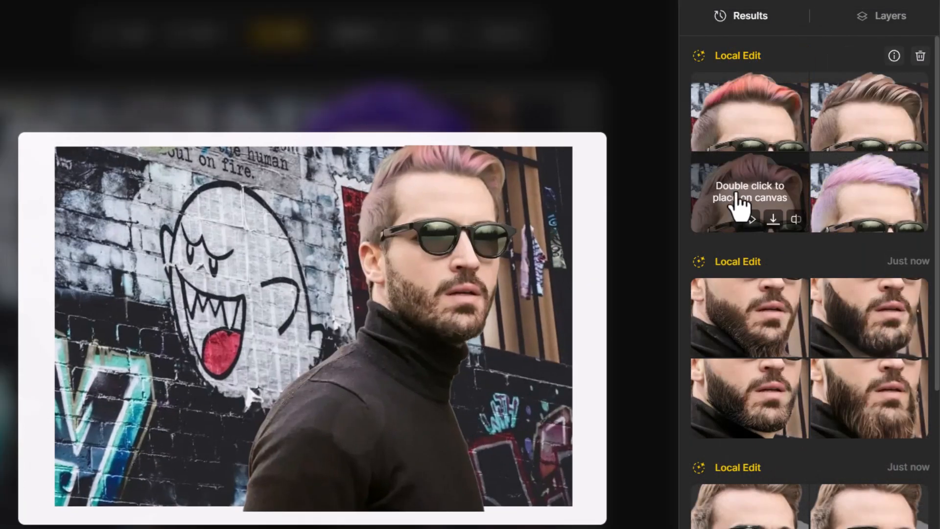
Place the fourth hair result, with pink and lilac tones, on the canvas and hide its layer, Layer 5.
{"action": "double_click", "coordinate": [861, 203]}
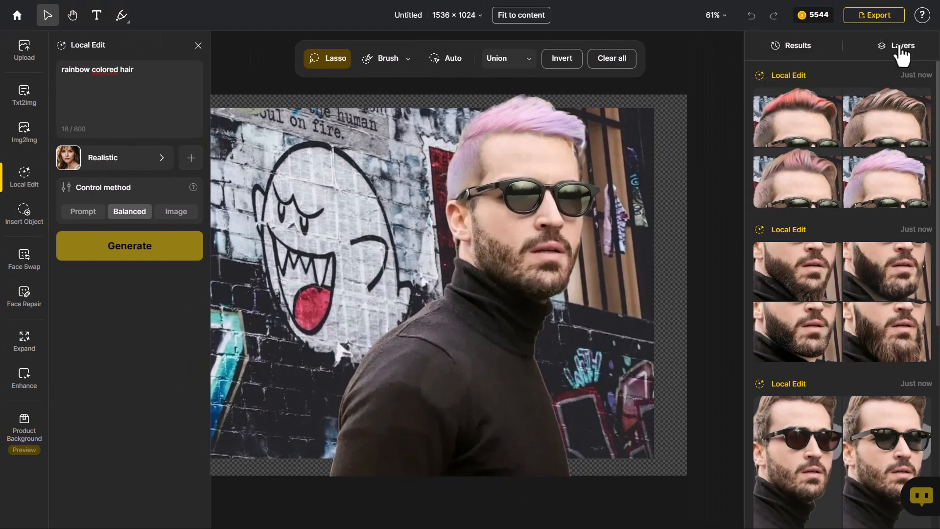
{"action": "left_click", "coordinate": [893, 24]}
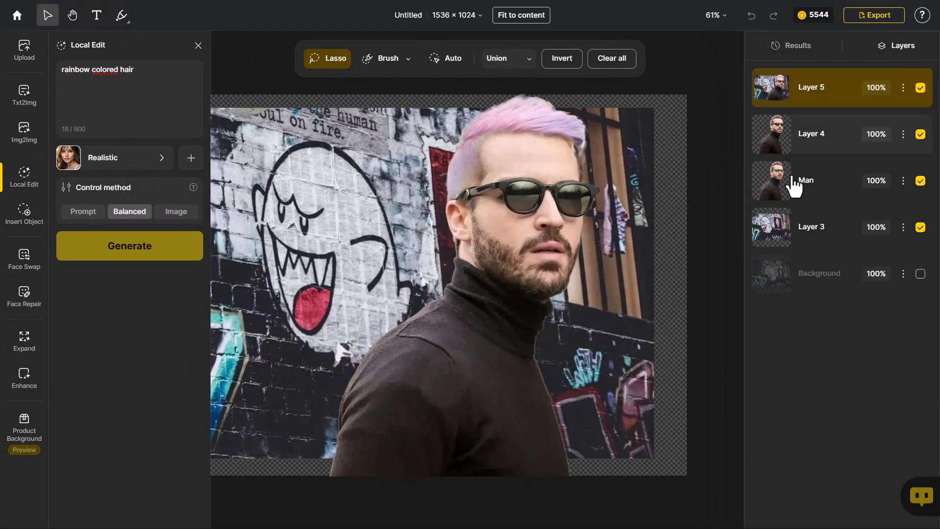
{"action": "left_click", "coordinate": [920, 88]}
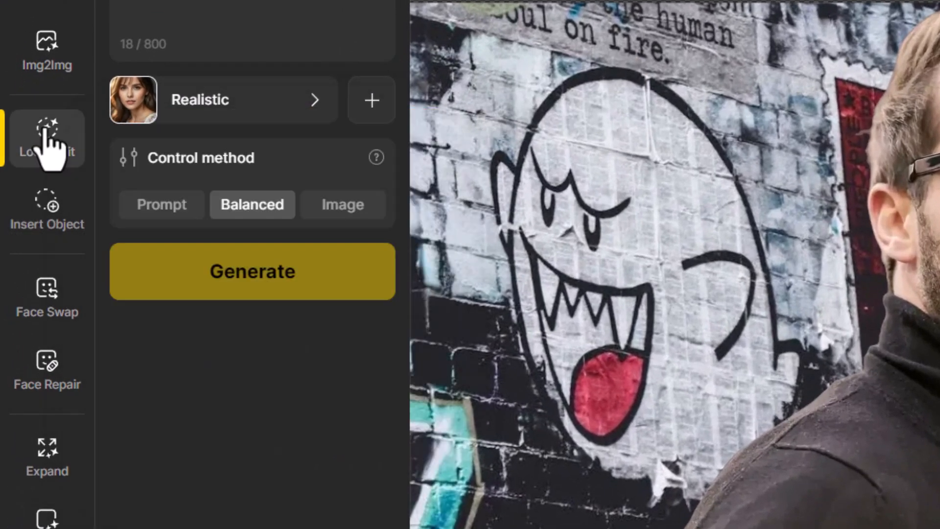
Start Insert Object and upload the hummingbird photo pexels-pixabay-349758.jpg as the reference object.
{"action": "left_click", "coordinate": [50, 207]}
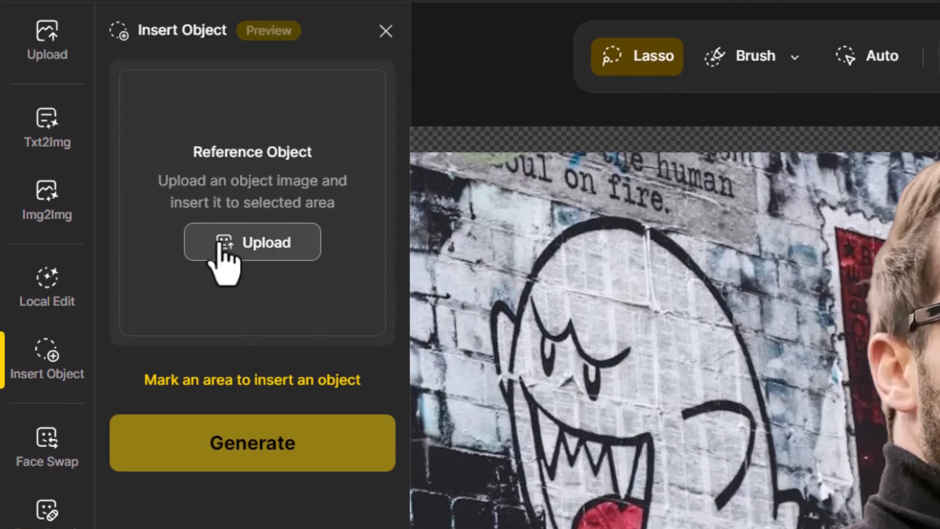
{"action": "left_click", "coordinate": [248, 252]}
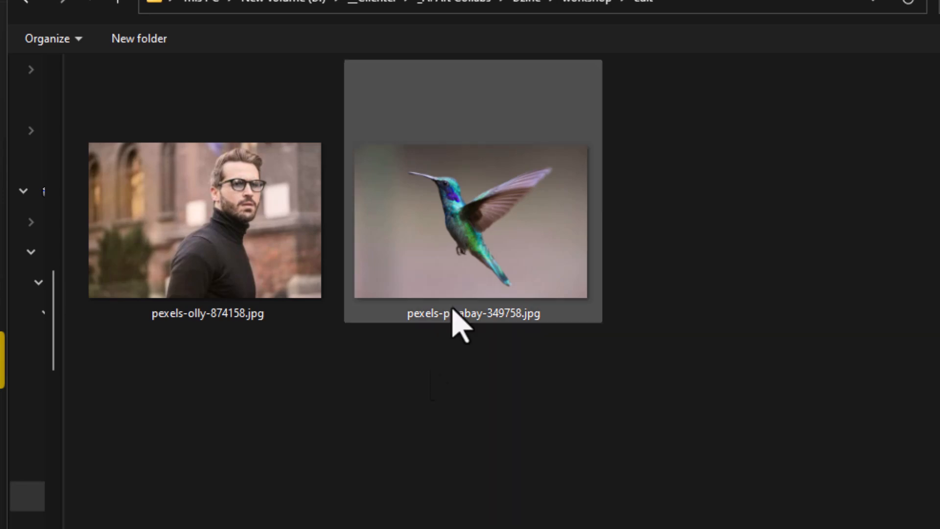
{"action": "left_click", "coordinate": [448, 193]}
{"action": "double_click", "coordinate": [448, 194]}
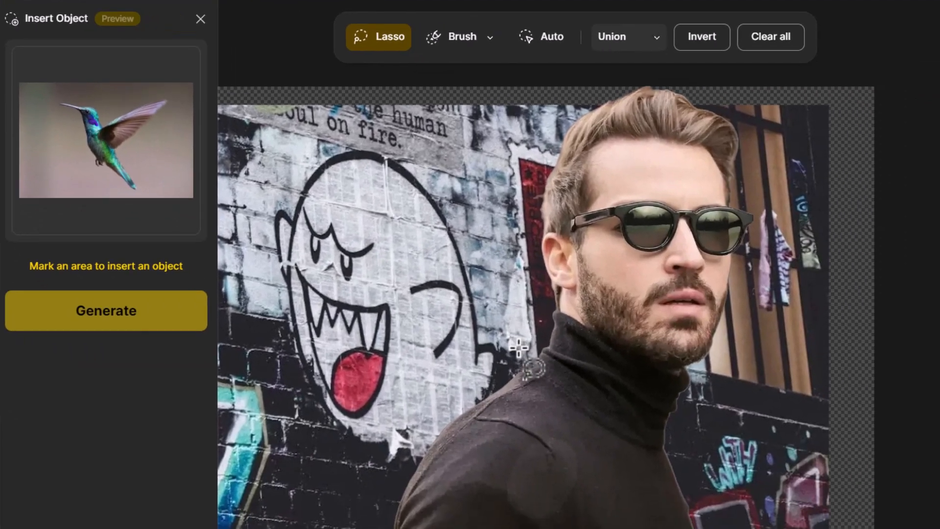
Generate the hummingbird in a lassoed area over the ghost graffiti and place the third result on the canvas.
{"action": "left_click_drag", "start_coordinate": [823, 490], "coordinate": [747, 392]}
{"action": "mouse_move", "coordinate": [455, 275]}
{"action": "left_mouse_down"}
{"action": "mouse_move", "coordinate": [315, 236]}
{"action": "mouse_move", "coordinate": [359, 346]}
{"action": "mouse_move", "coordinate": [460, 387]}
{"action": "mouse_move", "coordinate": [520, 362]}
{"action": "left_mouse_up"}
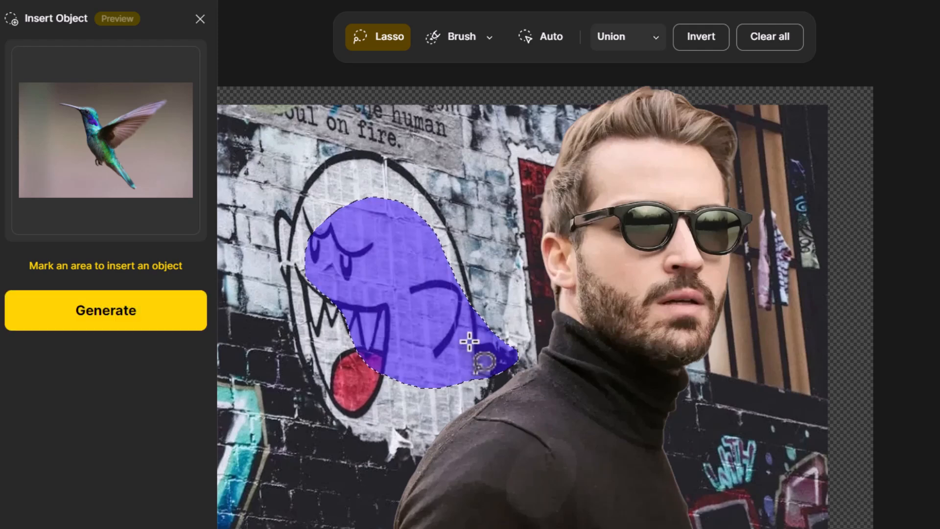
{"action": "left_click", "coordinate": [96, 312]}
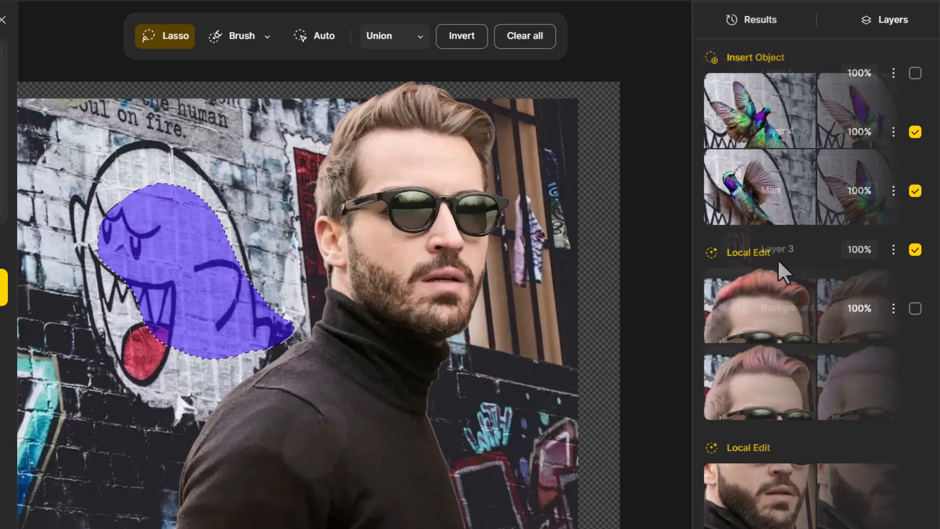
{"action": "mouse_move", "coordinate": [767, 142]}
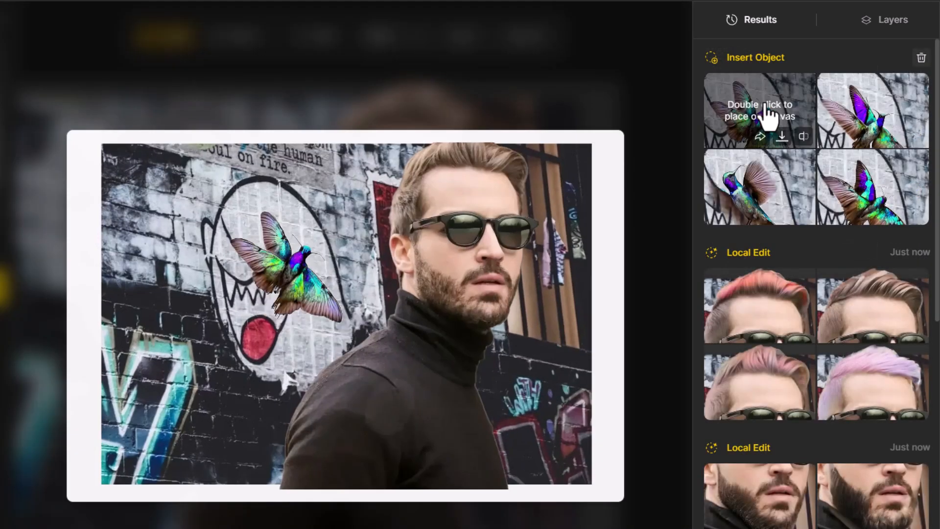
{"action": "double_click", "coordinate": [769, 188]}
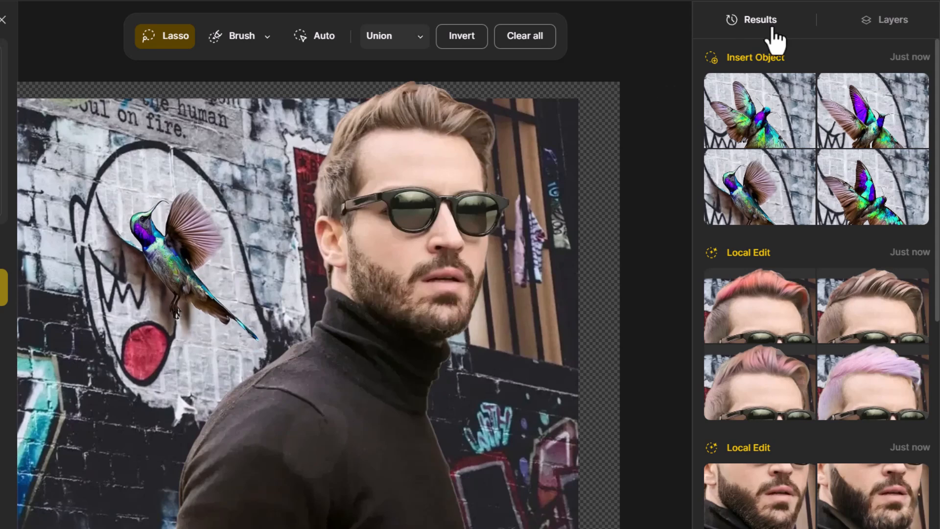
Hide the Man layer, Layer 3 and Layer 6, leaving only Layer 4 shown, and close Insert Object.
{"action": "left_click", "coordinate": [886, 21]}
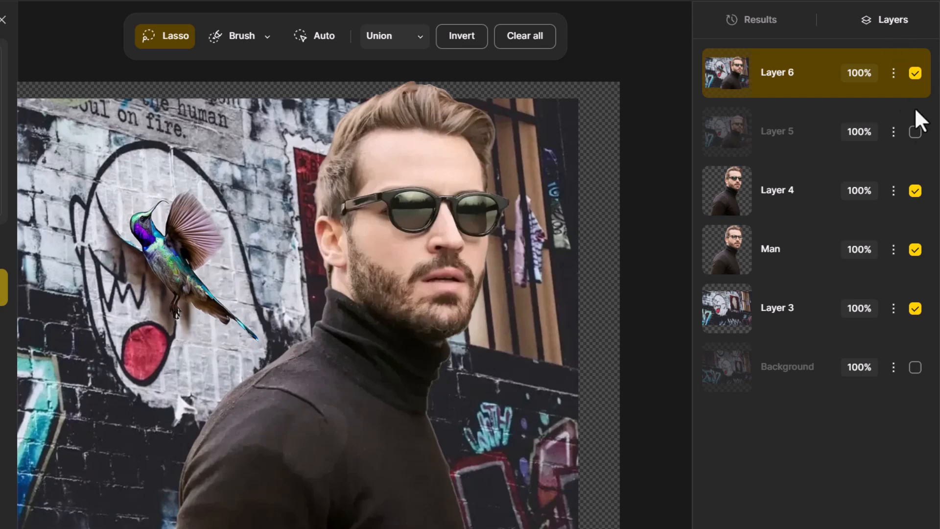
{"action": "left_click", "coordinate": [915, 250]}
{"action": "left_click", "coordinate": [915, 309]}
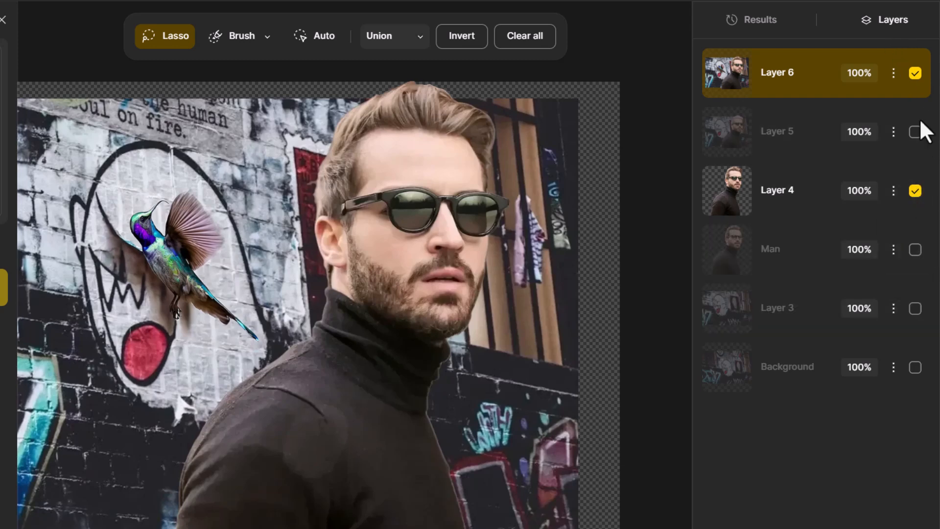
{"action": "left_click", "coordinate": [915, 73]}
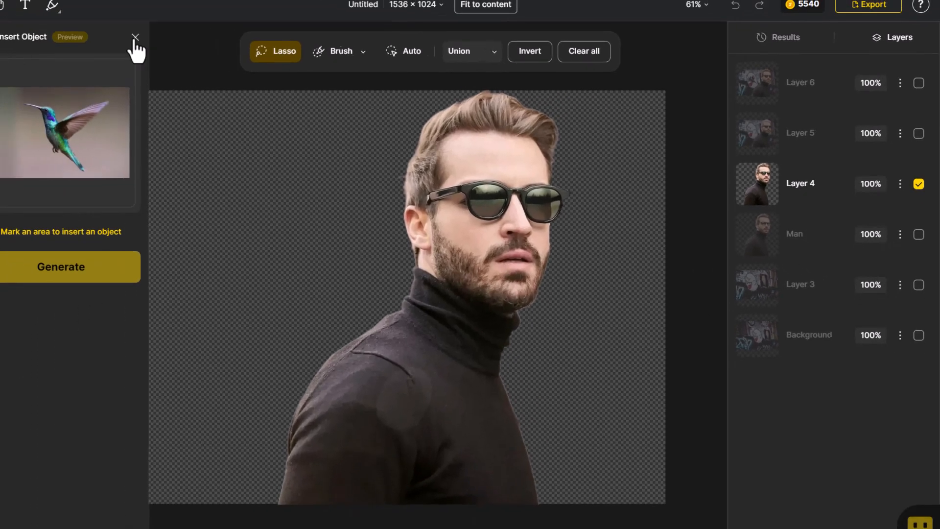
{"action": "left_click", "coordinate": [125, 37]}
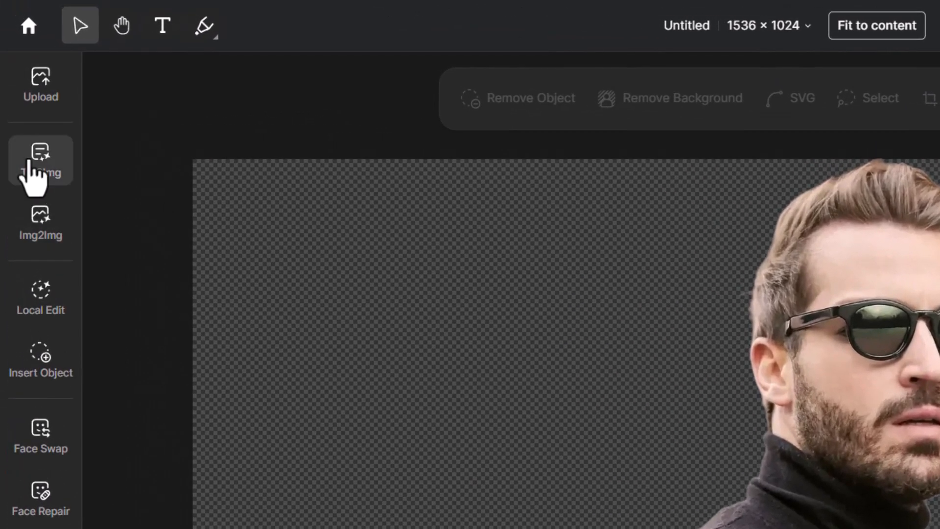
Generate text-to-image pictures from the prompt "ancient shaolin temple" in the FLUX.1 style.
{"action": "left_click", "coordinate": [35, 177]}
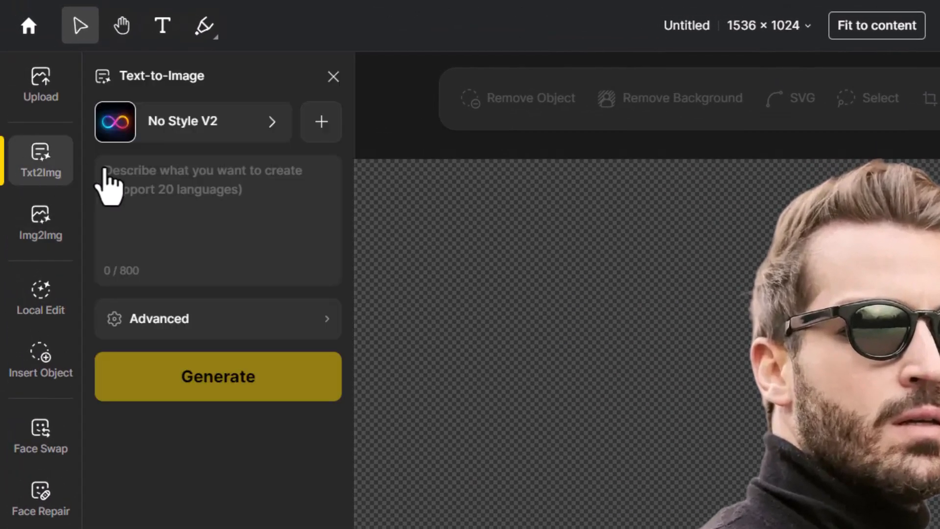
{"action": "left_click", "coordinate": [206, 132]}
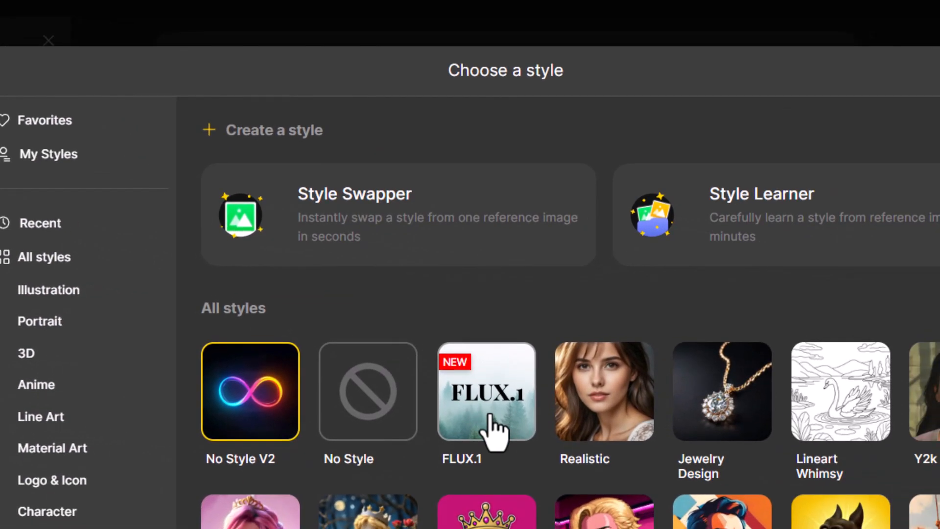
{"action": "left_click", "coordinate": [494, 428]}
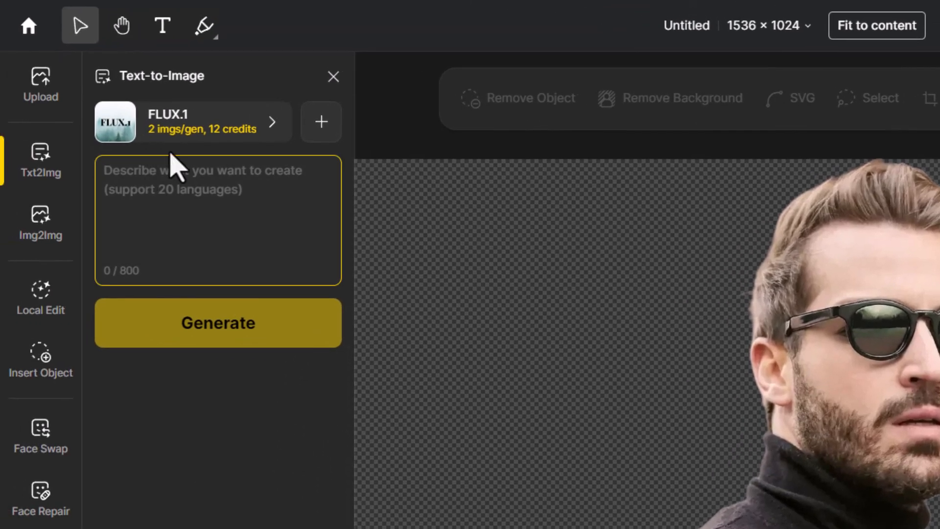
{"action": "type", "text": "ancient shaolin temple"}
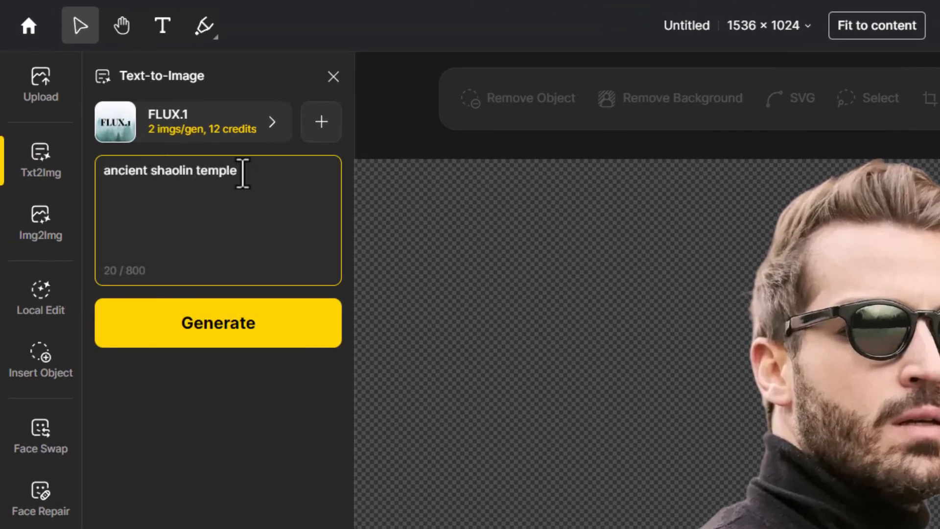
{"action": "left_click", "coordinate": [181, 336]}
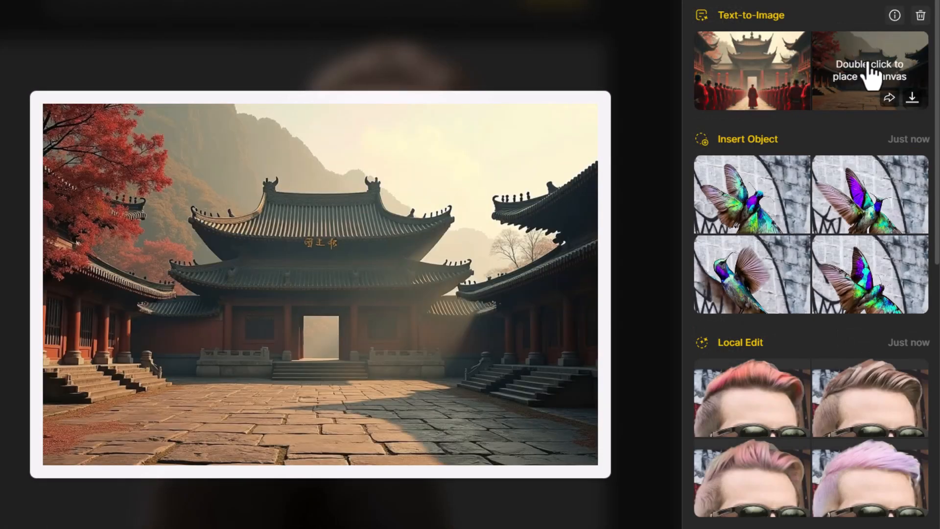
Place the second temple result, the empty courtyard, on the canvas and move its layer directly below Layer 4.
{"action": "double_click", "coordinate": [870, 73]}
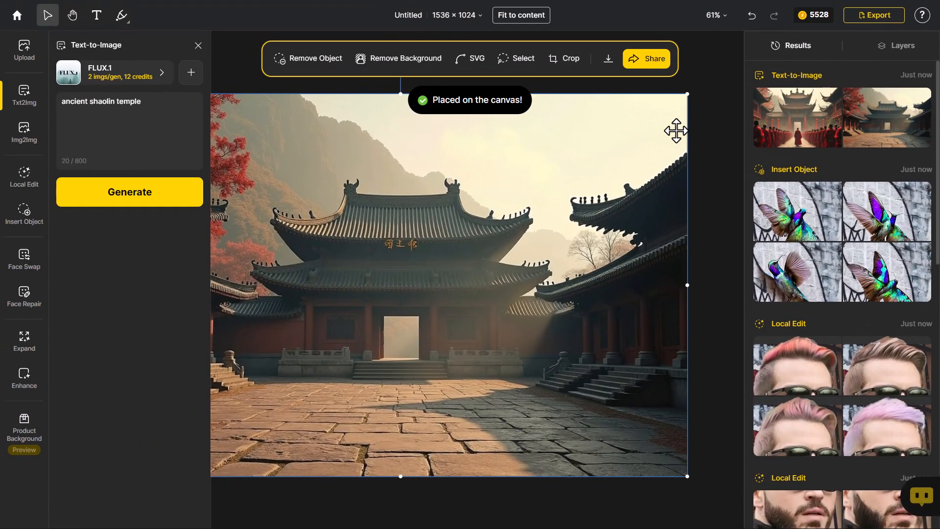
{"action": "left_click", "coordinate": [888, 55]}
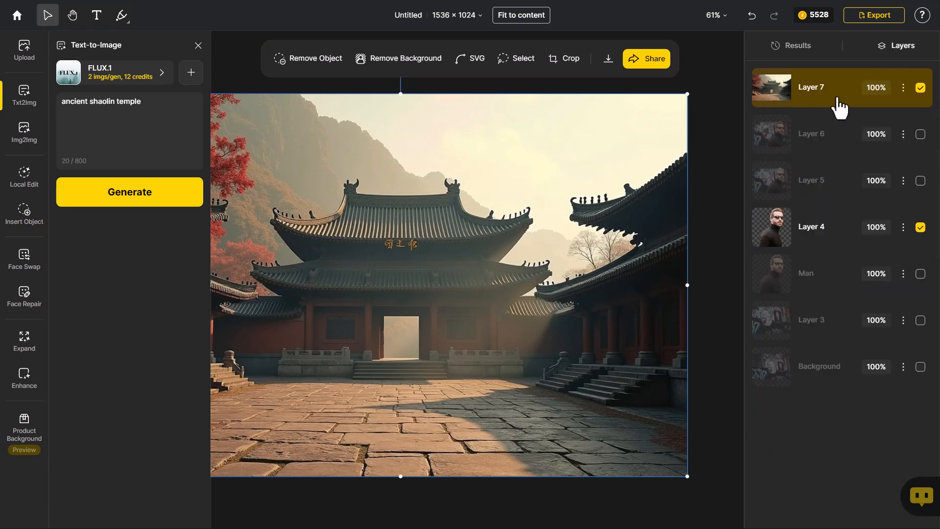
{"action": "left_click_drag", "start_coordinate": [829, 110], "coordinate": [823, 237]}
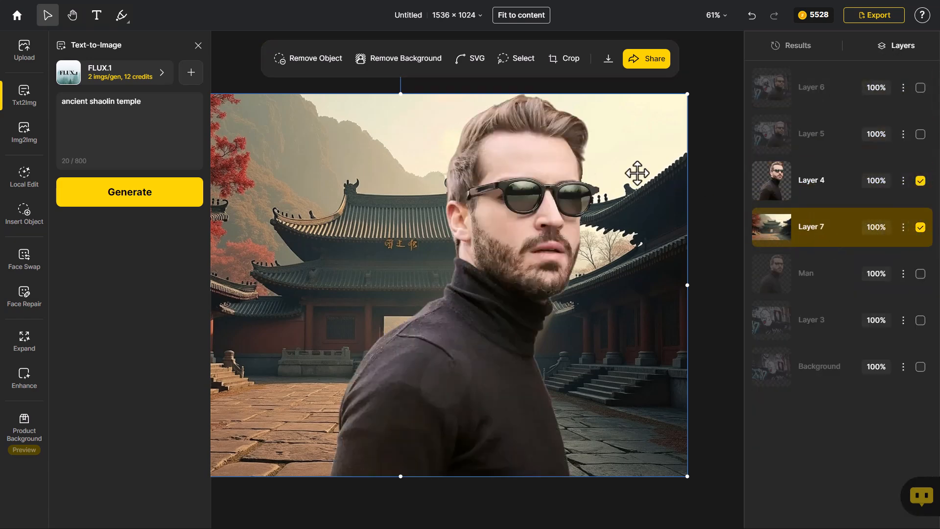
Close Text-to-Image and move the cut-out man toward the left half of the temple courtyard.
{"action": "left_click", "coordinate": [209, 69]}
{"action": "left_click", "coordinate": [197, 46]}
{"action": "left_click_drag", "start_coordinate": [528, 293], "coordinate": [419, 295]}
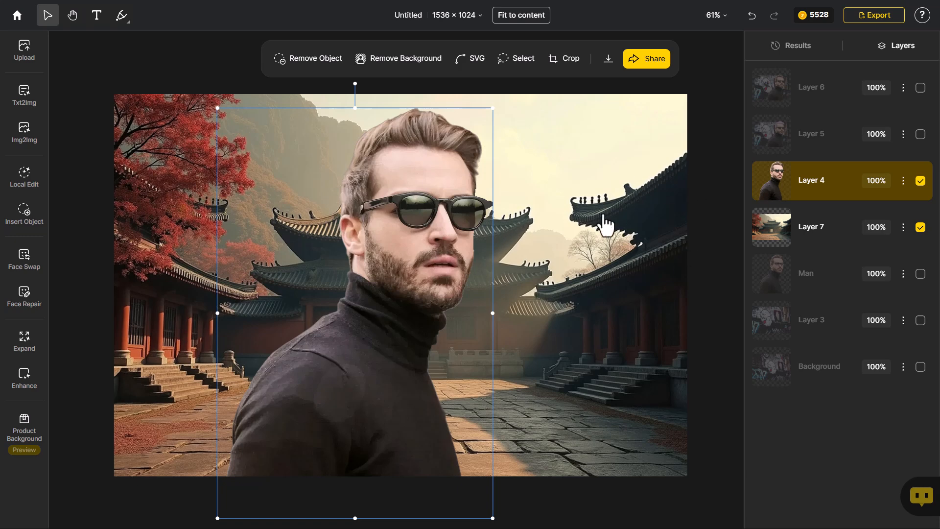
{"action": "mouse_move", "coordinate": [27, 139]}
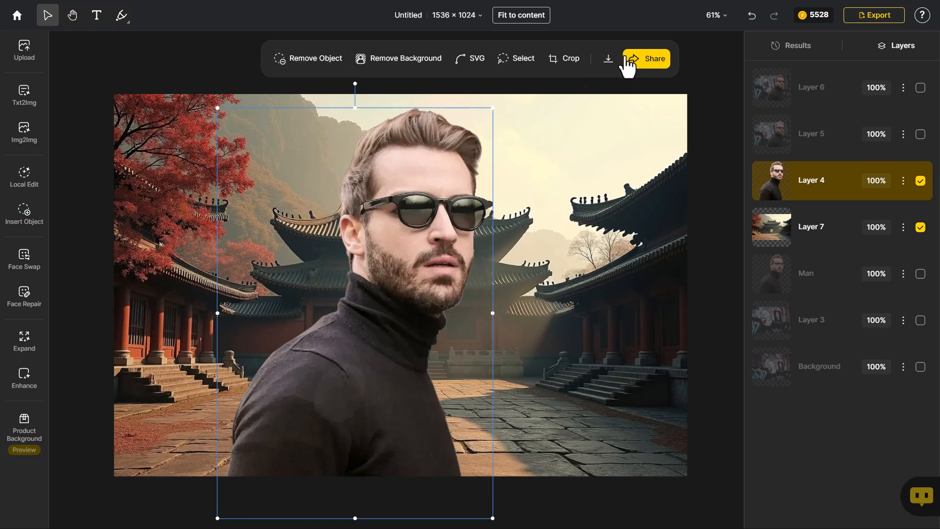
{"action": "left_click", "coordinate": [627, 137]}
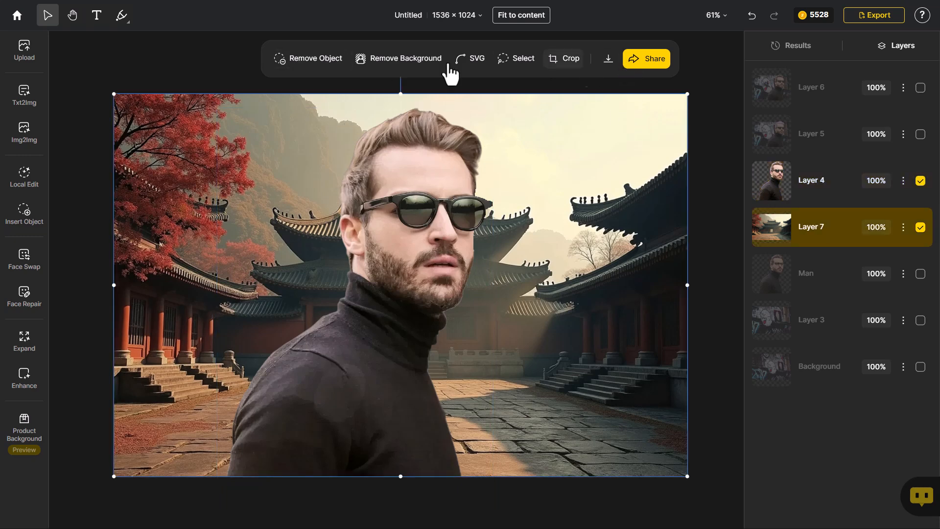
{"action": "left_click", "coordinate": [398, 188]}
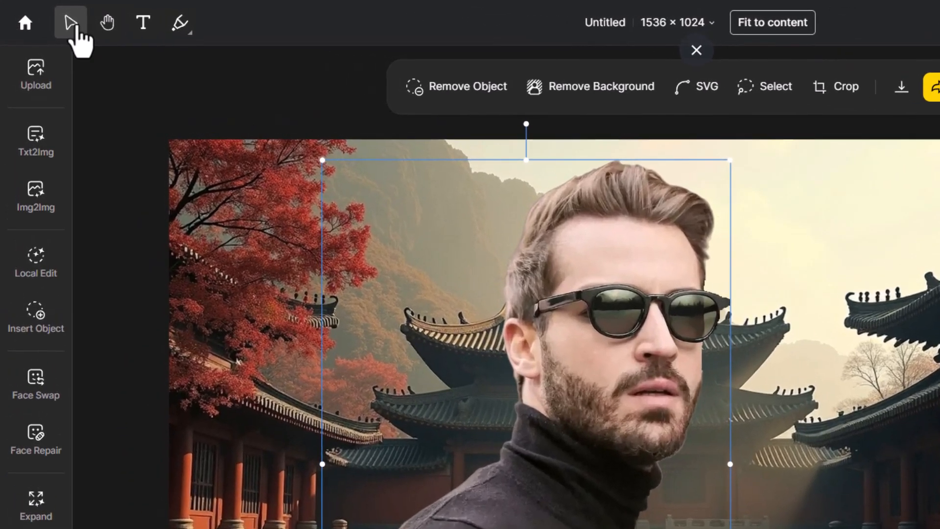
{"action": "left_click_drag", "start_coordinate": [537, 294], "coordinate": [537, 290]}
{"action": "left_click", "coordinate": [107, 29]}
{"action": "left_click_drag", "start_coordinate": [747, 444], "coordinate": [737, 418]}
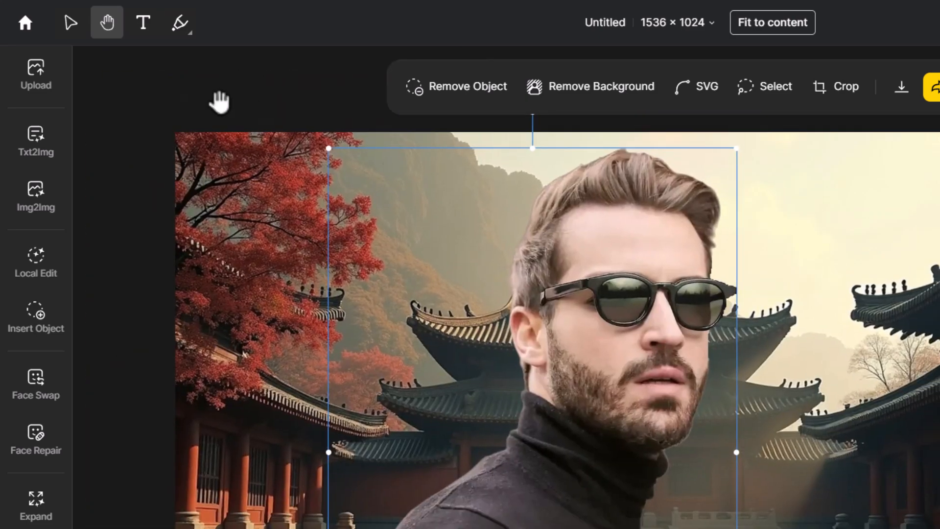
Sketch a cartoon head with collar lines in black on a blank drawing canvas and finish the drawing.
{"action": "left_click", "coordinate": [181, 29]}
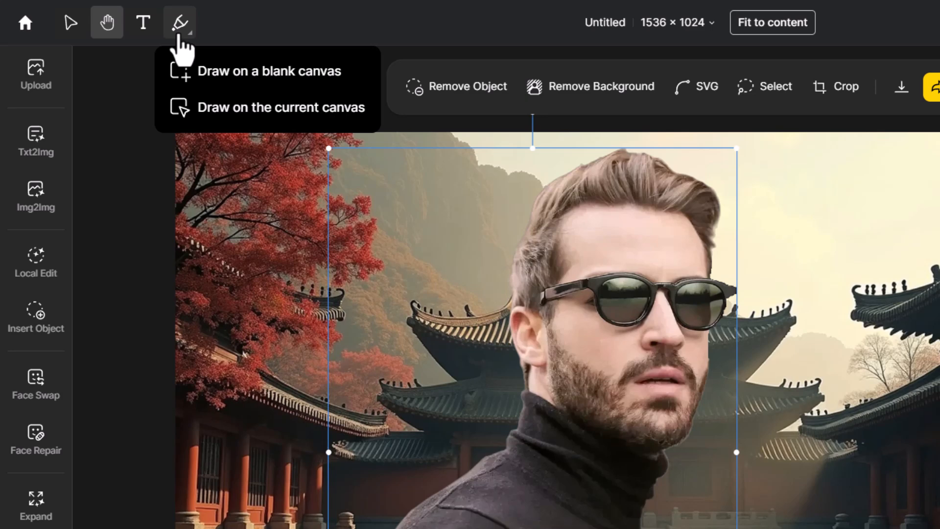
{"action": "left_click", "coordinate": [276, 74]}
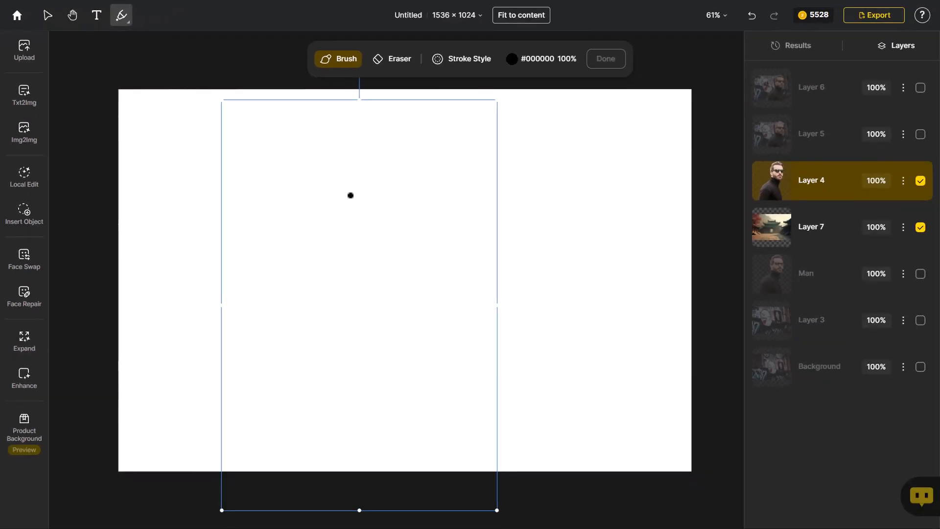
{"action": "left_click_drag", "start_coordinate": [362, 182], "coordinate": [348, 231]}
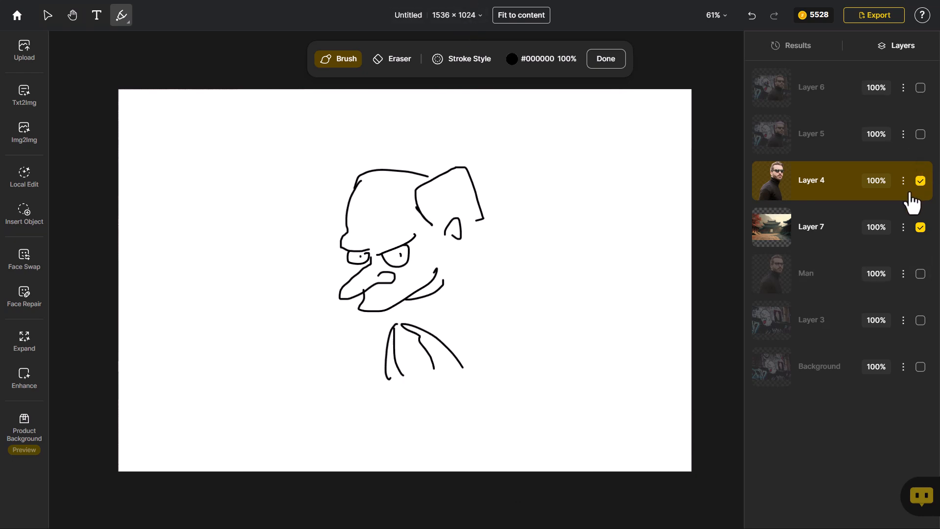
{"action": "left_click", "coordinate": [605, 59]}
Hide the cartoon sketch layer, Layer 8, and delete it.
{"action": "left_click", "coordinate": [812, 91]}
{"action": "left_click", "coordinate": [921, 88]}
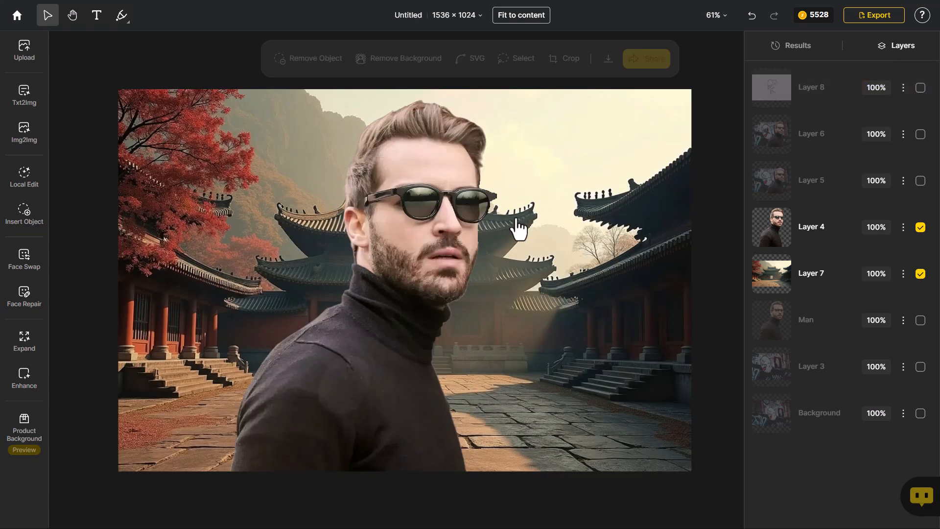
{"action": "left_click", "coordinate": [903, 88]}
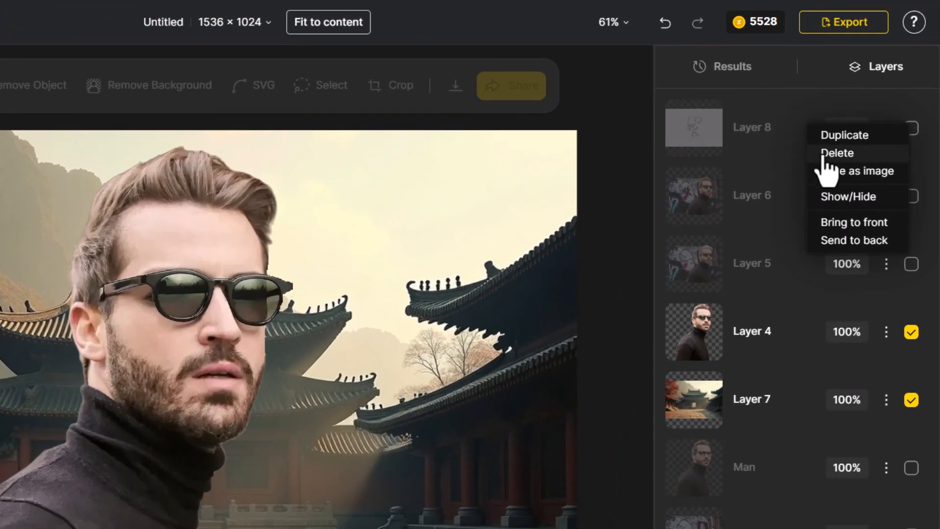
{"action": "left_click", "coordinate": [823, 155]}
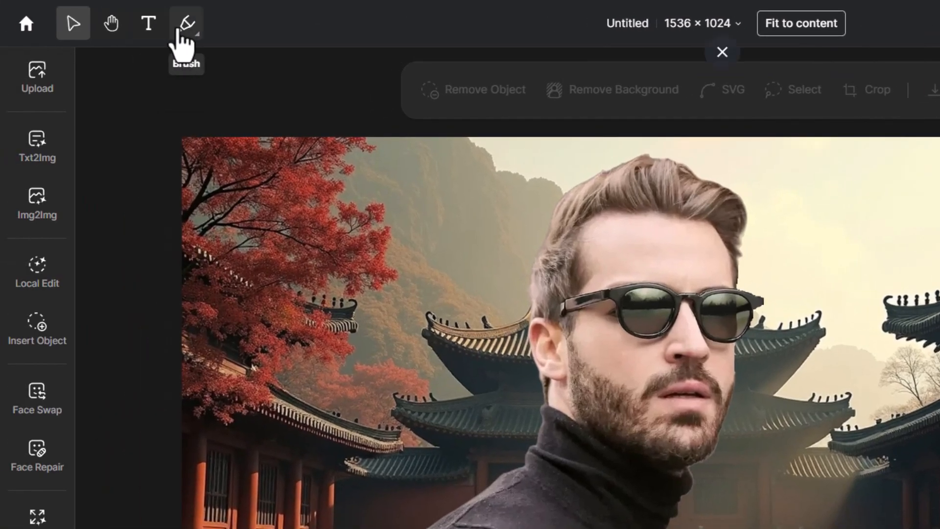
Draw on the current canvas with the black brush: a jagged star-like outline beside the red tree and a long curved line below it.
{"action": "left_click", "coordinate": [183, 35]}
{"action": "left_click", "coordinate": [255, 118]}
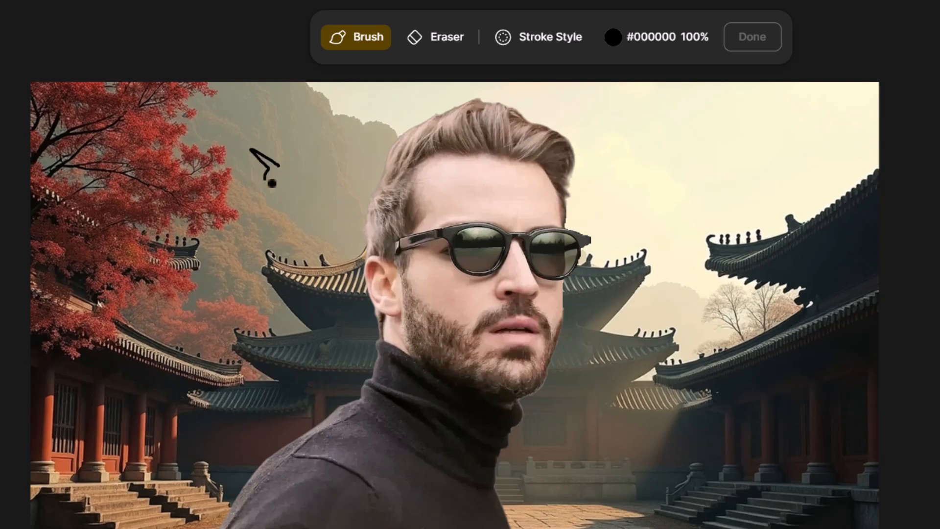
{"action": "left_click_drag", "start_coordinate": [323, 189], "coordinate": [309, 128]}
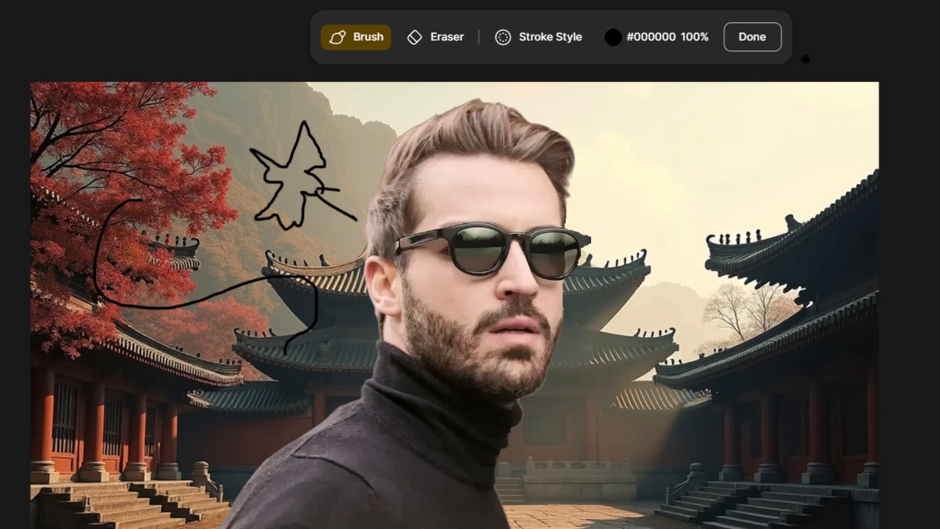
Erase the long curved line from the drawing and enlarge the eraser's stroke size.
{"action": "left_click", "coordinate": [431, 43]}
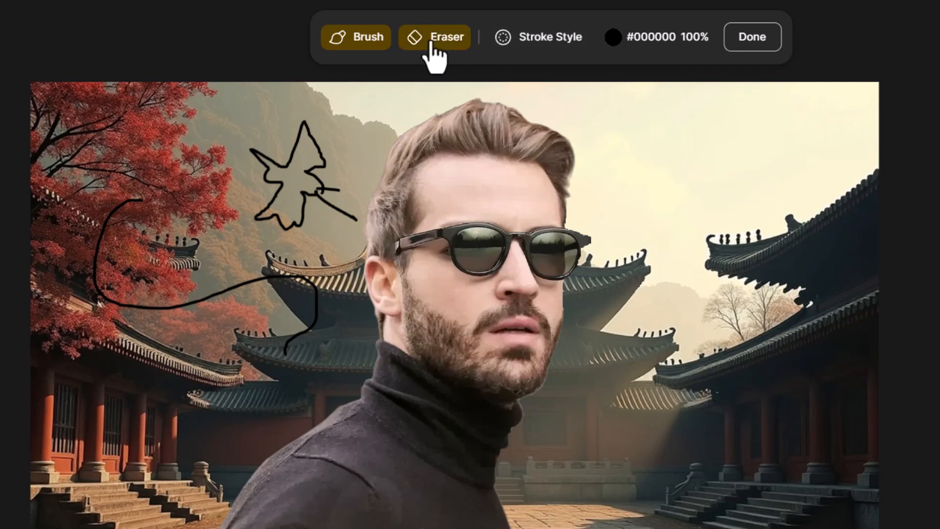
{"action": "mouse_move", "coordinate": [293, 355]}
{"action": "left_mouse_down"}
{"action": "mouse_move", "coordinate": [308, 289]}
{"action": "mouse_move", "coordinate": [161, 303]}
{"action": "mouse_move", "coordinate": [97, 296]}
{"action": "mouse_move", "coordinate": [142, 200]}
{"action": "left_mouse_up"}
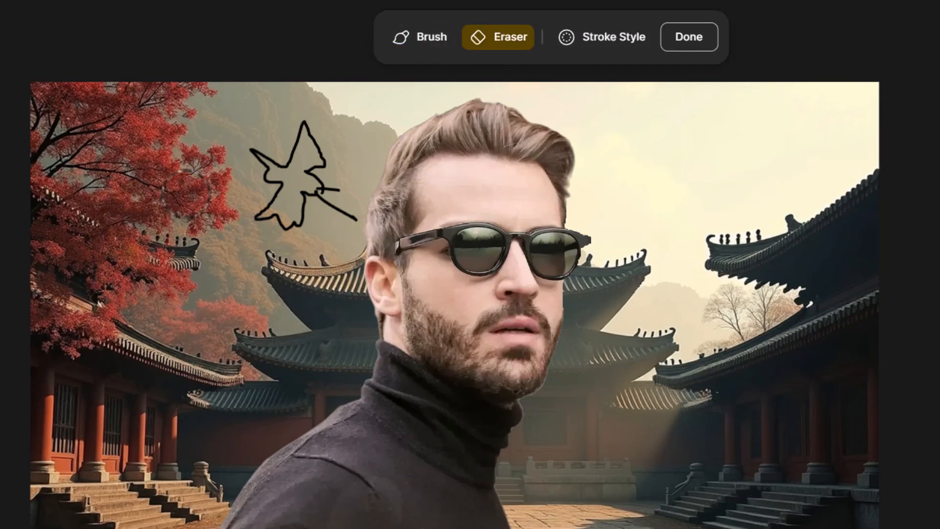
{"action": "left_click", "coordinate": [590, 46]}
{"action": "left_click_drag", "start_coordinate": [570, 256], "coordinate": [656, 256]}
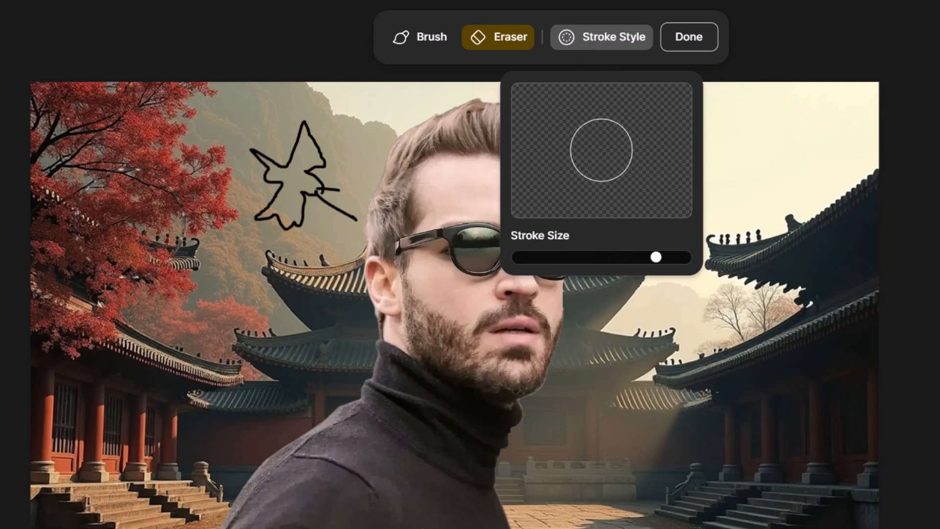
{"action": "left_click", "coordinate": [141, 232]}
Increase the brush's stroke size, set its colour to #FD1010, and paint a thick looping stroke over the red tree.
{"action": "left_click", "coordinate": [435, 38]}
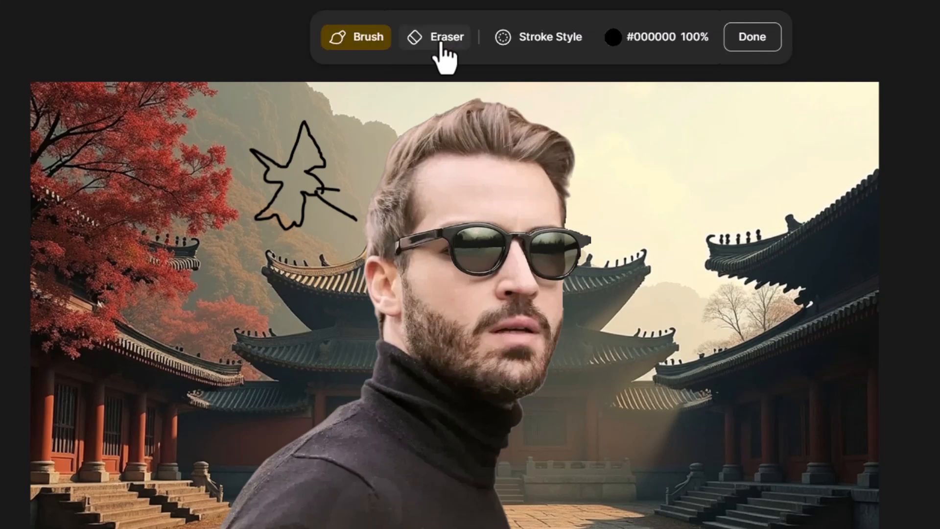
{"action": "left_click", "coordinate": [506, 41]}
{"action": "left_click_drag", "start_coordinate": [447, 257], "coordinate": [509, 257]}
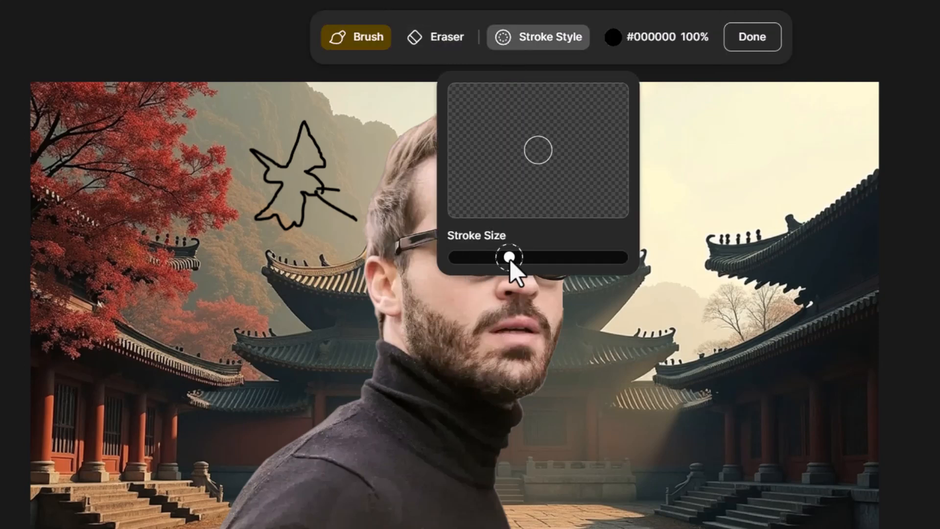
{"action": "left_click", "coordinate": [625, 39]}
{"action": "left_click", "coordinate": [736, 87]}
{"action": "left_click_drag", "start_coordinate": [738, 88], "coordinate": [741, 84]}
{"action": "mouse_move", "coordinate": [228, 179]}
{"action": "left_mouse_down"}
{"action": "mouse_move", "coordinate": [252, 288]}
{"action": "mouse_move", "coordinate": [182, 324]}
{"action": "mouse_move", "coordinate": [236, 162]}
{"action": "mouse_move", "coordinate": [216, 120]}
{"action": "left_mouse_up"}
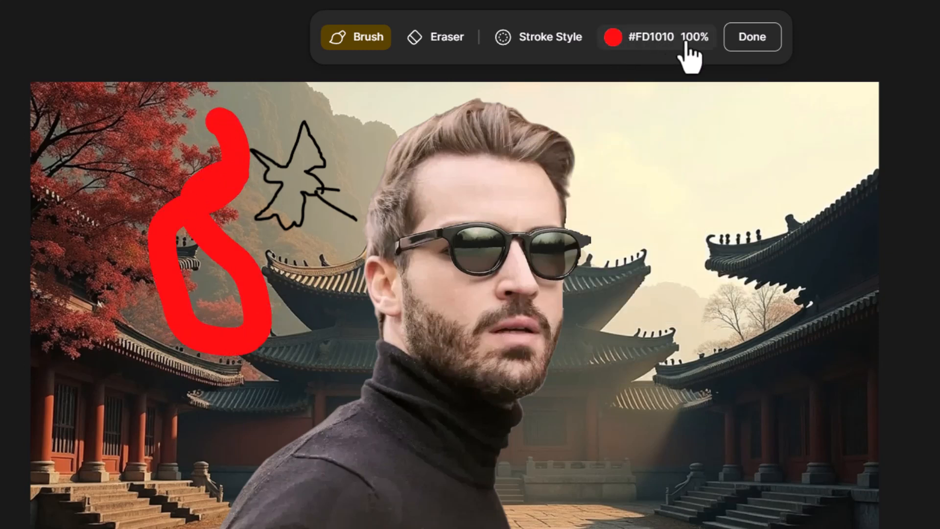
Set the brush opacity to 53%, reduce its stroke size, and paint red spots on both of the man's cheeks.
{"action": "left_click", "coordinate": [670, 42]}
{"action": "mouse_move", "coordinate": [745, 263]}
{"action": "left_mouse_down"}
{"action": "mouse_move", "coordinate": [630, 273]}
{"action": "mouse_move", "coordinate": [695, 273]}
{"action": "mouse_move", "coordinate": [682, 267]}
{"action": "left_mouse_up"}
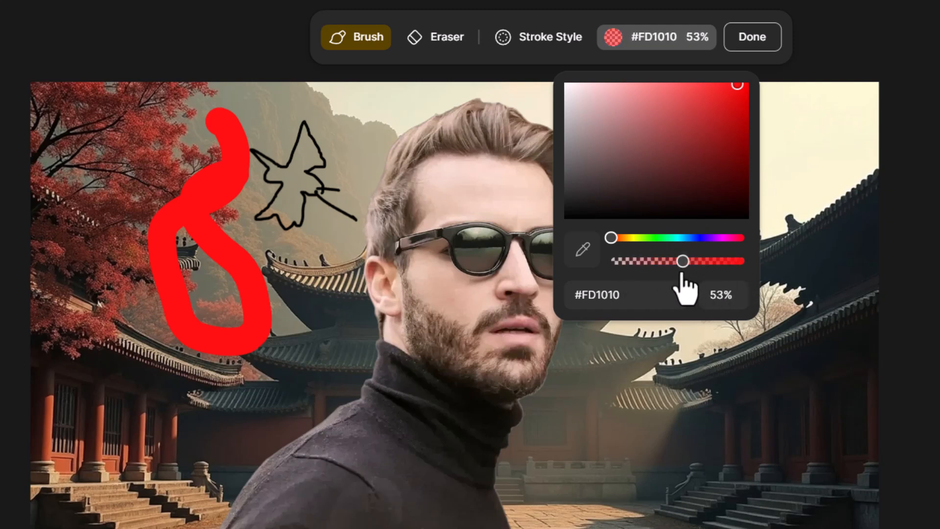
{"action": "left_click", "coordinate": [625, 42]}
{"action": "left_click", "coordinate": [542, 42]}
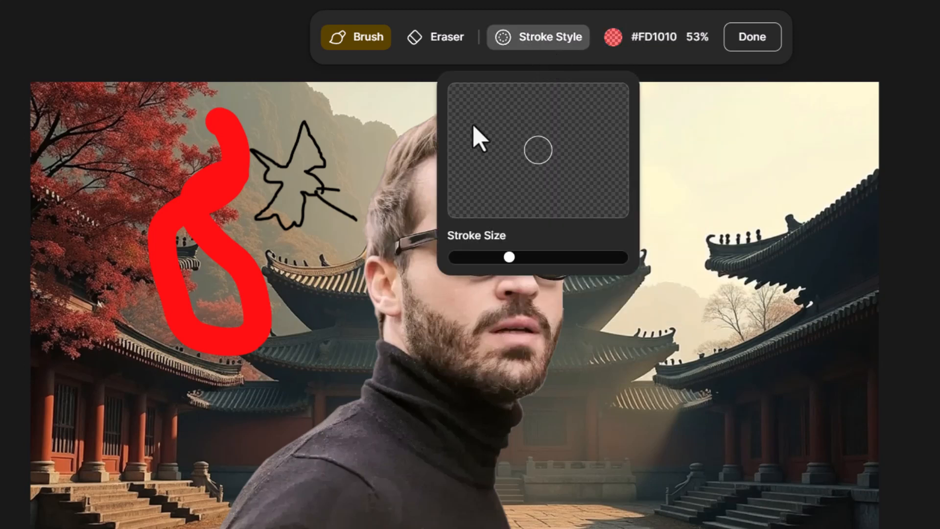
{"action": "left_click_drag", "start_coordinate": [480, 260], "coordinate": [470, 259]}
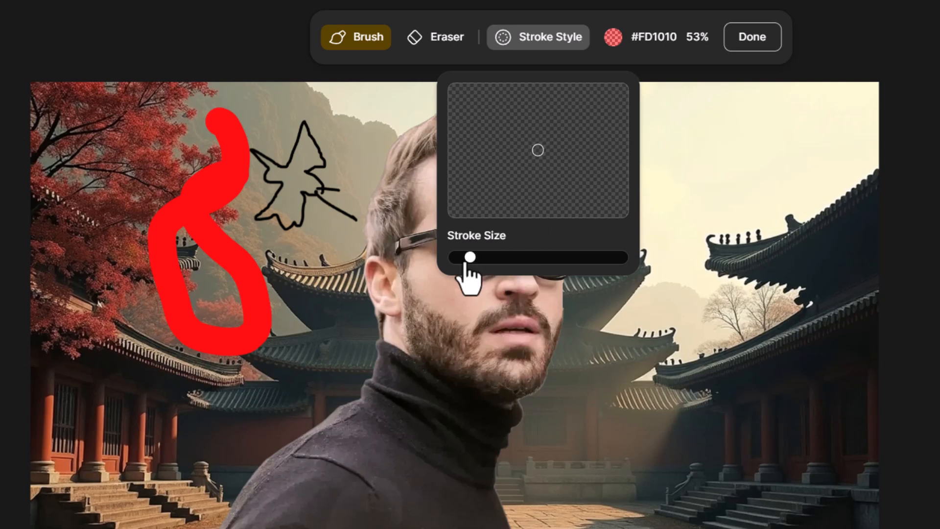
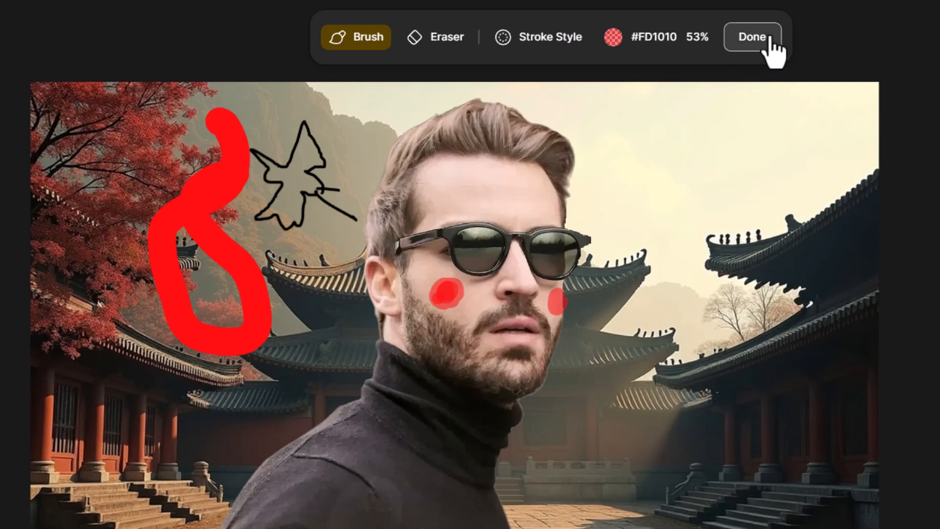
Finish the brush drawing and hide its layer, Layer 8.
{"action": "left_click", "coordinate": [752, 36]}
{"action": "left_click", "coordinate": [784, 131]}
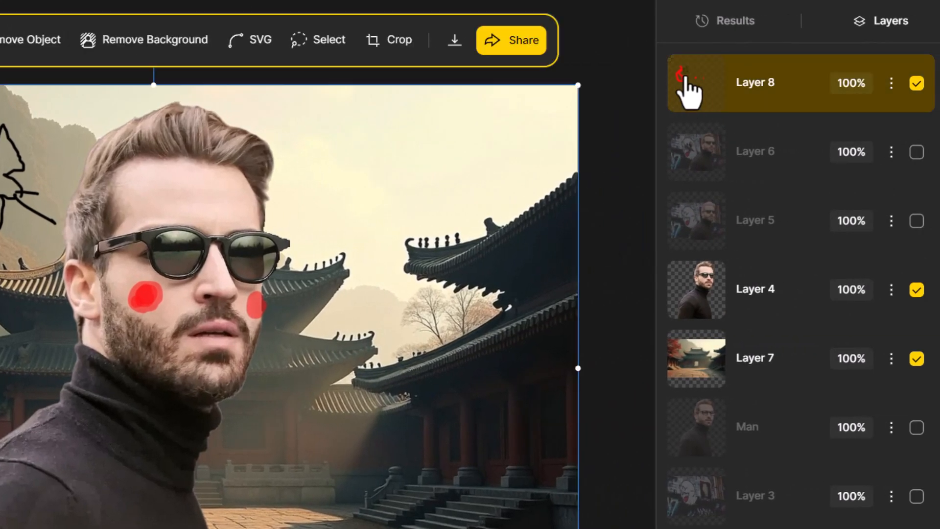
{"action": "left_click", "coordinate": [916, 84]}
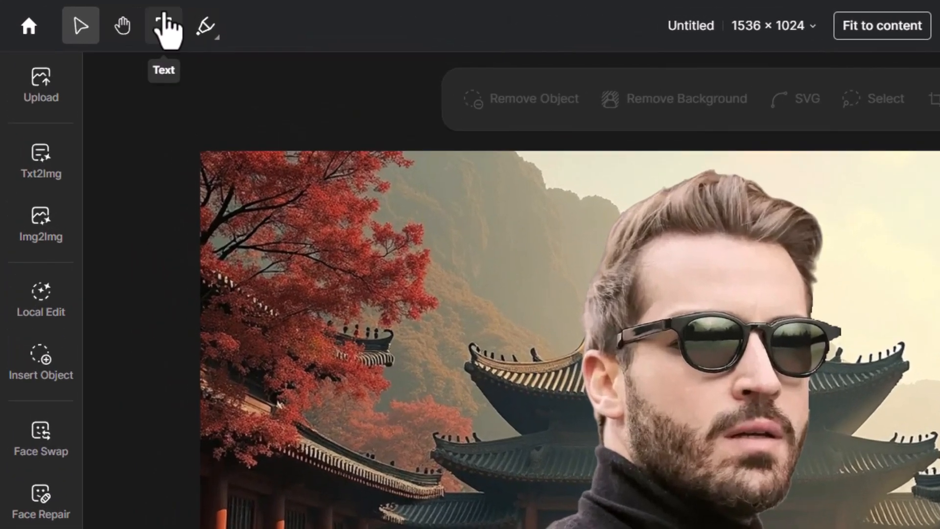
Add the text HOLIDAY / AT THE / TEMPLE over the image, starting near the red tree, and move the man to the right.
{"action": "left_click", "coordinate": [97, 18]}
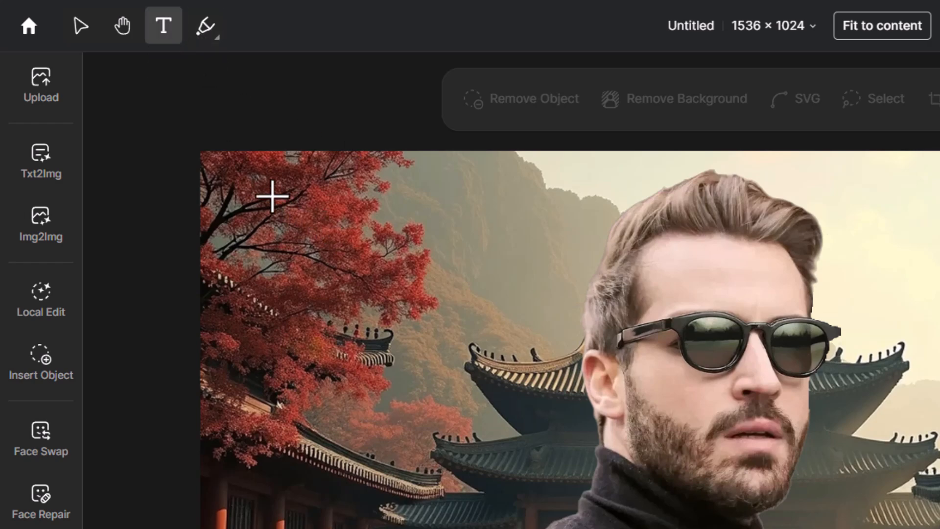
{"action": "left_click", "coordinate": [252, 210]}
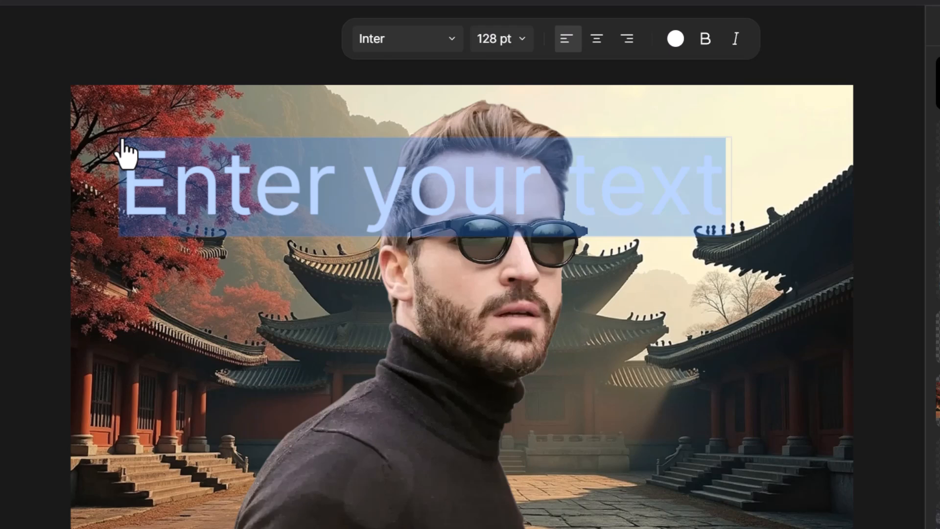
{"action": "type", "text": "HOLIDAY"}
{"action": "key", "text": "Return"}
{"action": "type", "text": "AT THE TEMPLE"}
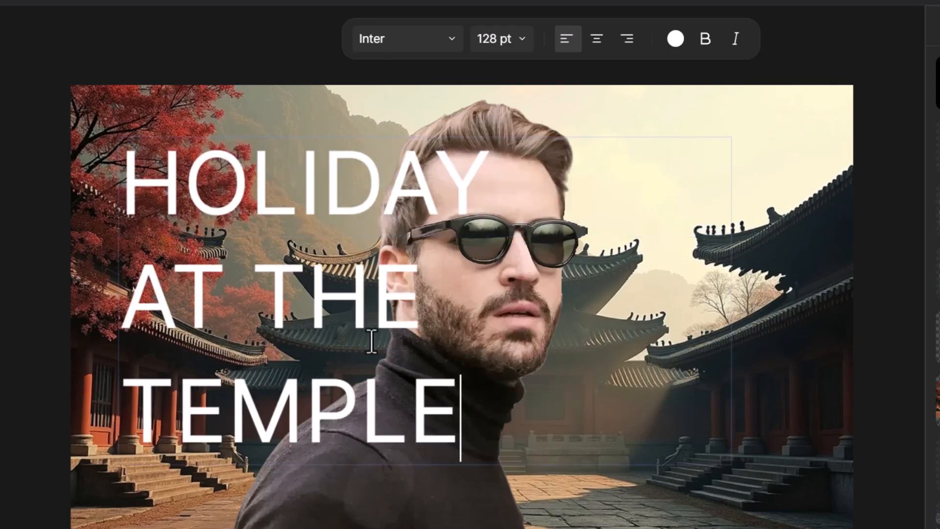
{"action": "left_click_drag", "start_coordinate": [487, 477], "coordinate": [642, 500]}
Set the HOLIDAY AT THE TEMPLE text's font to Anton.
{"action": "left_click", "coordinate": [304, 198]}
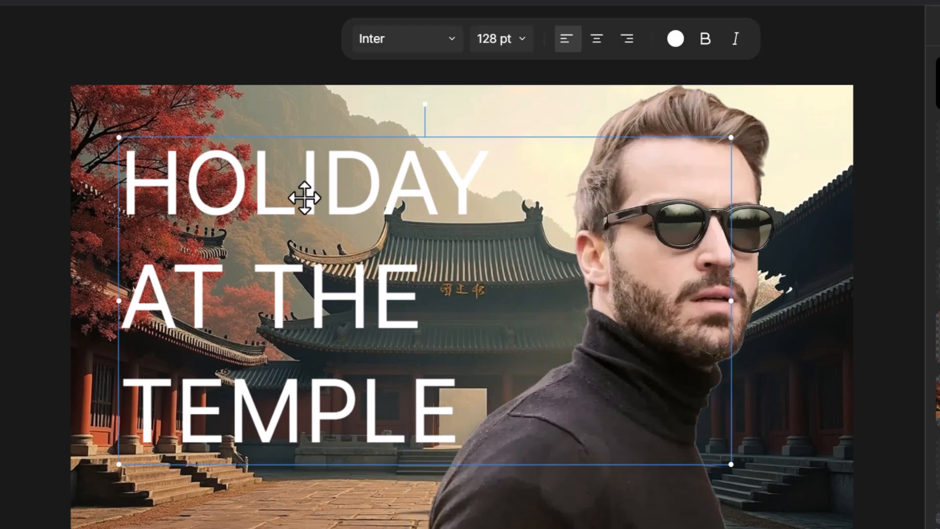
{"action": "left_click", "coordinate": [450, 40]}
{"action": "left_click", "coordinate": [378, 111]}
{"action": "left_click", "coordinate": [392, 153]}
{"action": "left_click", "coordinate": [399, 171]}
{"action": "left_click", "coordinate": [406, 75]}
{"action": "left_click", "coordinate": [468, 153]}
{"action": "left_click", "coordinate": [481, 132]}
{"action": "mouse_move", "coordinate": [487, 90]}
{"action": "left_mouse_down"}
{"action": "mouse_move", "coordinate": [483, 244]}
{"action": "mouse_move", "coordinate": [480, 81]}
{"action": "left_mouse_up"}
{"action": "left_click", "coordinate": [396, 93]}
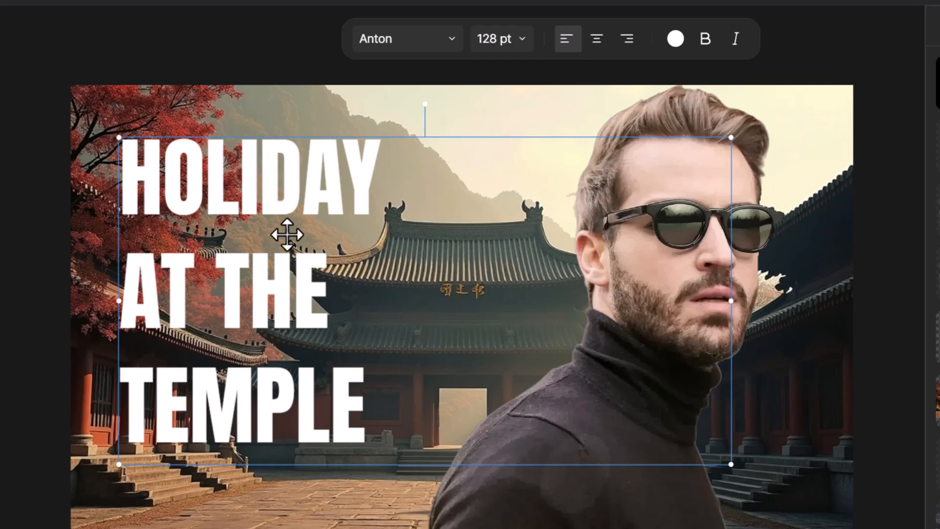
Try centre and right alignment on the text, then restore left alignment.
{"action": "left_click", "coordinate": [597, 39]}
{"action": "left_click", "coordinate": [627, 39]}
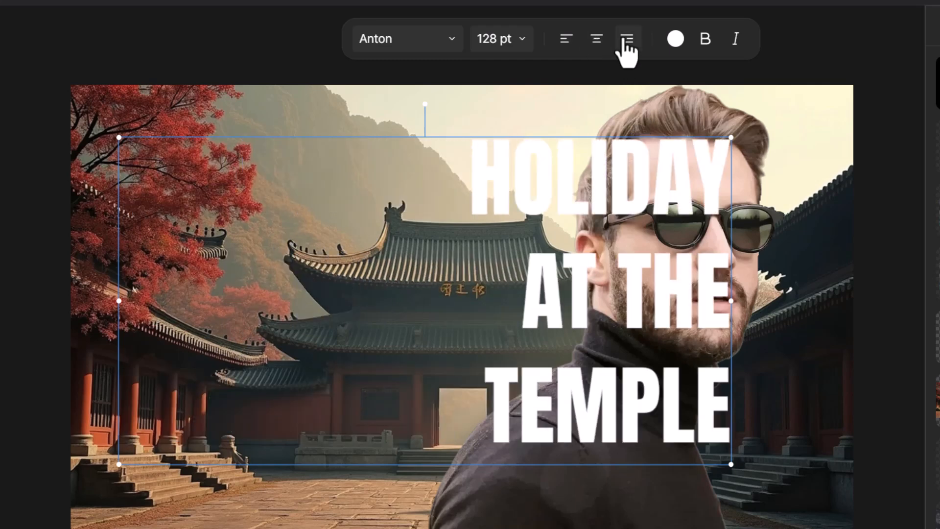
{"action": "left_click", "coordinate": [566, 40]}
Set the text size to 72 pt, then scale the text block up to about 137.2 pt.
{"action": "left_click", "coordinate": [520, 42]}
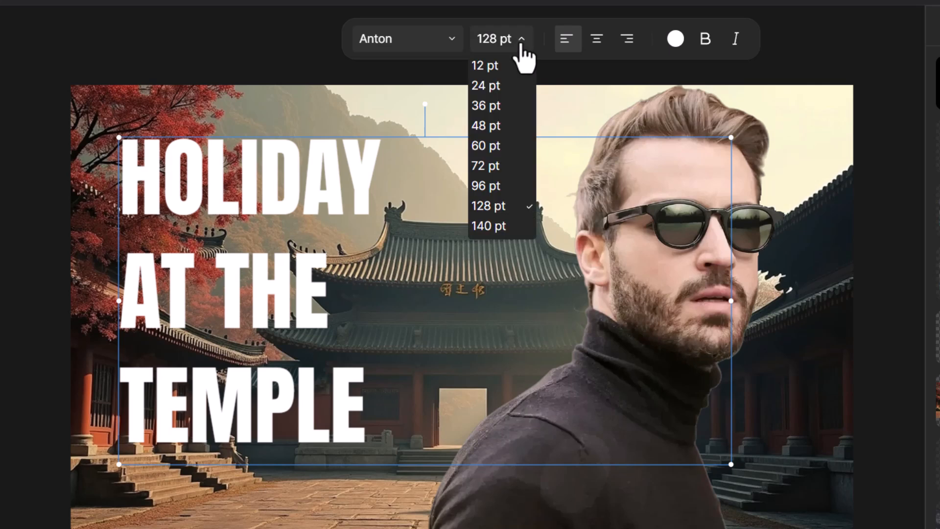
{"action": "left_click", "coordinate": [495, 169]}
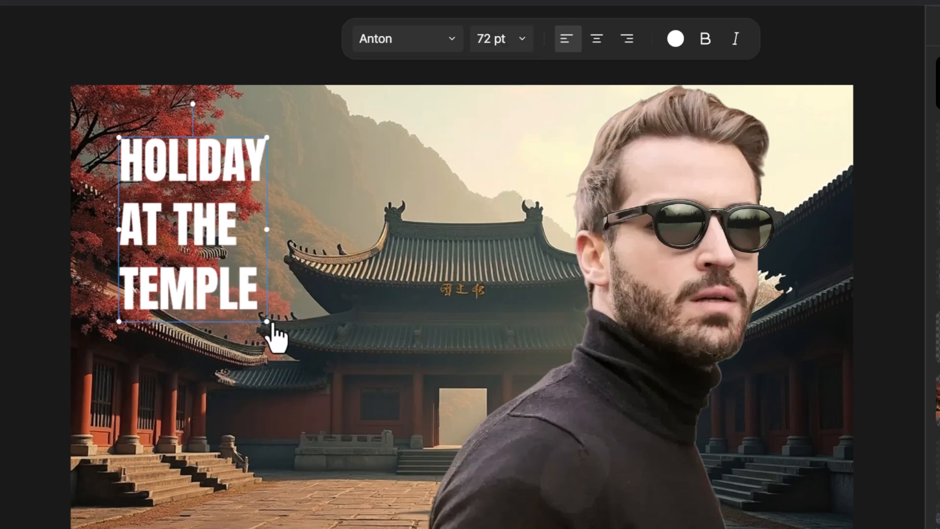
{"action": "left_click_drag", "start_coordinate": [266, 322], "coordinate": [425, 465]}
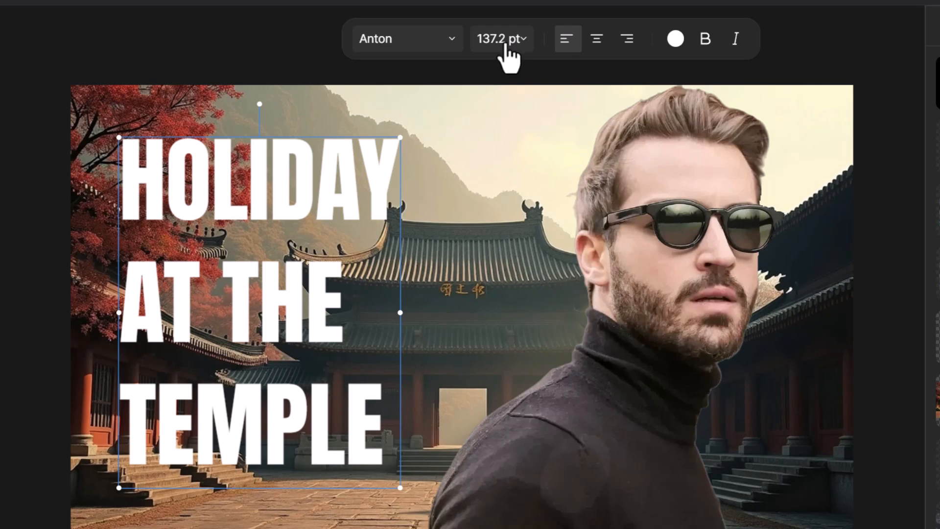
Colour the text yellow, then try to recolour only the words AT THE white.
{"action": "left_click", "coordinate": [677, 39]}
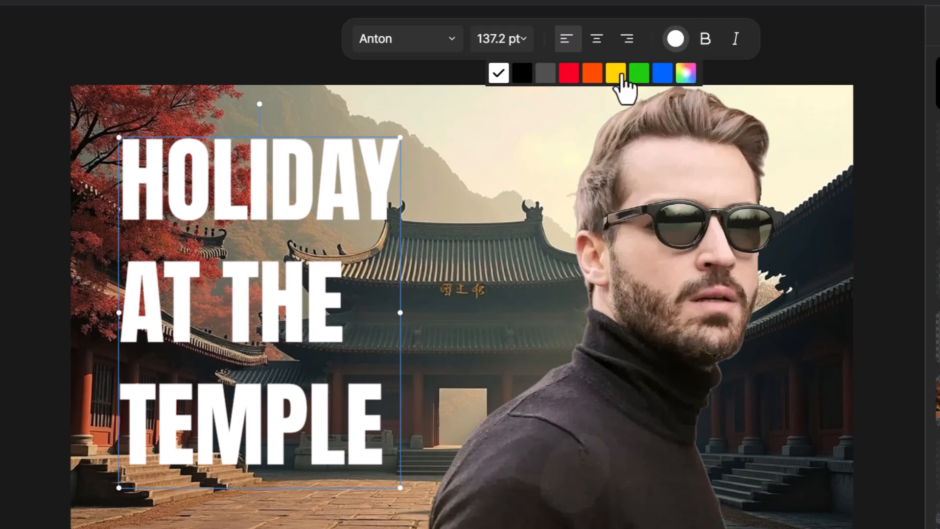
{"action": "left_click", "coordinate": [616, 75]}
{"action": "double_click", "coordinate": [336, 269]}
{"action": "left_click_drag", "start_coordinate": [345, 298], "coordinate": [68, 294]}
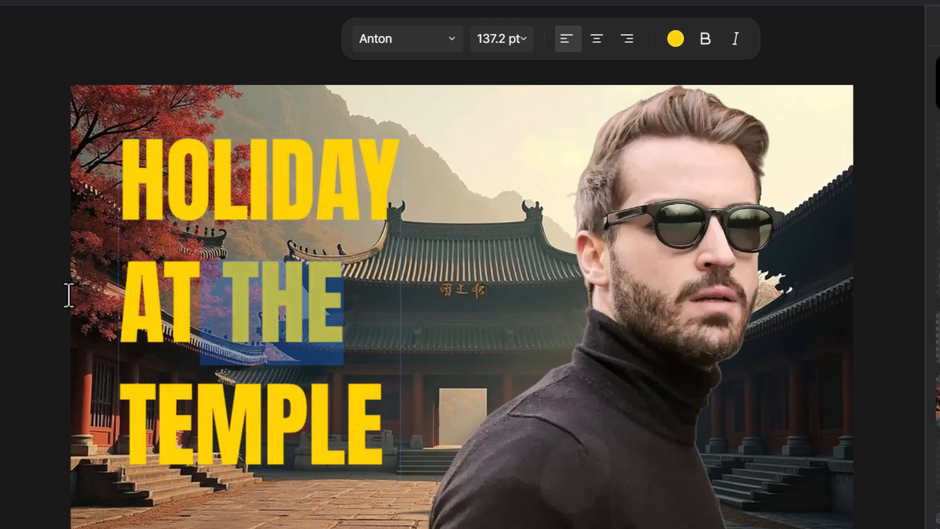
{"action": "left_click", "coordinate": [676, 39]}
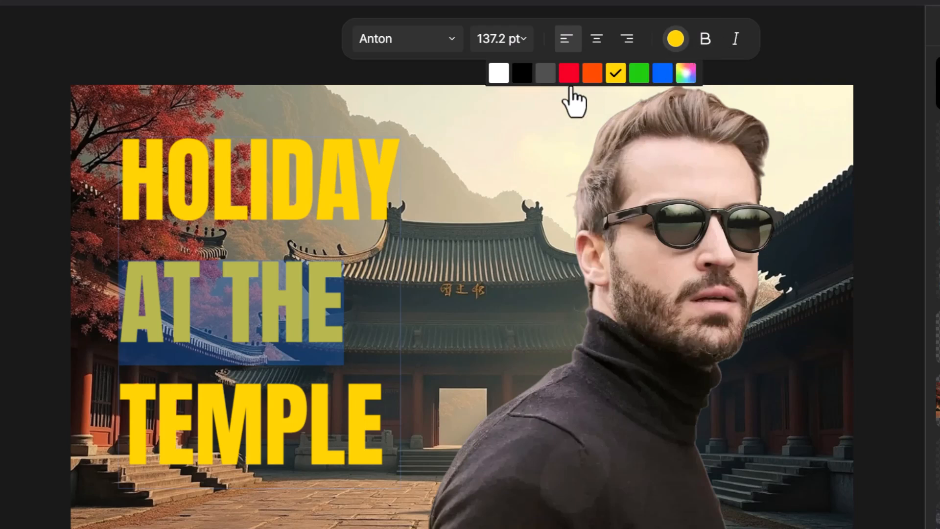
{"action": "left_click", "coordinate": [497, 75]}
{"action": "left_click", "coordinate": [274, 287]}
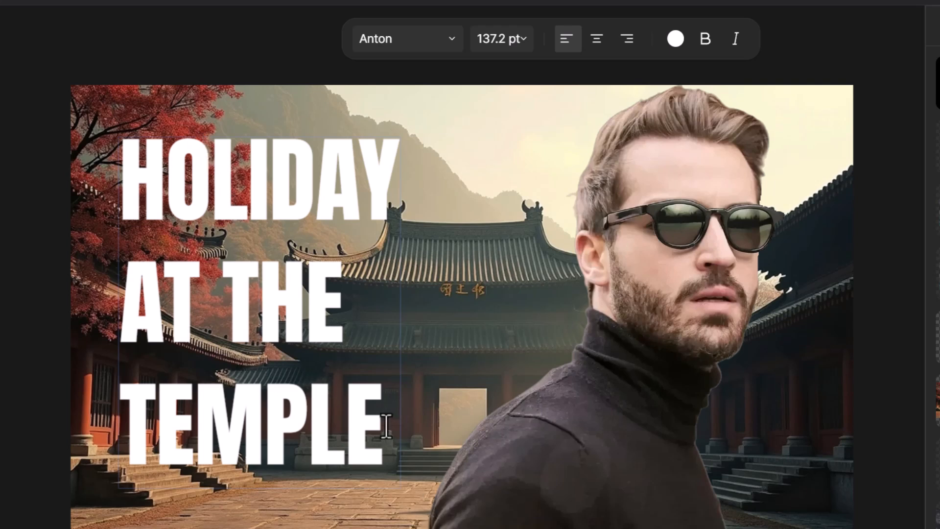
Delete the words AT THE TEMPLE from the text, leaving only HOLIDAY.
{"action": "left_click_drag", "start_coordinate": [384, 426], "coordinate": [109, 268]}
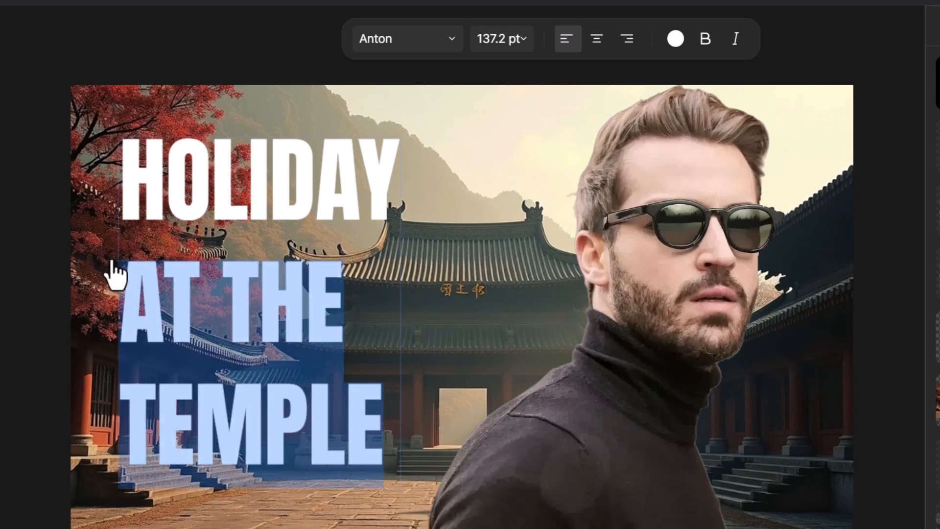
{"action": "key", "text": "BackSpace"}
{"action": "key", "text": "BackSpace"}
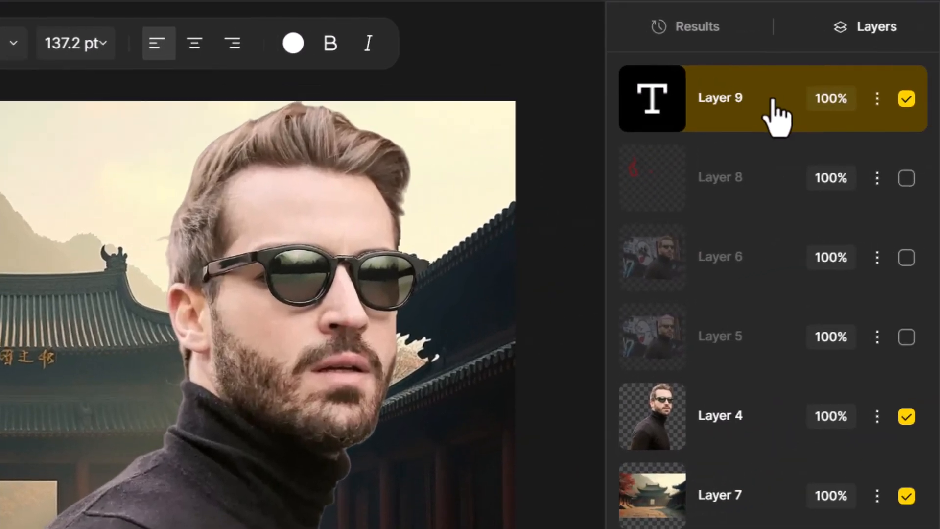
Duplicate the HOLIDAY text layer and place the copy directly beneath the original.
{"action": "right_click", "coordinate": [825, 107]}
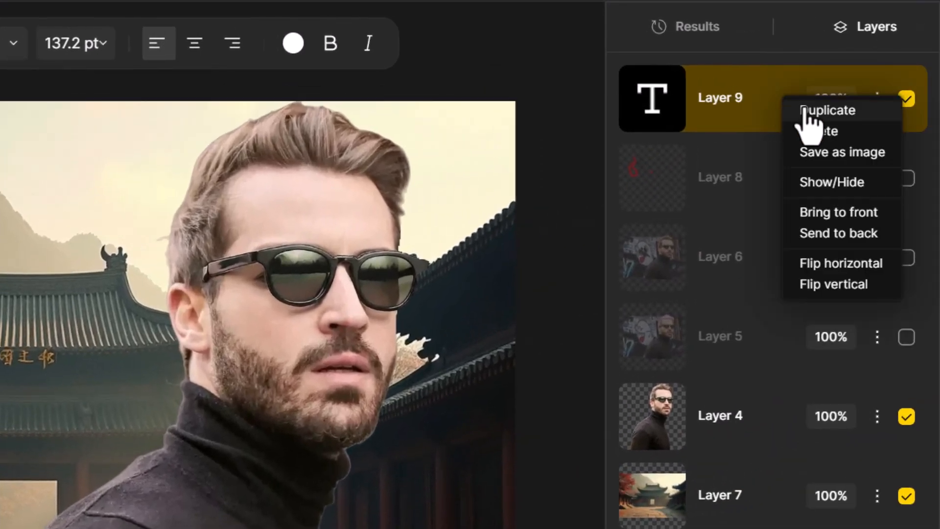
{"action": "left_click", "coordinate": [827, 112]}
{"action": "left_click_drag", "start_coordinate": [159, 170], "coordinate": [157, 237]}
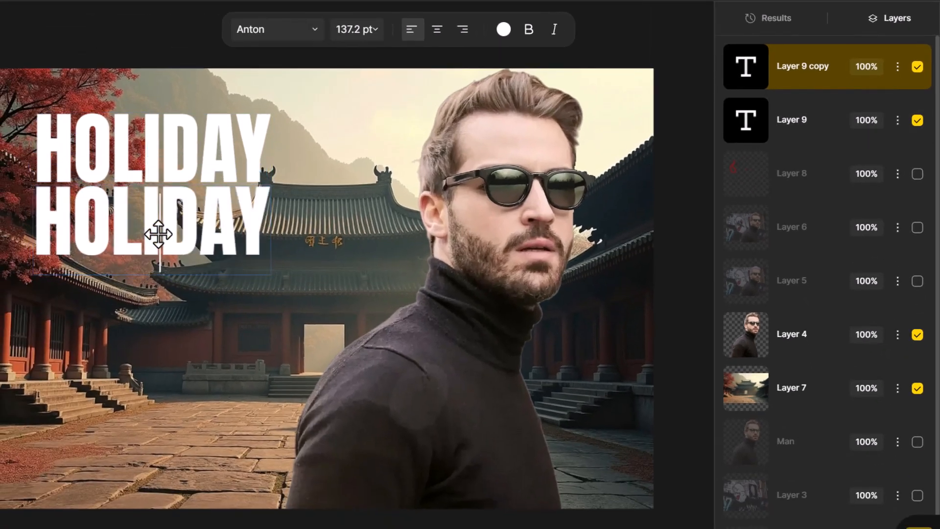
Change the lower HOLIDAY copy to AT THE and colour it yellow.
{"action": "double_click", "coordinate": [158, 235]}
{"action": "type", "text": "AT THE"}
{"action": "left_click", "coordinate": [503, 29]}
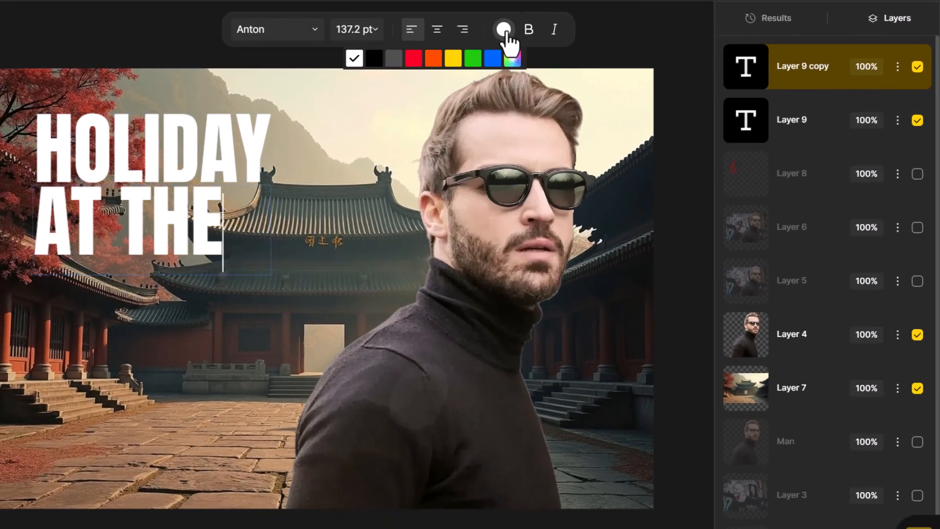
{"action": "left_click", "coordinate": [453, 56]}
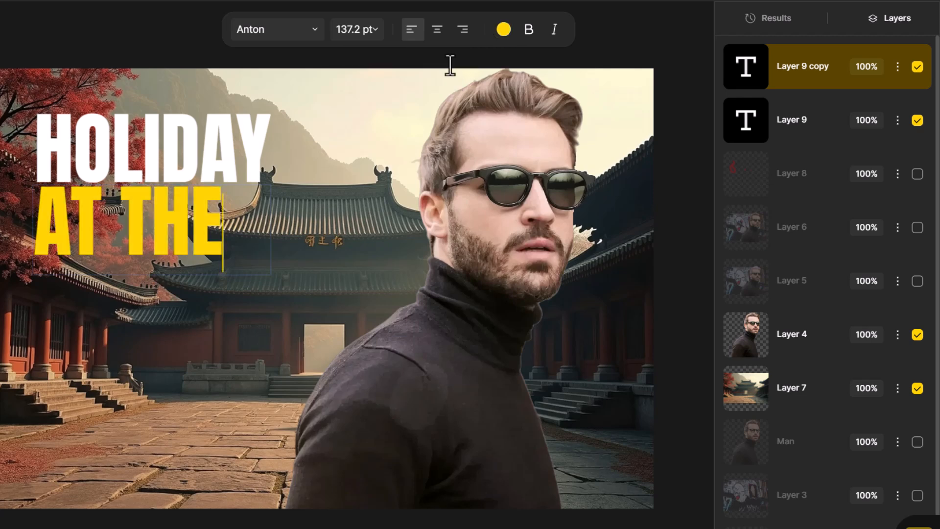
Duplicate the yellow AT THE text layer and place the copy directly beneath it.
{"action": "right_click", "coordinate": [811, 68]}
{"action": "left_click", "coordinate": [834, 76]}
{"action": "left_click_drag", "start_coordinate": [136, 216], "coordinate": [143, 293]}
Change the lowest text copy to TEMPLE and colour it white.
{"action": "double_click", "coordinate": [143, 293]}
{"action": "key", "text": "ctrl+a"}
{"action": "type", "text": "TEMPLAE"}
{"action": "key", "text": "BackSpace"}
{"action": "key", "text": "BackSpace"}
{"action": "type", "text": "E"}
{"action": "left_click", "coordinate": [503, 29]}
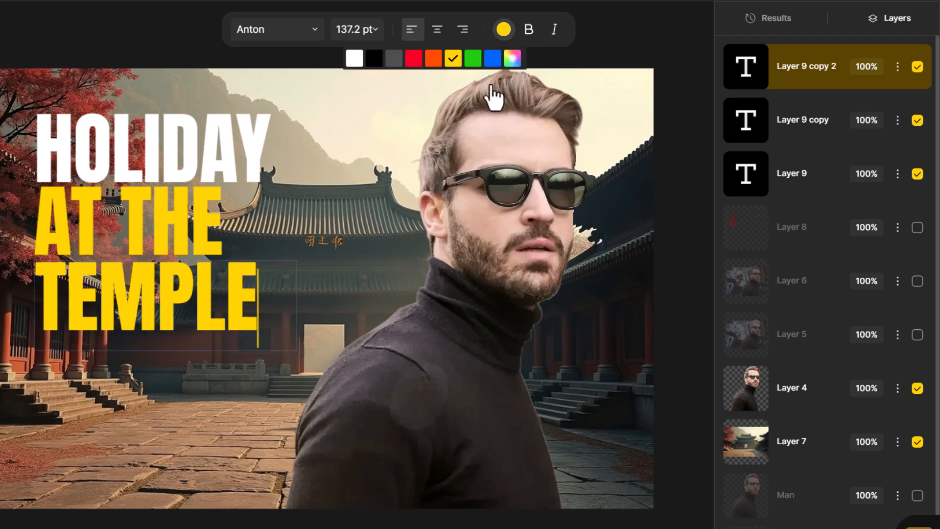
{"action": "left_click", "coordinate": [354, 59]}
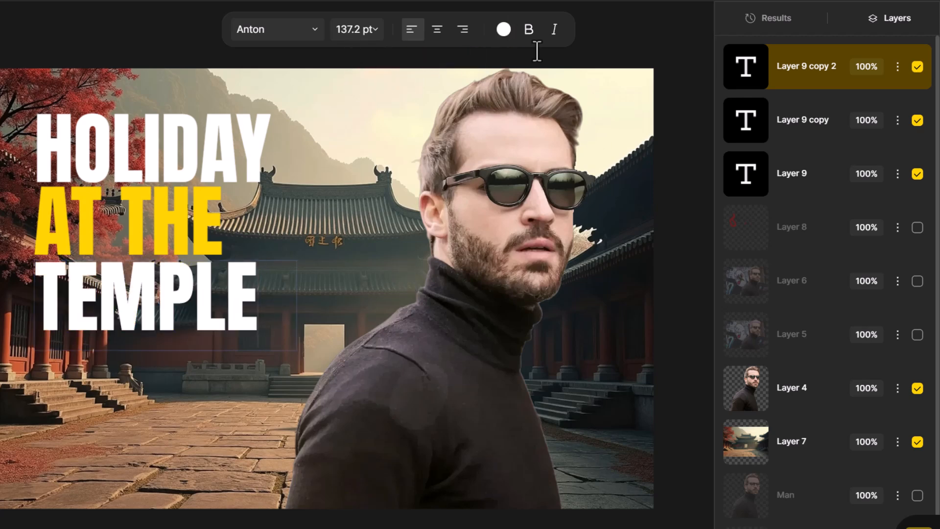
Try bold and italic styling on the TEMPLE text, switching each off again.
{"action": "left_click", "coordinate": [532, 32]}
{"action": "left_click", "coordinate": [534, 32]}
{"action": "left_click", "coordinate": [556, 30]}
{"action": "left_click", "coordinate": [555, 30]}
Nudge the TEMPLE text into line beneath AT THE.
{"action": "left_click", "coordinate": [252, 231]}
{"action": "left_click", "coordinate": [178, 290]}
{"action": "left_click_drag", "start_coordinate": [177, 289], "coordinate": [180, 293]}
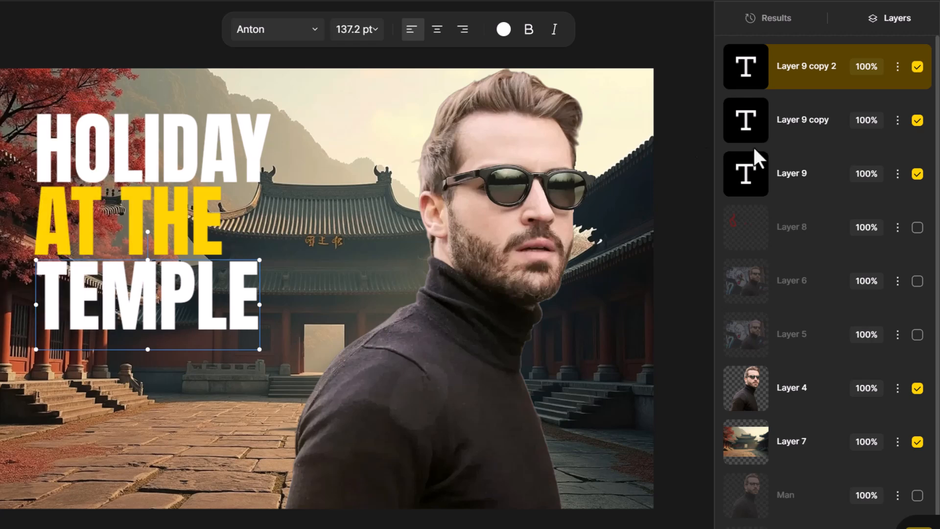
Select all three text lines, enlarge them together, and shift them up and to the left.
{"action": "left_click", "coordinate": [177, 219], "text": "shift"}
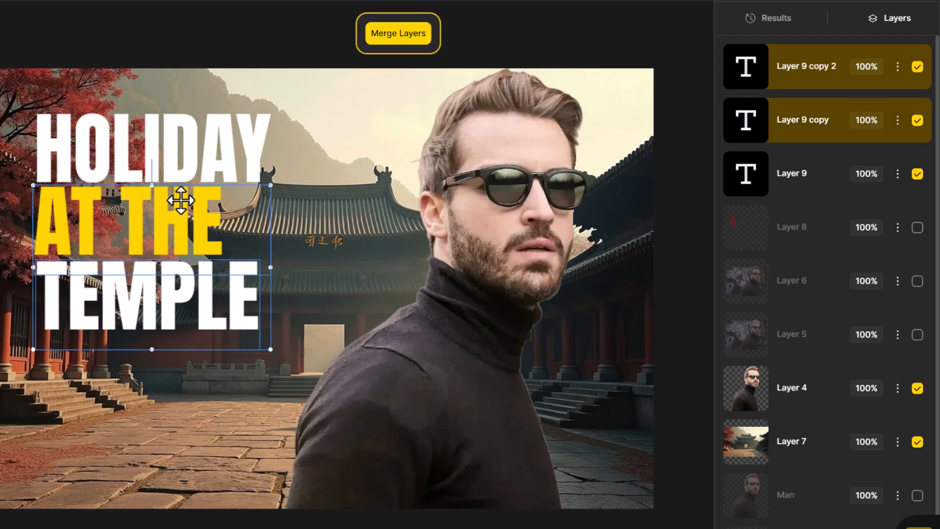
{"action": "left_click", "coordinate": [187, 166], "text": "shift"}
{"action": "left_click_drag", "start_coordinate": [271, 350], "coordinate": [401, 474]}
{"action": "left_click_drag", "start_coordinate": [282, 313], "coordinate": [239, 297]}
Move the man slightly to the right and place his layer, Layer 4, above all the text layers.
{"action": "left_click_drag", "start_coordinate": [348, 443], "coordinate": [384, 445]}
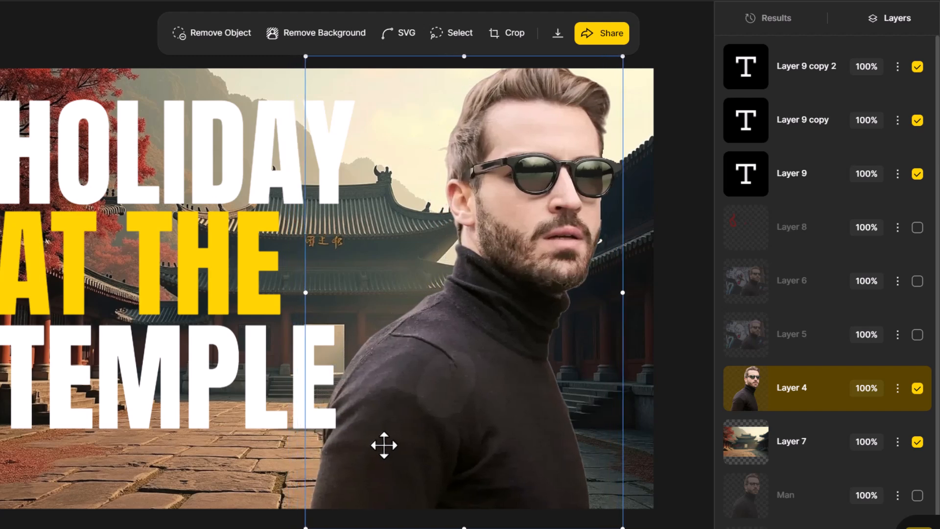
{"action": "left_click_drag", "start_coordinate": [818, 395], "coordinate": [807, 43]}
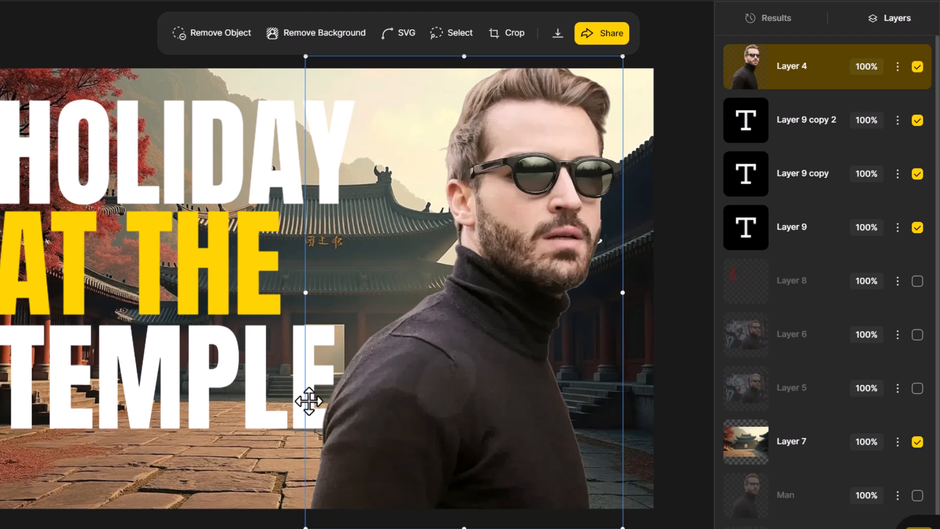
Select all three text lines, scale them down from their upper-left corner, and move them slightly upward.
{"action": "left_click", "coordinate": [159, 201]}
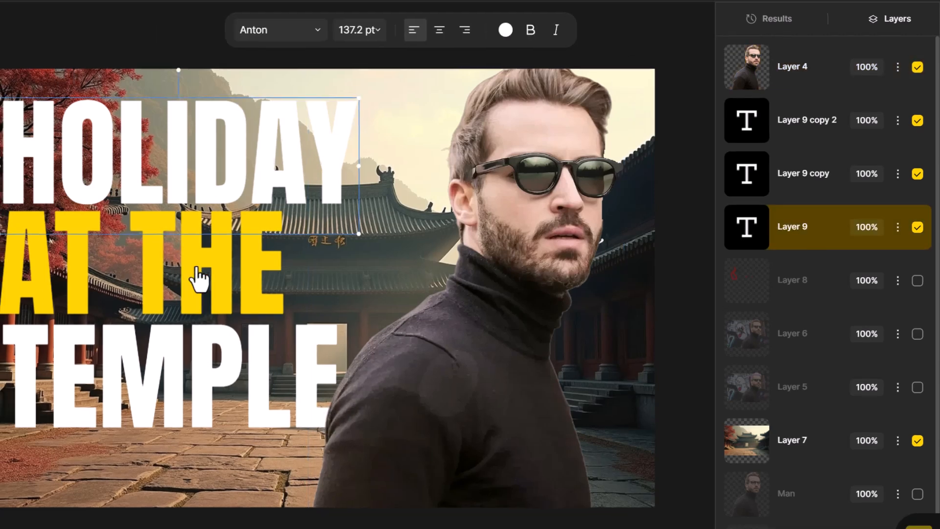
{"action": "left_click", "coordinate": [195, 275], "text": "shift"}
{"action": "left_click", "coordinate": [230, 363], "text": "shift"}
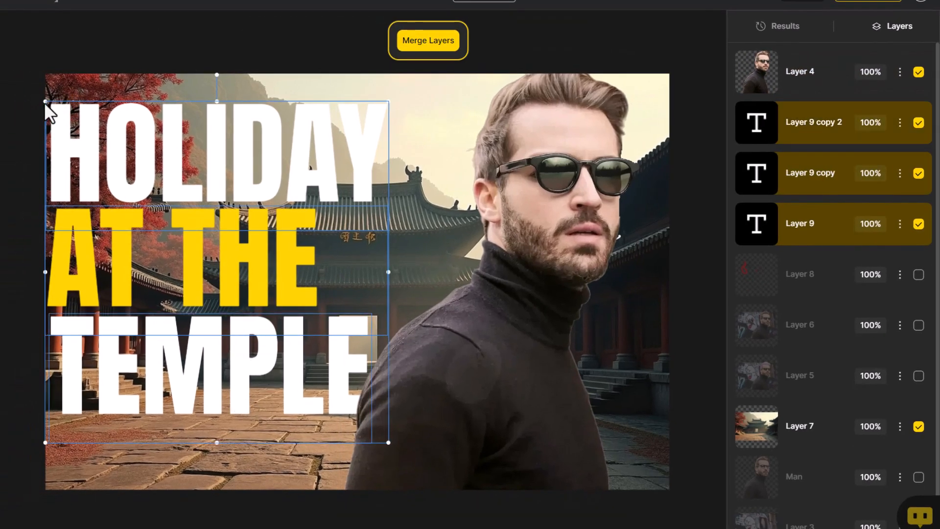
{"action": "left_click_drag", "start_coordinate": [46, 102], "coordinate": [83, 137]}
{"action": "left_click_drag", "start_coordinate": [210, 262], "coordinate": [209, 239]}
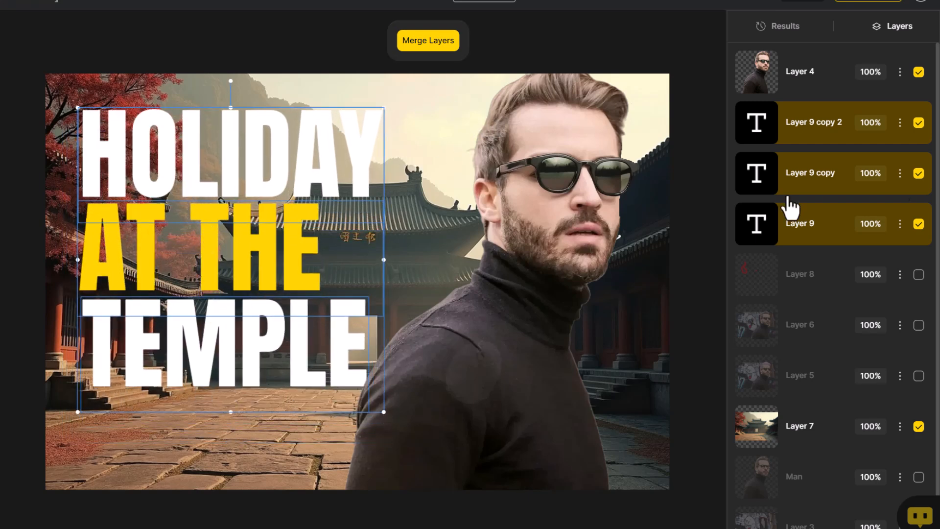
Duplicate the HOLIDAY text layer, Layer 9, and offset the copy slightly up and to the left.
{"action": "left_click", "coordinate": [900, 122]}
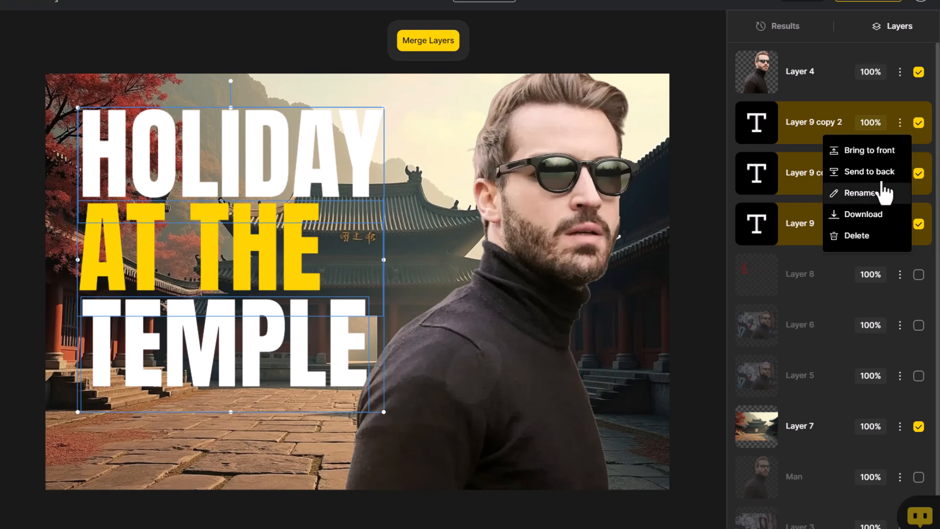
{"action": "left_click", "coordinate": [812, 239]}
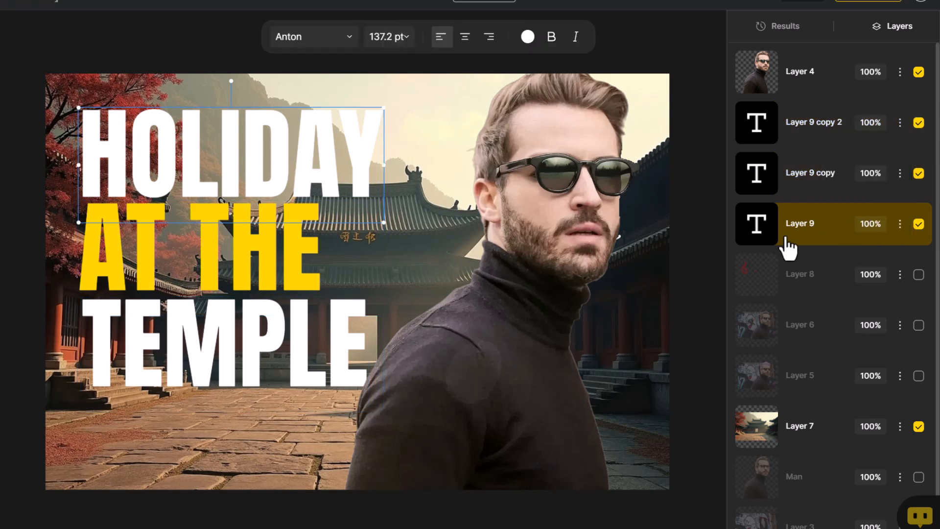
{"action": "right_click", "coordinate": [813, 249]}
{"action": "left_click", "coordinate": [833, 245]}
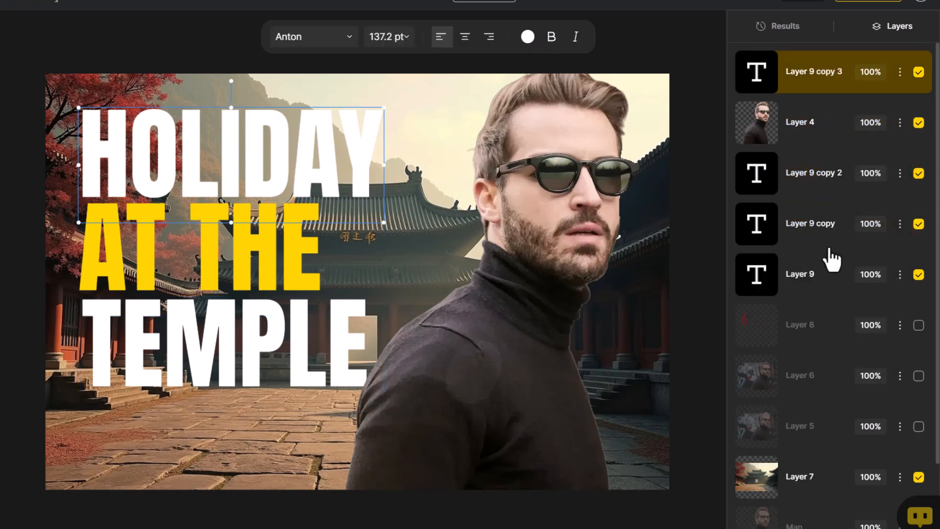
{"action": "left_click_drag", "start_coordinate": [282, 150], "coordinate": [280, 148]}
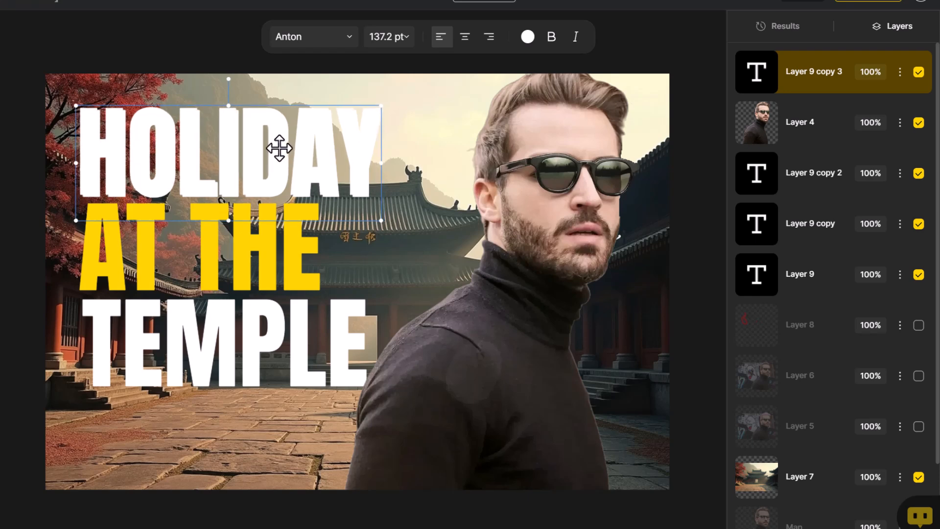
Colour the original HOLIDAY text, Layer 9, black to form a drop shadow.
{"action": "left_click", "coordinate": [798, 290]}
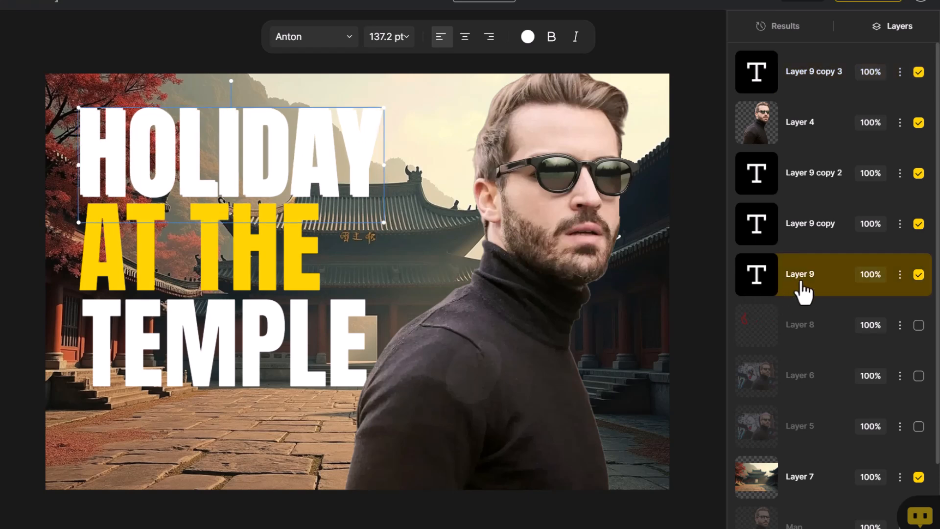
{"action": "left_click", "coordinate": [528, 37]}
{"action": "left_click", "coordinate": [411, 60]}
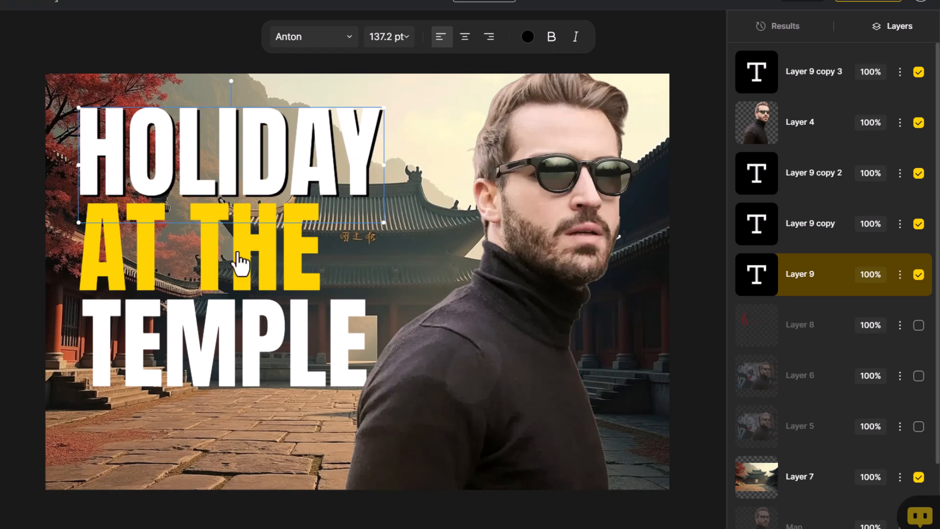
Duplicate the AT THE text, Layer 9 copy, offset the duplicate slightly up and left, and colour the original black as its shadow.
{"action": "left_click", "coordinate": [806, 228]}
{"action": "right_click", "coordinate": [814, 238]}
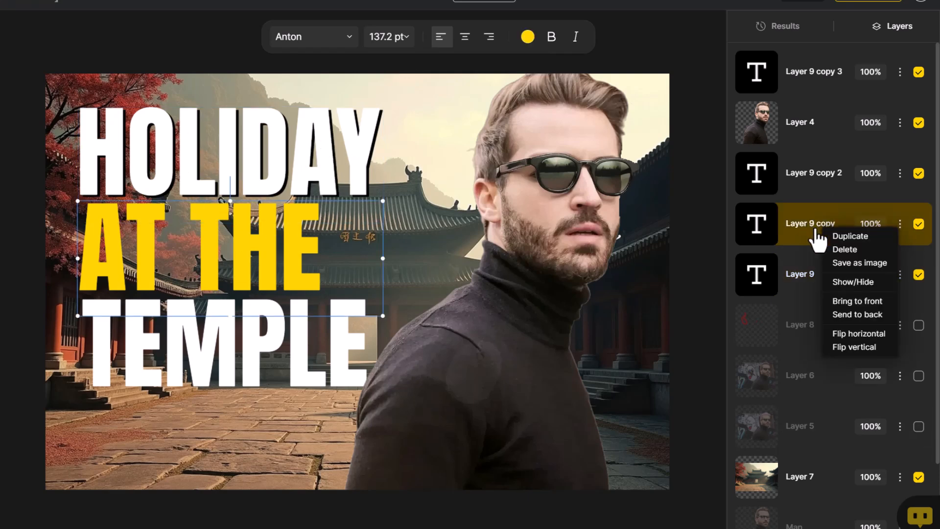
{"action": "left_click", "coordinate": [834, 237]}
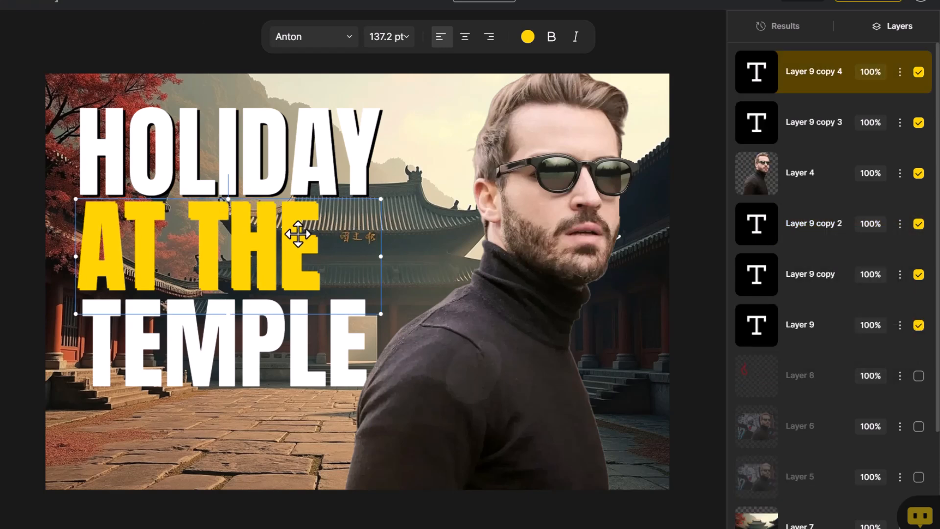
{"action": "left_click", "coordinate": [819, 285]}
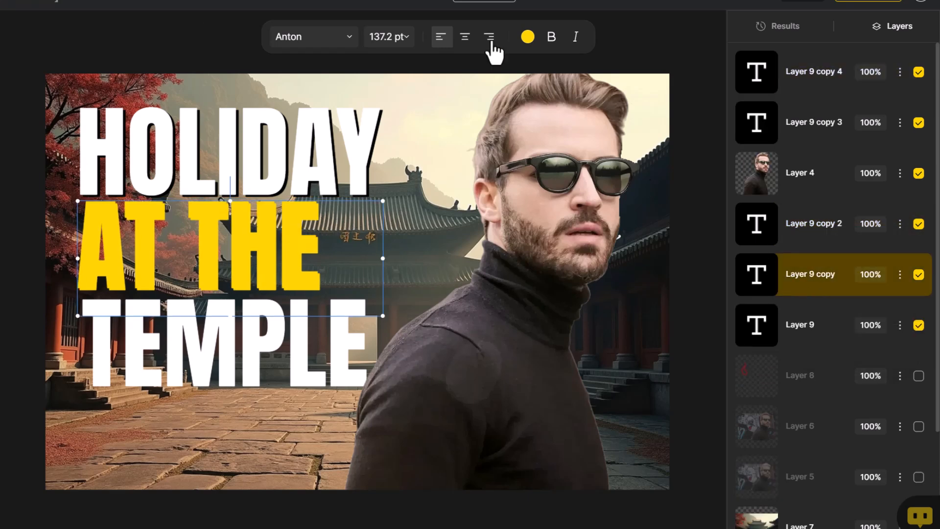
{"action": "left_click", "coordinate": [526, 38]}
{"action": "left_click", "coordinate": [419, 68]}
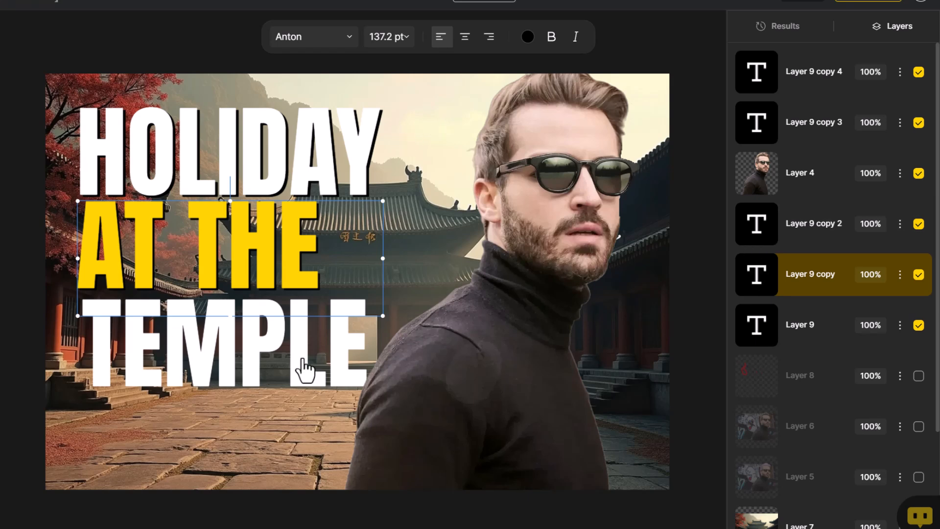
Duplicate the TEMPLE text layer, Layer 9 copy 2, and colour the copy black.
{"action": "left_click", "coordinate": [246, 338]}
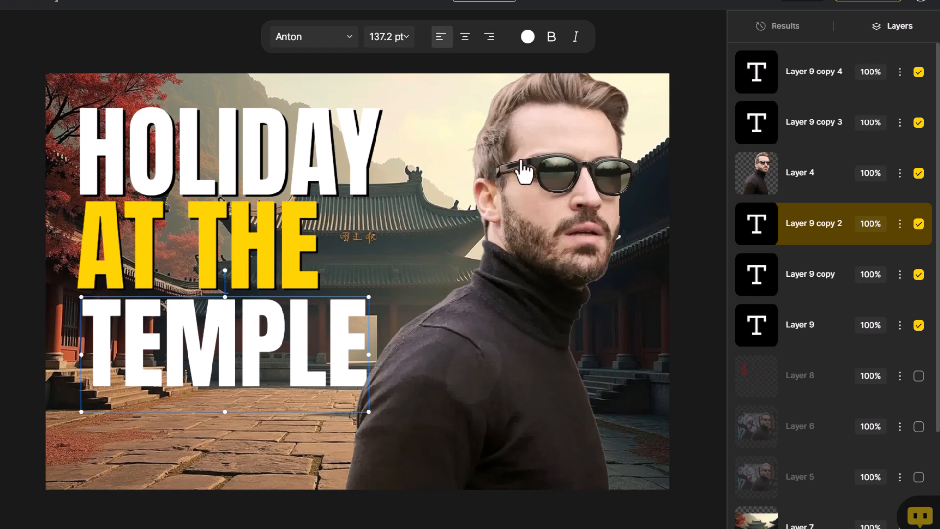
{"action": "right_click", "coordinate": [826, 240]}
{"action": "left_click", "coordinate": [835, 238]}
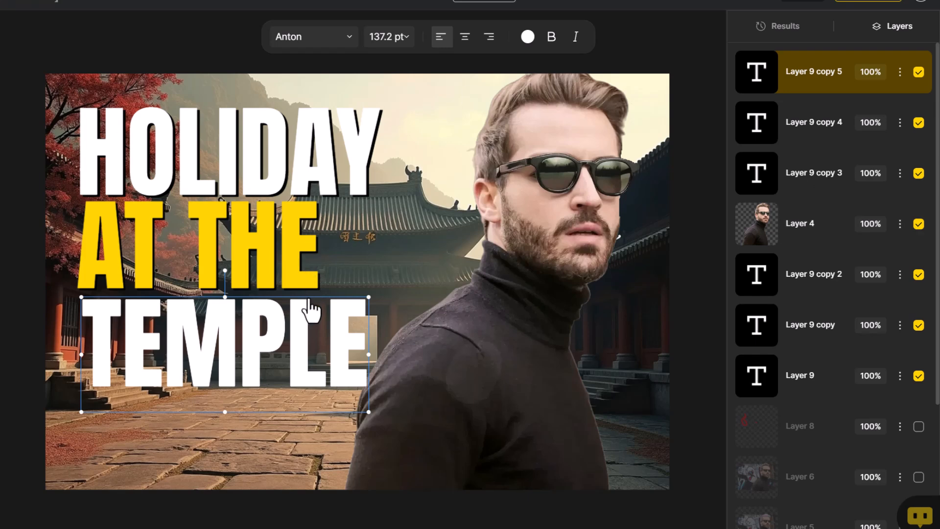
{"action": "left_click_drag", "start_coordinate": [339, 311], "coordinate": [338, 310]}
{"action": "left_click", "coordinate": [527, 36]}
{"action": "left_click", "coordinate": [404, 65]}
Swap the two TEMPLE layers so the white text is on top, and offset it slightly up and left from its black copy.
{"action": "mouse_move", "coordinate": [809, 83]}
{"action": "left_mouse_down"}
{"action": "mouse_move", "coordinate": [825, 273]}
{"action": "mouse_move", "coordinate": [810, 73]}
{"action": "left_mouse_up"}
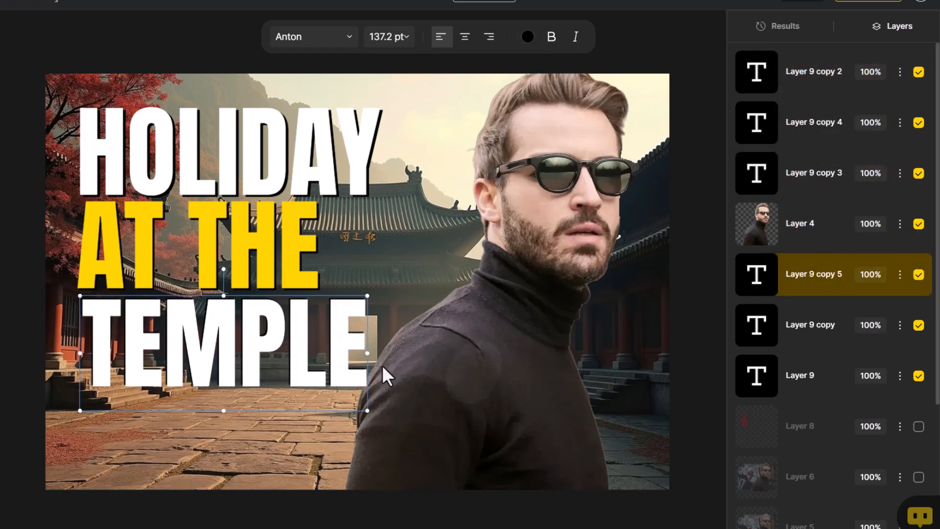
{"action": "left_click_drag", "start_coordinate": [346, 342], "coordinate": [337, 330]}
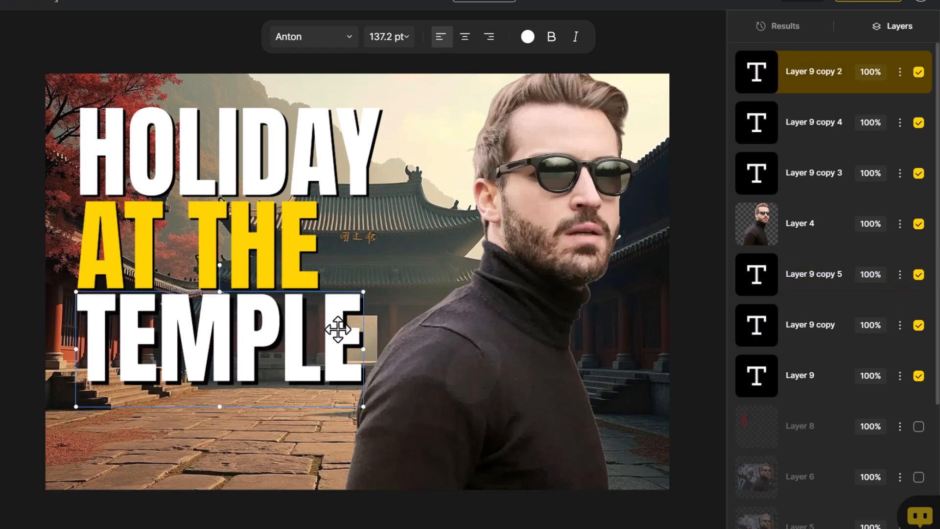
{"action": "left_click", "coordinate": [429, 246]}
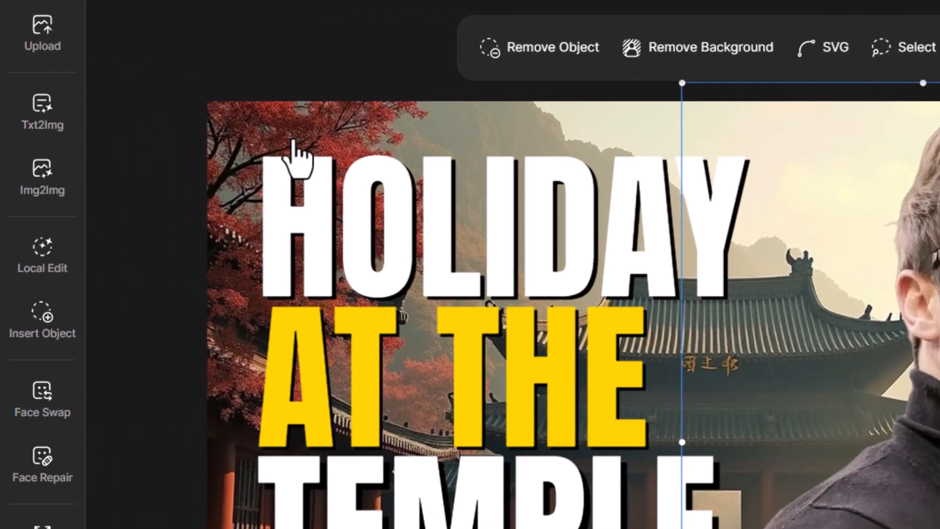
Start an Image-to-Image generation with the prompt "A man in front of a temple. Text "holiday at the temple" to left".
{"action": "mouse_move", "coordinate": [0, 131]}
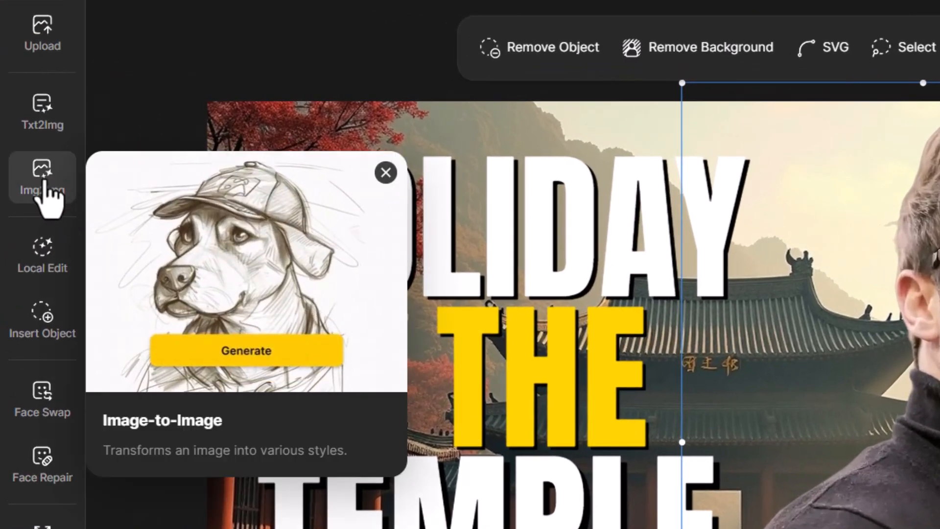
{"action": "left_click", "coordinate": [52, 190]}
{"action": "left_click", "coordinate": [299, 176]}
{"action": "type", "text": "A man in front of a temple.  Text \"holiday at the temple\" to left"}
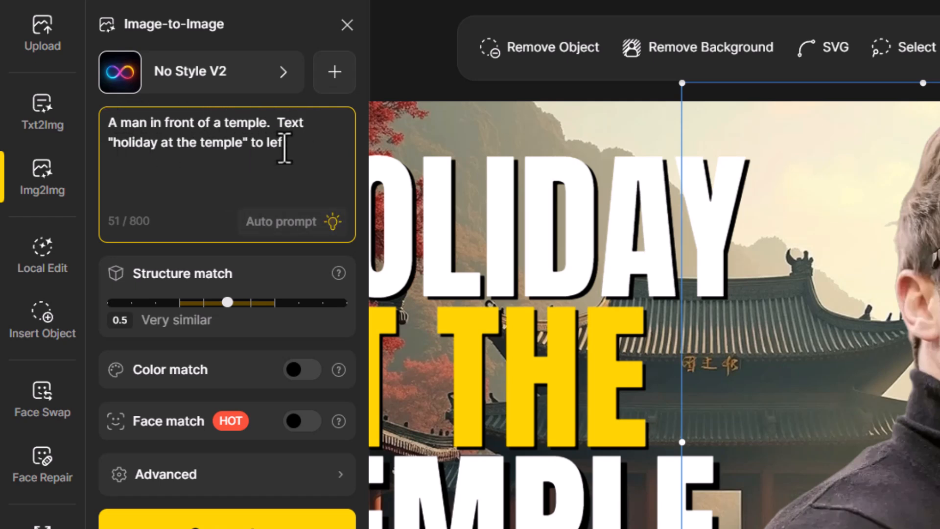
Choose the 3D Rendering style and generate the Image-to-Image variations.
{"action": "left_click", "coordinate": [182, 81]}
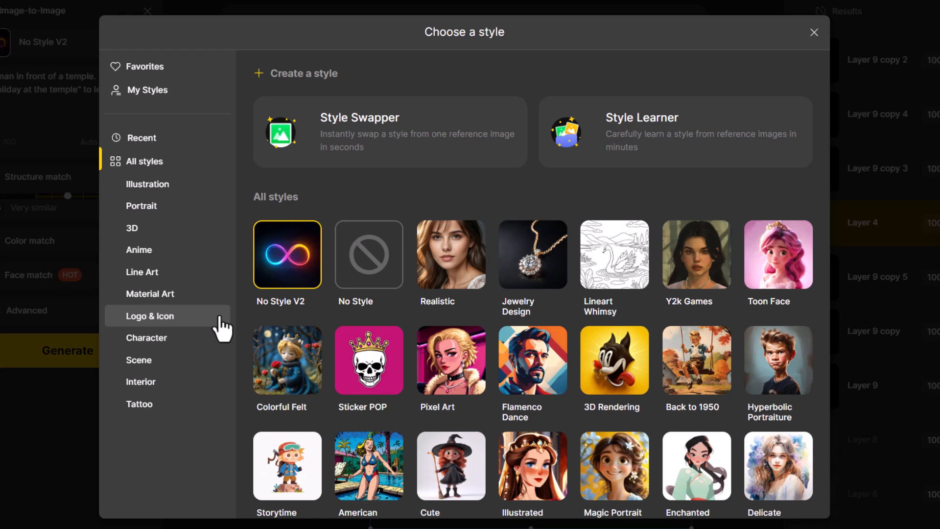
{"action": "left_click", "coordinate": [619, 365]}
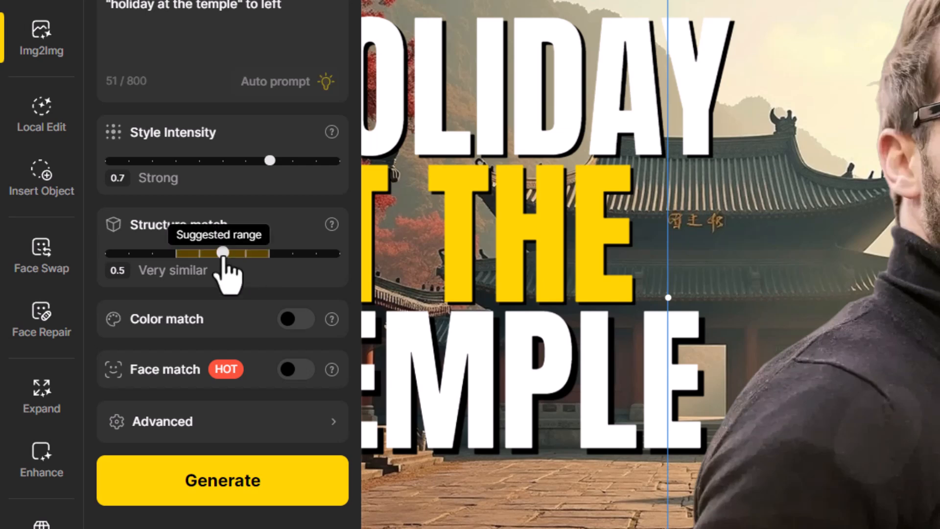
{"action": "left_click_drag", "start_coordinate": [175, 255], "coordinate": [247, 255]}
{"action": "left_click", "coordinate": [240, 484]}
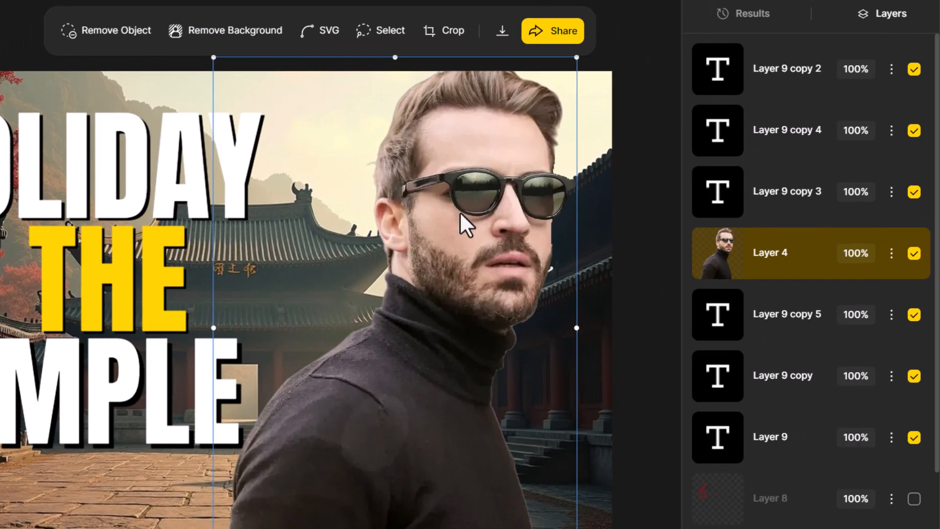
Preview the Image-to-Image results and place the fourth one, the bearded man with a red scarf, on the canvas.
{"action": "mouse_move", "coordinate": [913, 112]}
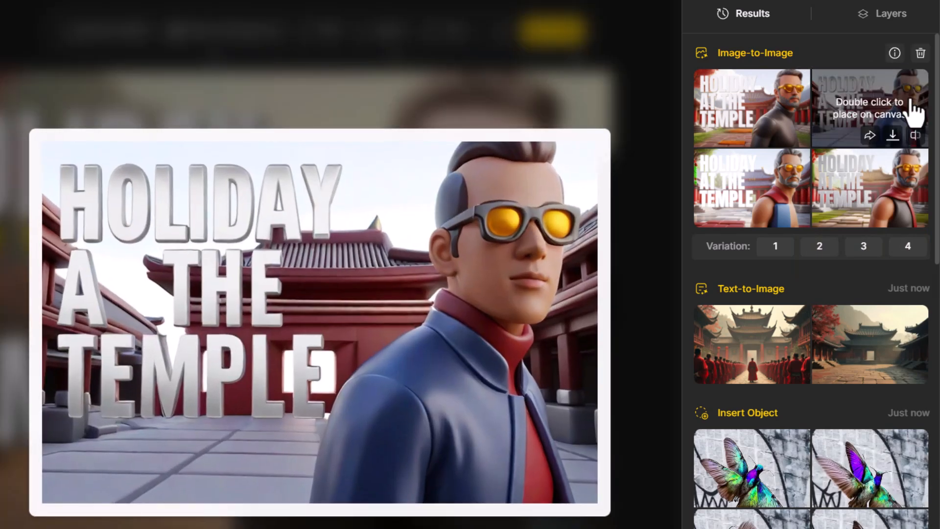
{"action": "mouse_move", "coordinate": [768, 113]}
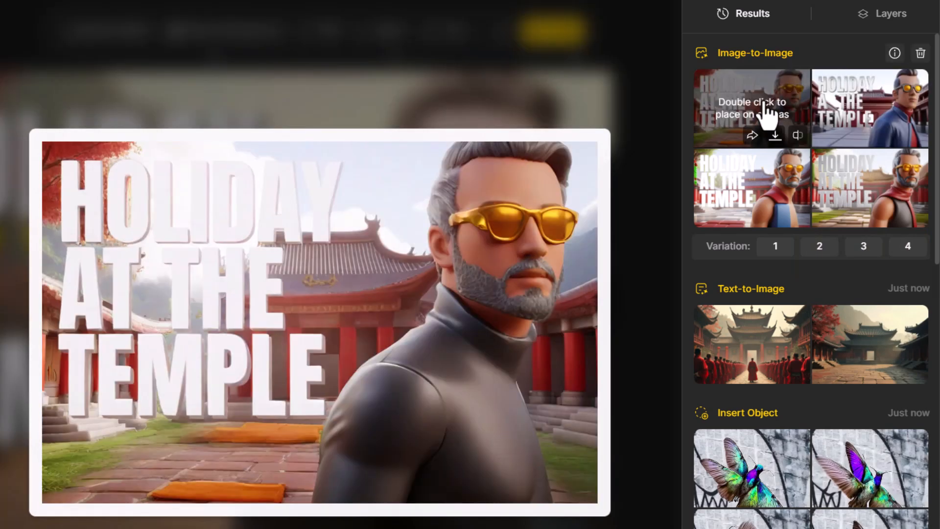
{"action": "mouse_move", "coordinate": [767, 214]}
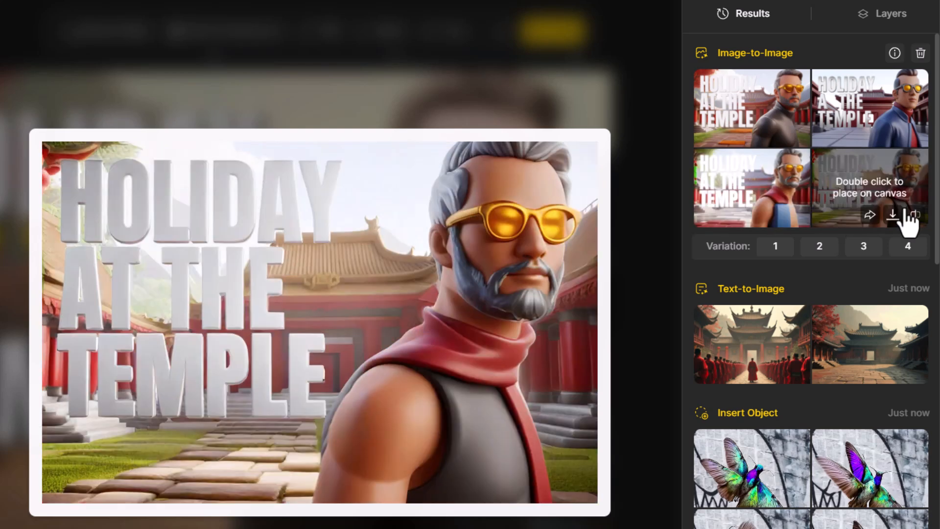
{"action": "double_click", "coordinate": [899, 206]}
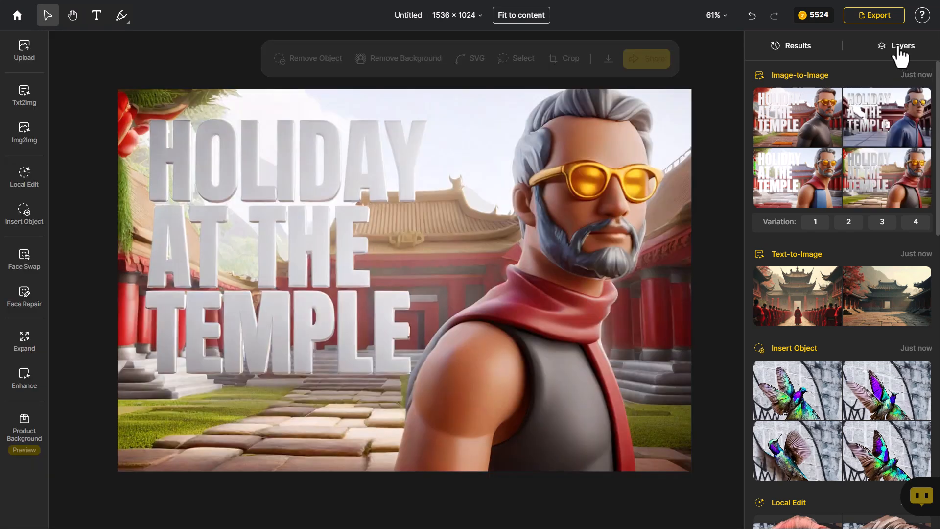
Lower the opacity of the placed 3D result, Layer 15, to 57% to compare it with the original composition.
{"action": "left_click", "coordinate": [897, 47]}
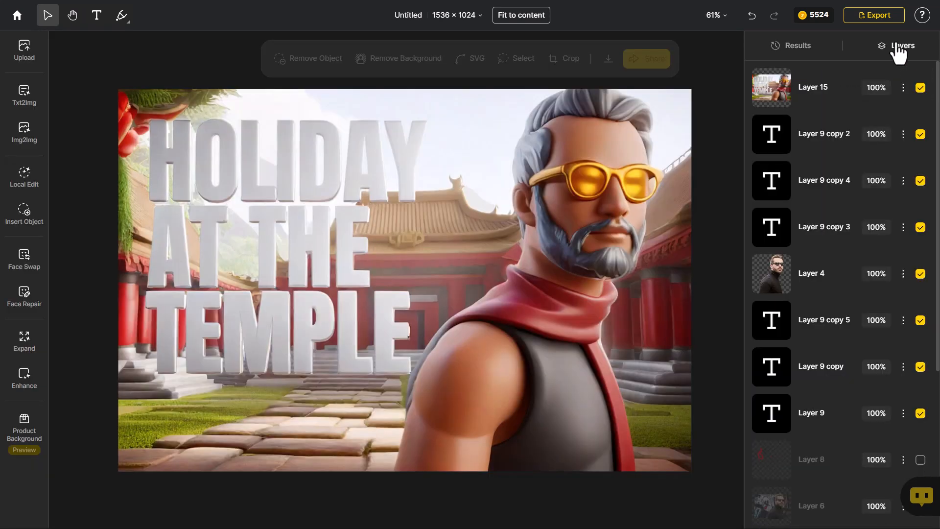
{"action": "left_click", "coordinate": [827, 97]}
{"action": "left_click", "coordinate": [887, 92]}
{"action": "left_click_drag", "start_coordinate": [917, 111], "coordinate": [891, 112]}
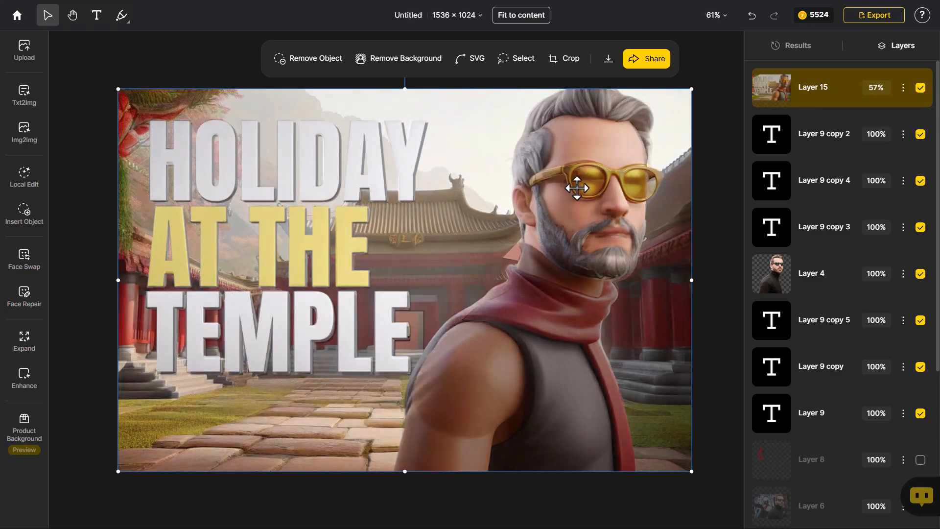
Start over with an empty canvas and upload the warrior image 8.png from the style strength folder.
{"action": "key", "text": "Delete"}
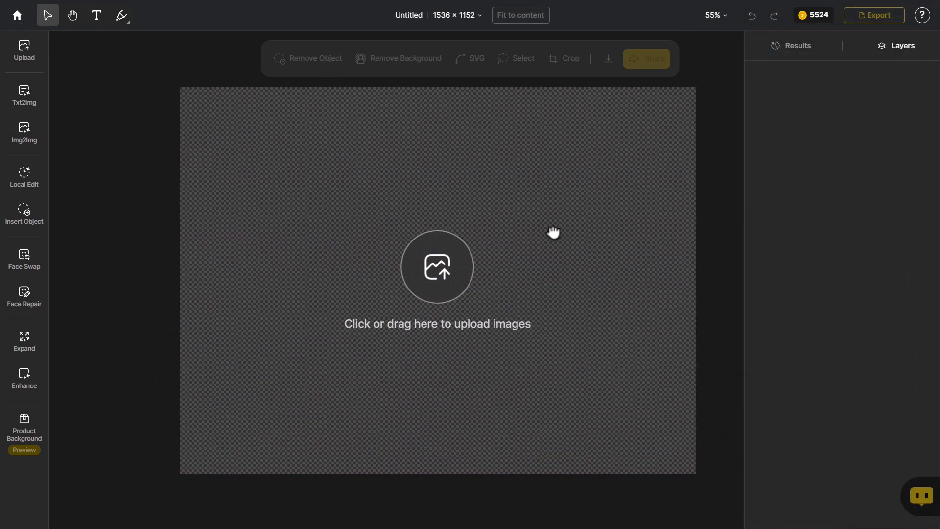
{"action": "left_click_drag", "start_coordinate": [553, 232], "coordinate": [528, 237]}
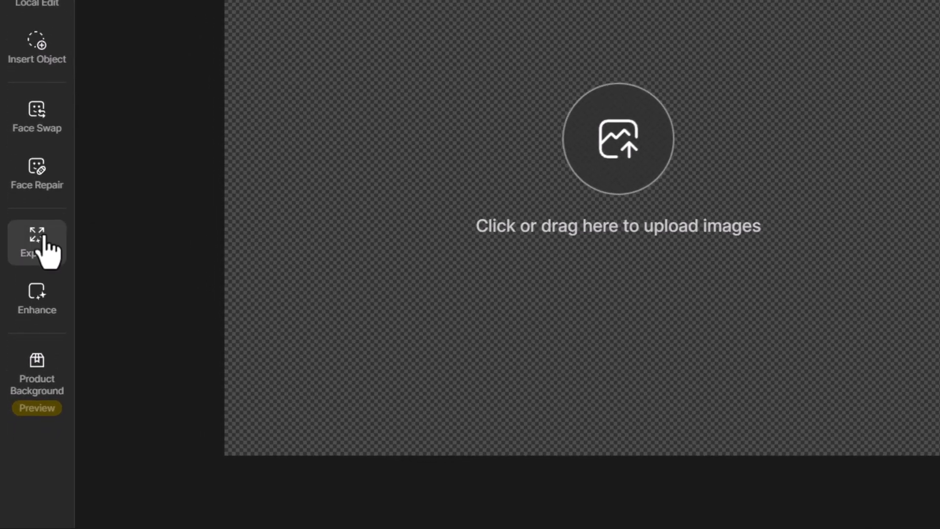
{"action": "mouse_move", "coordinate": [20, 344]}
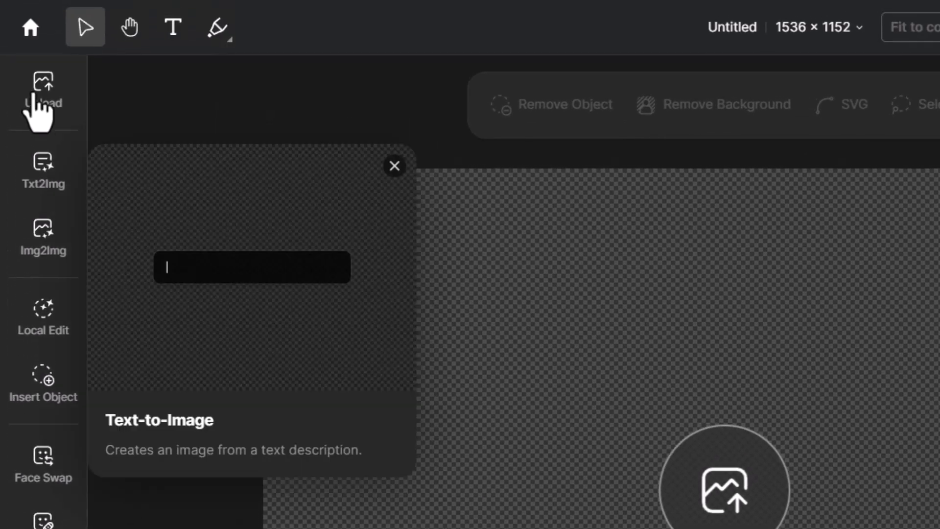
{"action": "left_click", "coordinate": [58, 105]}
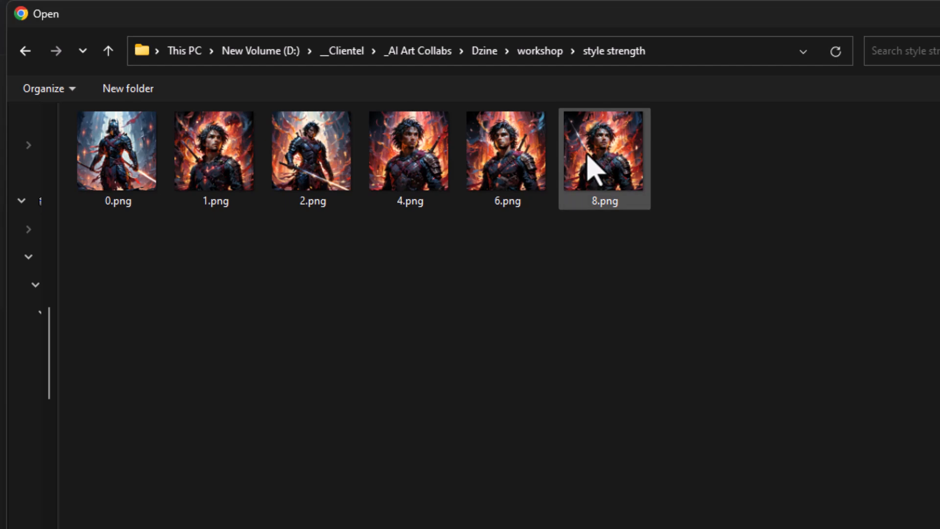
{"action": "double_click", "coordinate": [595, 169]}
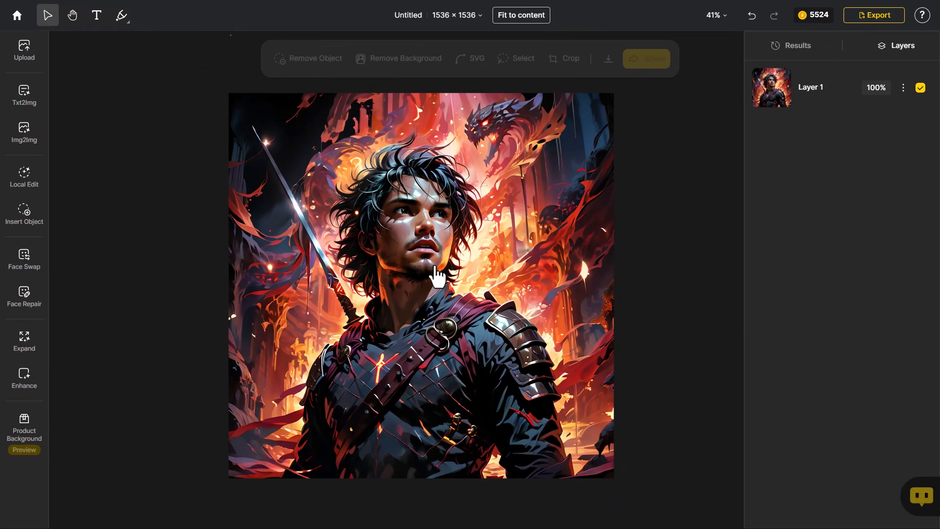
Set the canvas to the 4:3 aspect ratio at 1536 × 1152.
{"action": "left_click", "coordinate": [459, 19]}
{"action": "left_click", "coordinate": [371, 345]}
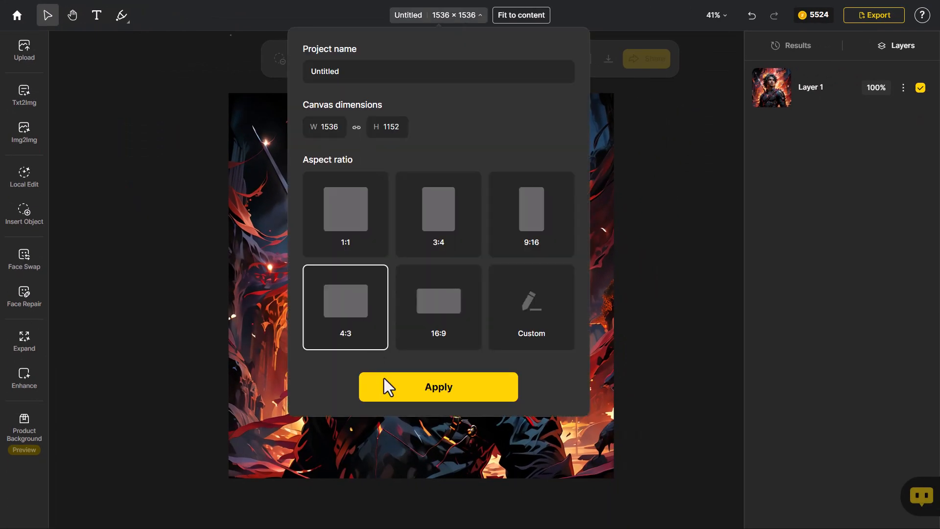
{"action": "left_click", "coordinate": [410, 398]}
Scale the warrior image down and place it toward the canvas's upper right, leaving empty space around it.
{"action": "left_click", "coordinate": [154, 100]}
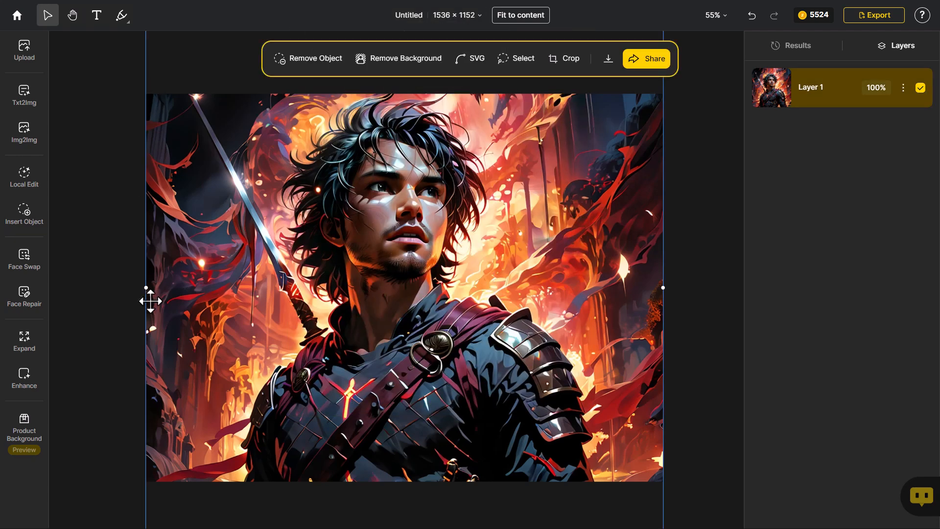
{"action": "scroll", "coordinate": [204, 173], "scroll_direction": "up", "scroll_amount": 3}
{"action": "left_click_drag", "start_coordinate": [206, 173], "coordinate": [219, 235]}
{"action": "left_click_drag", "start_coordinate": [146, 174], "coordinate": [358, 388]}
{"action": "left_click_drag", "start_coordinate": [434, 424], "coordinate": [418, 292]}
{"action": "mouse_move", "coordinate": [412, 223]}
{"action": "left_mouse_down"}
{"action": "mouse_move", "coordinate": [394, 167]}
{"action": "mouse_move", "coordinate": [419, 85]}
{"action": "left_mouse_up"}
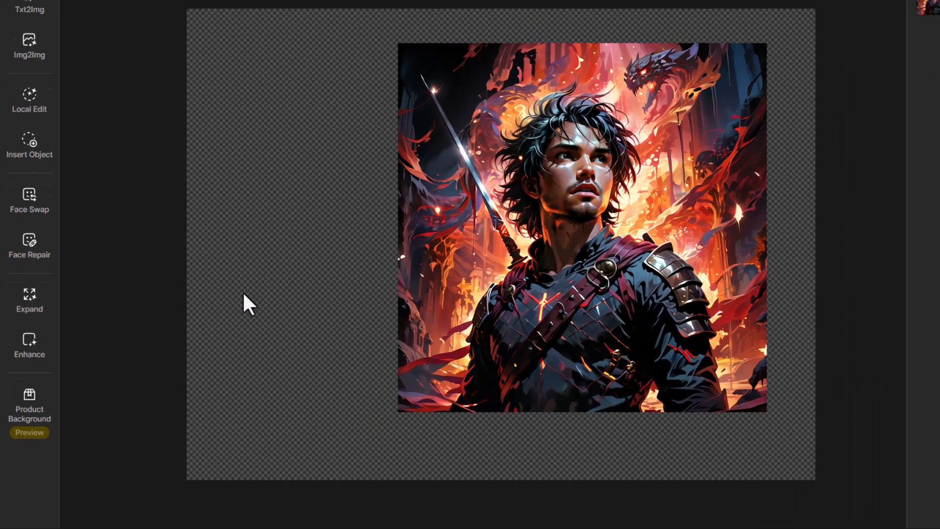
Start Generative Expand on the warrior image and extend its boundaries to the left, upward and downward.
{"action": "mouse_move", "coordinate": [24, 340]}
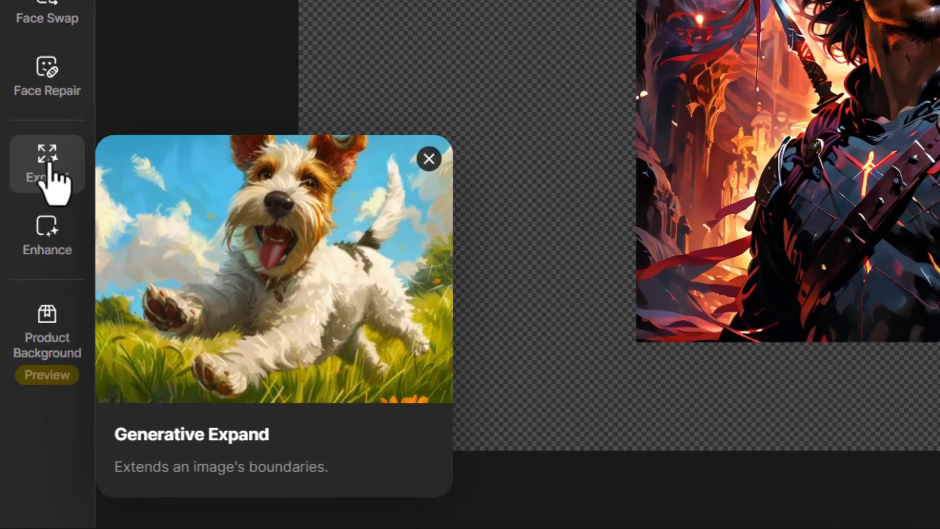
{"action": "left_click", "coordinate": [48, 157]}
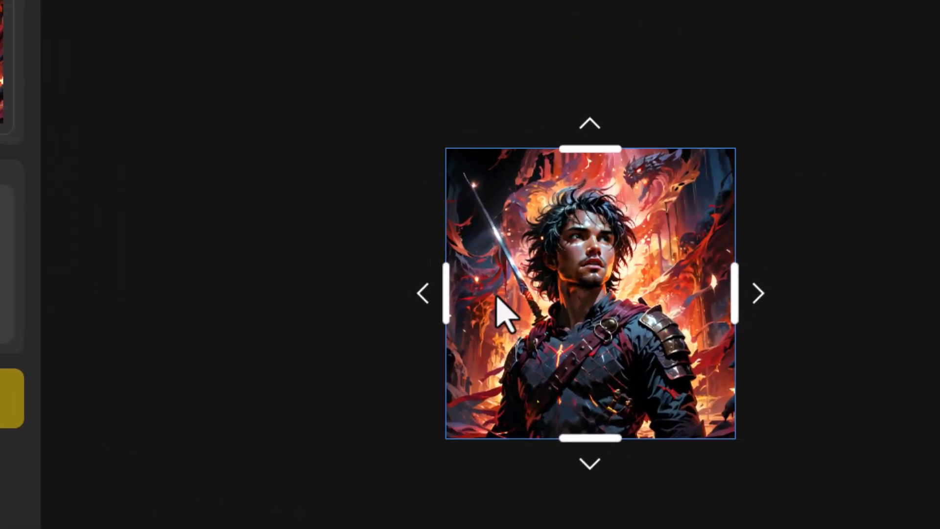
{"action": "left_click_drag", "start_coordinate": [380, 266], "coordinate": [257, 270]}
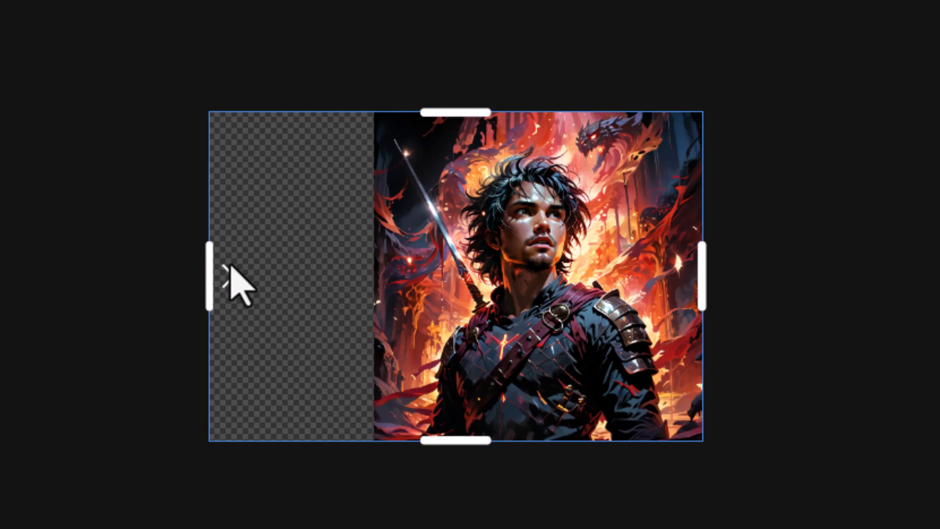
{"action": "left_click_drag", "start_coordinate": [454, 101], "coordinate": [454, 3]}
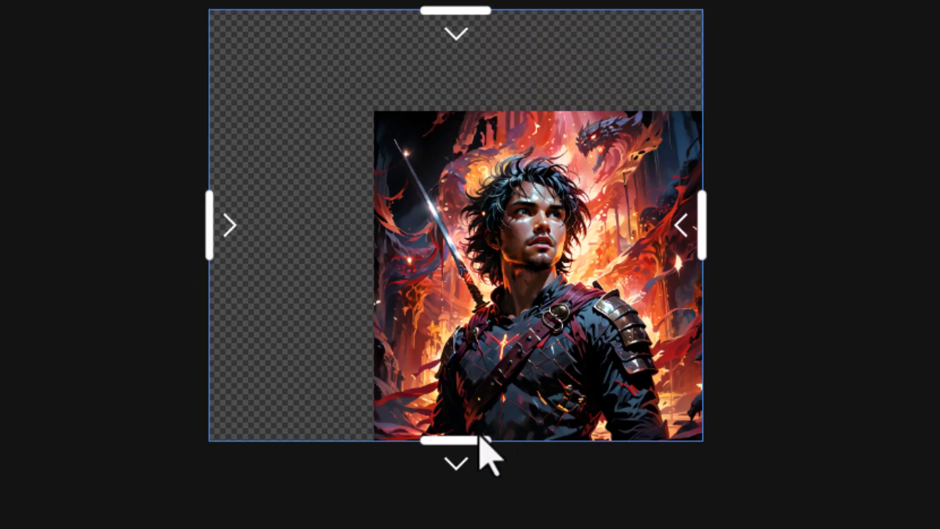
{"action": "left_click_drag", "start_coordinate": [462, 454], "coordinate": [456, 503]}
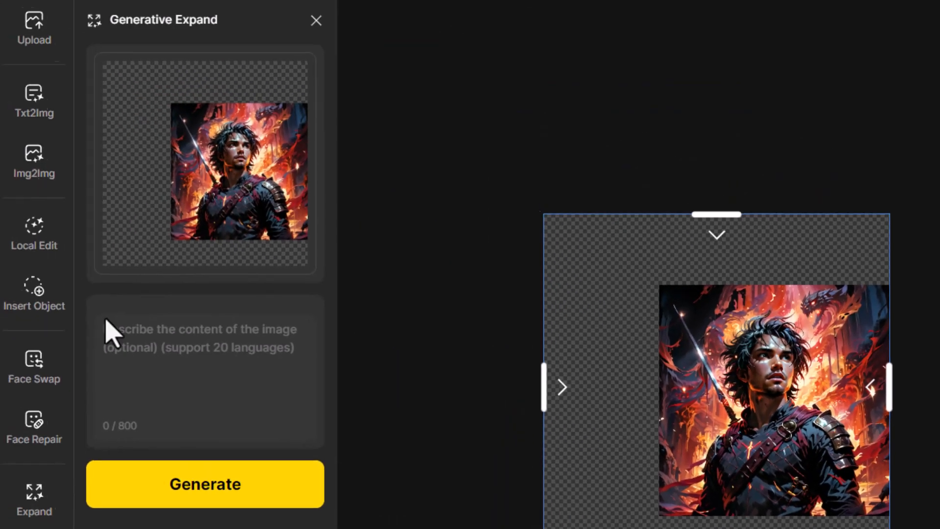
Generate the expansion with the prompt "a warrior standing in a flaming temple".
{"action": "left_click", "coordinate": [157, 335]}
{"action": "type", "text": "a warrior standing in a flaming temple"}
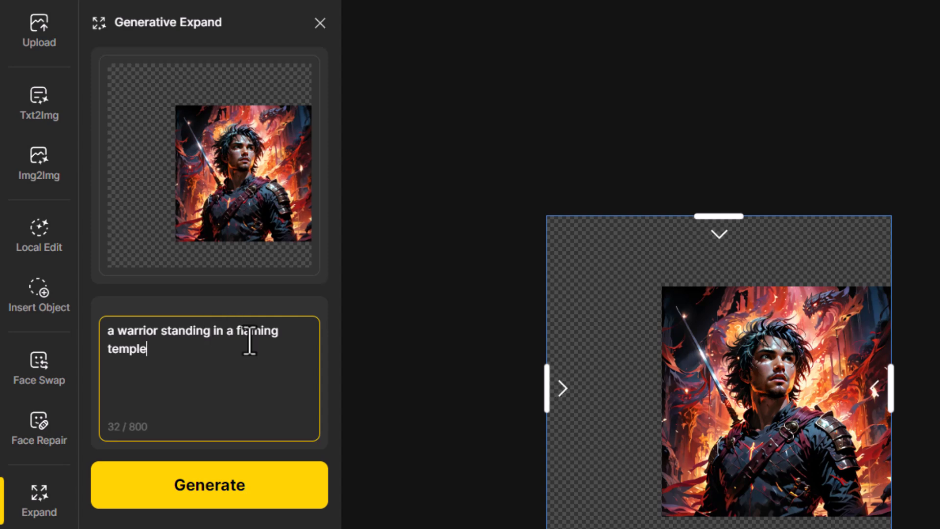
{"action": "left_click", "coordinate": [185, 485]}
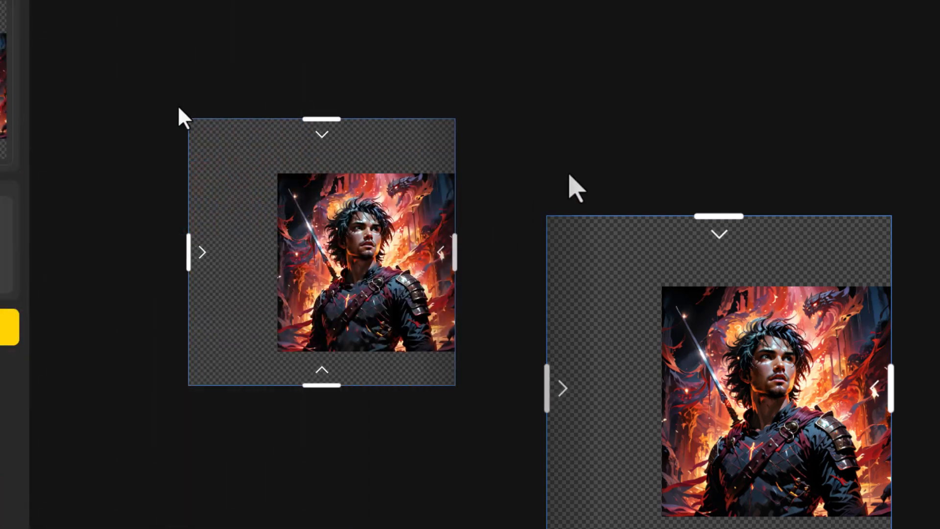
Place the fourth Generative Expand result on the canvas, then enlarge and reposition it to cover the whole canvas.
{"action": "mouse_move", "coordinate": [747, 206]}
{"action": "mouse_move", "coordinate": [857, 201]}
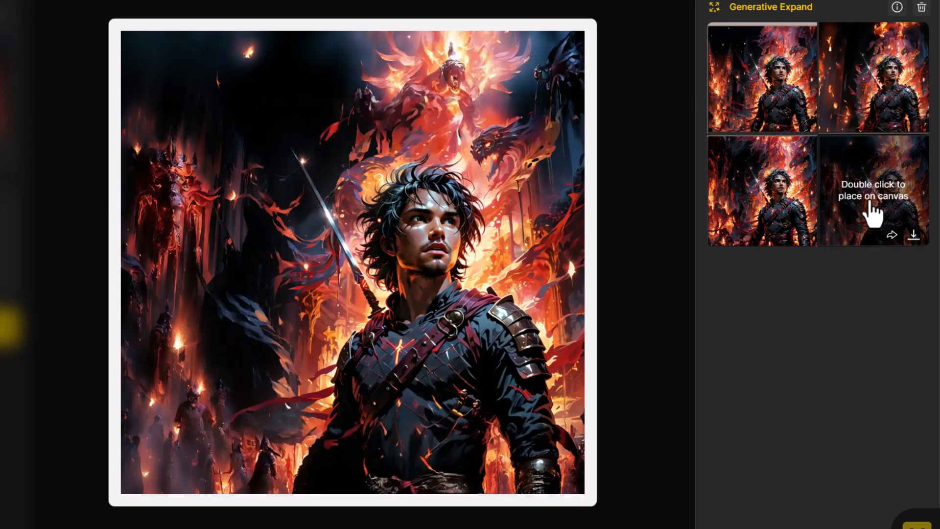
{"action": "double_click", "coordinate": [869, 213]}
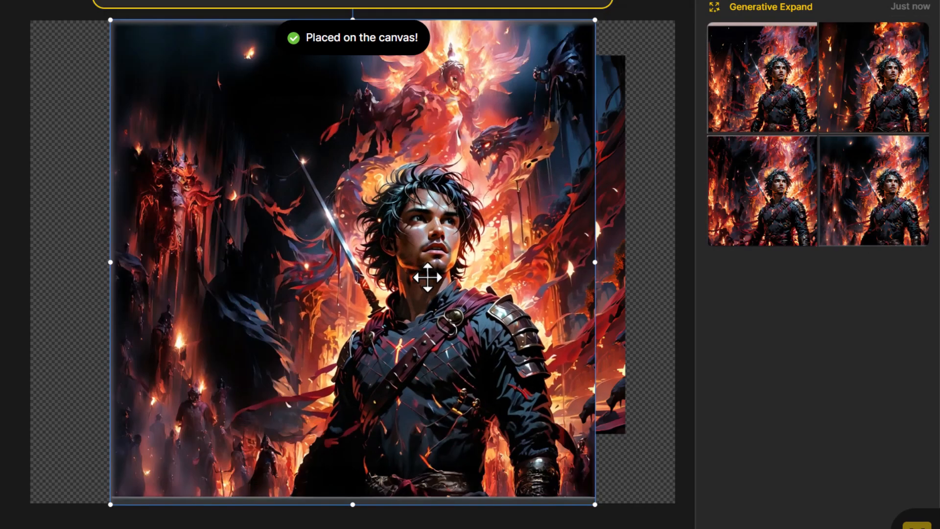
{"action": "left_click_drag", "start_coordinate": [426, 275], "coordinate": [529, 290]}
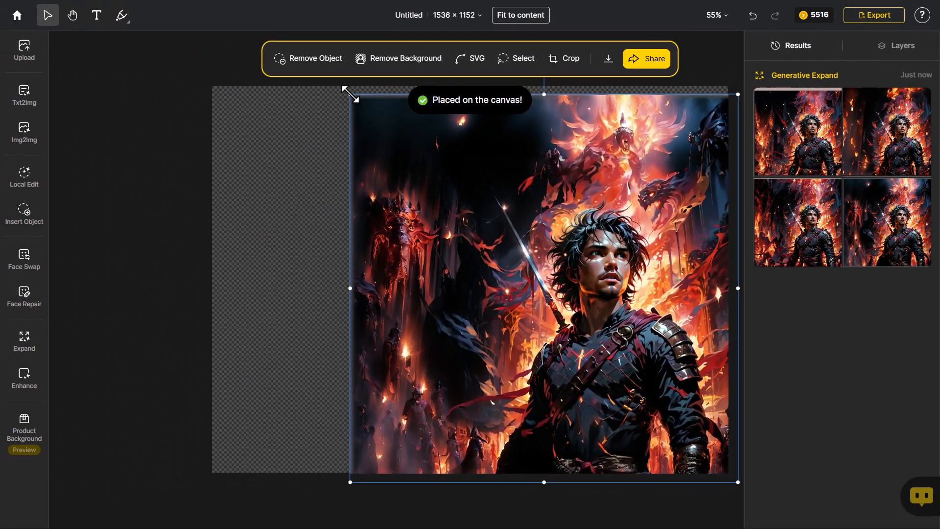
{"action": "left_click_drag", "start_coordinate": [219, 37], "coordinate": [152, 22]}
{"action": "left_click_drag", "start_coordinate": [308, 130], "coordinate": [306, 155]}
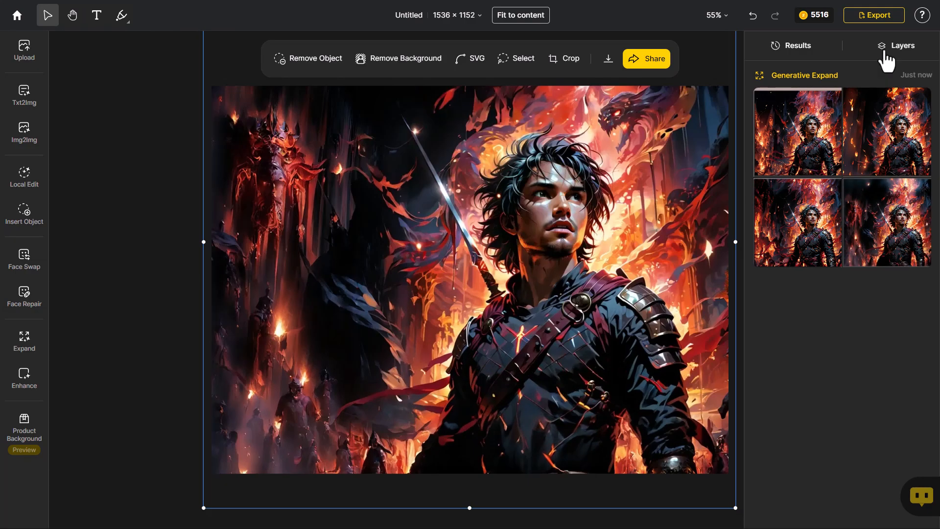
Toggle the visibility of Layer 1 and Layer 2 to compare the original warrior image with its expanded version.
{"action": "left_click", "coordinate": [886, 58]}
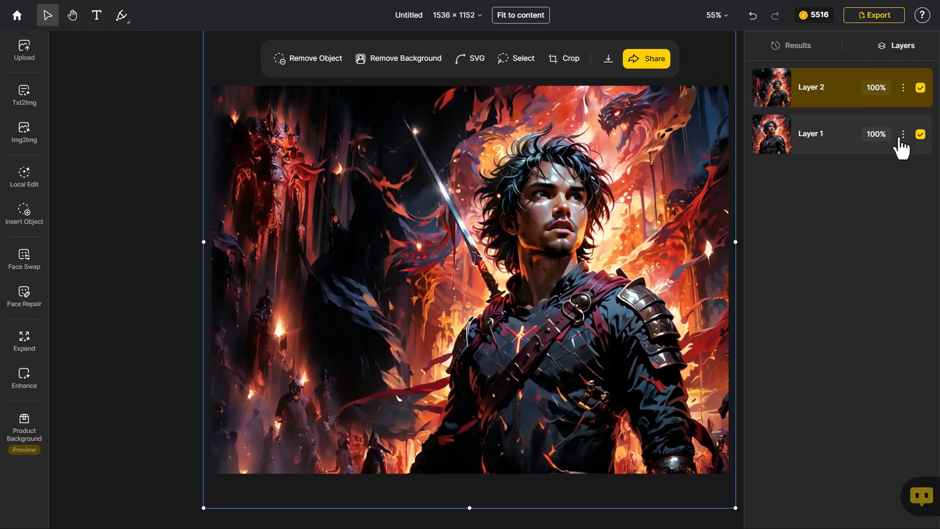
{"action": "left_click", "coordinate": [920, 135]}
{"action": "left_click", "coordinate": [921, 88]}
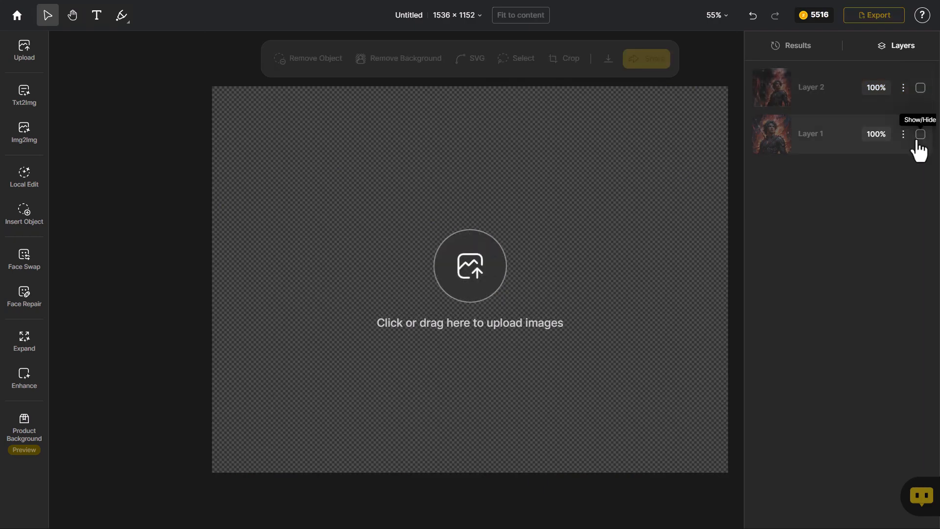
{"action": "left_click", "coordinate": [920, 134]}
{"action": "left_click", "coordinate": [920, 89]}
{"action": "left_click", "coordinate": [921, 89]}
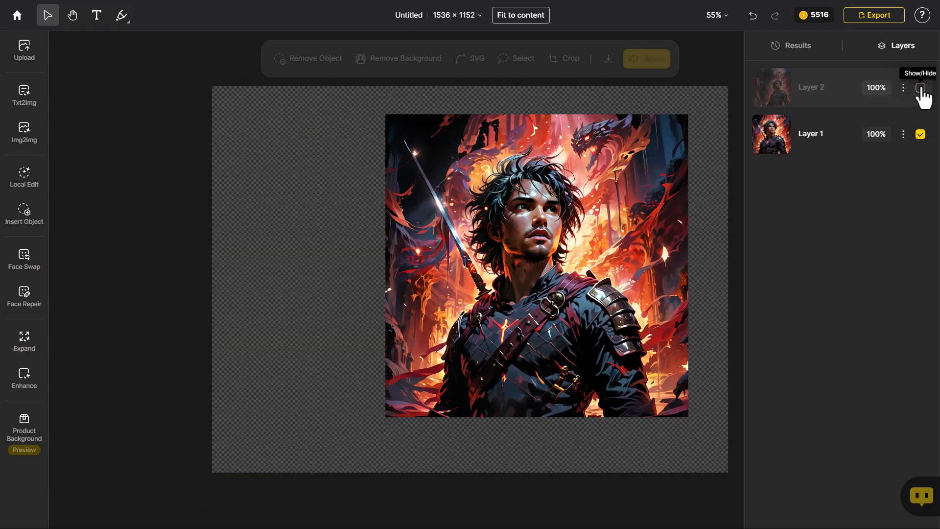
{"action": "left_click", "coordinate": [920, 89]}
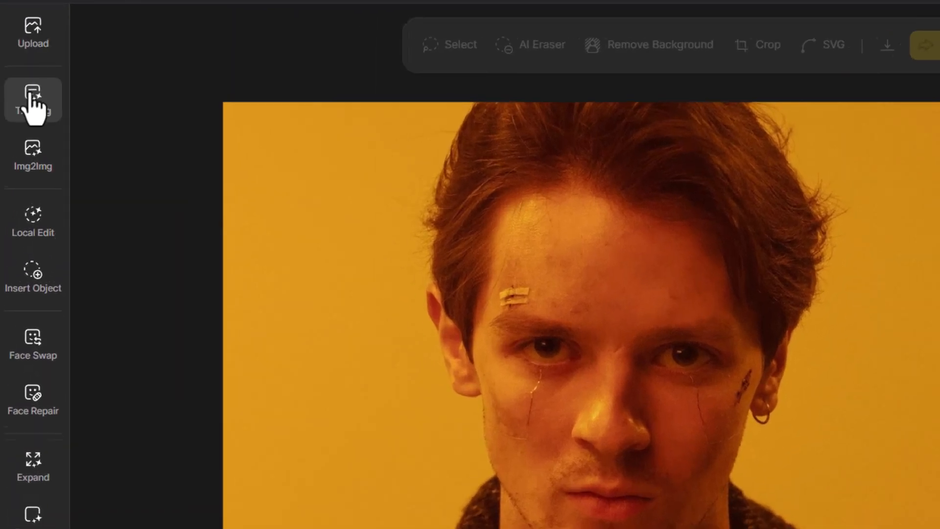
Start Image-to-Image on the man's portrait with the prompt "a cyberpunk man, with robotic elements".
{"action": "left_click", "coordinate": [24, 132]}
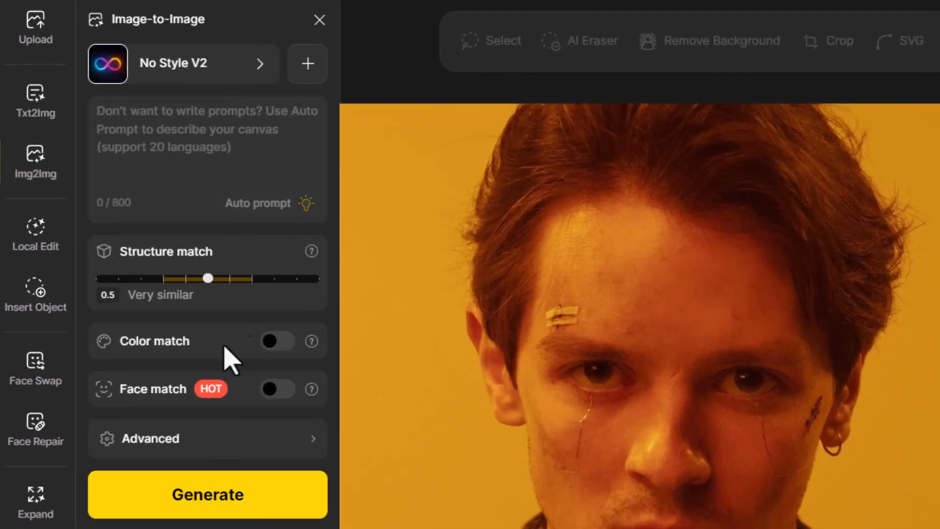
{"action": "left_click", "coordinate": [206, 118]}
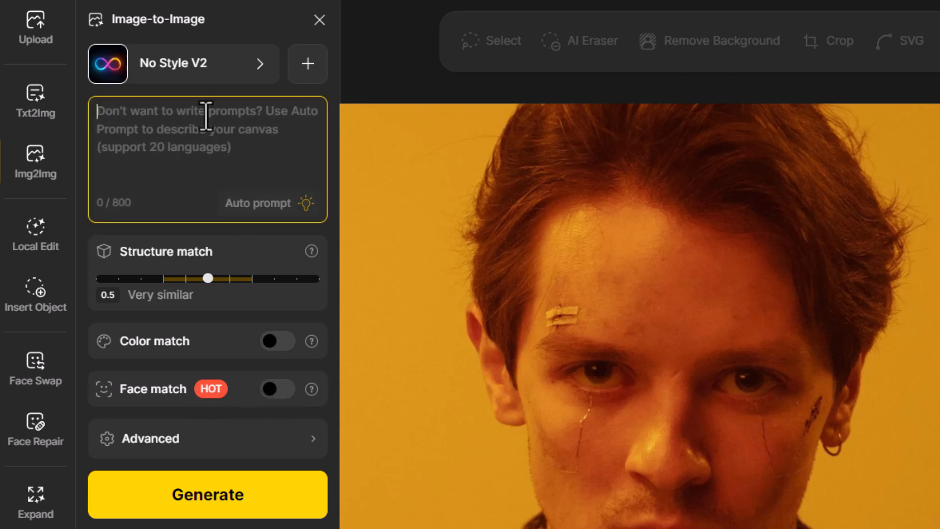
{"action": "type", "text": "a cyberpunk man, with robotic elements"}
Choose the Neon Futurism style for the cyberpunk portrait generation.
{"action": "left_click", "coordinate": [227, 79]}
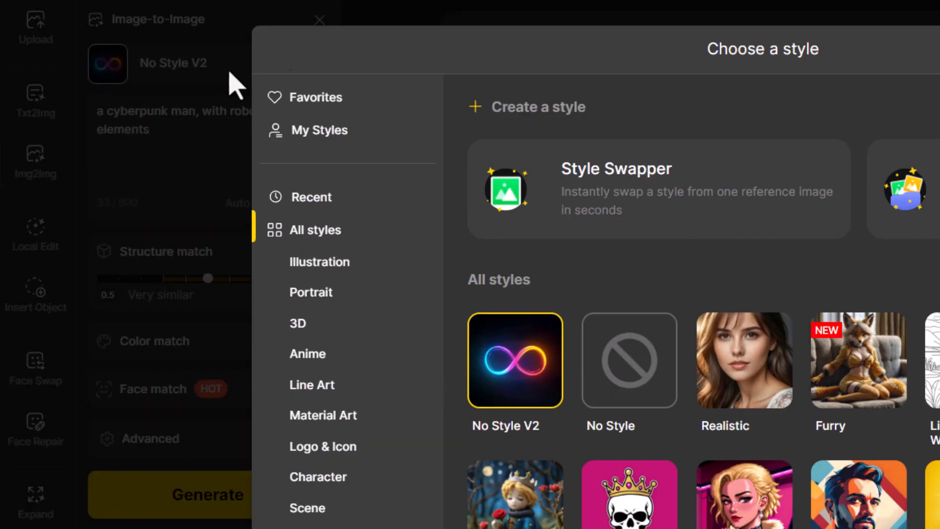
{"action": "scroll", "coordinate": [772, 383], "scroll_direction": "down", "scroll_amount": 5}
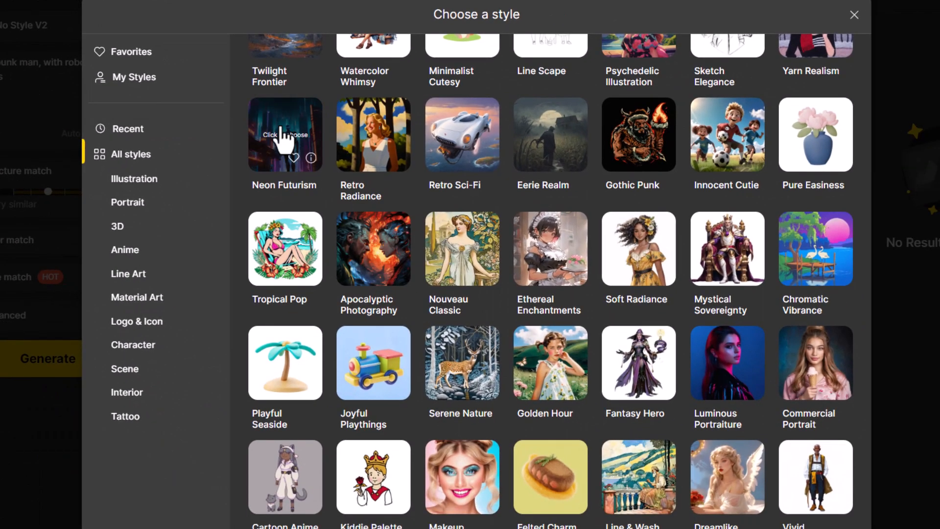
{"action": "left_click", "coordinate": [284, 125]}
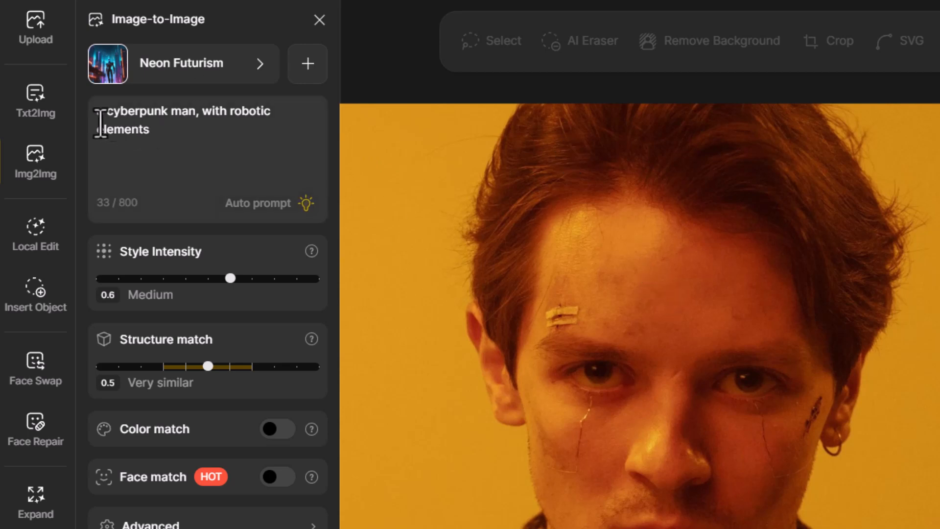
{"action": "left_click", "coordinate": [197, 111]}
{"action": "type", "text": ","}
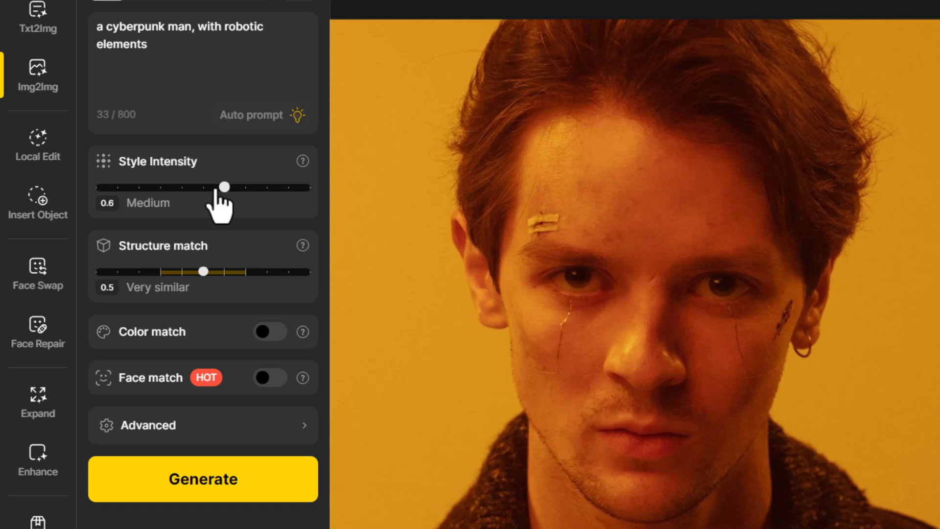
Set Structure match to 0.7, enable Face match, and generate the cyberpunk portraits.
{"action": "left_click_drag", "start_coordinate": [221, 271], "coordinate": [243, 272]}
{"action": "left_click", "coordinate": [272, 382]}
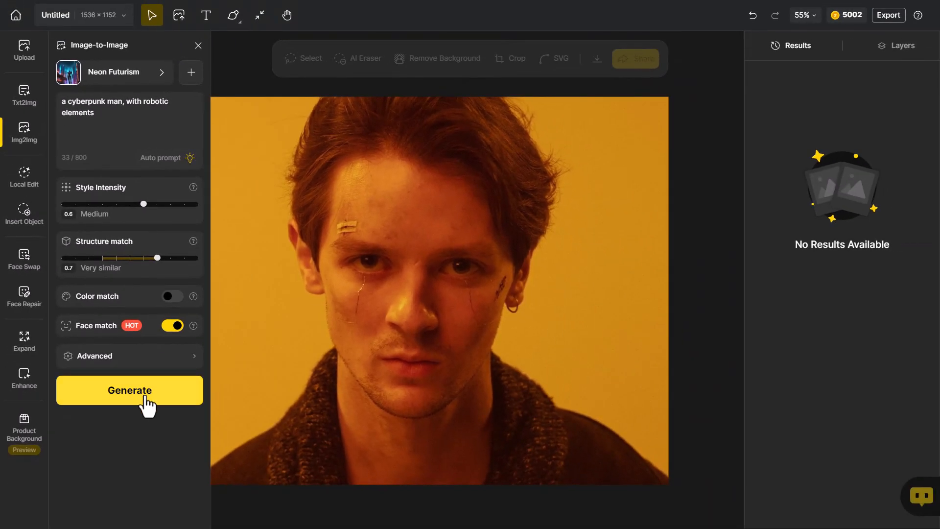
{"action": "left_click", "coordinate": [146, 399]}
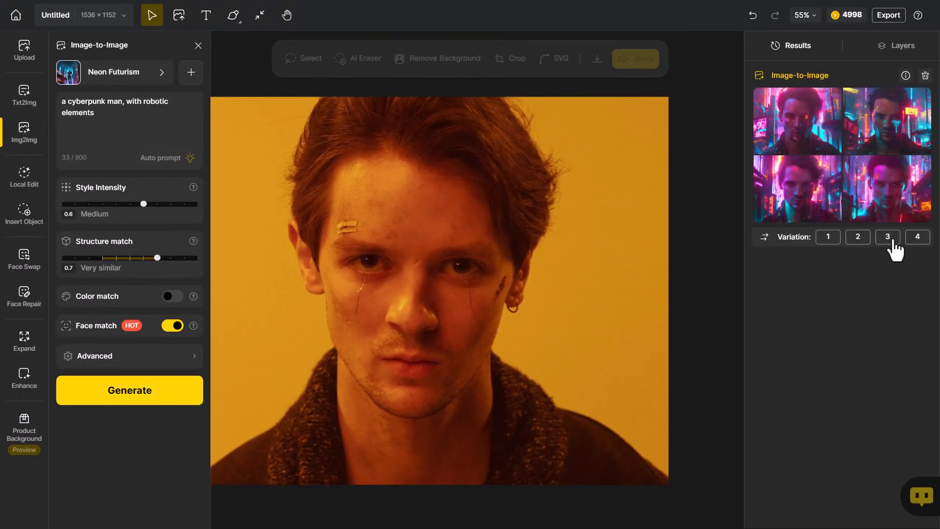
Preview the generated cyberpunk portraits, place the first one on the canvas, and show the layer list.
{"action": "left_click", "coordinate": [897, 195]}
{"action": "left_click", "coordinate": [812, 200]}
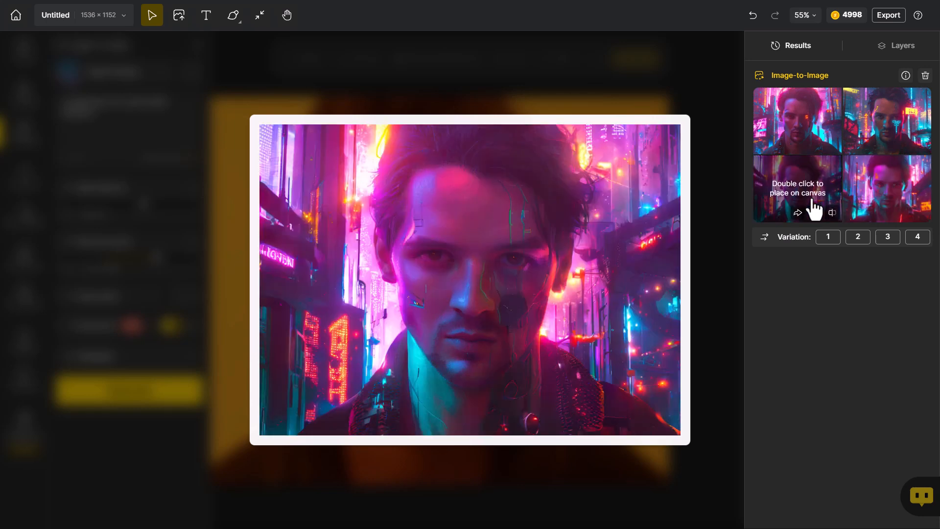
{"action": "left_click", "coordinate": [806, 139]}
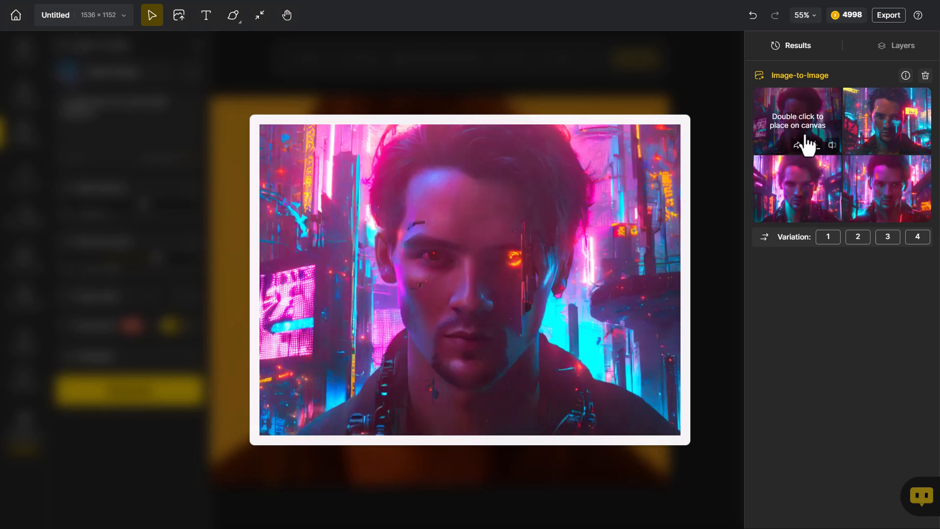
{"action": "left_click", "coordinate": [875, 144]}
{"action": "left_click", "coordinate": [792, 144]}
{"action": "double_click", "coordinate": [795, 129]}
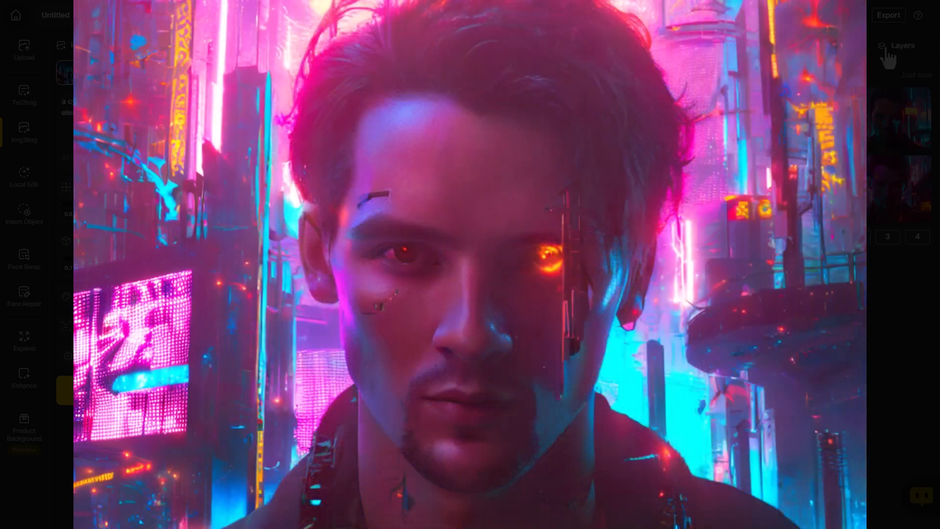
{"action": "left_click", "coordinate": [899, 55]}
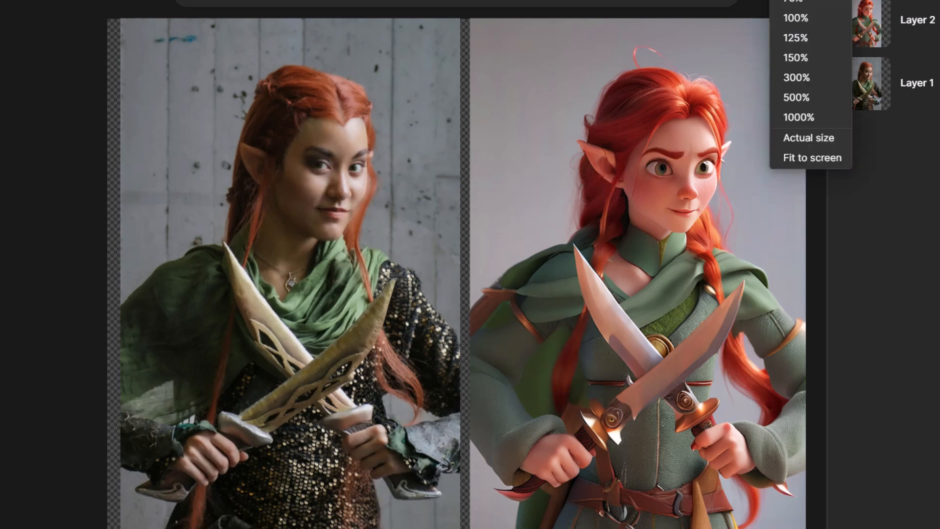
Lasso the 3D elf's face and generate a Face Repair with the prompt "a red headed womans face, pixar style 3d cartoon character".
{"action": "scroll", "coordinate": [715, 125], "scroll_direction": "up", "scroll_amount": 3}
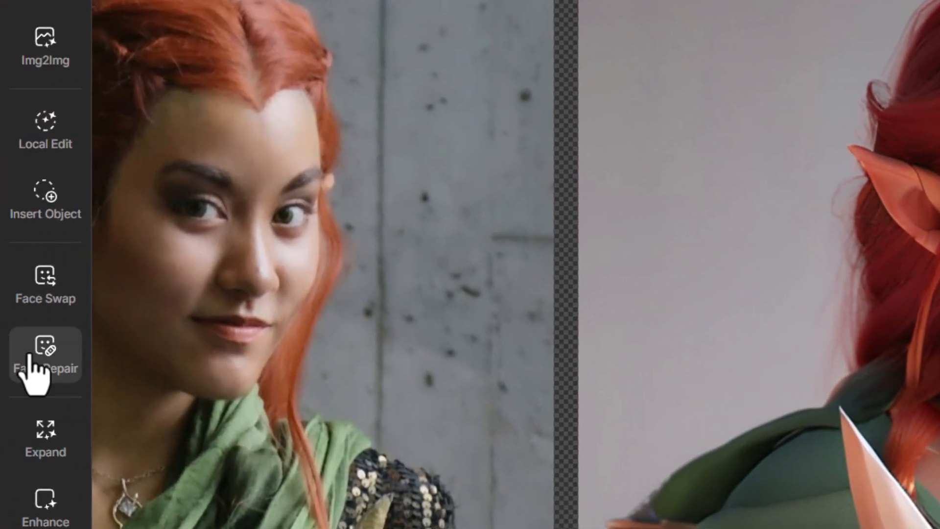
{"action": "mouse_move", "coordinate": [39, 353]}
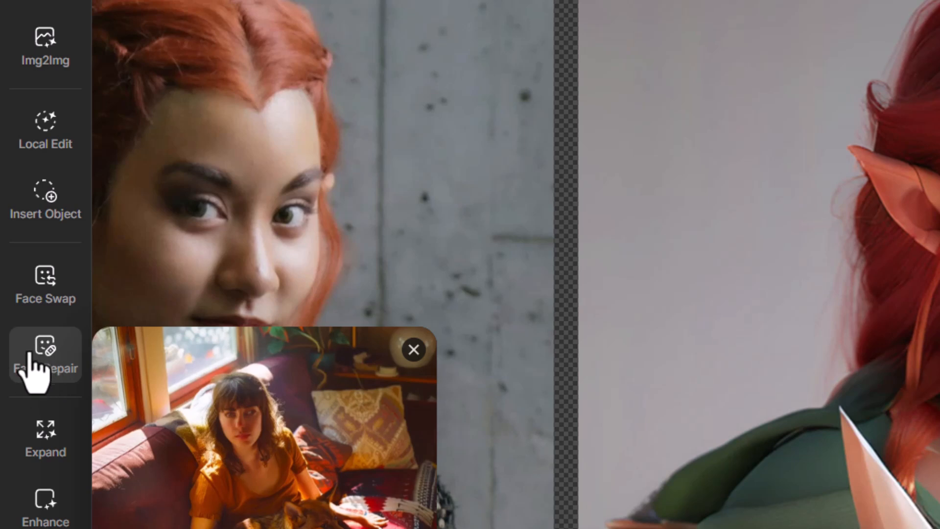
{"action": "left_click", "coordinate": [32, 355]}
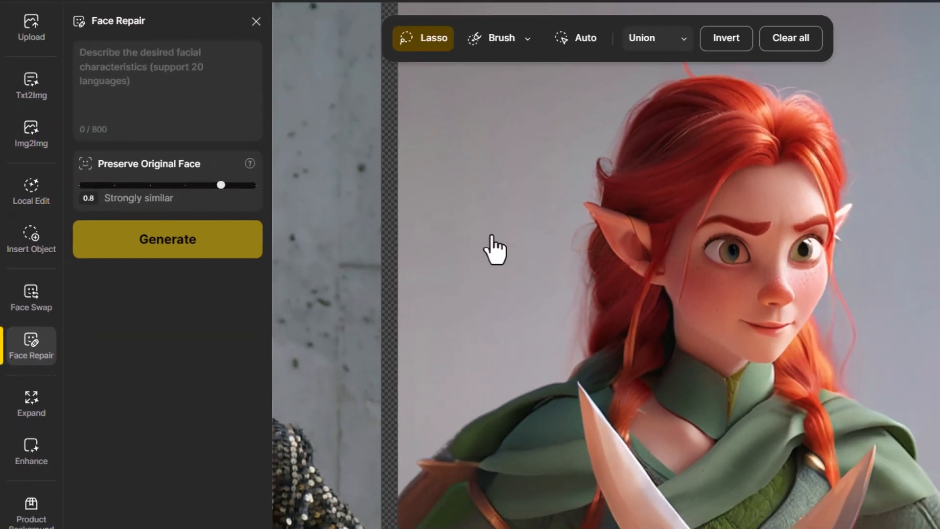
{"action": "mouse_move", "coordinate": [806, 163]}
{"action": "left_mouse_down"}
{"action": "mouse_move", "coordinate": [771, 160]}
{"action": "mouse_move", "coordinate": [715, 186]}
{"action": "mouse_move", "coordinate": [663, 265]}
{"action": "mouse_move", "coordinate": [703, 350]}
{"action": "mouse_move", "coordinate": [806, 375]}
{"action": "mouse_move", "coordinate": [834, 257]}
{"action": "mouse_move", "coordinate": [807, 162]}
{"action": "left_mouse_up"}
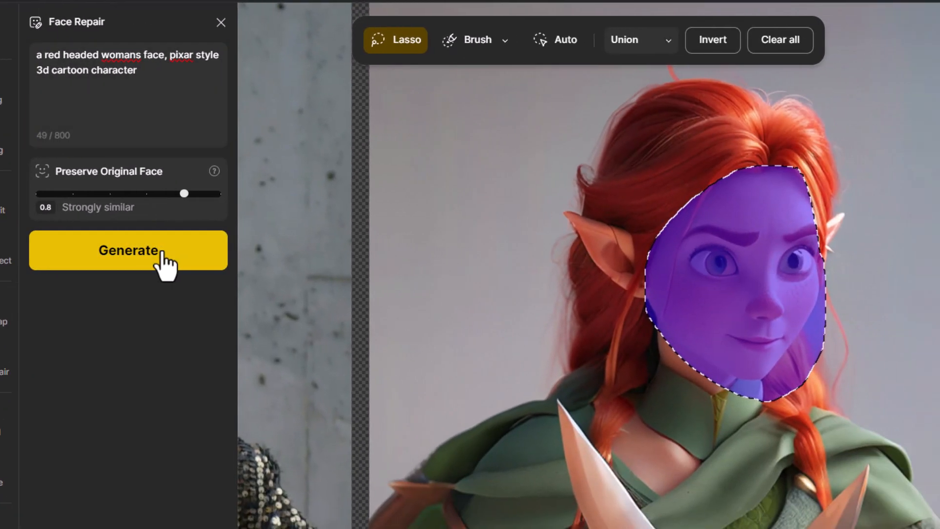
{"action": "left_click", "coordinate": [211, 260]}
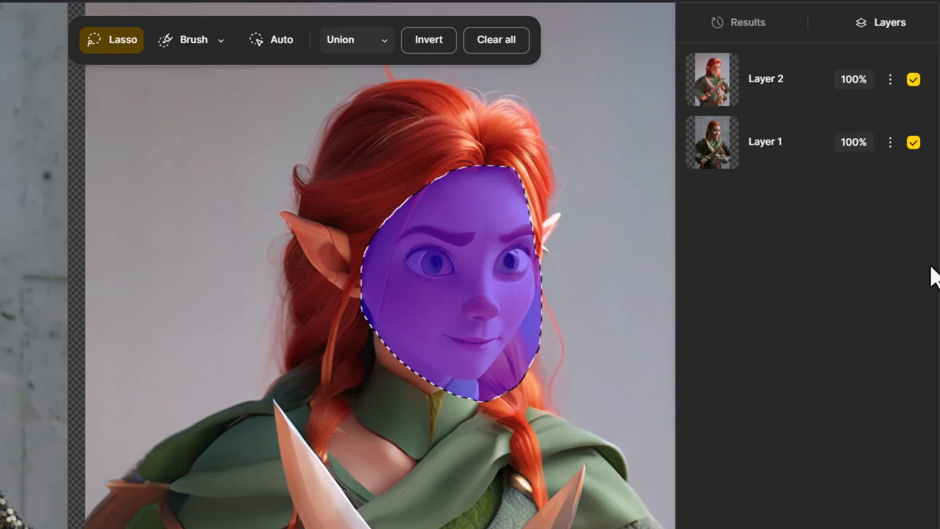
Preview the Face Repair results and place the fourth one on the canvas.
{"action": "mouse_move", "coordinate": [827, 286]}
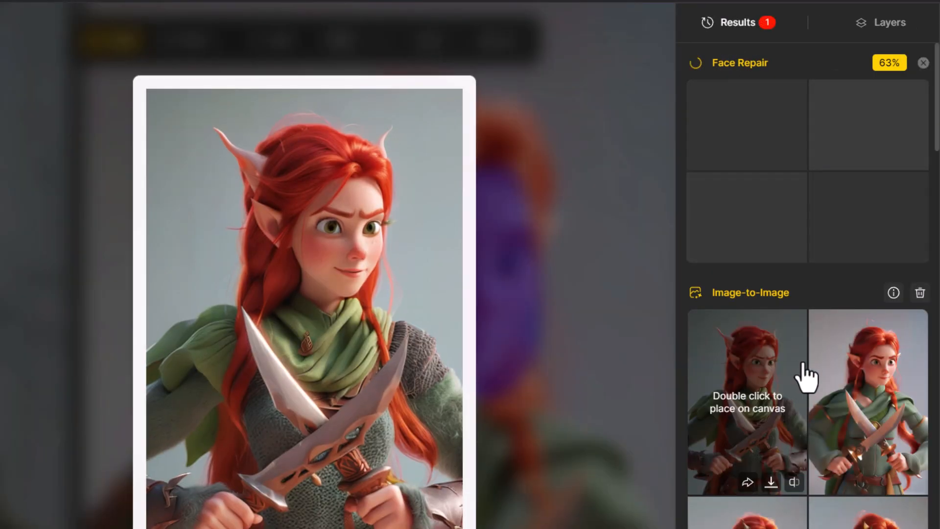
{"action": "mouse_move", "coordinate": [858, 327]}
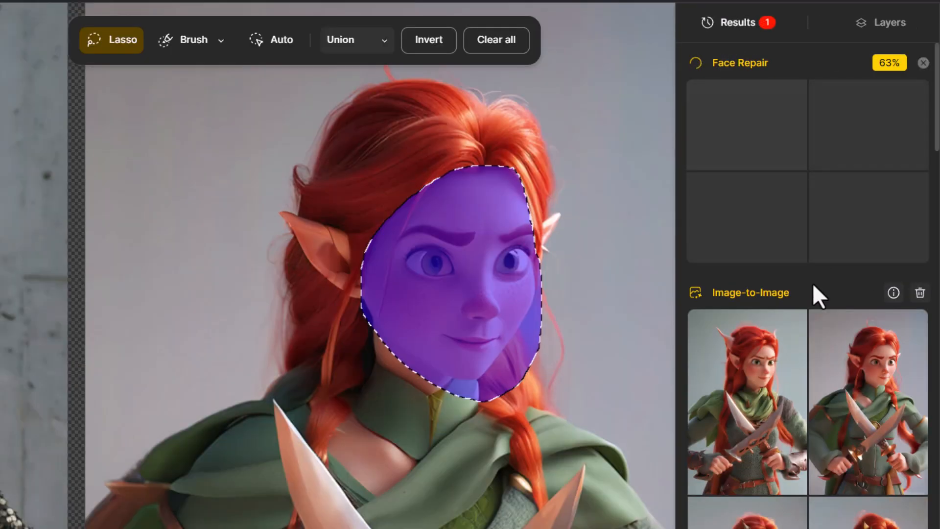
{"action": "mouse_move", "coordinate": [936, 133]}
{"action": "left_mouse_down"}
{"action": "mouse_move", "coordinate": [937, 208]}
{"action": "mouse_move", "coordinate": [937, 127]}
{"action": "left_mouse_up"}
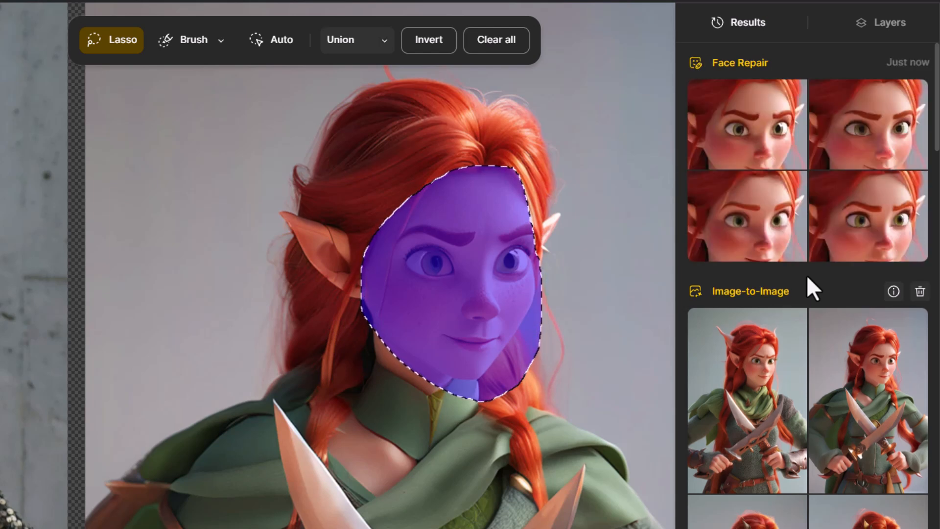
{"action": "mouse_move", "coordinate": [885, 224]}
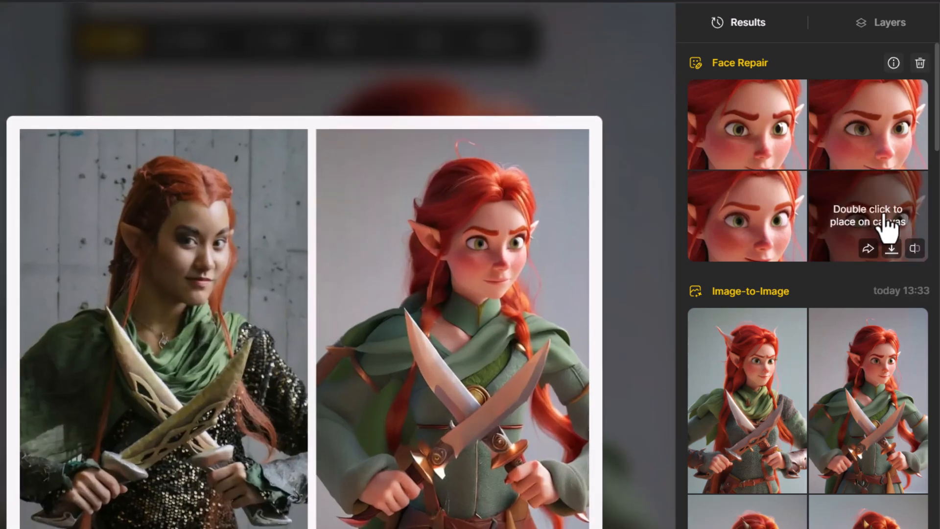
{"action": "mouse_move", "coordinate": [779, 231]}
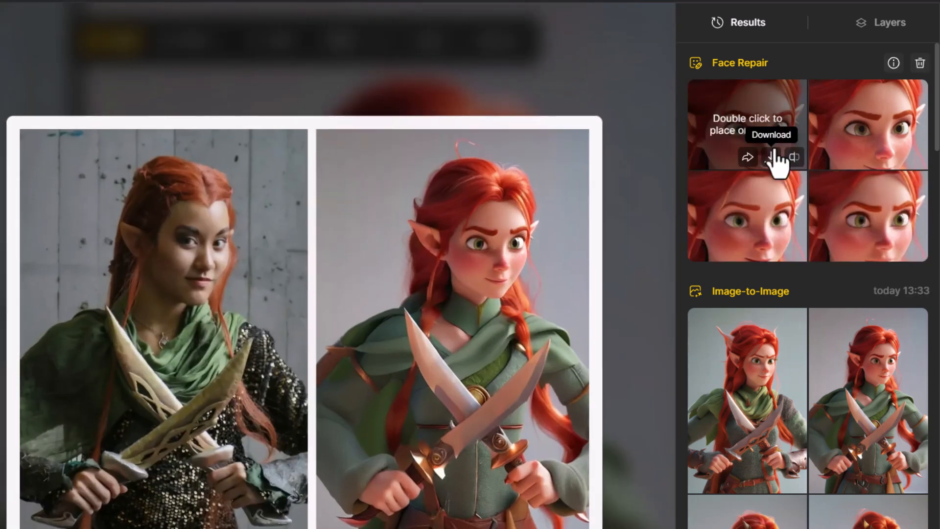
{"action": "double_click", "coordinate": [860, 208]}
Toggle Layer 3's visibility to compare the elf's face before and after the repair.
{"action": "left_click", "coordinate": [858, 28]}
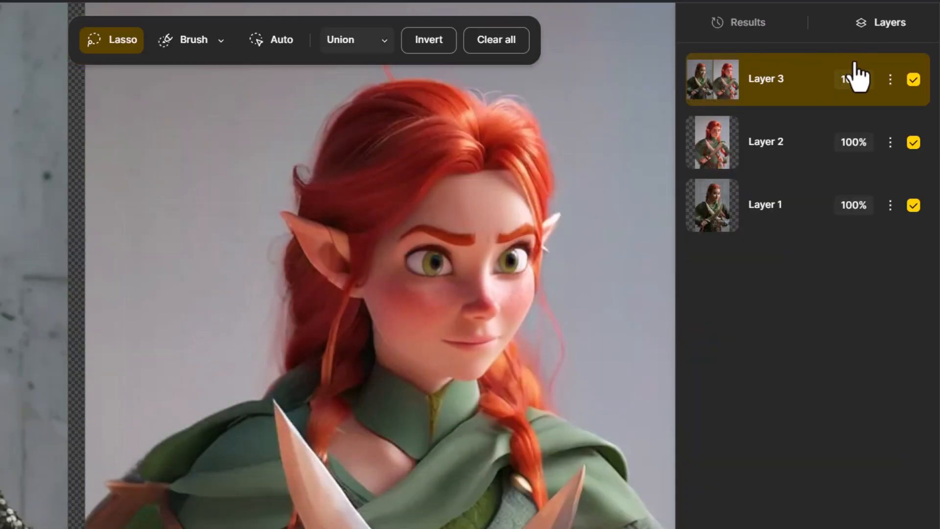
{"action": "left_click", "coordinate": [913, 80]}
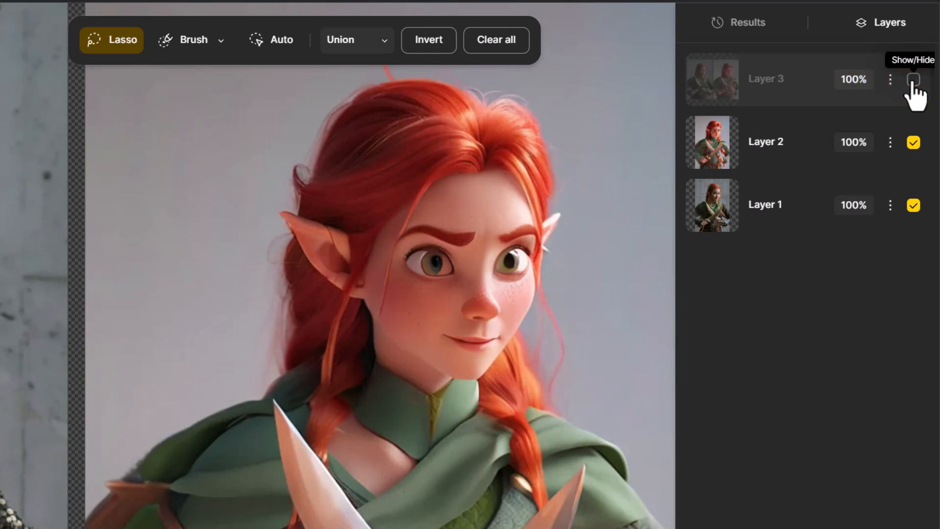
{"action": "left_click", "coordinate": [912, 80]}
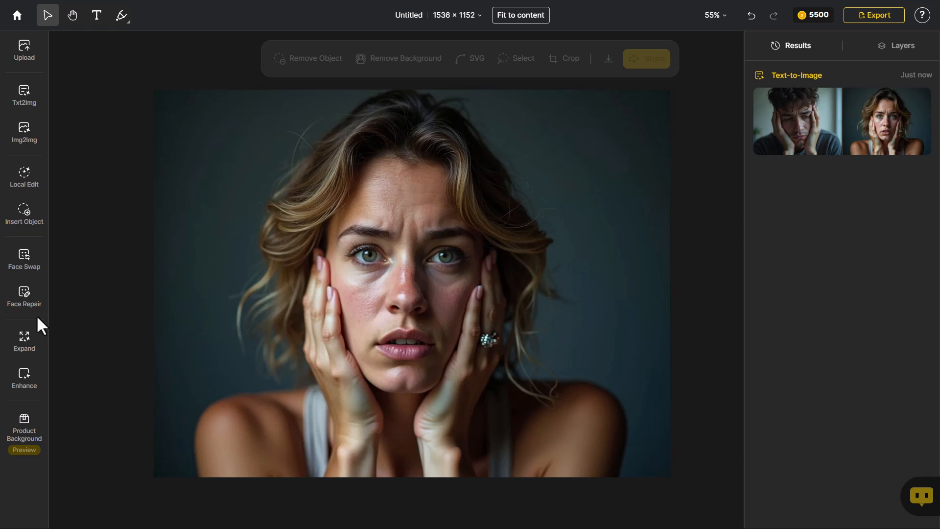
Start Face Repair on the distressed woman's portrait, lasso her face, and set Preserve Original Face to 0.6.
{"action": "left_click", "coordinate": [23, 301]}
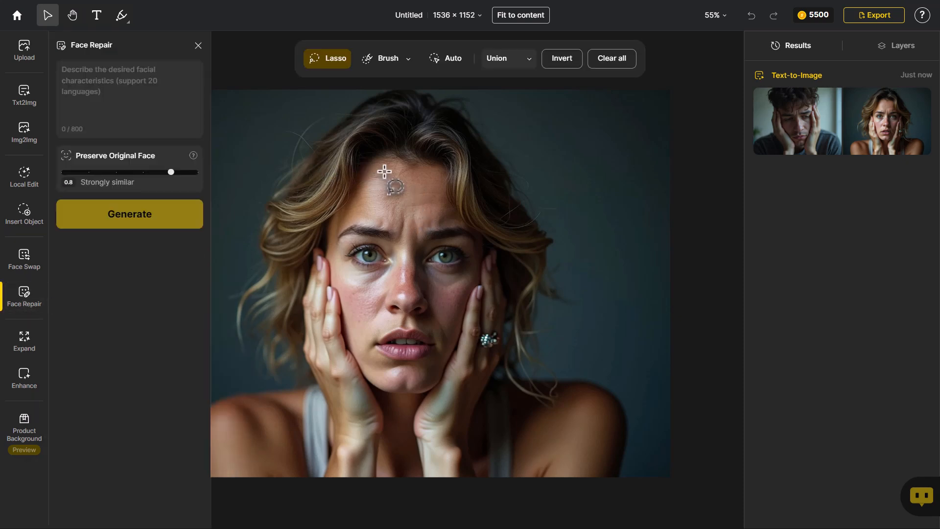
{"action": "mouse_move", "coordinate": [374, 160]}
{"action": "left_mouse_down"}
{"action": "mouse_move", "coordinate": [339, 186]}
{"action": "mouse_move", "coordinate": [323, 221]}
{"action": "mouse_move", "coordinate": [332, 266]}
{"action": "mouse_move", "coordinate": [383, 378]}
{"action": "mouse_move", "coordinate": [429, 381]}
{"action": "mouse_move", "coordinate": [484, 255]}
{"action": "mouse_move", "coordinate": [435, 166]}
{"action": "mouse_move", "coordinate": [397, 156]}
{"action": "mouse_move", "coordinate": [382, 196]}
{"action": "left_mouse_up"}
{"action": "left_click_drag", "start_coordinate": [170, 174], "coordinate": [144, 174]}
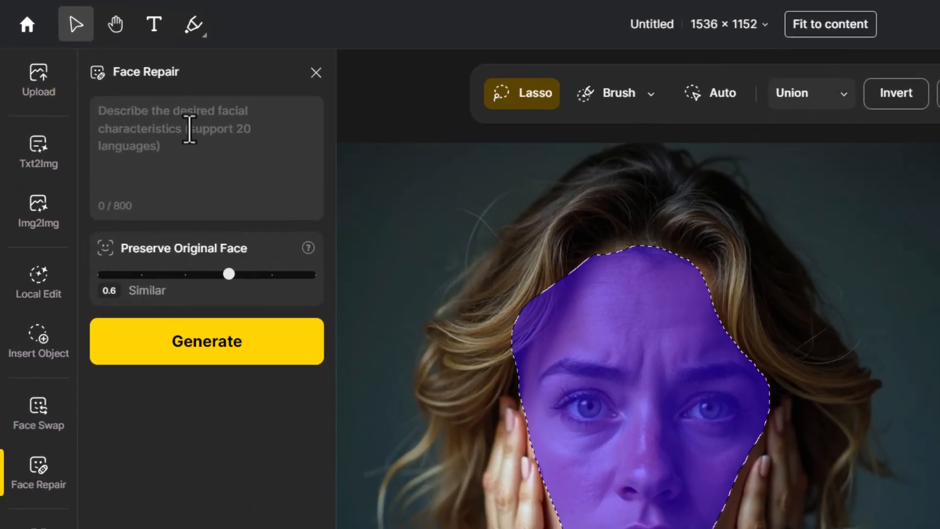
Generate a Face Repair with the prompt "a thin nose, brown eyes and rosey cheeks" and Preserve Original Face at 0.4.
{"action": "left_click", "coordinate": [190, 129]}
{"action": "type", "text": "a thin nose, brown eyes and rosey cheeks"}
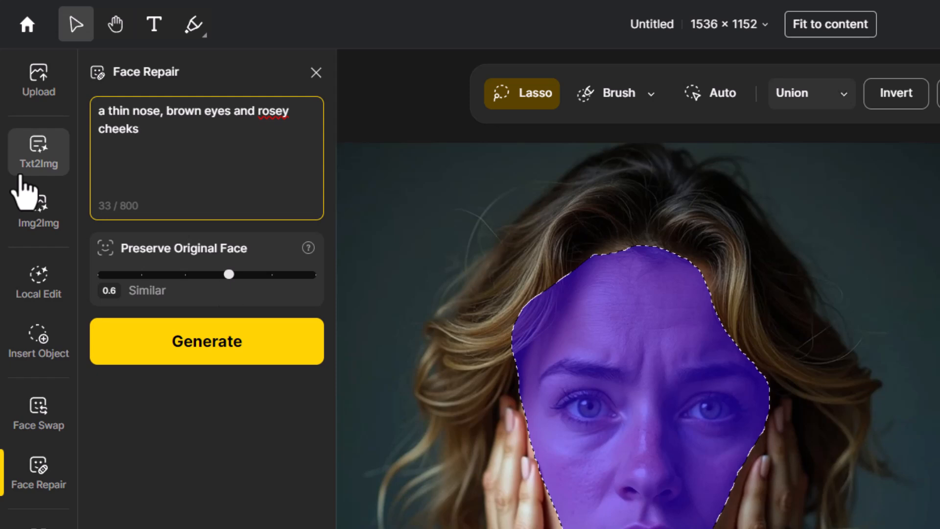
{"action": "left_click_drag", "start_coordinate": [227, 274], "coordinate": [189, 274]}
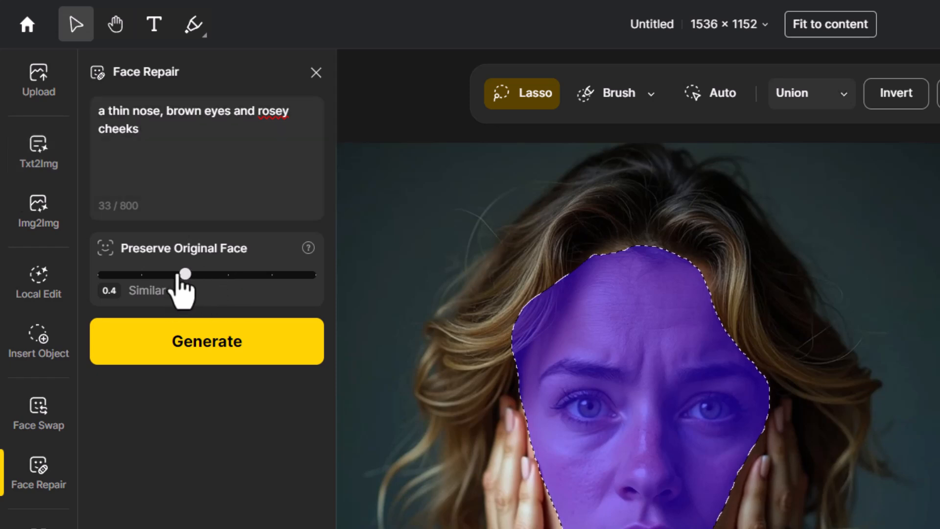
{"action": "left_click", "coordinate": [210, 357]}
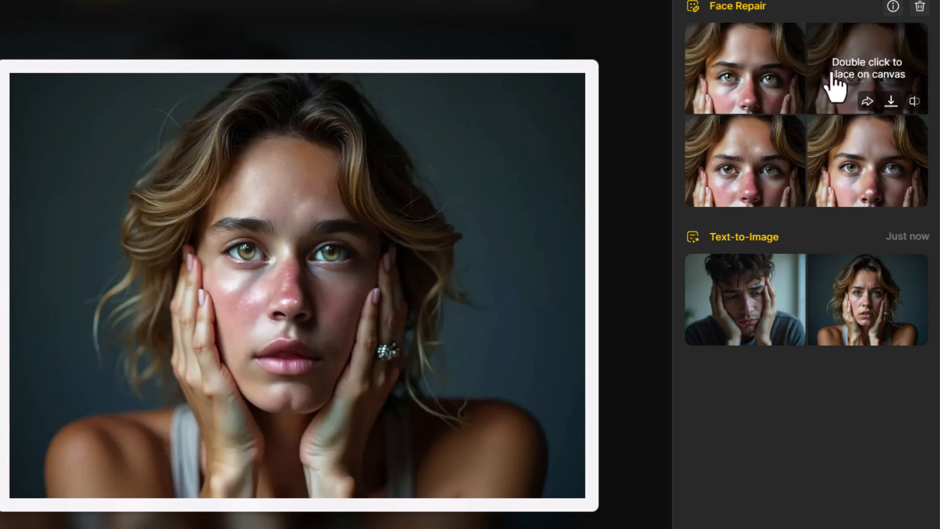
Place the third Face Repair result on the canvas, hide its layer and select the original portrait in Layer 1.
{"action": "double_click", "coordinate": [744, 160]}
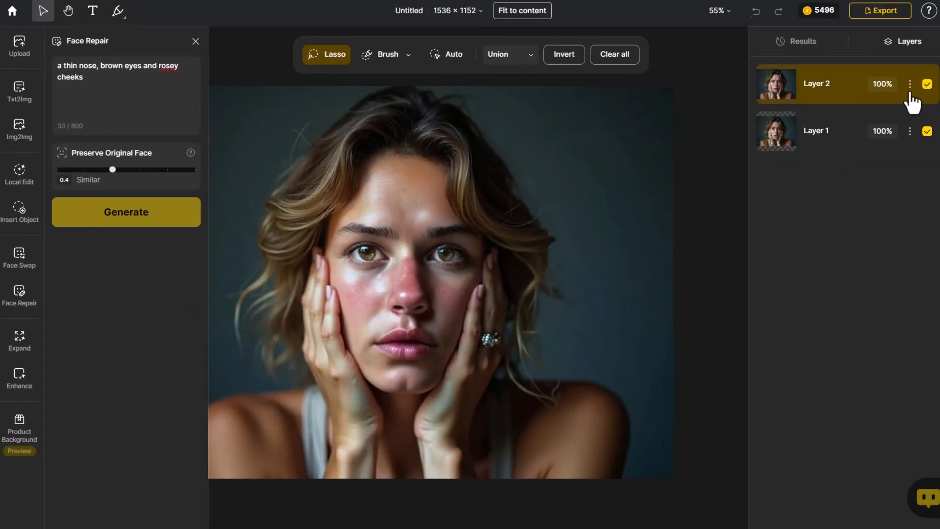
{"action": "left_click", "coordinate": [921, 87]}
{"action": "left_click", "coordinate": [811, 138]}
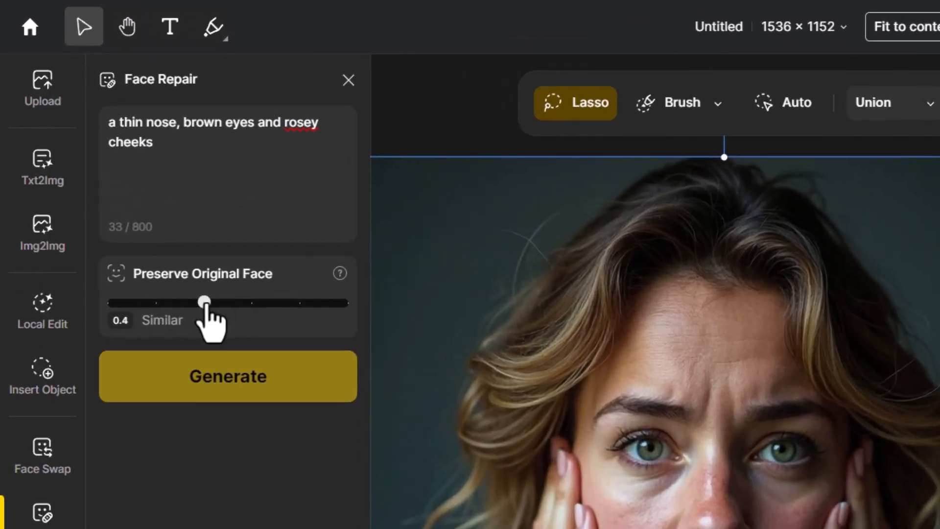
Generate another Face Repair of the lassoed face with Preserve Original Face at 1 and the prompt reduced to "brown eyes and rosey cheeks".
{"action": "left_click_drag", "start_coordinate": [204, 302], "coordinate": [300, 304]}
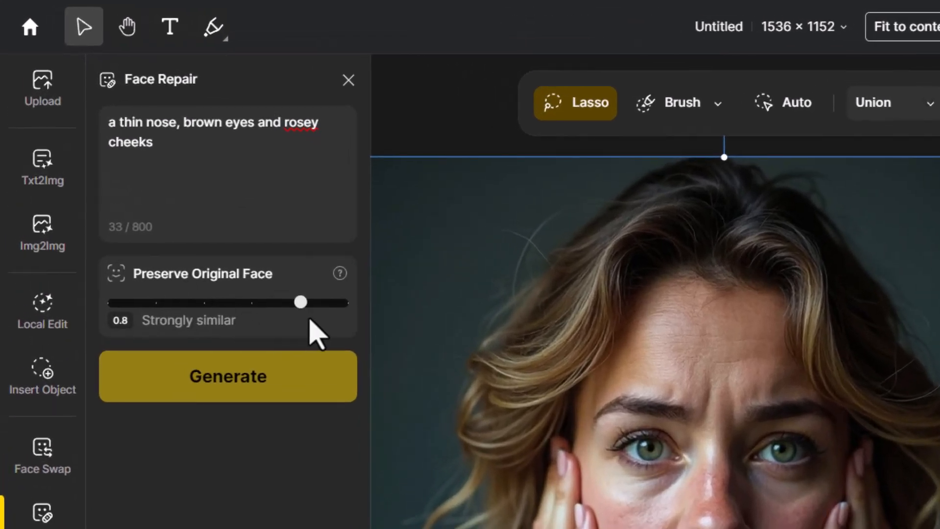
{"action": "left_click", "coordinate": [358, 312]}
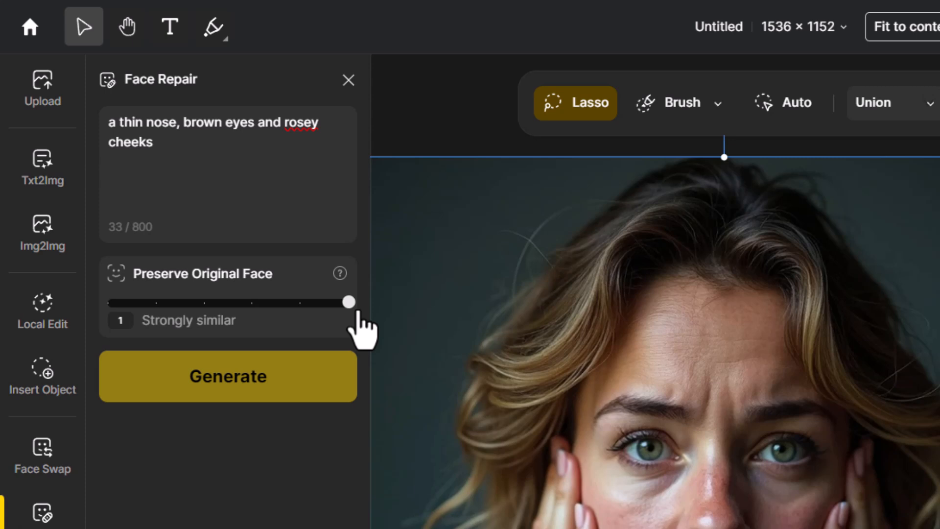
{"action": "left_click_drag", "start_coordinate": [184, 123], "coordinate": [107, 122]}
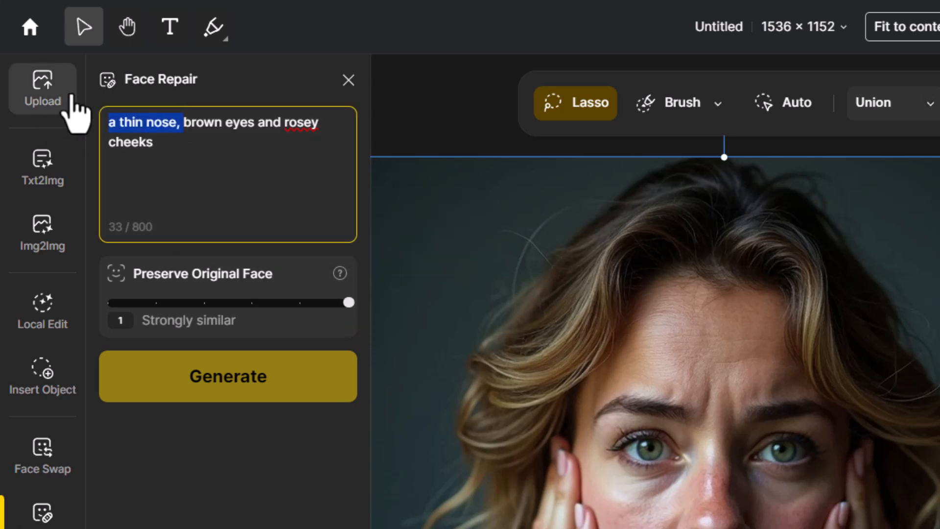
{"action": "key", "text": "BackSpace"}
{"action": "mouse_move", "coordinate": [678, 264]}
{"action": "left_mouse_down"}
{"action": "mouse_move", "coordinate": [604, 389]}
{"action": "mouse_move", "coordinate": [584, 475]}
{"action": "left_mouse_up"}
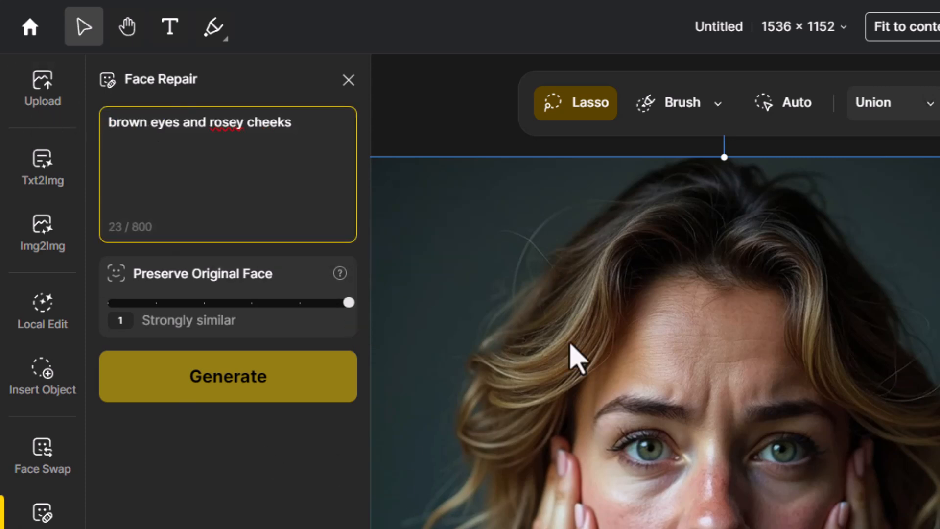
{"action": "mouse_move", "coordinate": [333, 270]}
{"action": "left_mouse_down"}
{"action": "mouse_move", "coordinate": [367, 365]}
{"action": "mouse_move", "coordinate": [440, 385]}
{"action": "mouse_move", "coordinate": [472, 200]}
{"action": "mouse_move", "coordinate": [383, 148]}
{"action": "left_mouse_up"}
{"action": "left_click", "coordinate": [134, 226]}
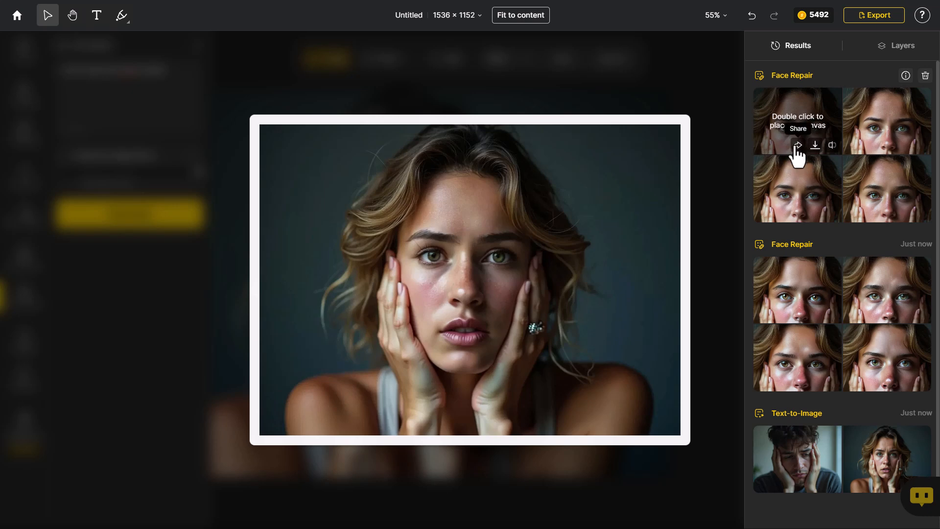
Place the first new Face Repair result on the canvas and toggle its layer's visibility to compare it with the original.
{"action": "double_click", "coordinate": [791, 123]}
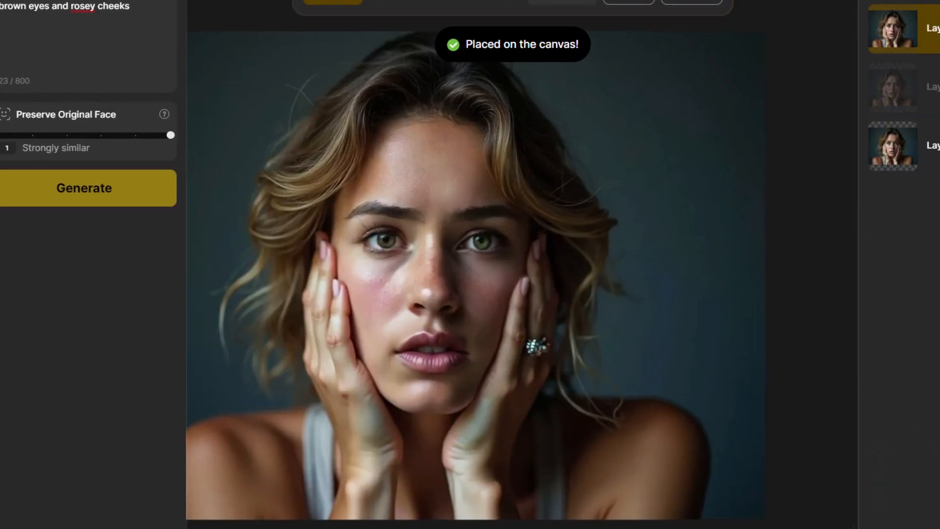
{"action": "left_click", "coordinate": [937, 28]}
{"action": "left_click", "coordinate": [937, 29]}
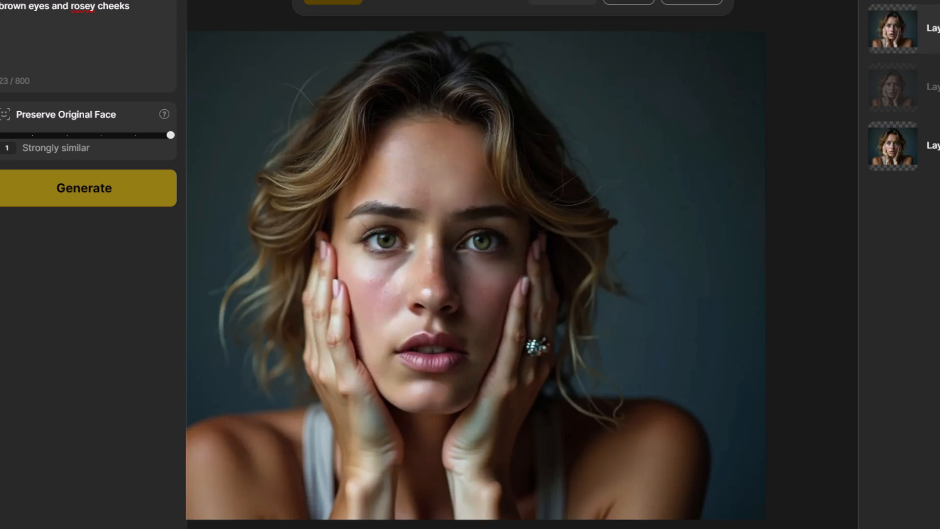
{"action": "left_click", "coordinate": [938, 28]}
{"action": "left_click", "coordinate": [938, 28]}
{"action": "left_click", "coordinate": [938, 28]}
{"action": "left_click", "coordinate": [938, 28]}
{"action": "left_click", "coordinate": [938, 28]}
Select the original portrait layer, lasso the woman's face and generate a Face Repair with Preserve Original Face at 0.8.
{"action": "left_click", "coordinate": [930, 145]}
{"action": "mouse_move", "coordinate": [396, 118]}
{"action": "left_mouse_down"}
{"action": "mouse_move", "coordinate": [332, 259]}
{"action": "mouse_move", "coordinate": [377, 383]}
{"action": "mouse_move", "coordinate": [459, 390]}
{"action": "mouse_move", "coordinate": [495, 341]}
{"action": "mouse_move", "coordinate": [447, 120]}
{"action": "left_mouse_up"}
{"action": "left_click", "coordinate": [84, 193]}
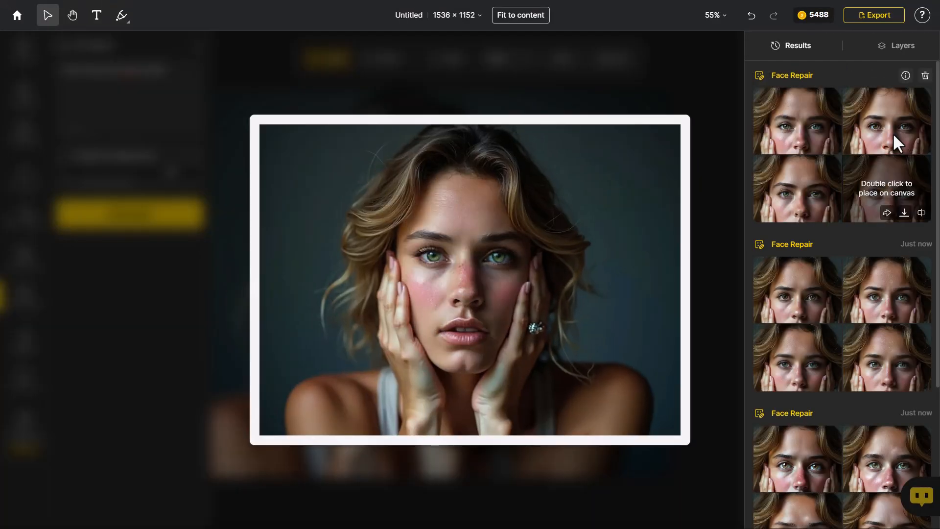
Place the second result of the latest Face Repair on the canvas and toggle its layer to compare before and after.
{"action": "double_click", "coordinate": [897, 123]}
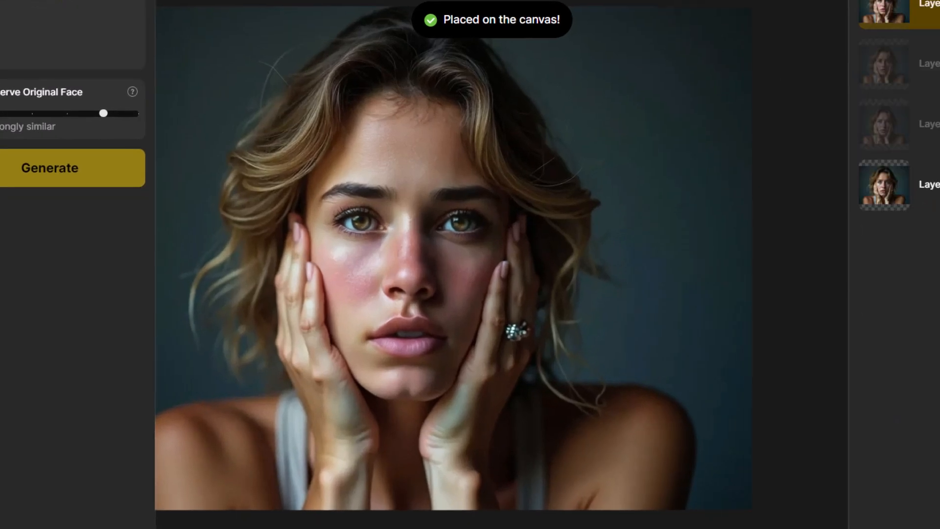
{"action": "left_click", "coordinate": [935, 4]}
{"action": "left_click", "coordinate": [935, 4]}
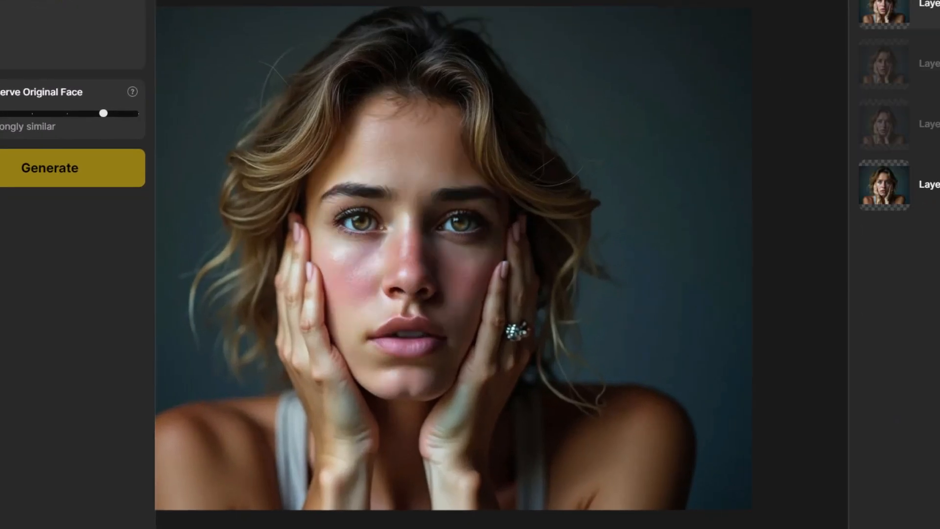
{"action": "left_click", "coordinate": [935, 4]}
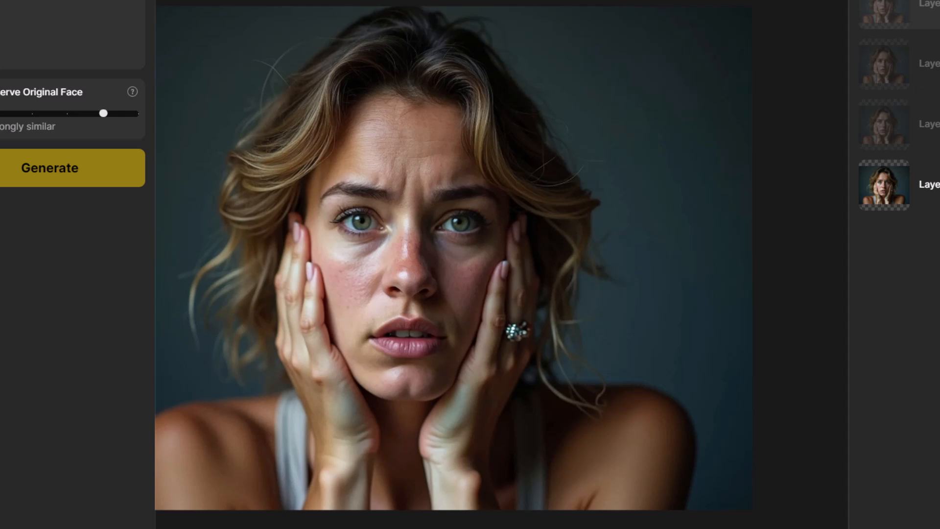
{"action": "left_click", "coordinate": [935, 4]}
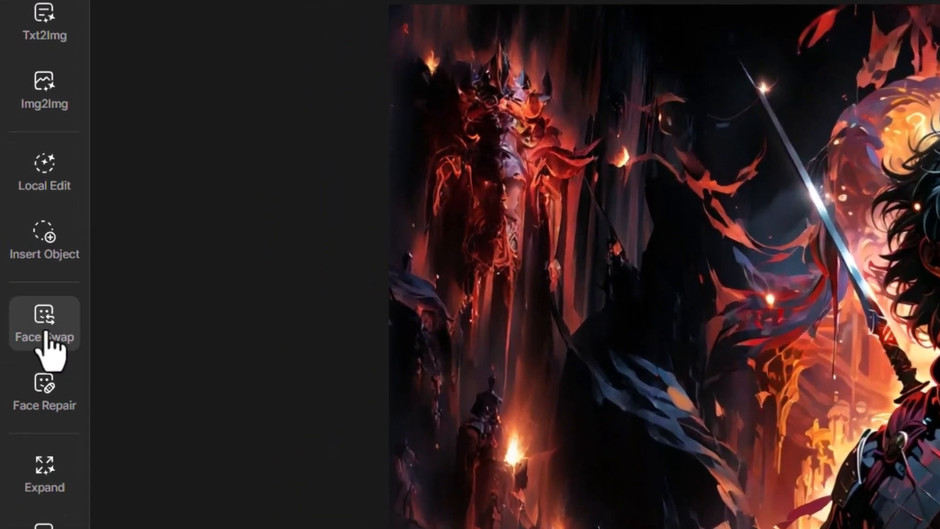
Start a Face Swap on the expanded warrior image and upload the smiling bearded man's photo as the reference face.
{"action": "left_click", "coordinate": [19, 266]}
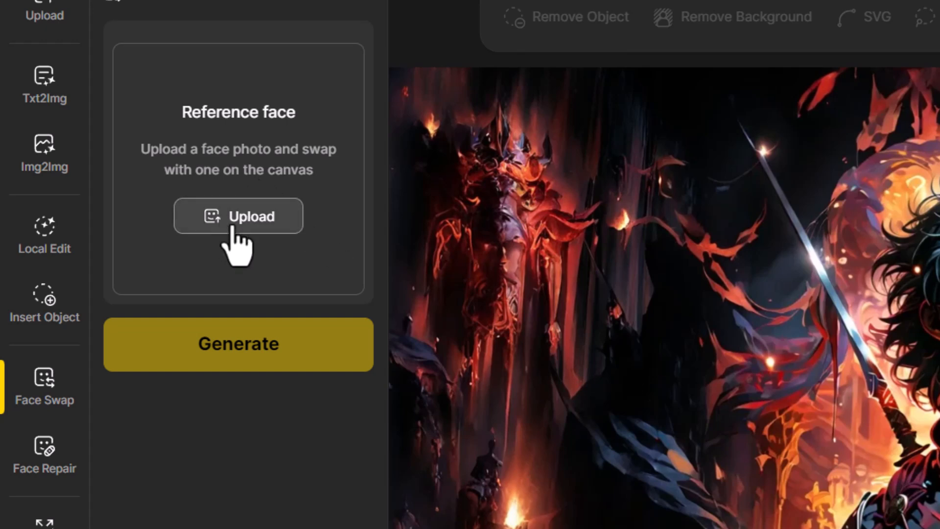
{"action": "left_click", "coordinate": [280, 222]}
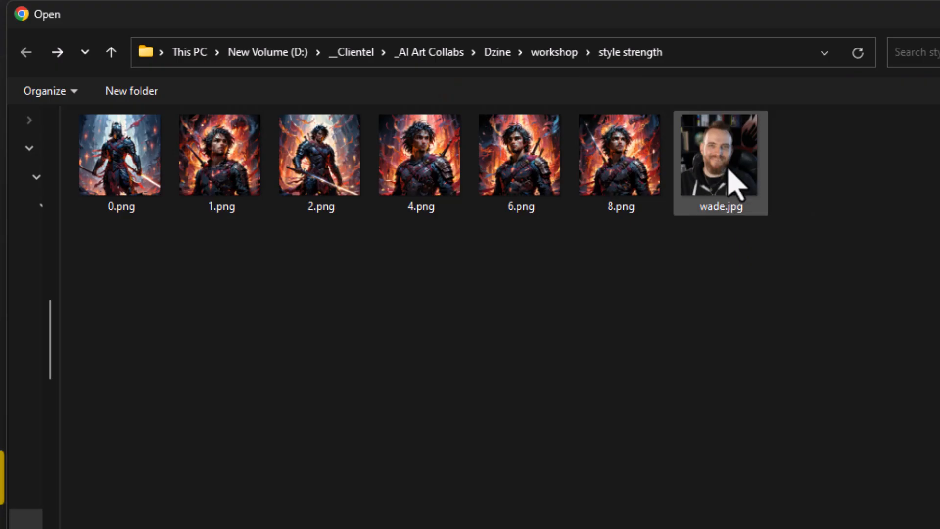
{"action": "left_click", "coordinate": [711, 166]}
{"action": "key", "text": "Return"}
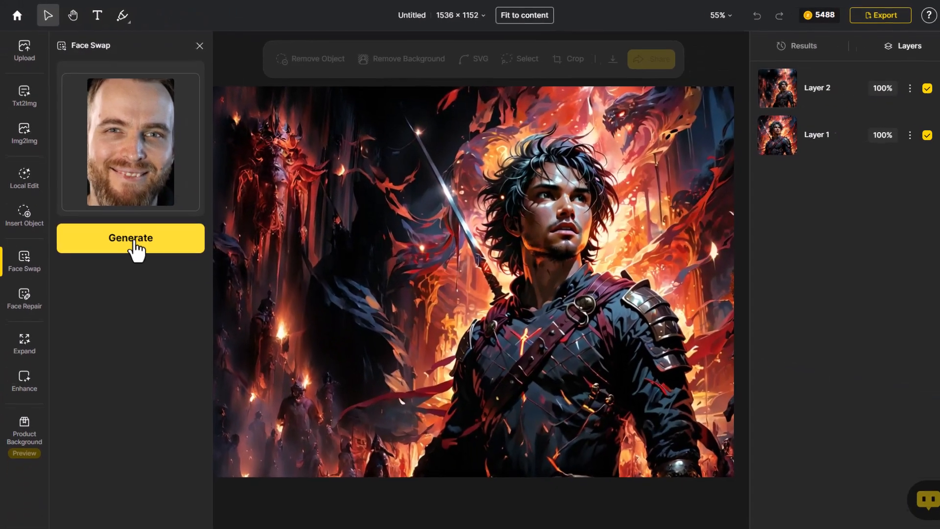
Generate the Face Swap, choosing the warrior's face from the detected faces as the one to replace.
{"action": "left_click", "coordinate": [255, 450]}
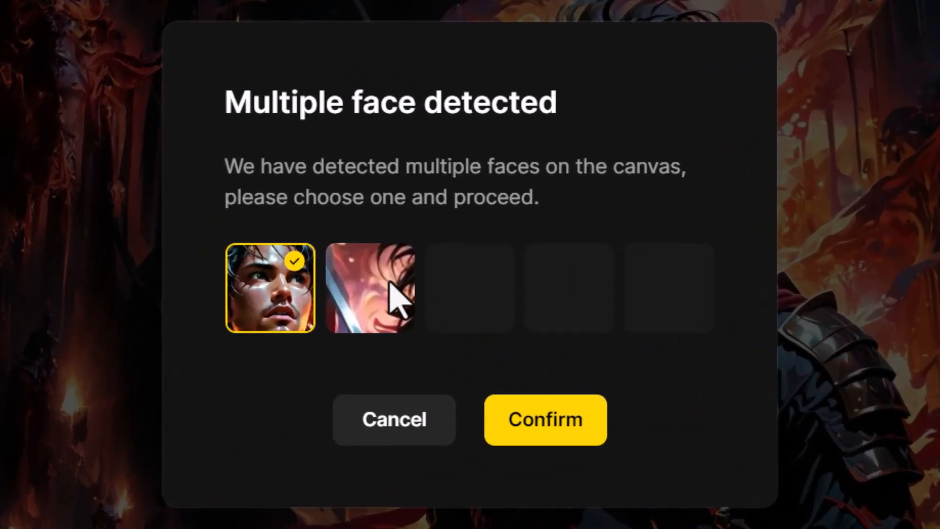
{"action": "left_click", "coordinate": [429, 272]}
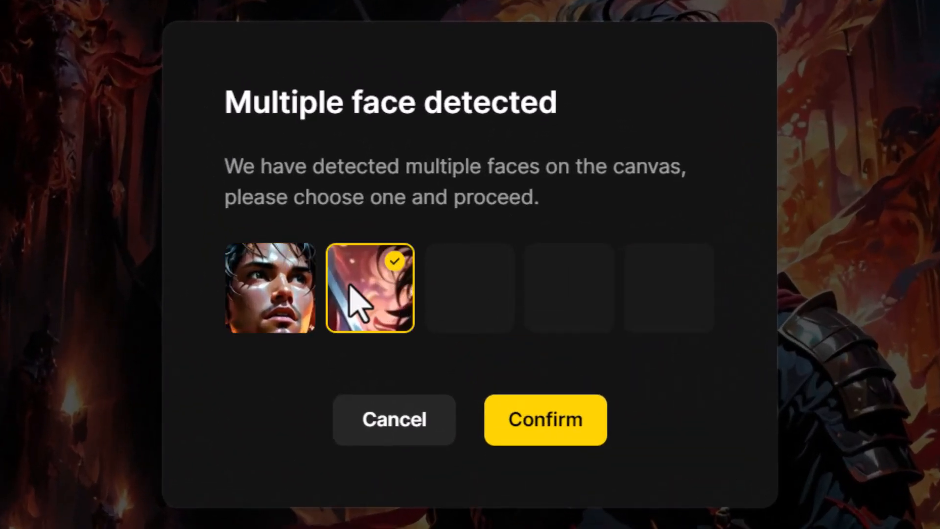
{"action": "left_click", "coordinate": [273, 307]}
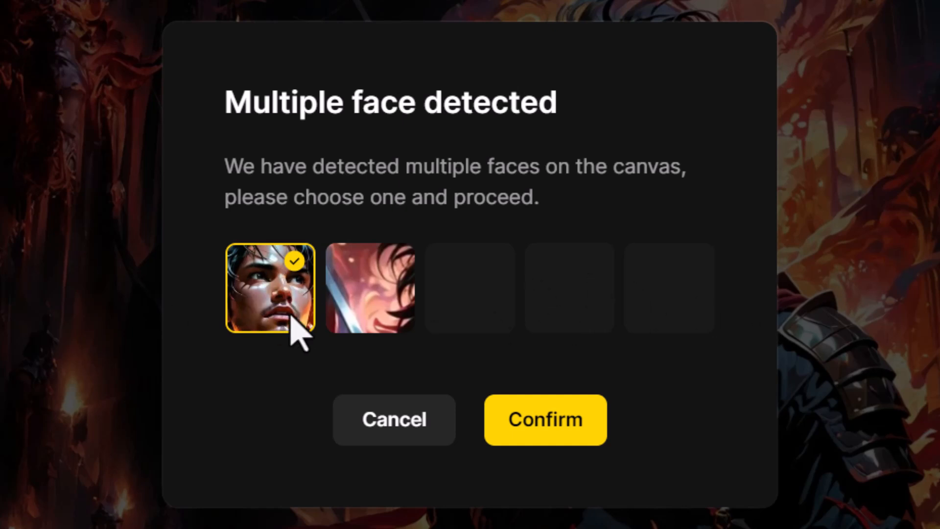
{"action": "left_click", "coordinate": [546, 419]}
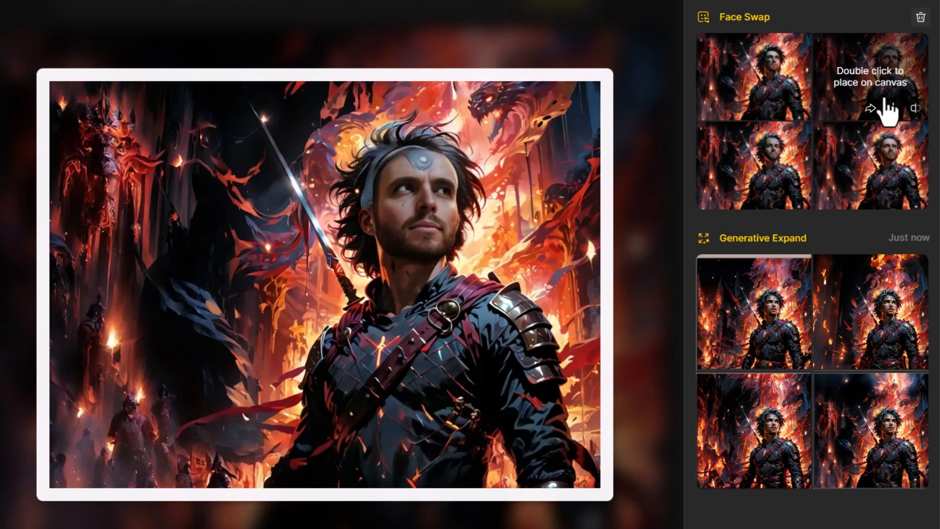
Place the third Face Swap result on the canvas and toggle Layer 3's visibility to compare it with the original warrior.
{"action": "double_click", "coordinate": [770, 169]}
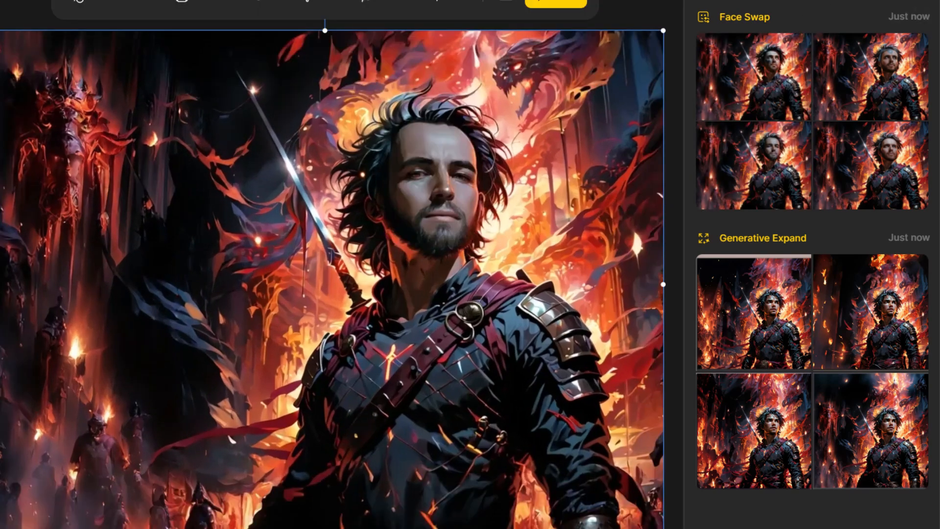
{"action": "left_click", "coordinate": [817, 11]}
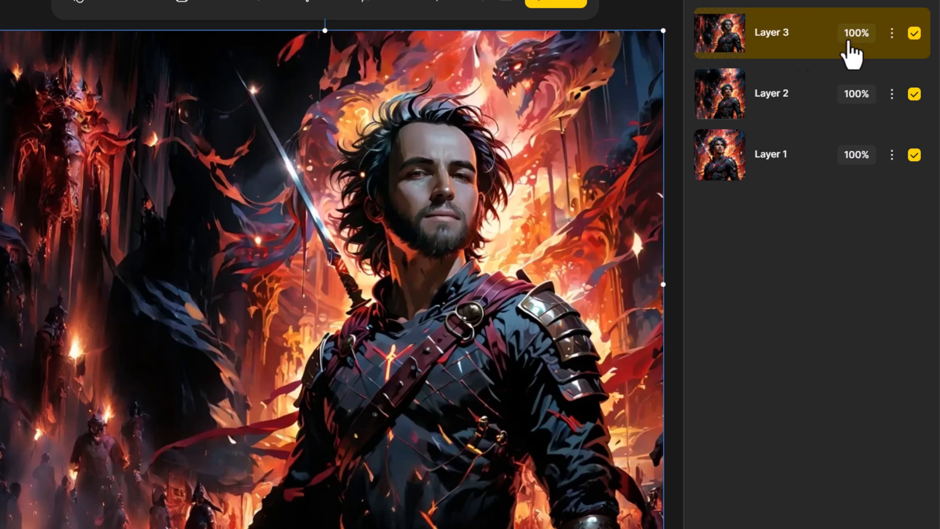
{"action": "left_click", "coordinate": [914, 35]}
{"action": "left_click", "coordinate": [913, 34]}
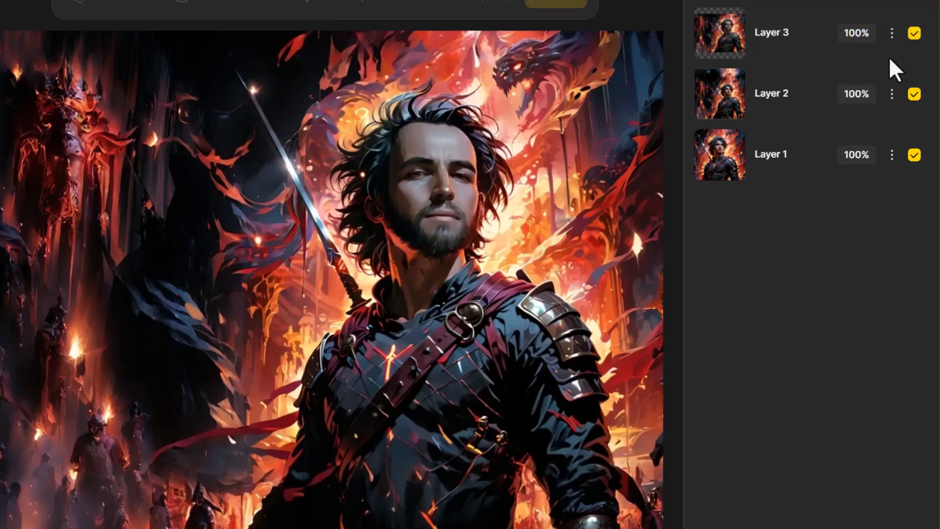
{"action": "left_click", "coordinate": [914, 37]}
{"action": "left_click", "coordinate": [918, 49]}
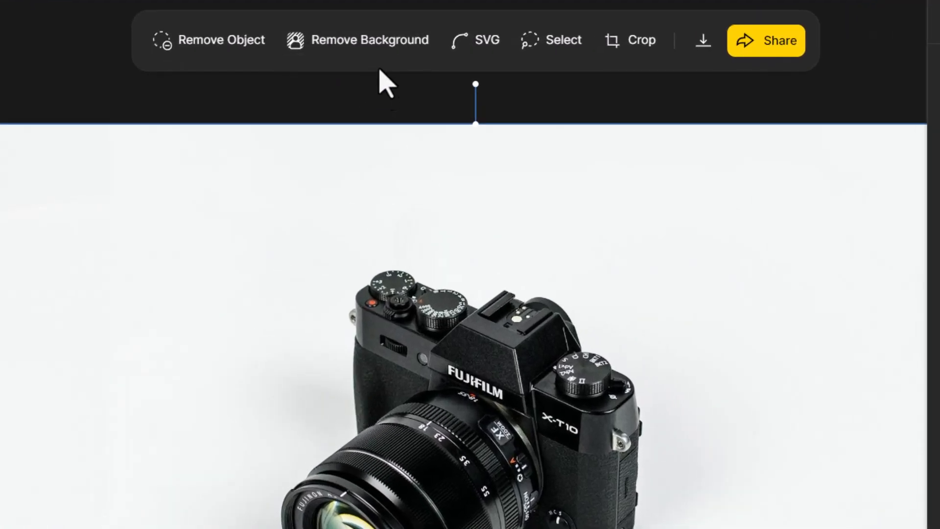
Remove the background from the Fujifilm camera photo and open Product Background for the cut-out camera.
{"action": "left_click", "coordinate": [370, 43]}
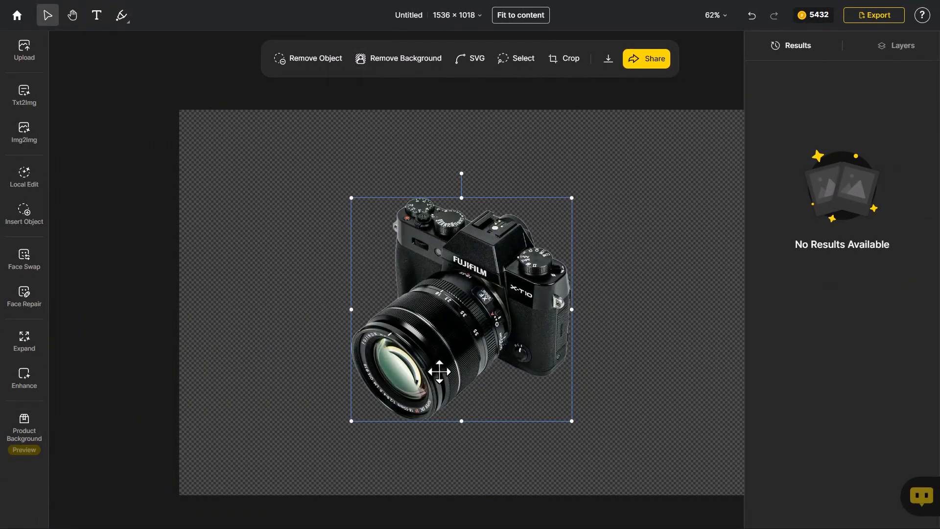
{"action": "left_click", "coordinate": [184, 352]}
{"action": "mouse_move", "coordinate": [24, 434]}
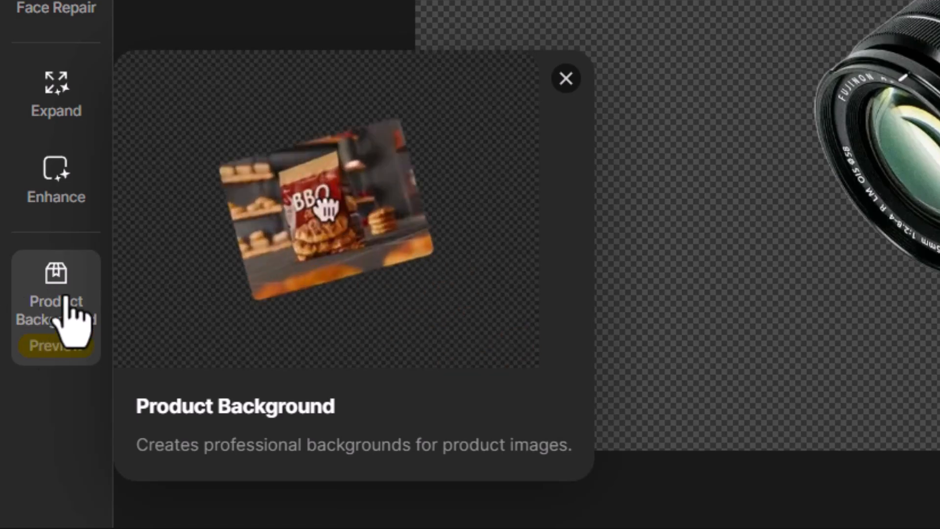
{"action": "left_click", "coordinate": [65, 299]}
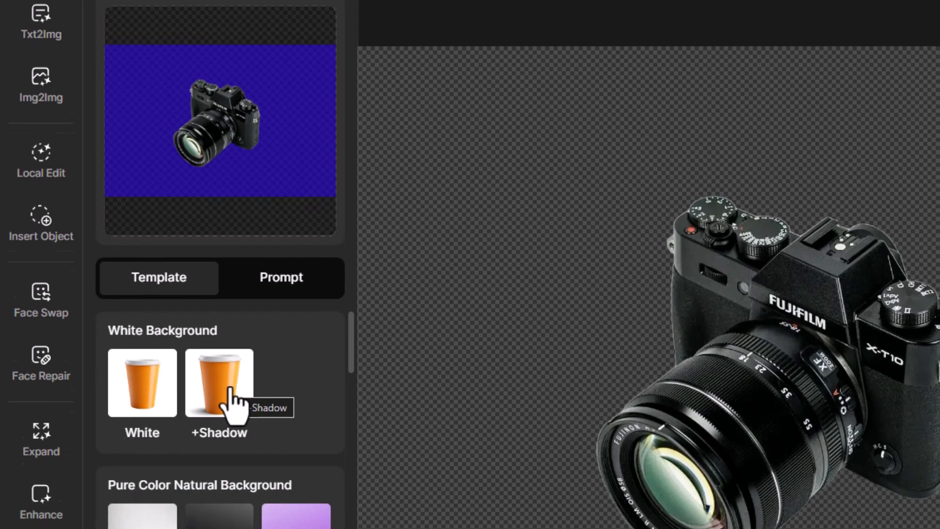
Browse the Product Background templates, from White Background and Pure Color Natural Background to the Mood and Surface sets.
{"action": "scroll", "coordinate": [216, 429], "scroll_direction": "down", "scroll_amount": 3}
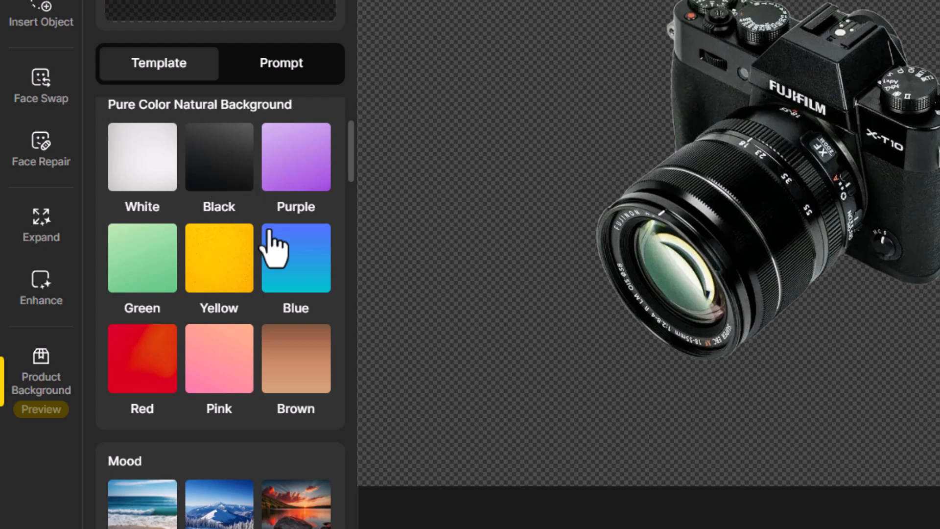
{"action": "left_click", "coordinate": [291, 265]}
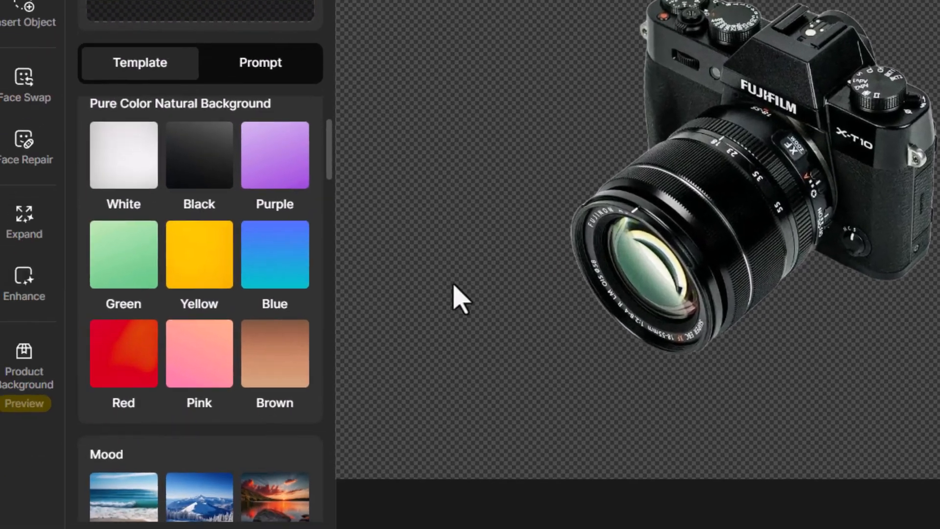
{"action": "scroll", "coordinate": [219, 323], "scroll_direction": "down", "scroll_amount": 5}
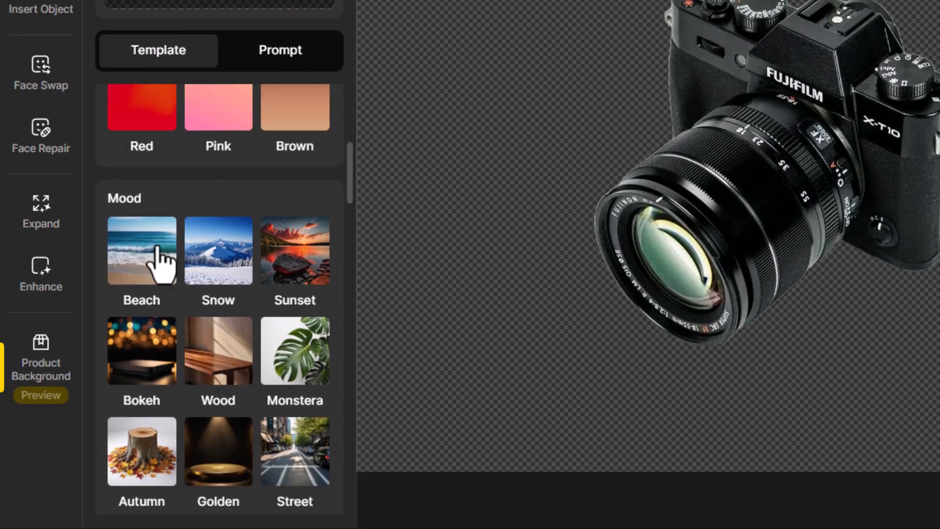
{"action": "scroll", "coordinate": [196, 347], "scroll_direction": "down", "scroll_amount": 5}
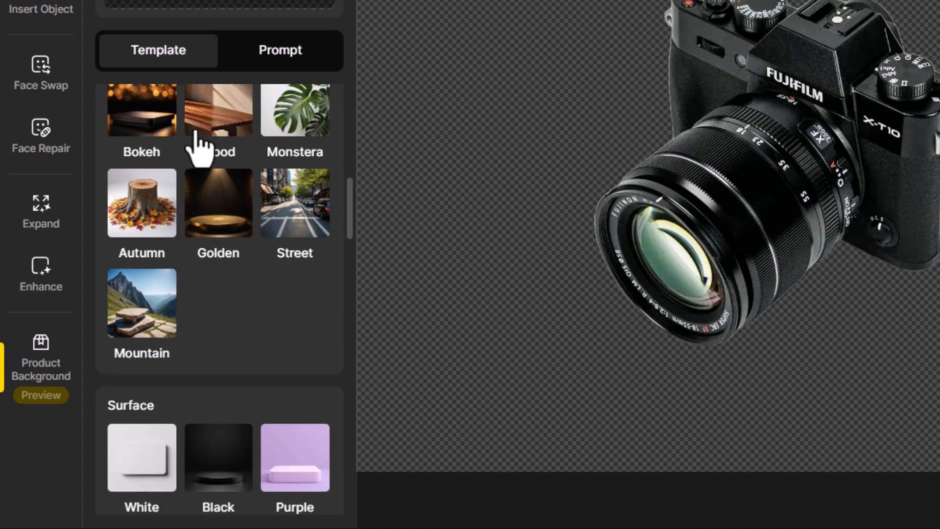
{"action": "scroll", "coordinate": [198, 147], "scroll_direction": "up", "scroll_amount": 4}
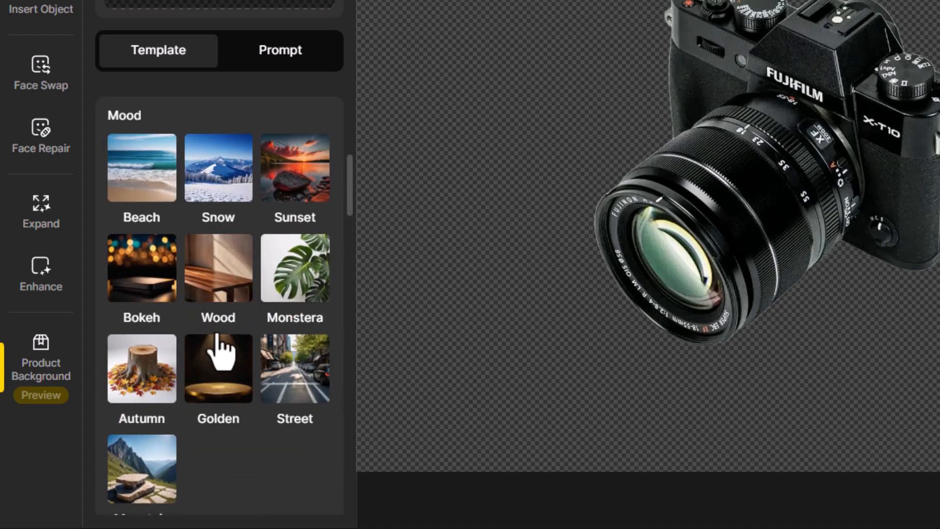
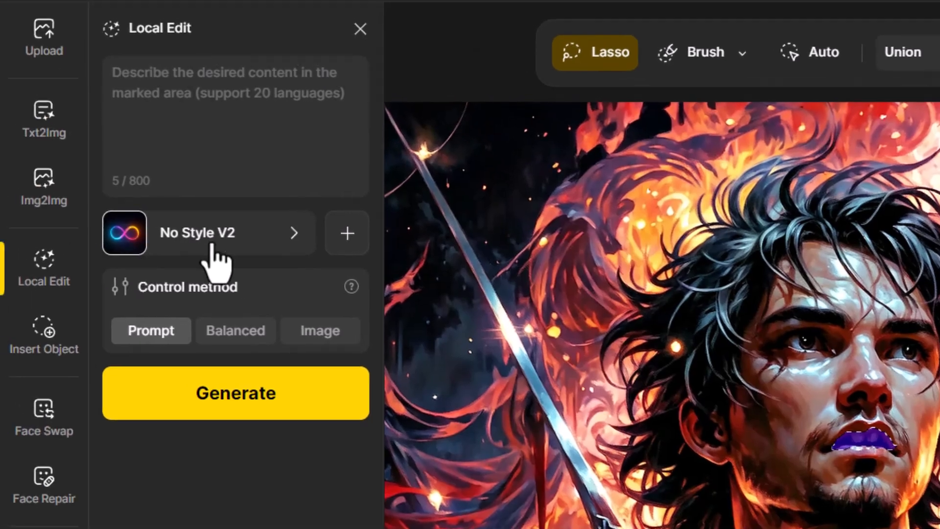
Choose the recently used Apocalyptic Horror style for the Local Edit of the warrior's masked mouth.
{"action": "left_click", "coordinate": [212, 245]}
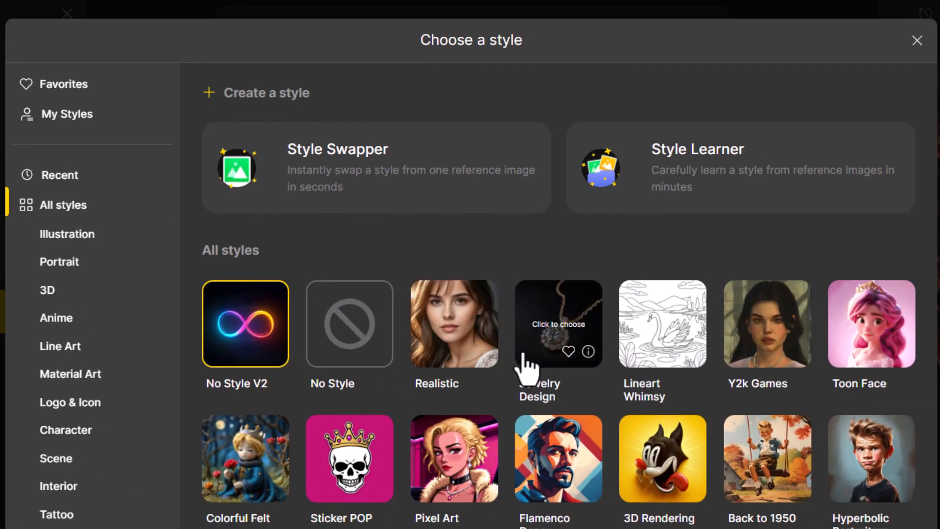
{"action": "left_click", "coordinate": [74, 179]}
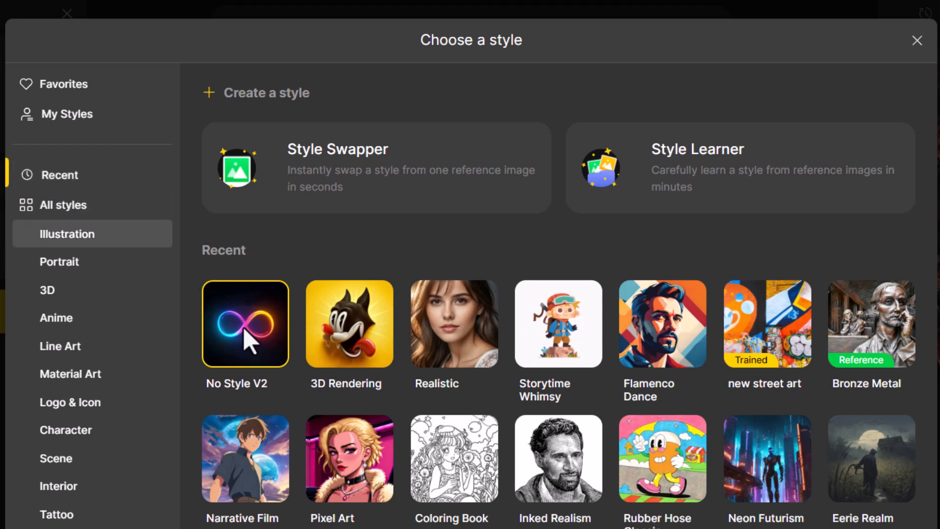
{"action": "scroll", "coordinate": [245, 343], "scroll_direction": "down", "scroll_amount": 3}
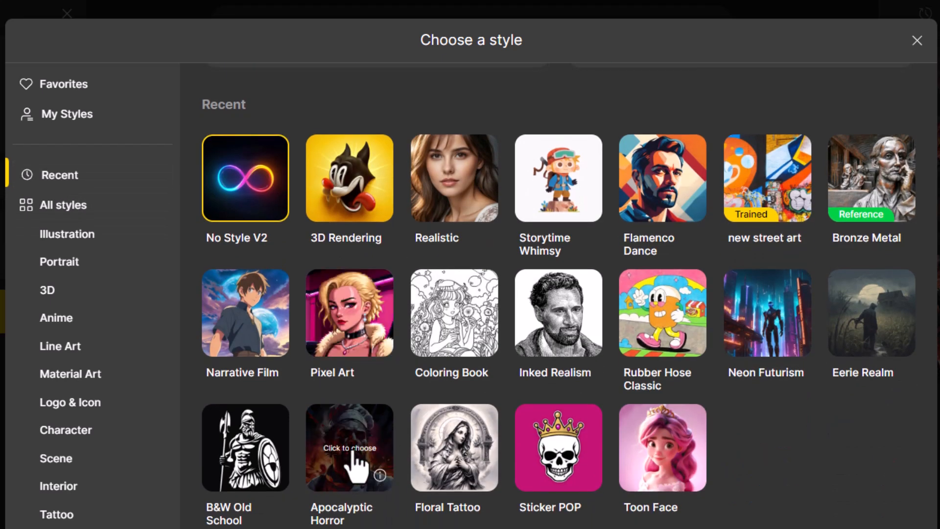
{"action": "left_click", "coordinate": [362, 448]}
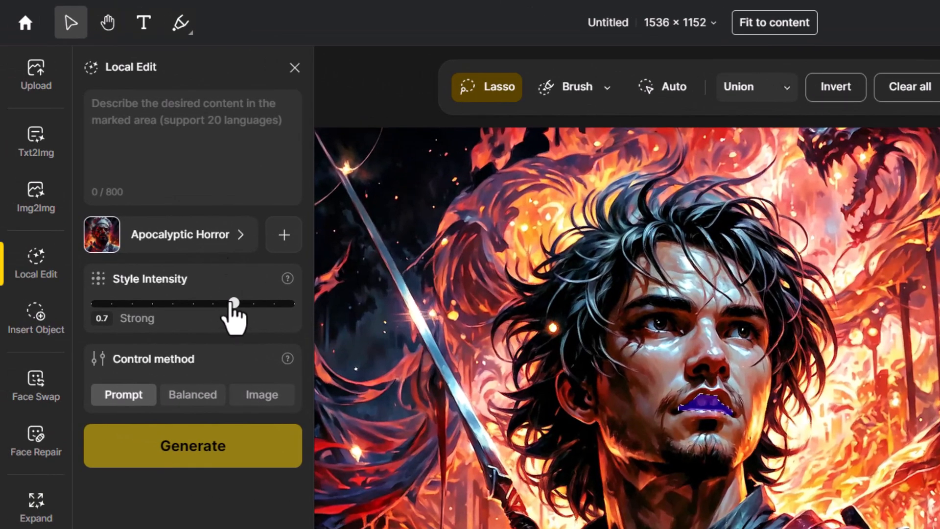
Generate the mouth's Local Edit with the prompt "teeth, mouth" and the Balanced control method.
{"action": "left_click", "coordinate": [136, 109]}
{"action": "type", "text": "teeth, mouth"}
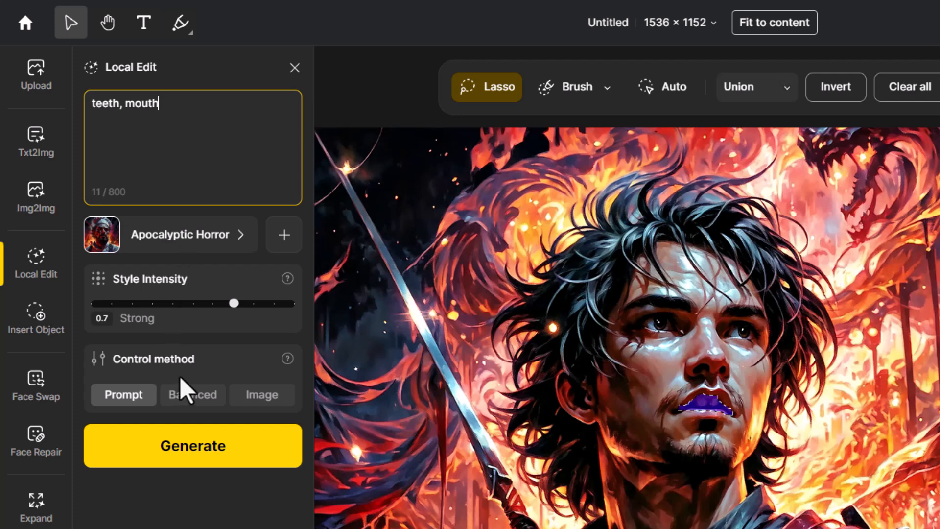
{"action": "left_click", "coordinate": [212, 399]}
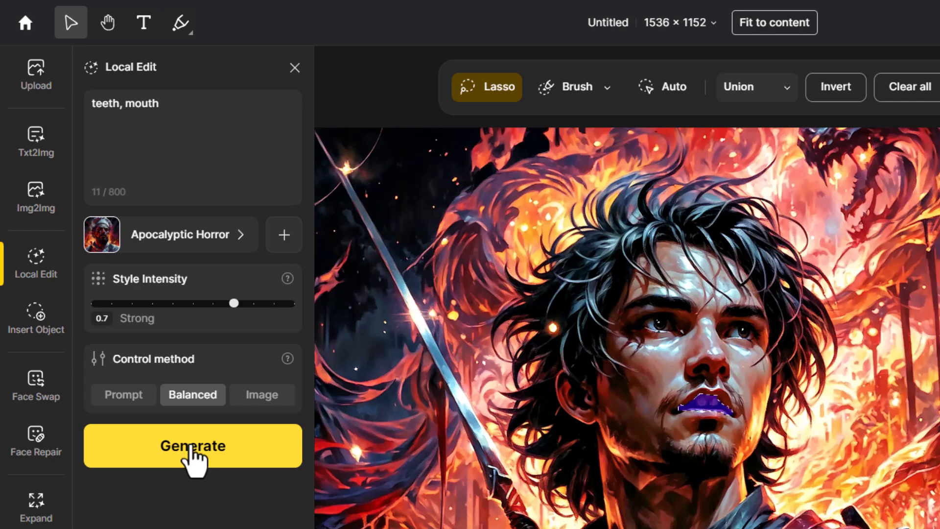
{"action": "left_click", "coordinate": [195, 463]}
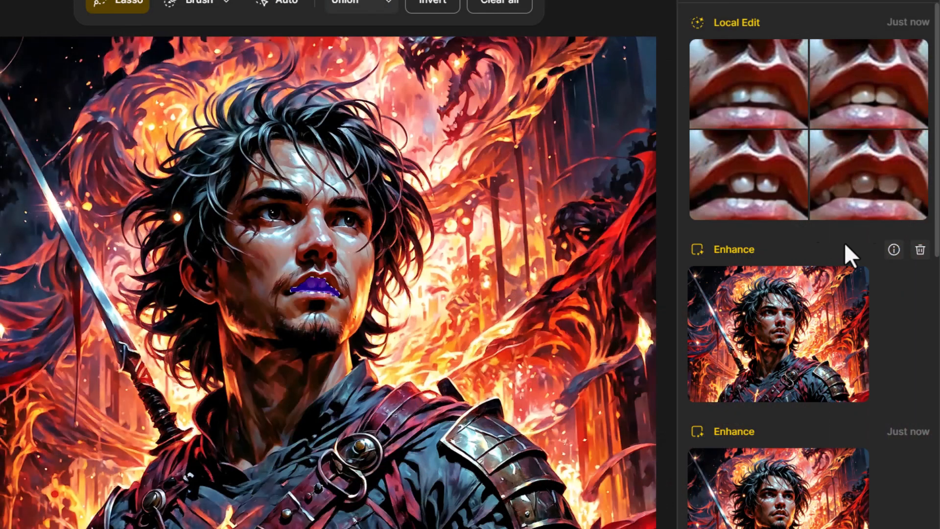
Place the second Local Edit result on the canvas and toggle Layer 6's visibility to compare the mouth with the original.
{"action": "mouse_move", "coordinate": [786, 85]}
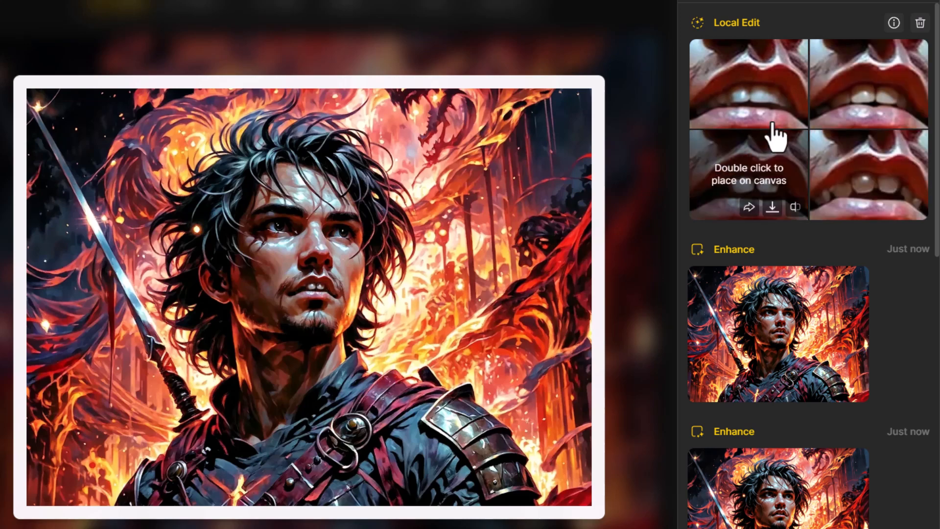
{"action": "double_click", "coordinate": [890, 77]}
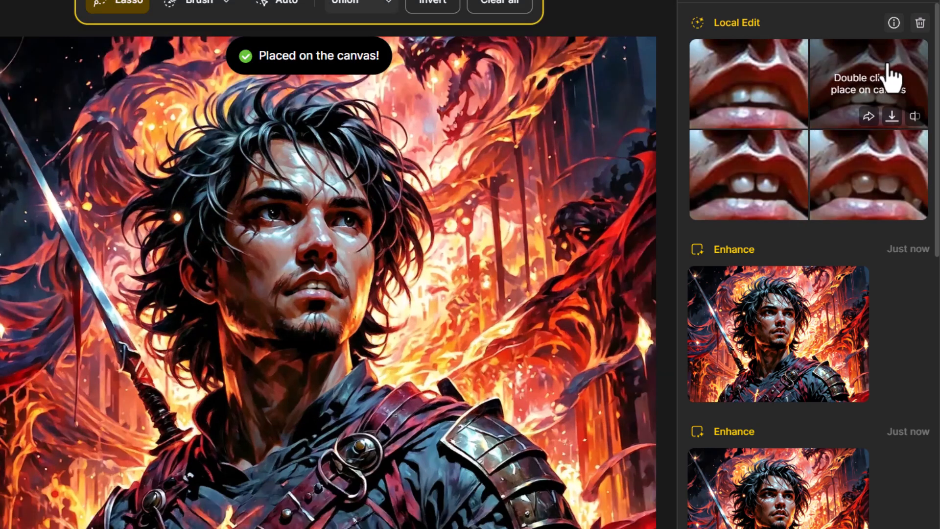
{"action": "left_click", "coordinate": [842, 2]}
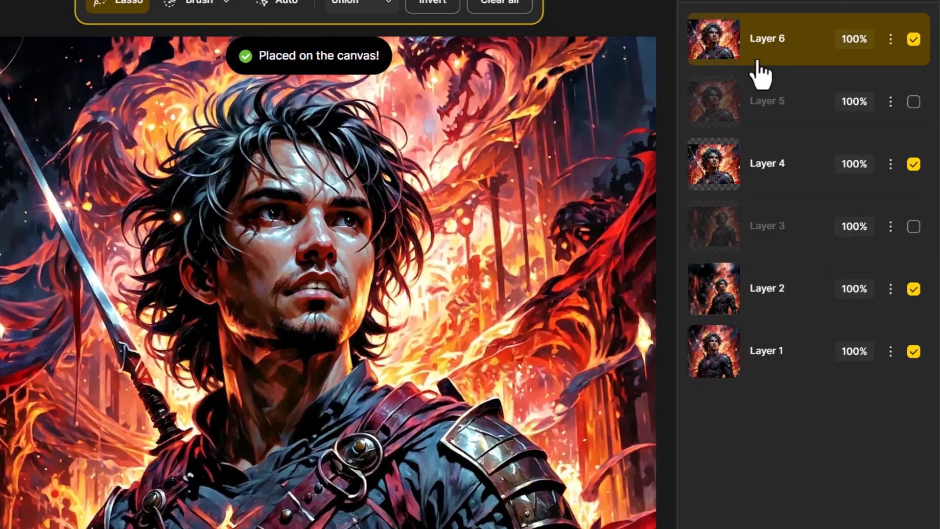
{"action": "left_click", "coordinate": [914, 40]}
{"action": "left_click", "coordinate": [914, 40]}
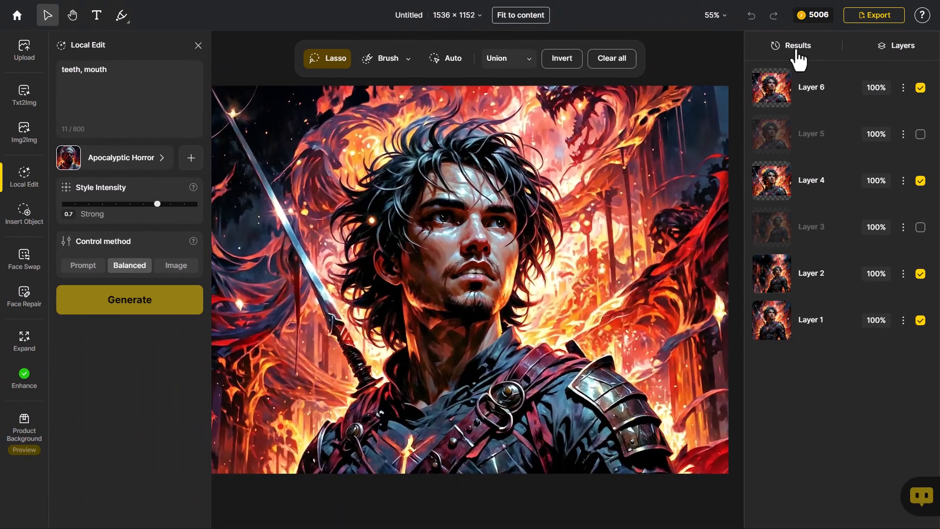
Compare the Local Edit and Enhance results in the generation history and check an Enhance result's generation details.
{"action": "left_click", "coordinate": [789, 49]}
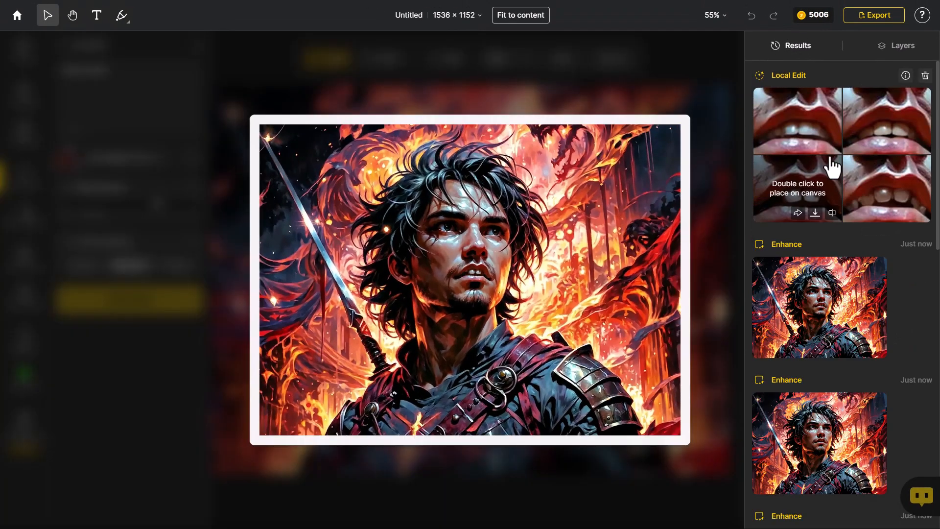
{"action": "mouse_move", "coordinate": [808, 319]}
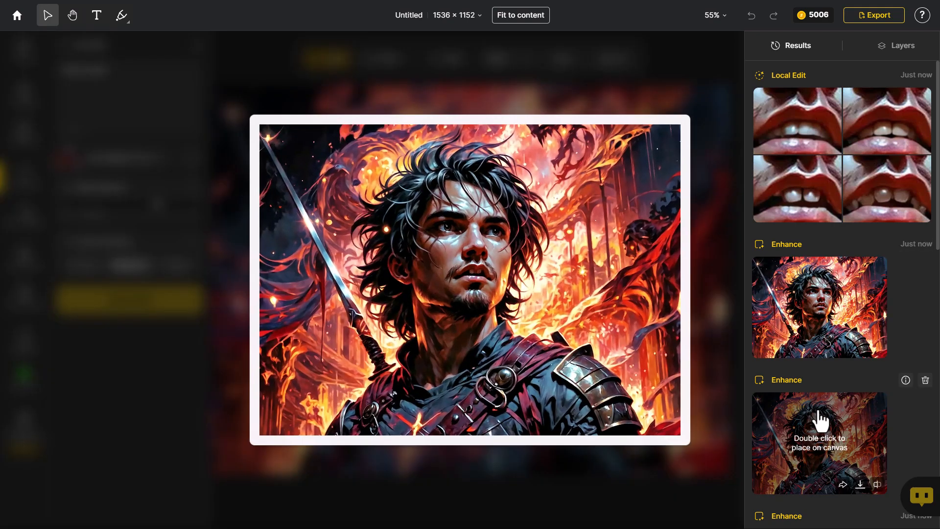
{"action": "scroll", "coordinate": [821, 441], "scroll_direction": "down", "scroll_amount": 3}
{"action": "scroll", "coordinate": [822, 421], "scroll_direction": "down", "scroll_amount": 2}
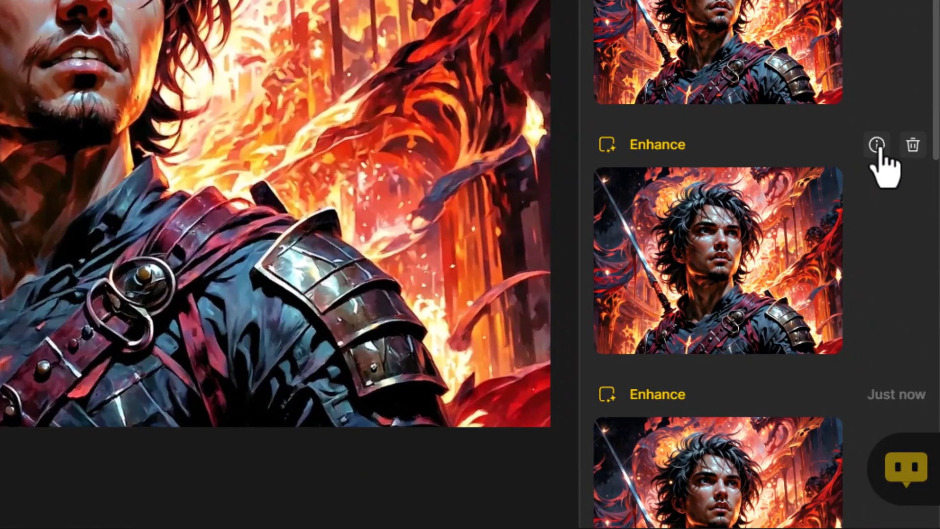
{"action": "left_click", "coordinate": [877, 145]}
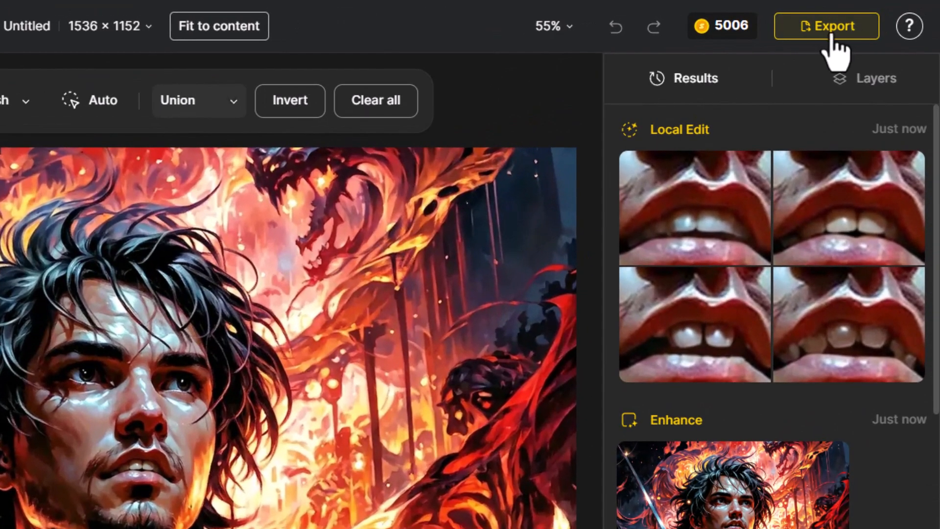
Open the warrior image's export settings and examine the SVG, PNG, upscale and watermark options, ending with PNG at 1x.
{"action": "left_click", "coordinate": [833, 27]}
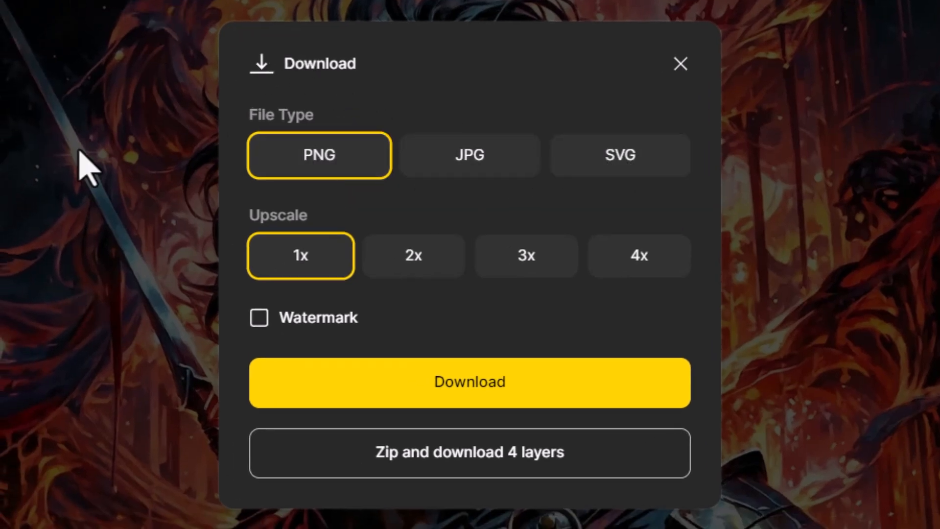
{"action": "left_click", "coordinate": [625, 165]}
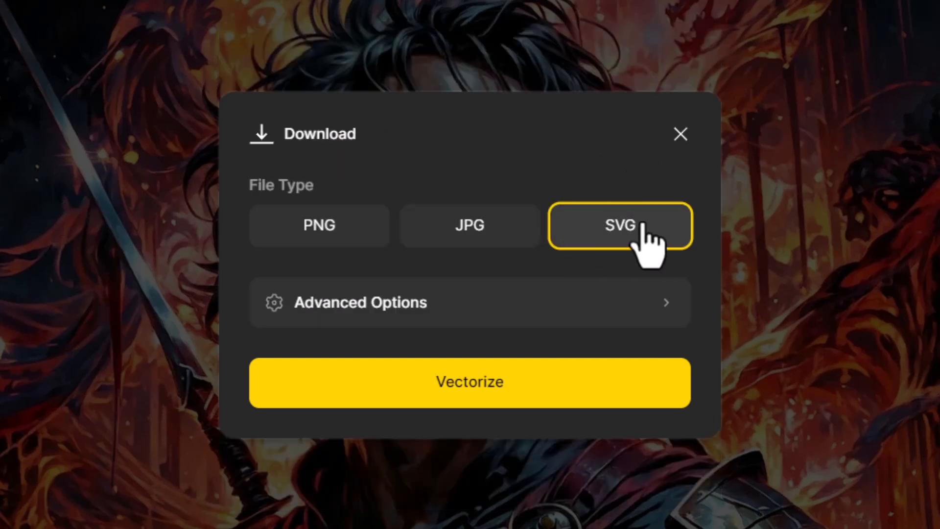
{"action": "left_click", "coordinate": [364, 230]}
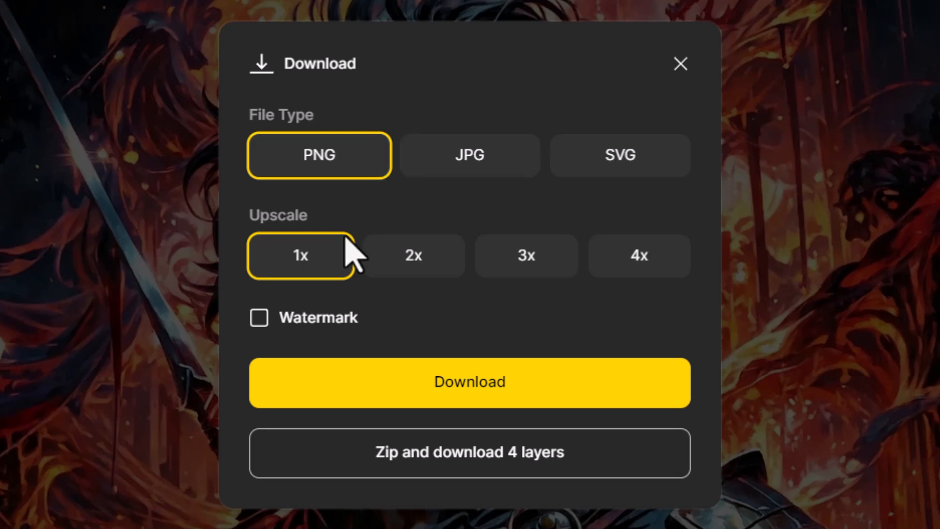
{"action": "left_click", "coordinate": [641, 255]}
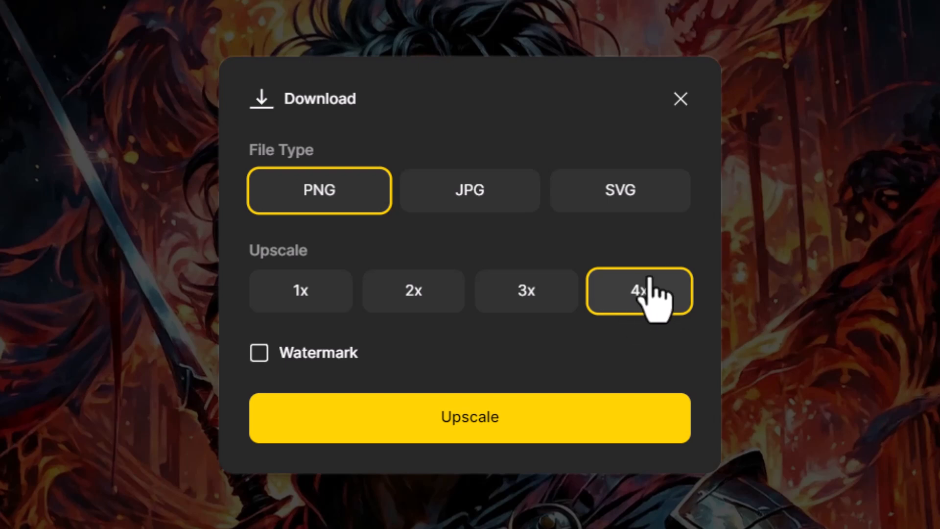
{"action": "left_click", "coordinate": [281, 360]}
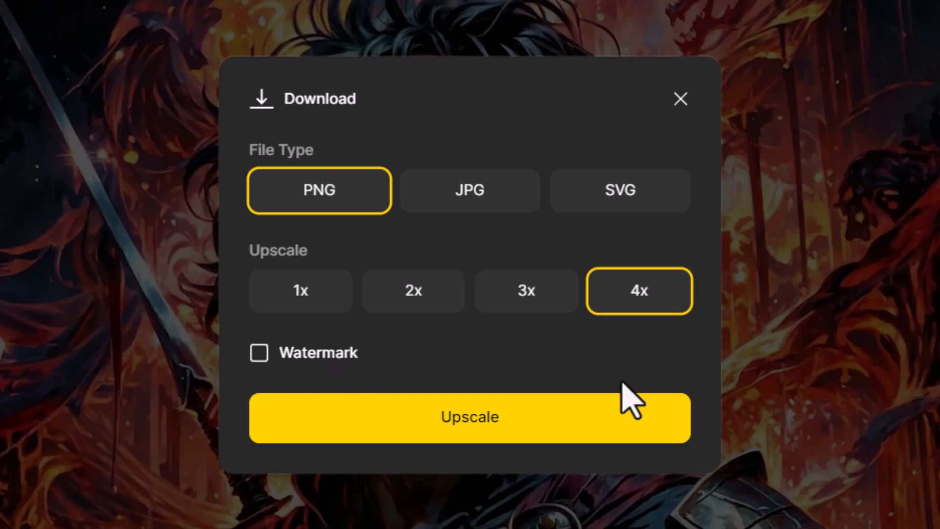
{"action": "left_click", "coordinate": [294, 291]}
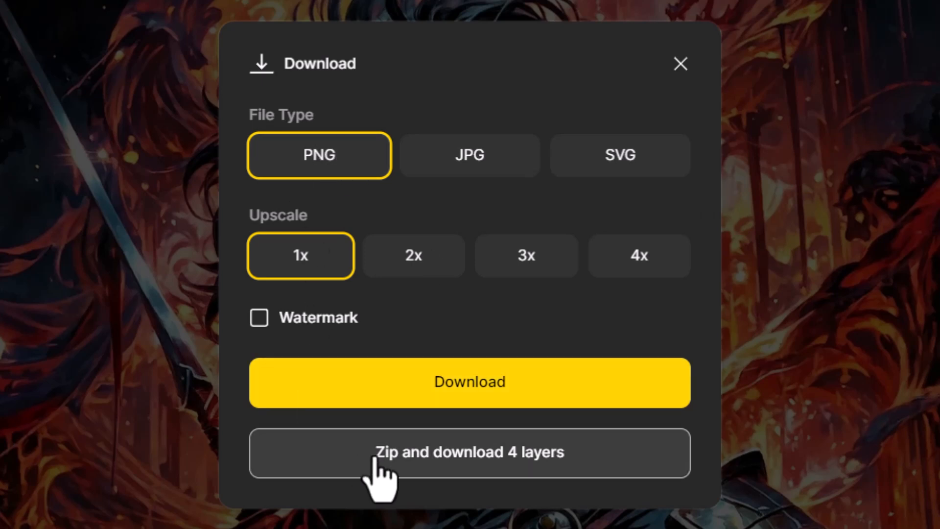
Upscale the warrior image 4x as a PNG and download the upscaled file.
{"action": "left_click", "coordinate": [656, 259]}
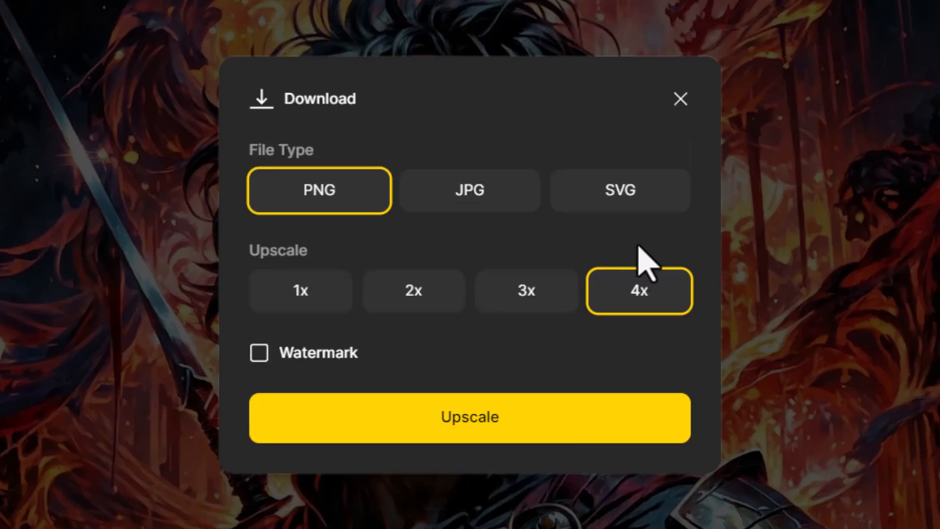
{"action": "left_click", "coordinate": [503, 420]}
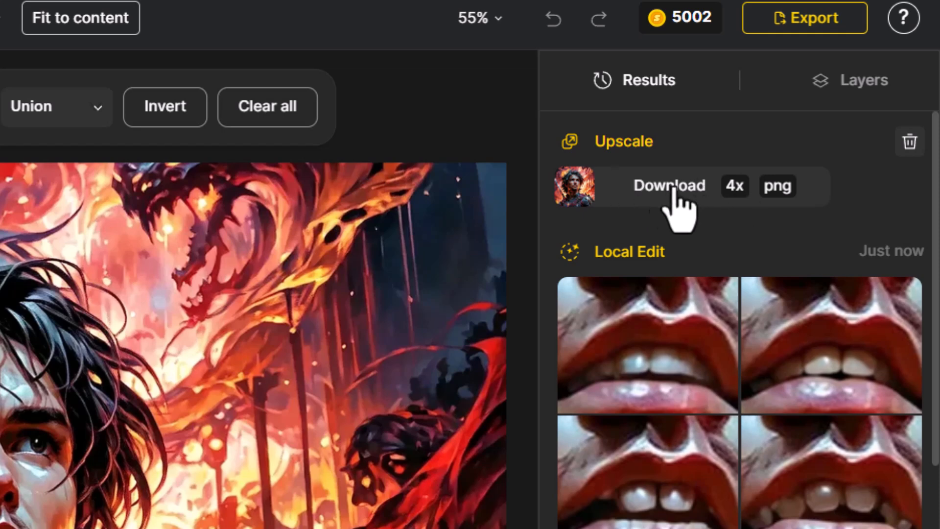
{"action": "left_click", "coordinate": [687, 192]}
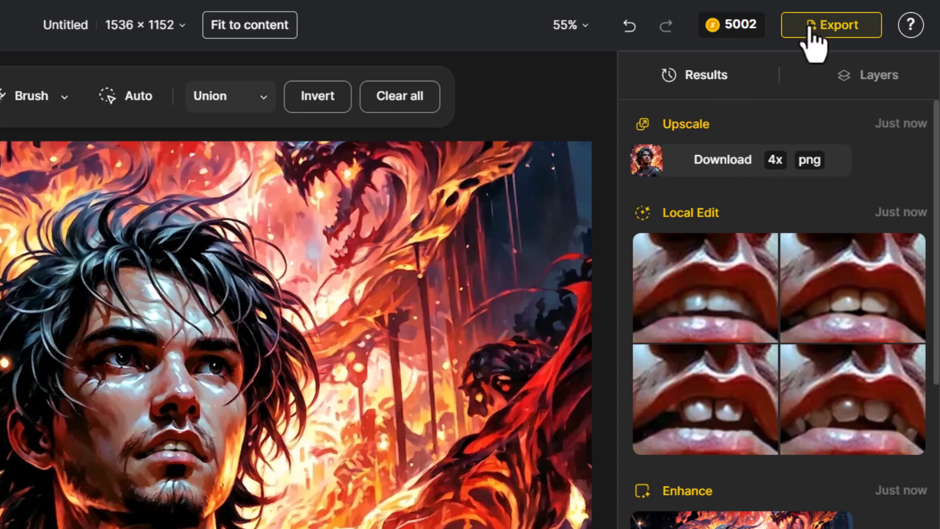
Look at Layer 6's options, including its single-layer download, and close them without choosing any.
{"action": "left_click", "coordinate": [863, 79]}
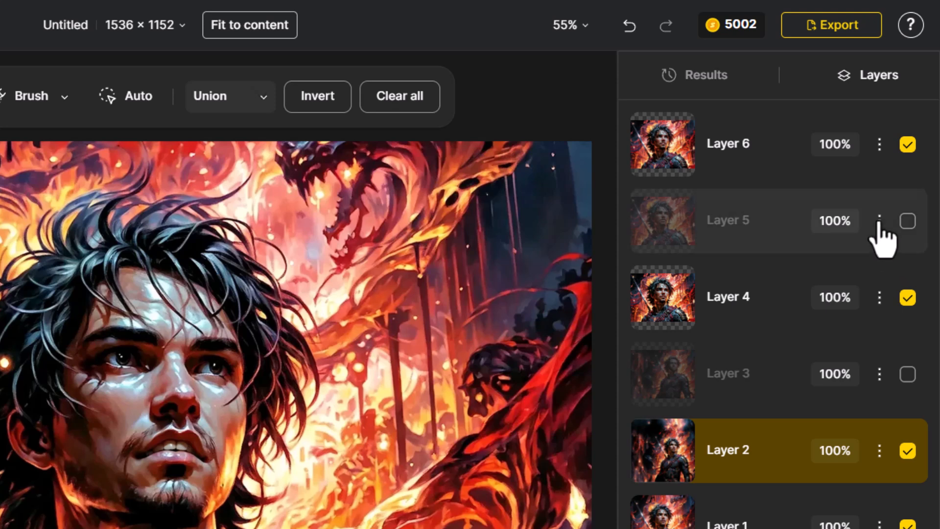
{"action": "left_click", "coordinate": [879, 145]}
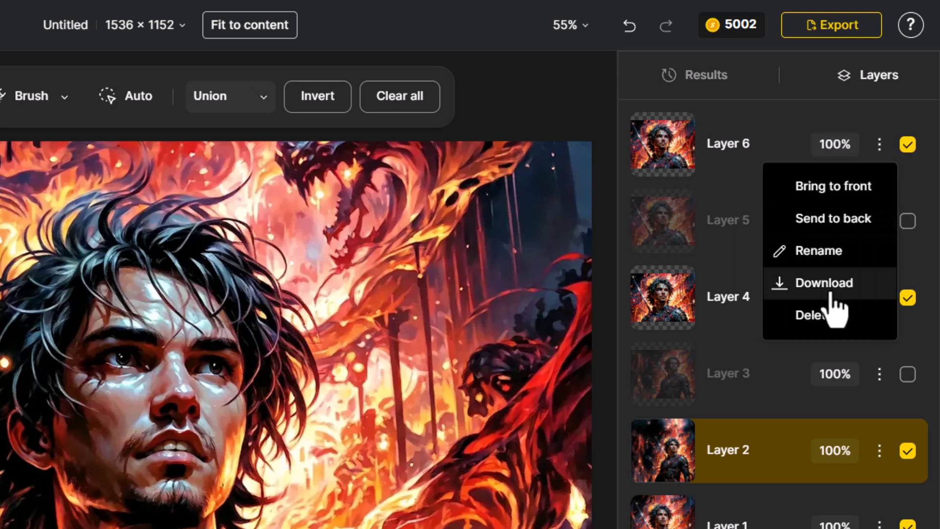
{"action": "left_click", "coordinate": [591, 106]}
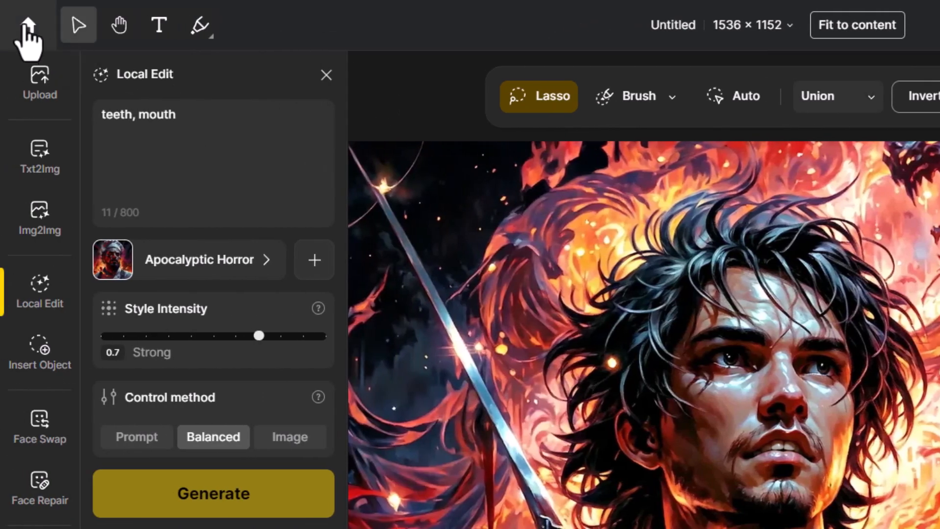
Return to the home page, view all projects and open the project with the illustrated white-bearded man.
{"action": "left_click", "coordinate": [27, 27]}
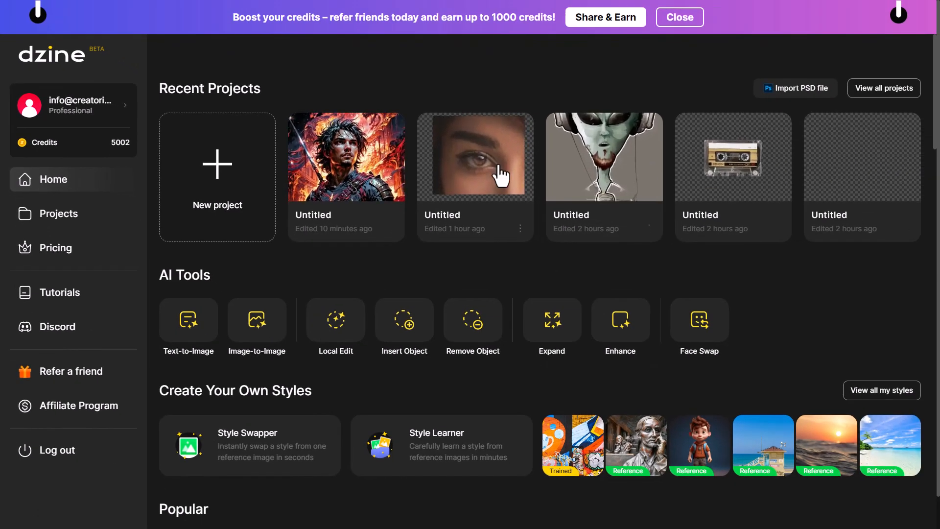
{"action": "left_click", "coordinate": [884, 88]}
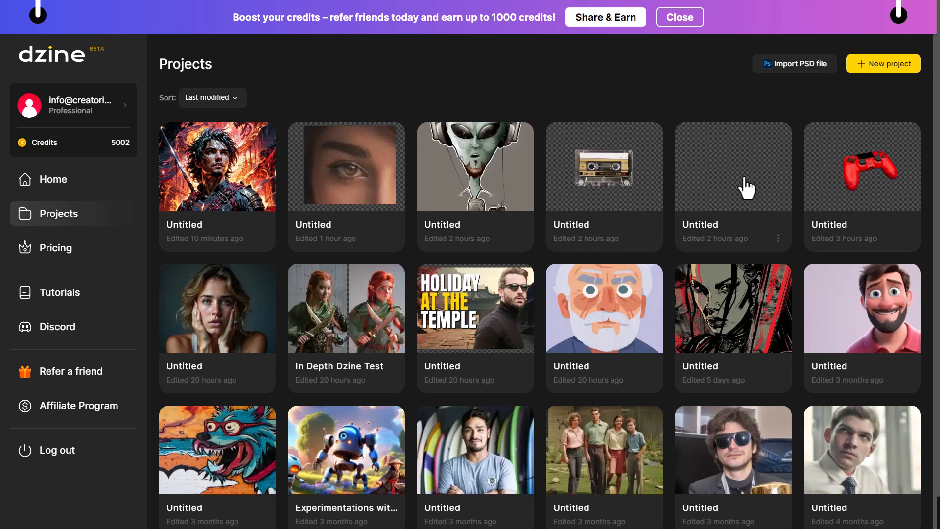
{"action": "left_click", "coordinate": [597, 293]}
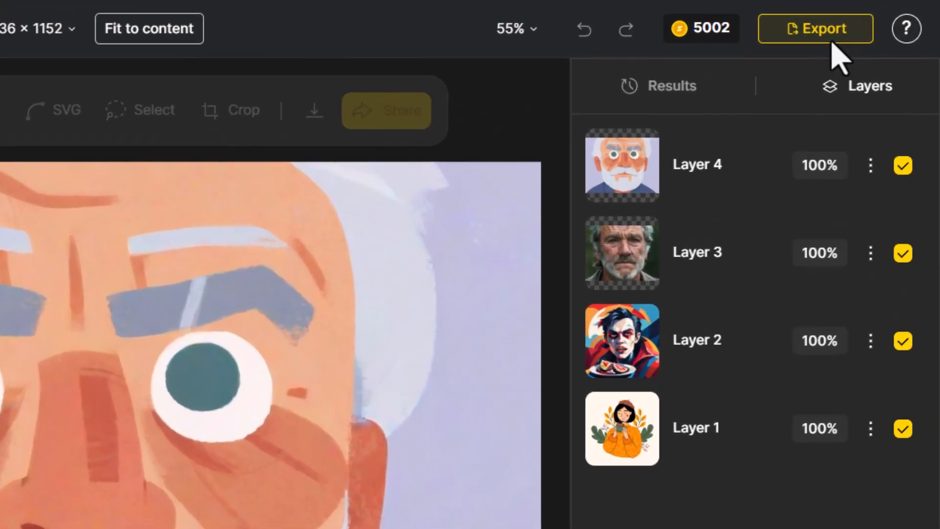
Check the white-bearded man project's export options, close them and view its past results, including the SVG conversions.
{"action": "left_click", "coordinate": [879, 20]}
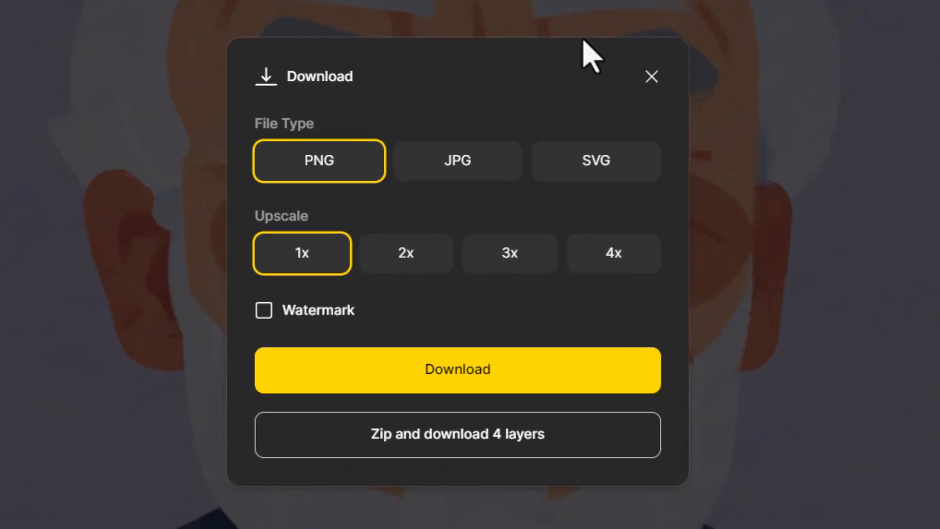
{"action": "left_click", "coordinate": [651, 77]}
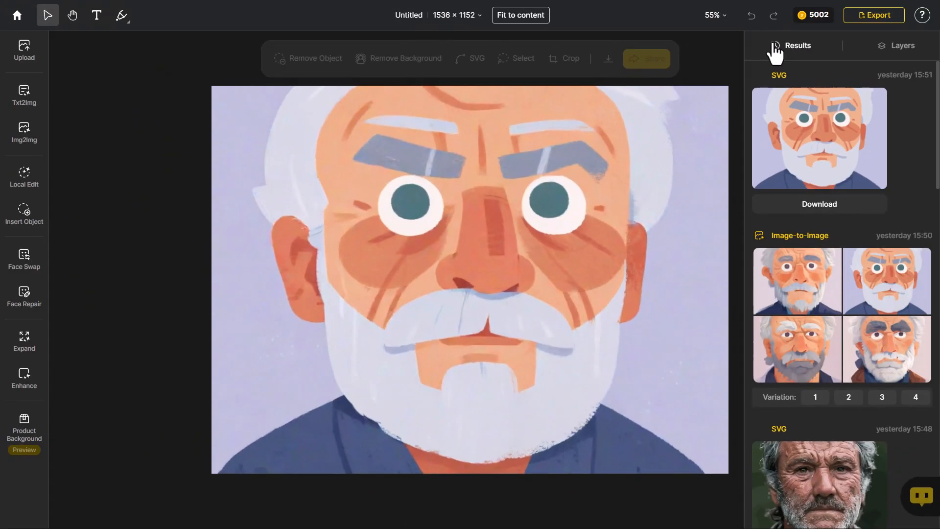
{"action": "mouse_move", "coordinate": [805, 132]}
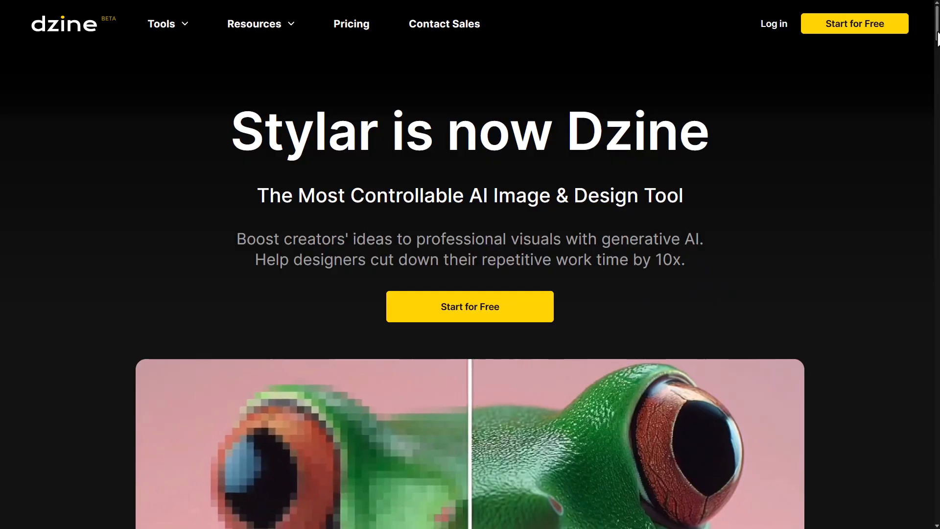
Browse the Dzine website's landing page down to the AI Photo Filter section.
{"action": "scroll", "coordinate": [938, 47], "scroll_direction": "down", "scroll_amount": 3}
{"action": "left_click_drag", "start_coordinate": [938, 47], "coordinate": [936, 112]}
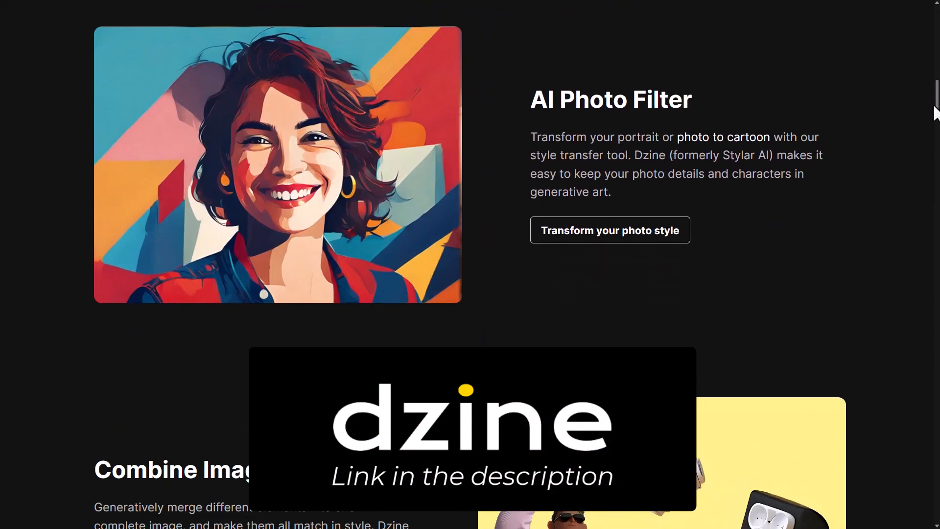